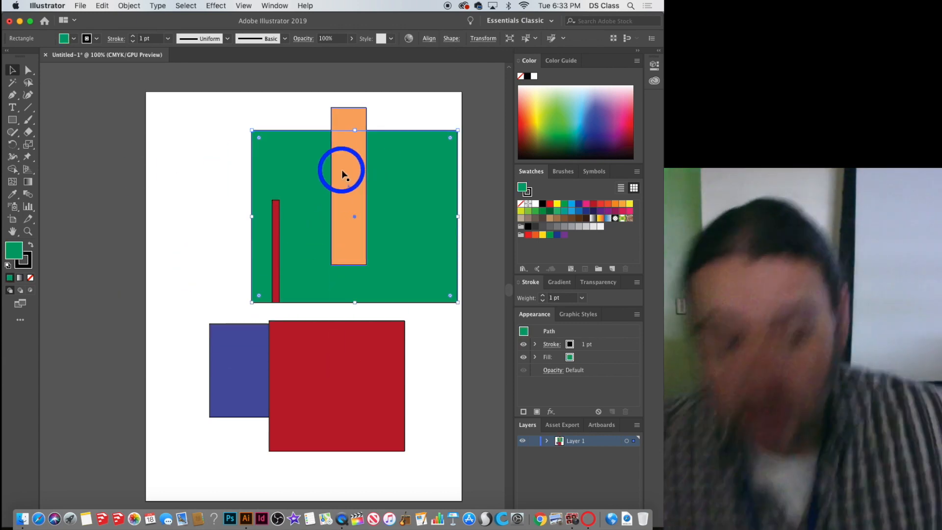
Minimize the Photo Booth window and move the green rectangle to the artboard's upper-left area
left_click(573, 520)
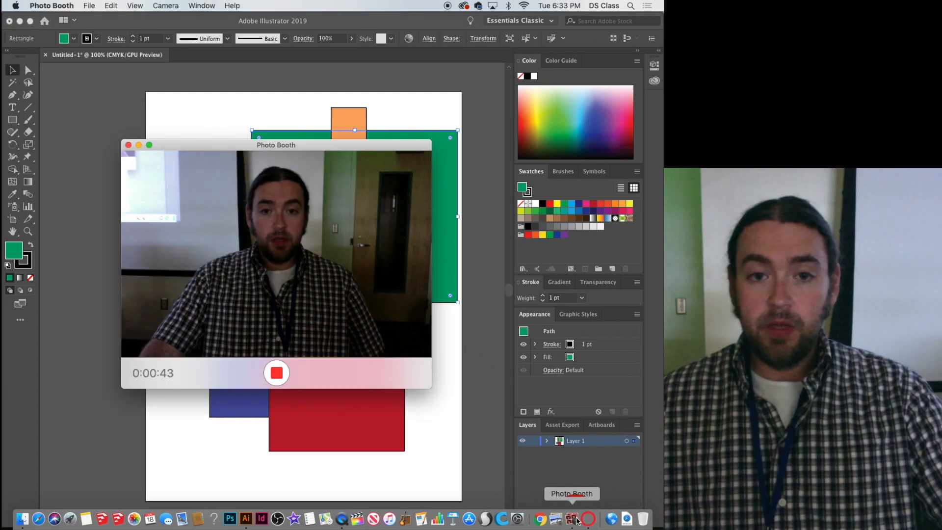
left_click(140, 145)
left_click(317, 253)
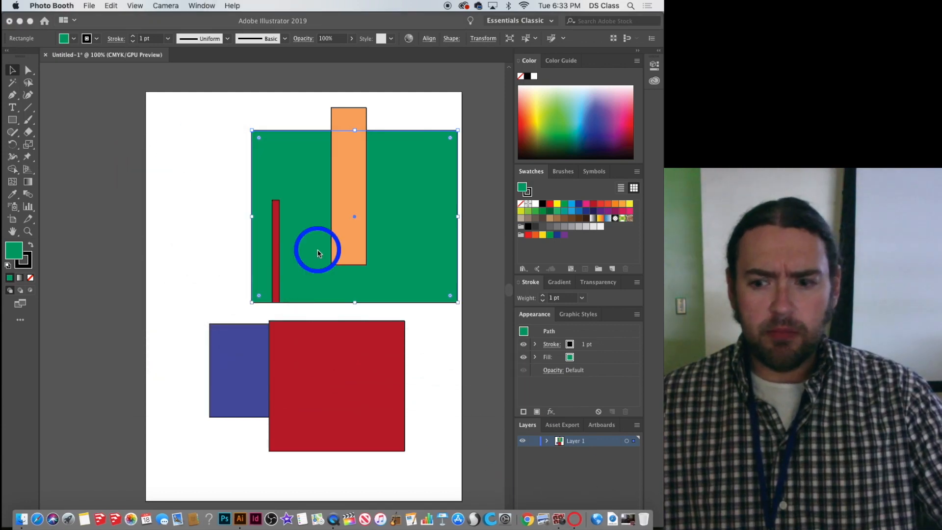
left_click_drag(314, 223, 221, 207)
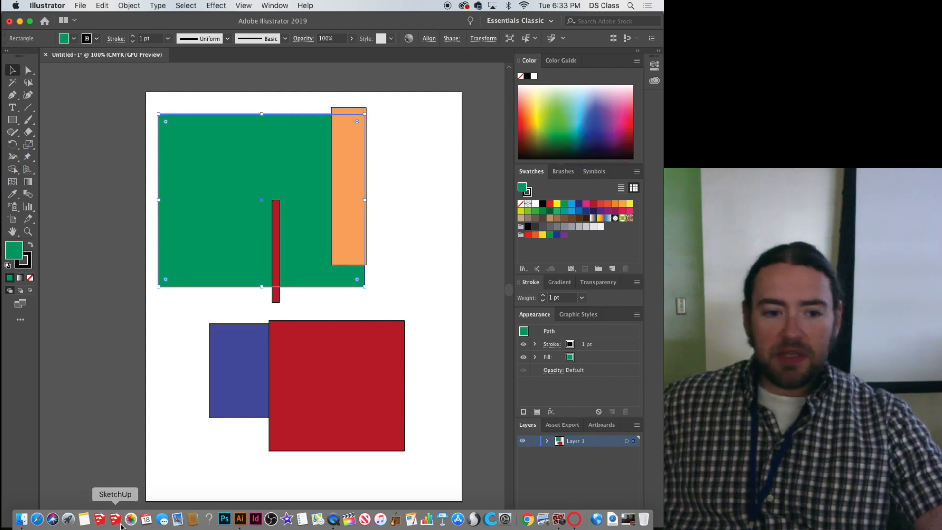
Switch to Safari and run a Google image search for "vector art"
left_click(37, 519)
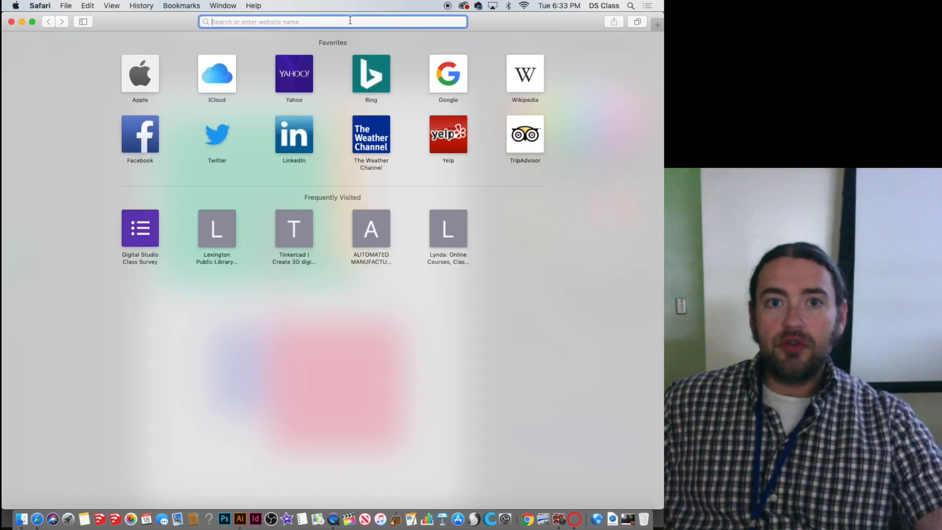
left_click(350, 20)
type("vector")
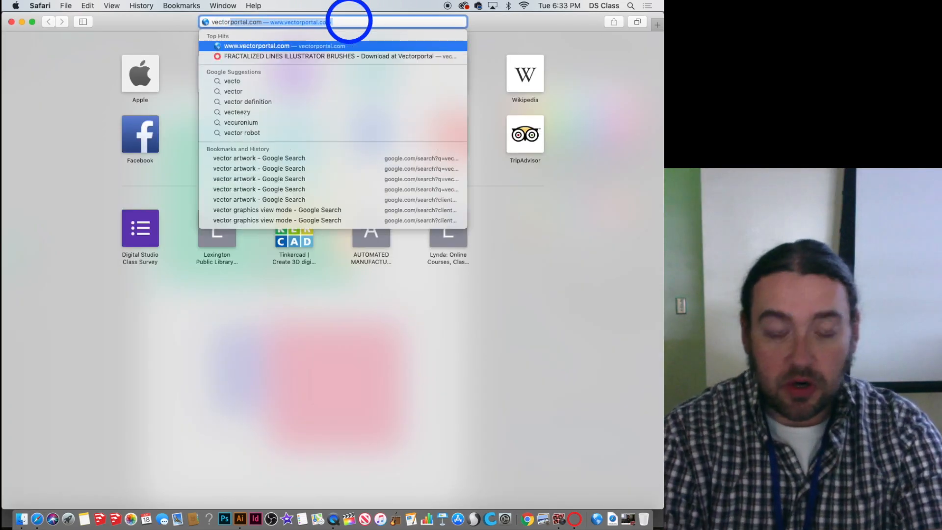
type(" art")
key("Return")
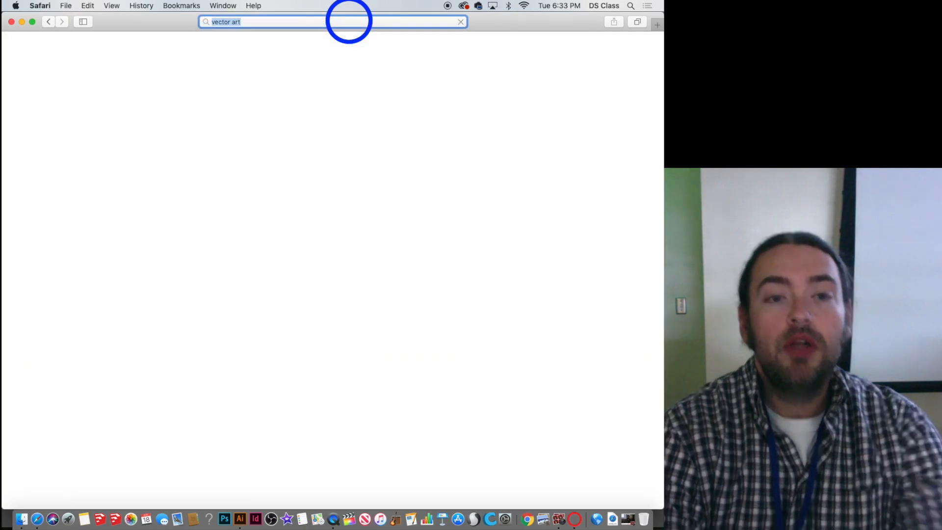
left_click(138, 89)
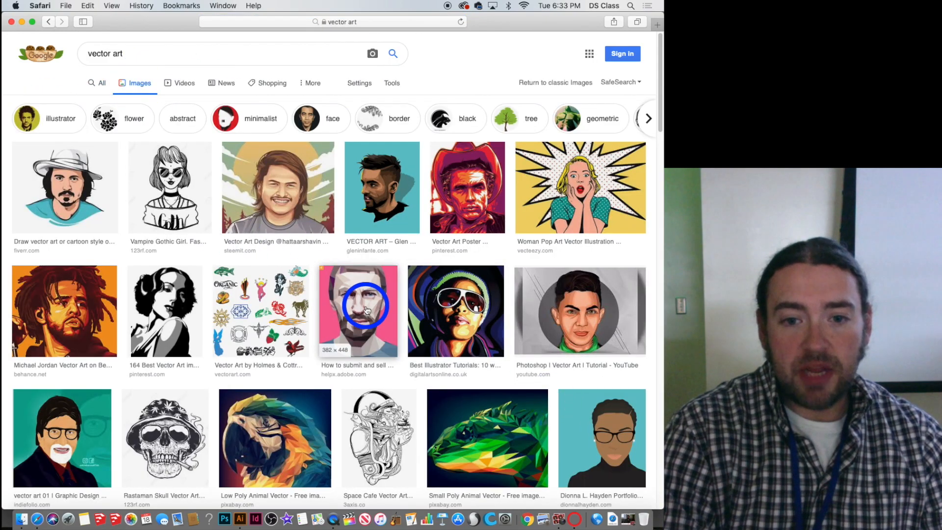
Examine vector art samples, previewing the low-poly portrait, the black-and-white woman and the small poly animal
left_click(367, 309)
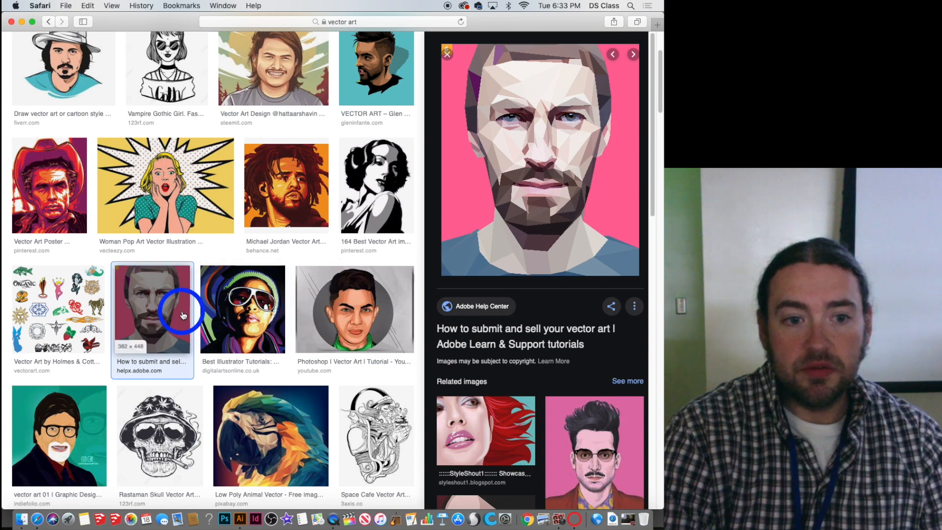
scroll(179, 220, "down", 2)
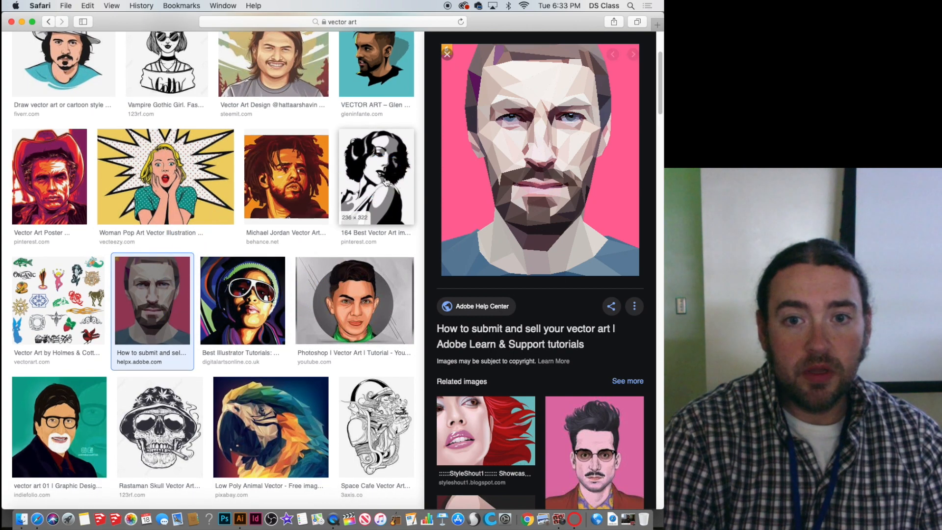
left_click(386, 183)
scroll(361, 263, "down", 10)
left_click(359, 263)
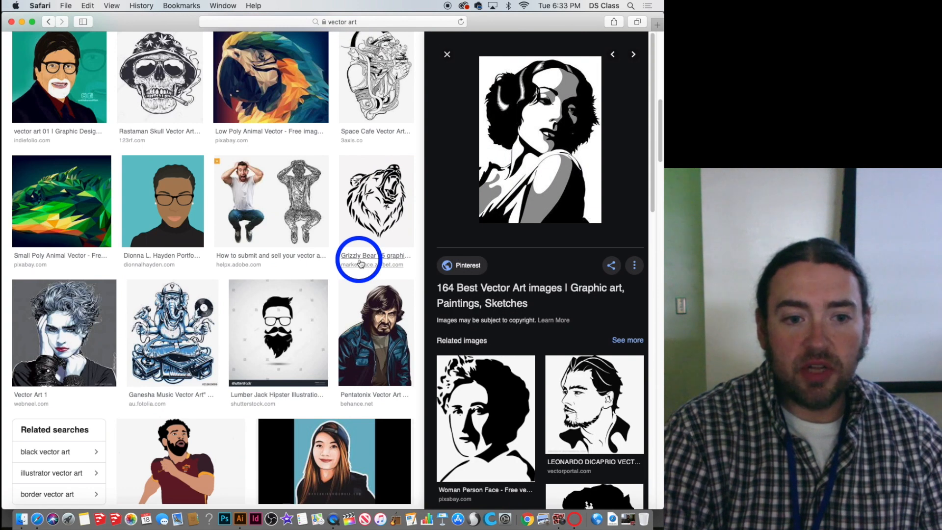
left_click(47, 201)
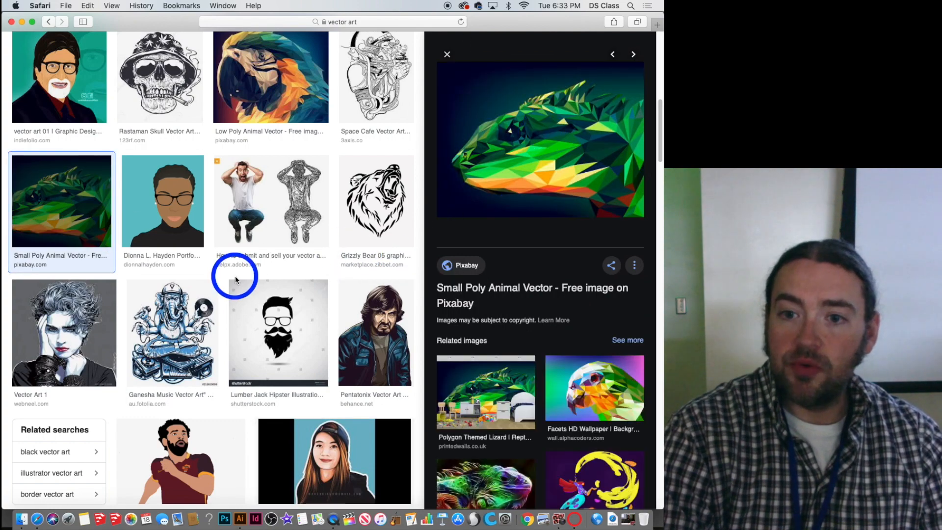
scroll(235, 276, "down", 10)
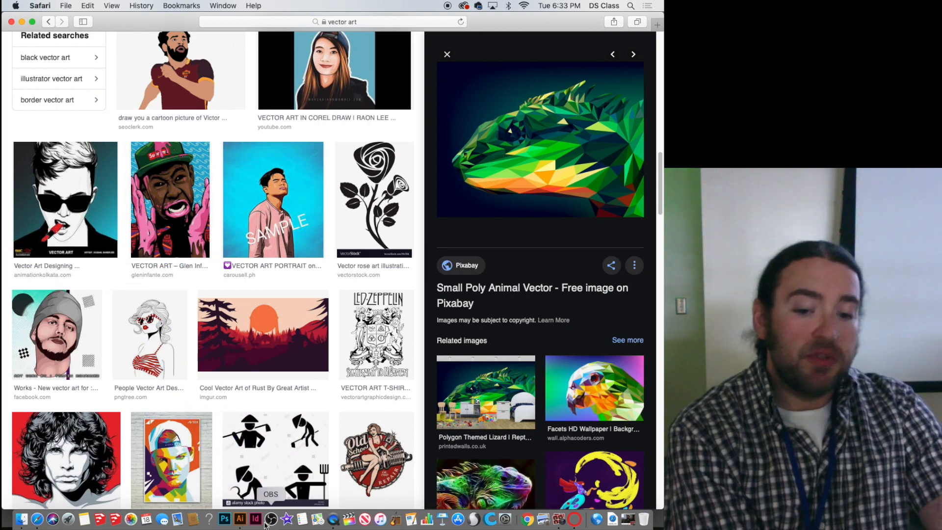
Switch to Illustrator and move the narrow red bar up so it lies entirely inside the green rectangle
left_click(240, 519)
left_click(287, 193)
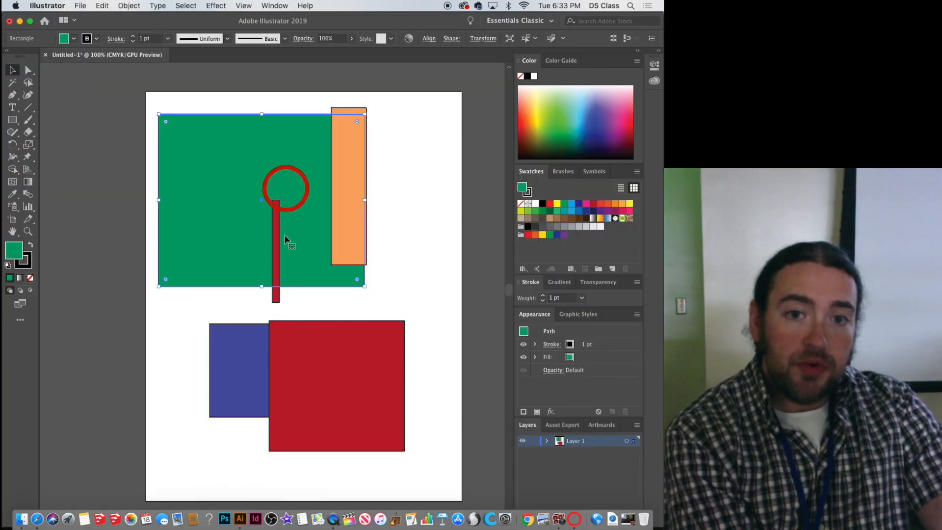
left_click_drag(275, 235, 252, 168)
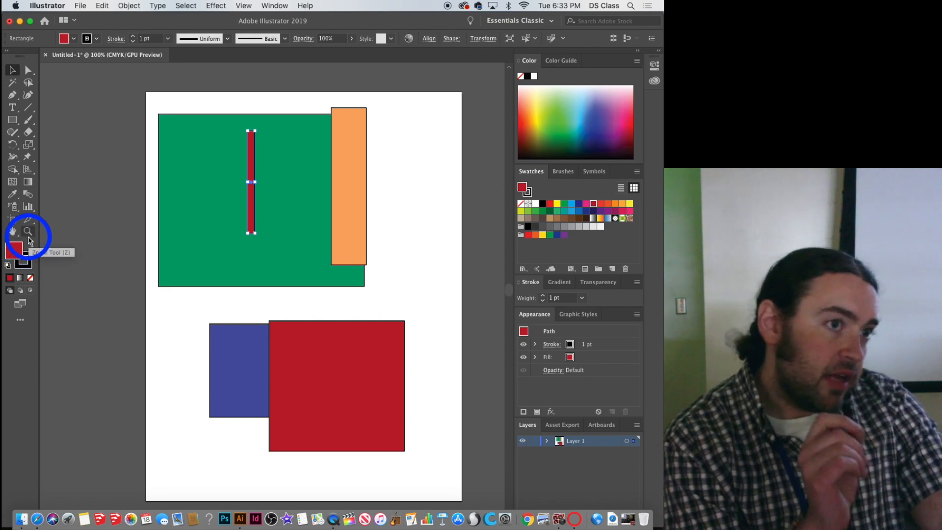
Switch to Safari and run a Google image search for "pixelation"
left_click(37, 519)
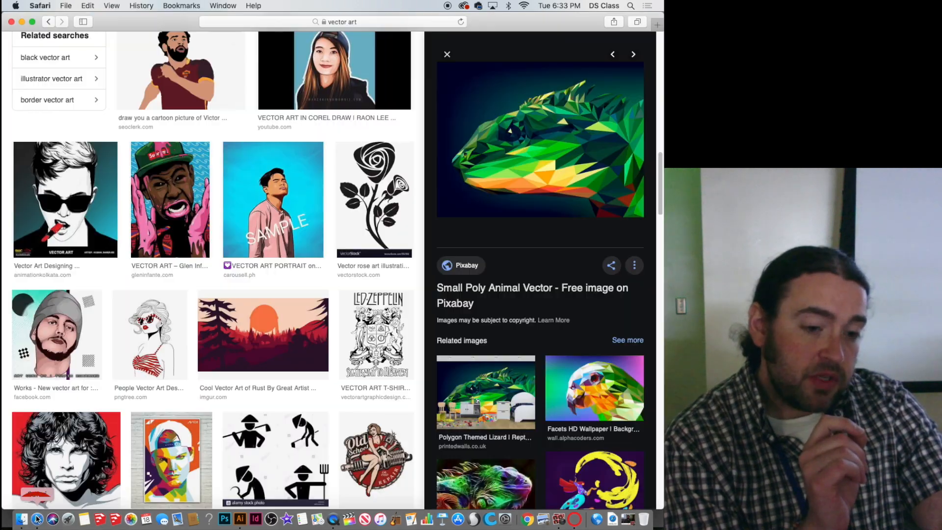
left_click(232, 20)
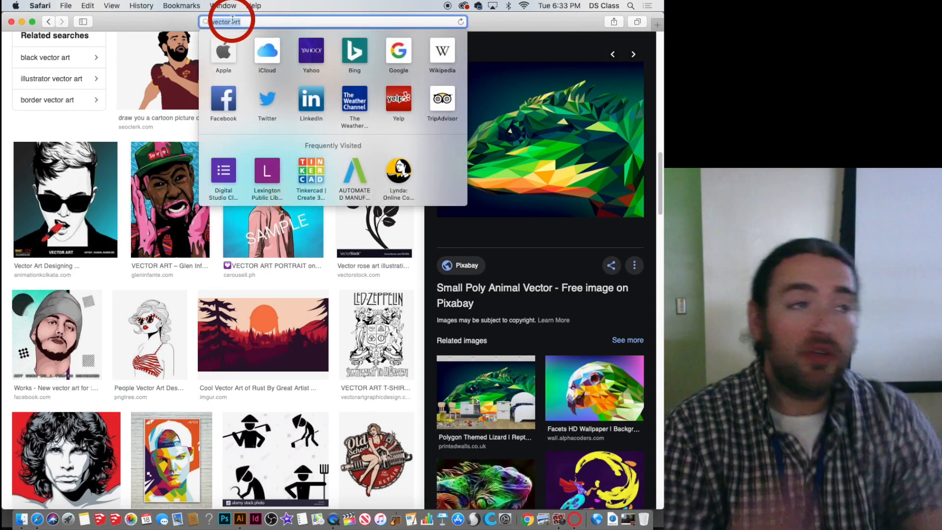
type("ppi")
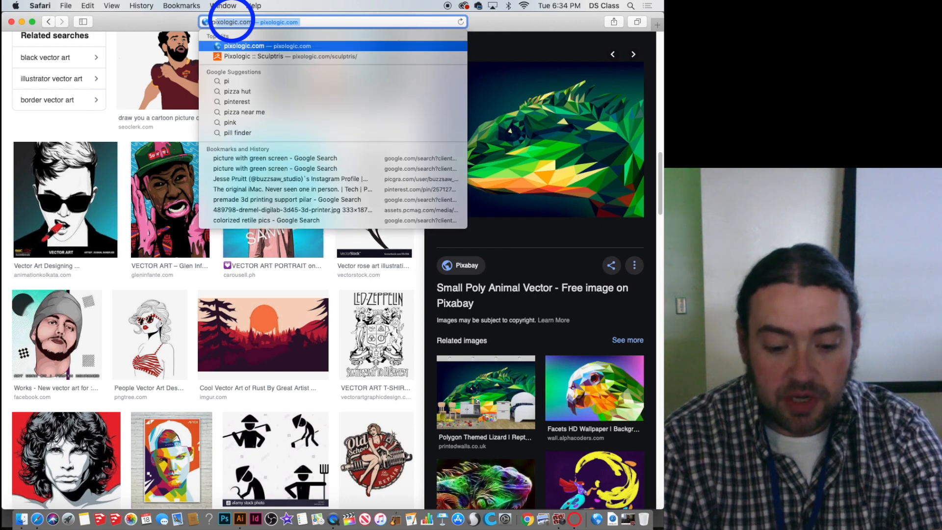
type("xelation")
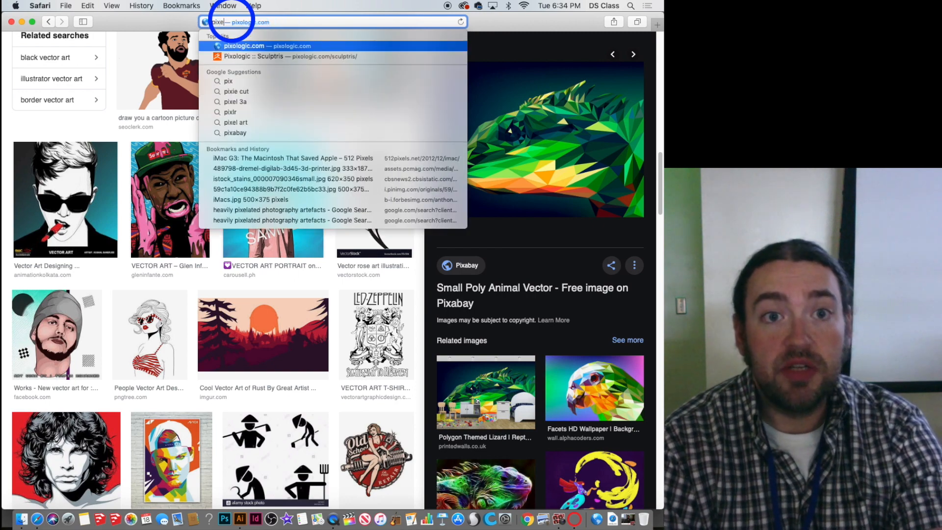
key("Return")
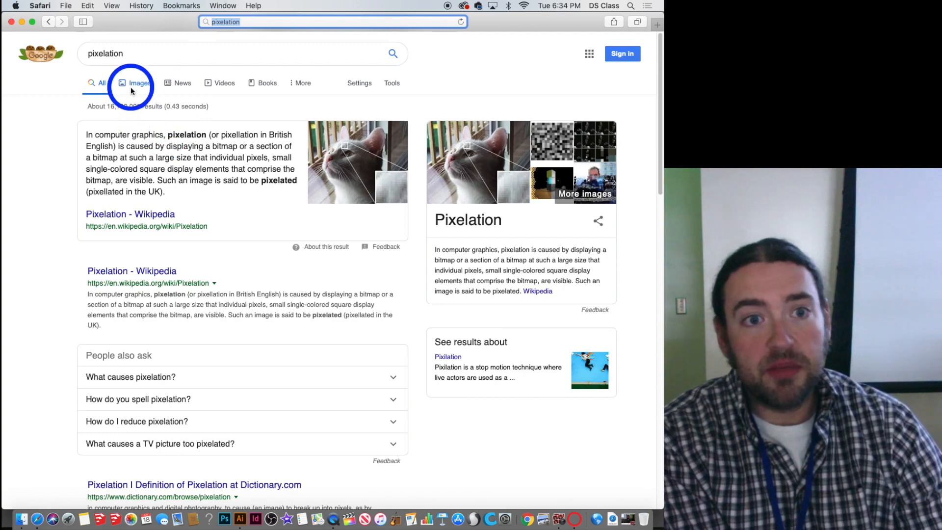
left_click(130, 87)
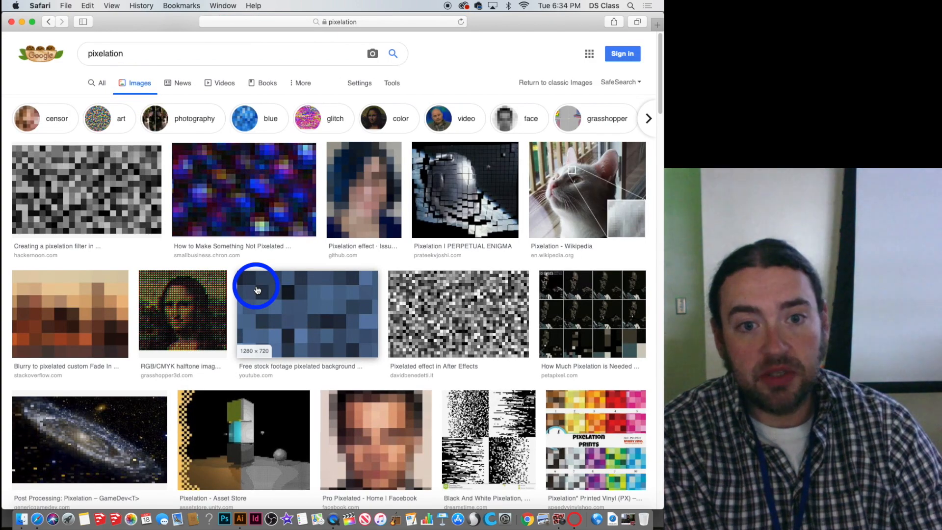
Examine the pixelation image results, previewing the comparison of pixelated and unscrambled faces
scroll(376, 341, "down", 5)
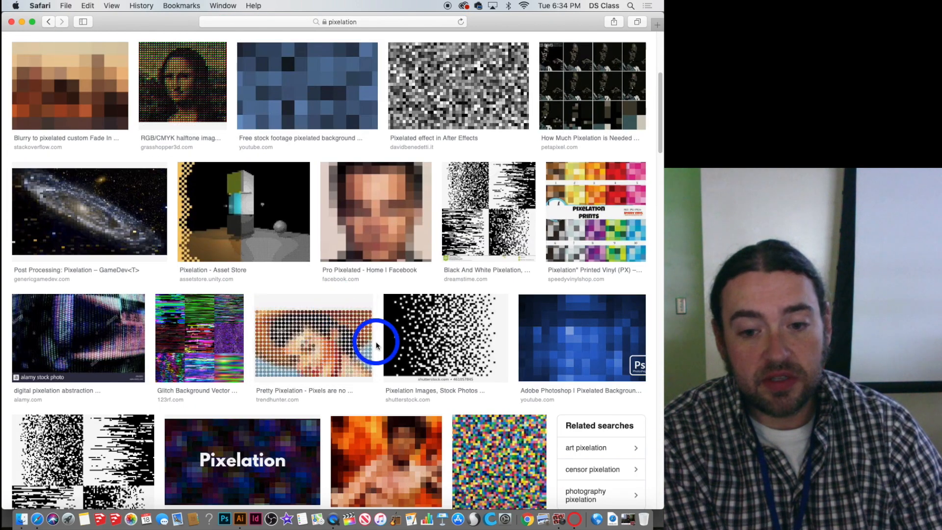
scroll(373, 339, "down", 4)
scroll(355, 326, "down", 5)
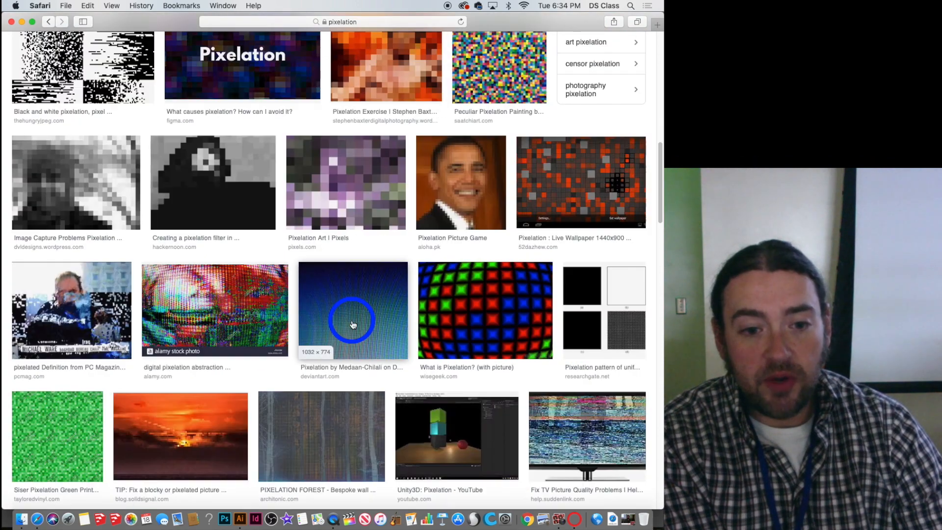
scroll(353, 325, "down", 8)
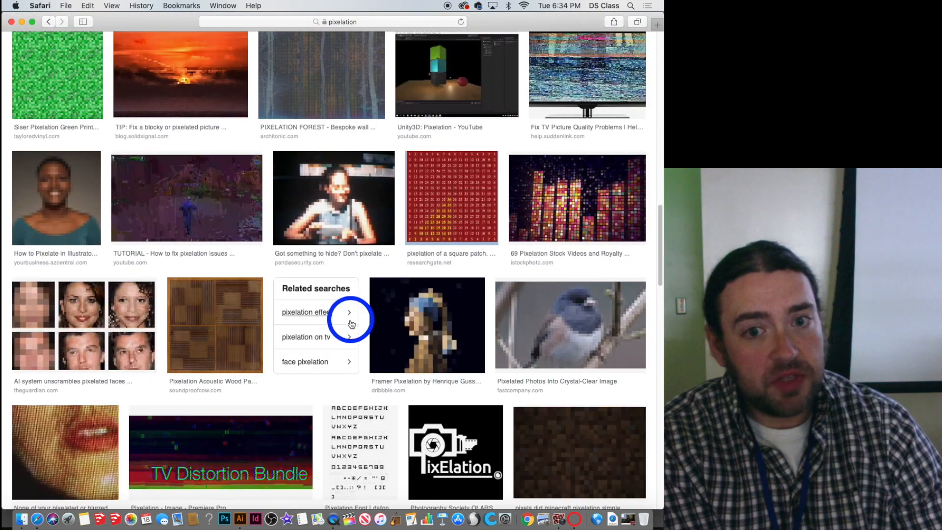
left_click(106, 330)
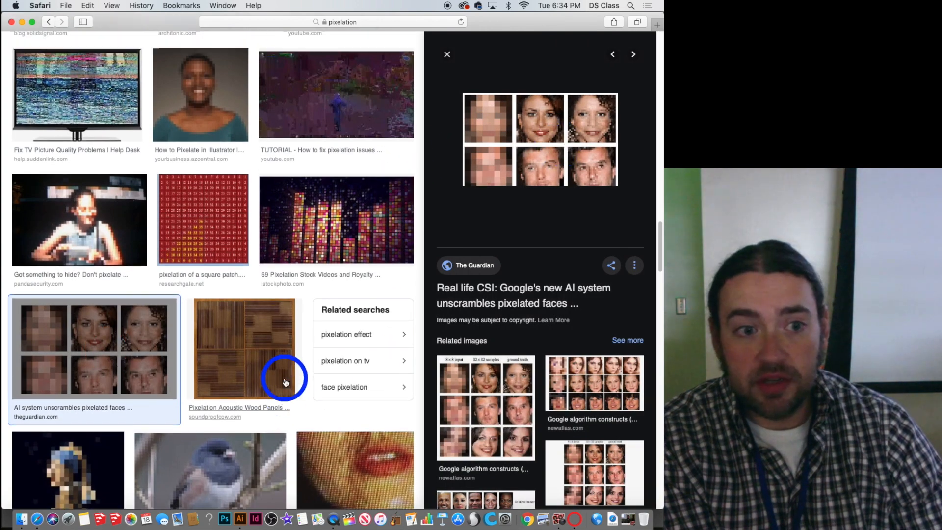
scroll(281, 381, "down", 8)
scroll(286, 382, "down", 7)
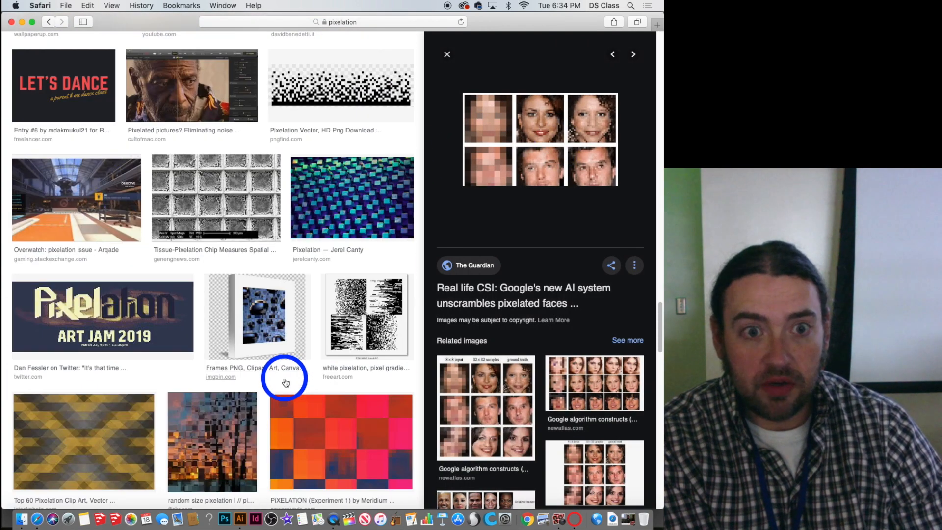
scroll(286, 382, "down", 4)
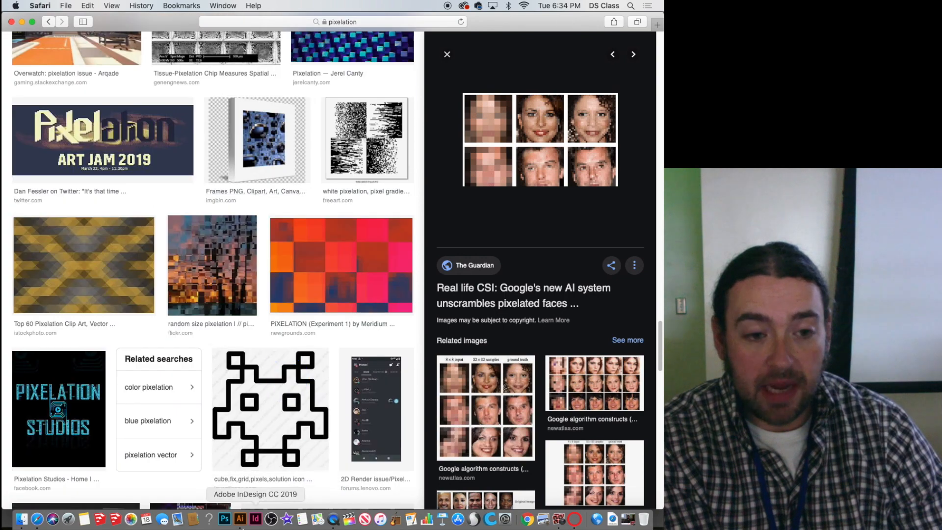
Switch to Illustrator and move the green rectangle down behind the upper edges of the blue and large red rectangles
left_click(240, 517)
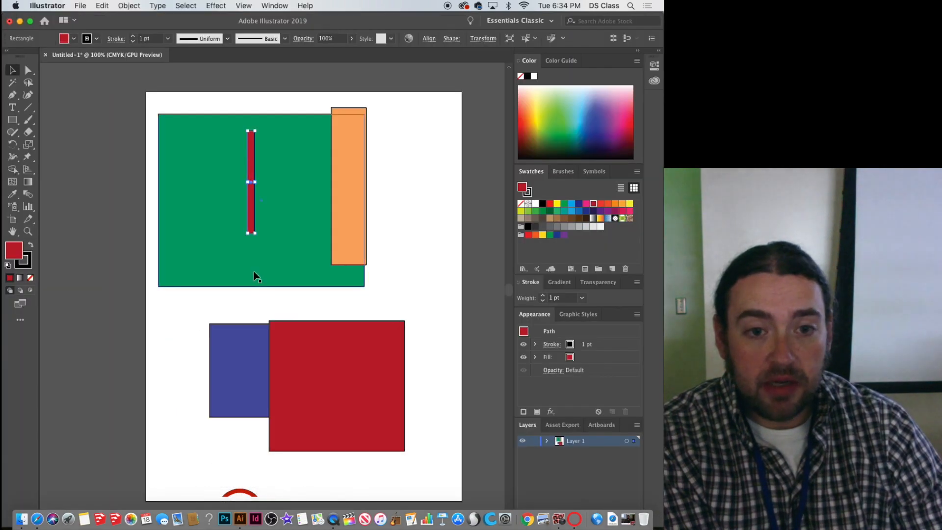
left_click(254, 271)
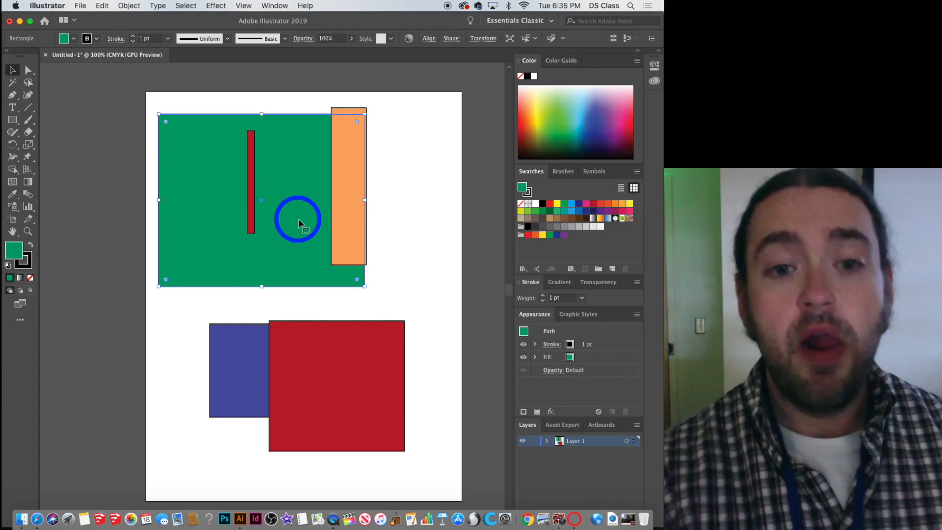
left_click_drag(282, 206, 358, 231)
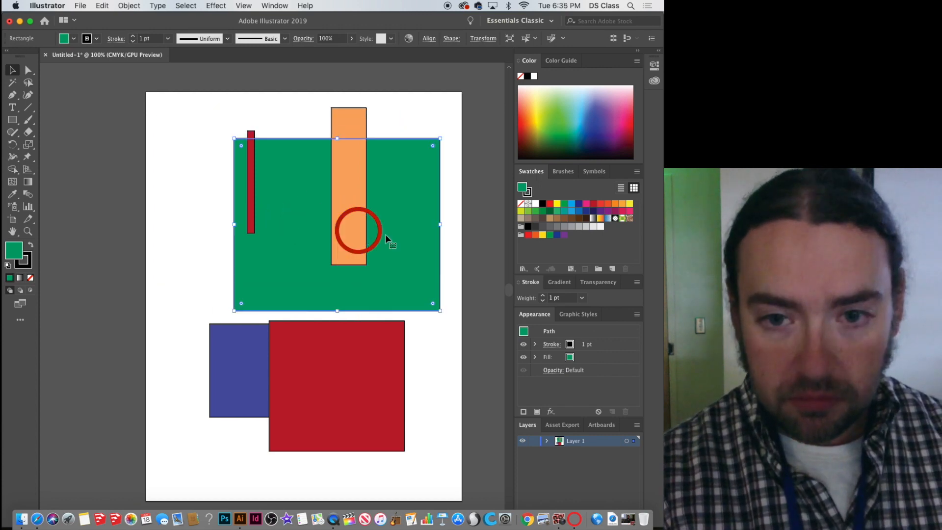
left_click_drag(422, 235, 364, 233)
left_click_drag(270, 188, 282, 213)
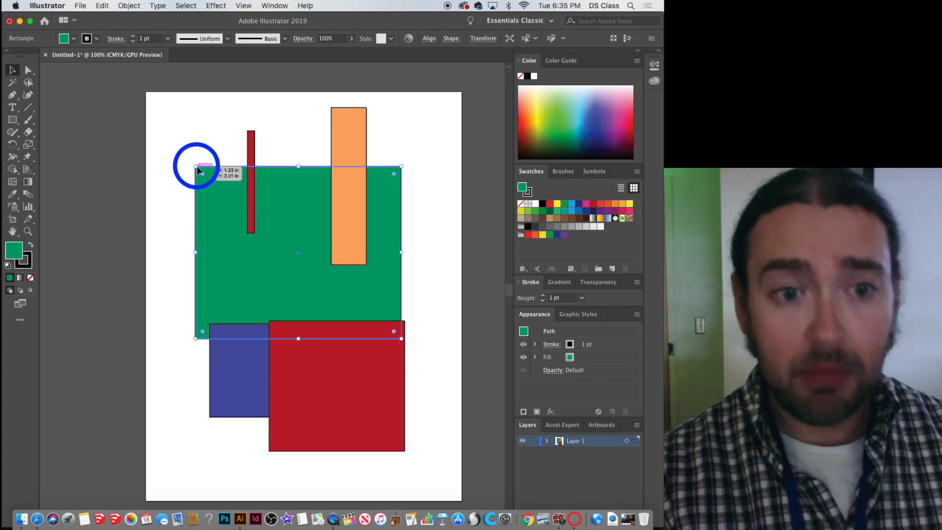
Widen the green rectangle across most of the artboard and lower its top edge to about the middle of the orange bar
left_click_drag(196, 168, 184, 282)
left_click_drag(317, 283, 269, 116)
left_click(312, 338)
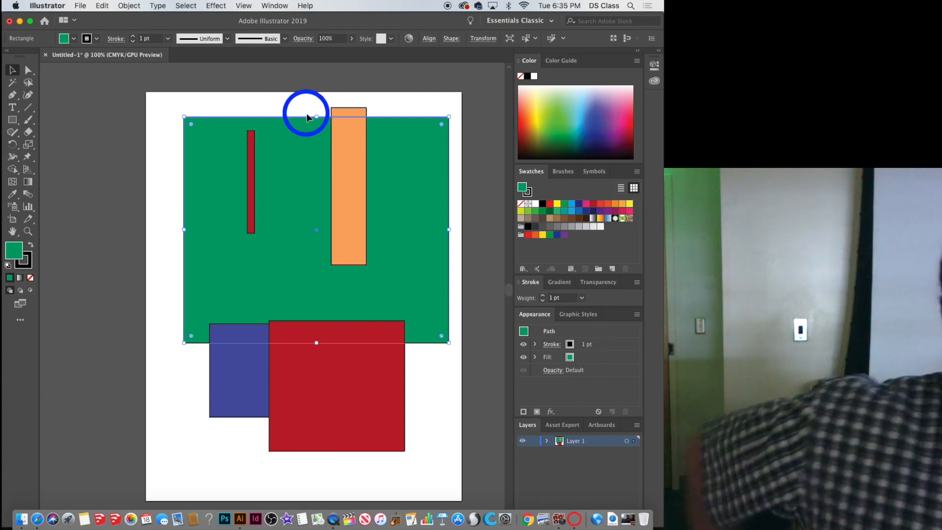
left_click_drag(307, 117, 343, 195)
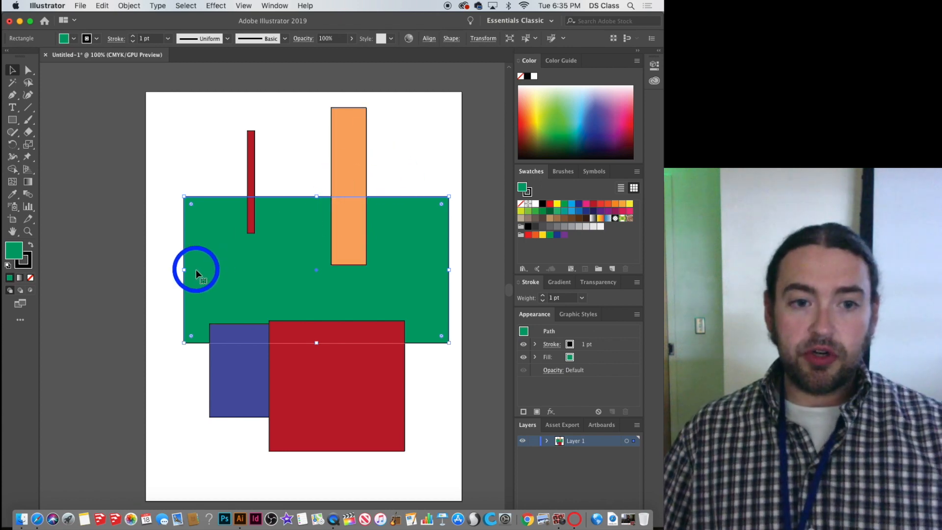
Narrow the green rectangle slightly from its left edge and reposition it behind the upper edges of the blue and large red rectangles
mouse_move(186, 269)
left_mouse_down()
mouse_move(174, 270)
mouse_move(408, 267)
mouse_move(196, 260)
left_mouse_up()
left_click_drag(273, 256, 272, 290)
left_click(243, 150)
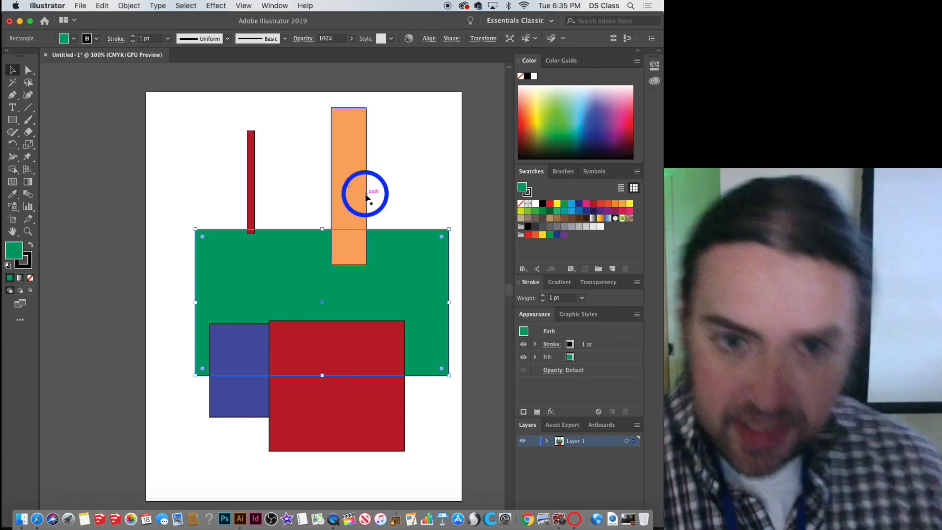
left_click(257, 272)
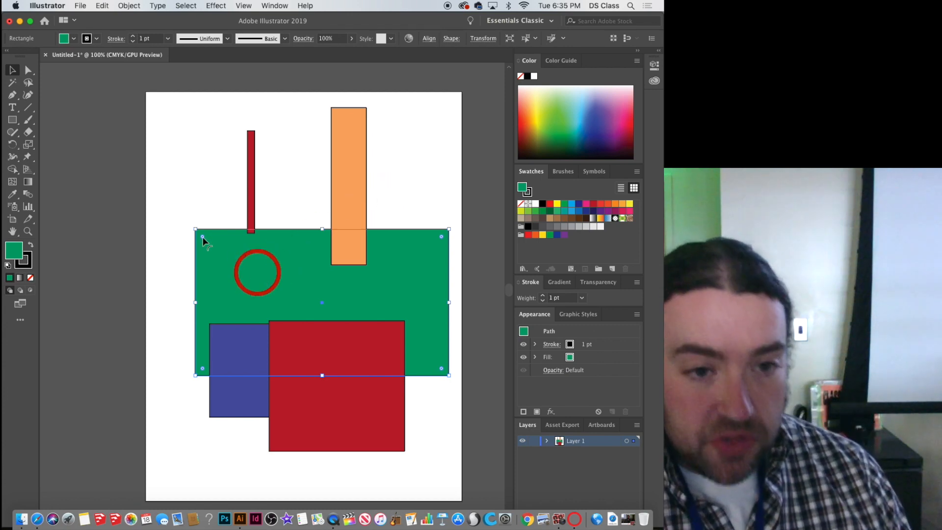
left_click_drag(224, 259, 210, 222)
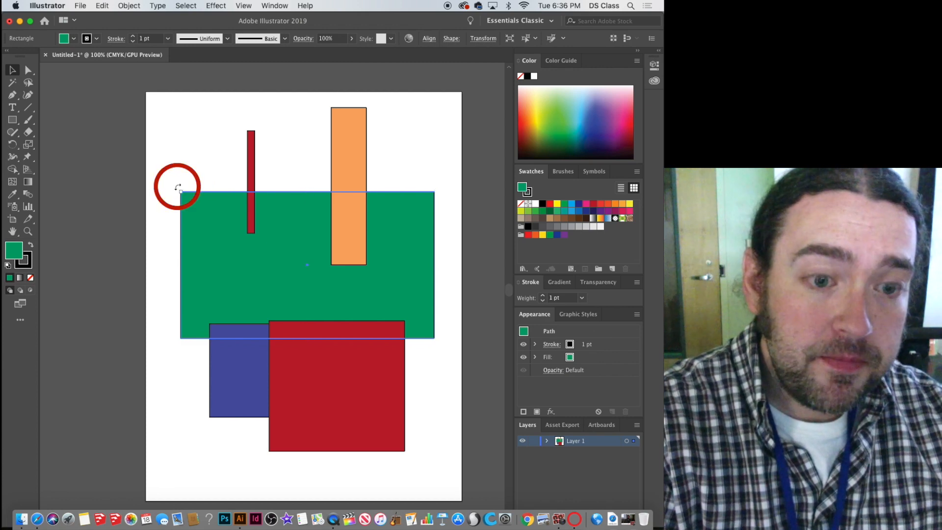
Rotate the green rectangle and turn it back level, then move it up clear of the blue and large red rectangles
left_click_drag(178, 187, 384, 123)
left_click_drag(423, 204, 211, 142)
left_click_drag(223, 214, 228, 179)
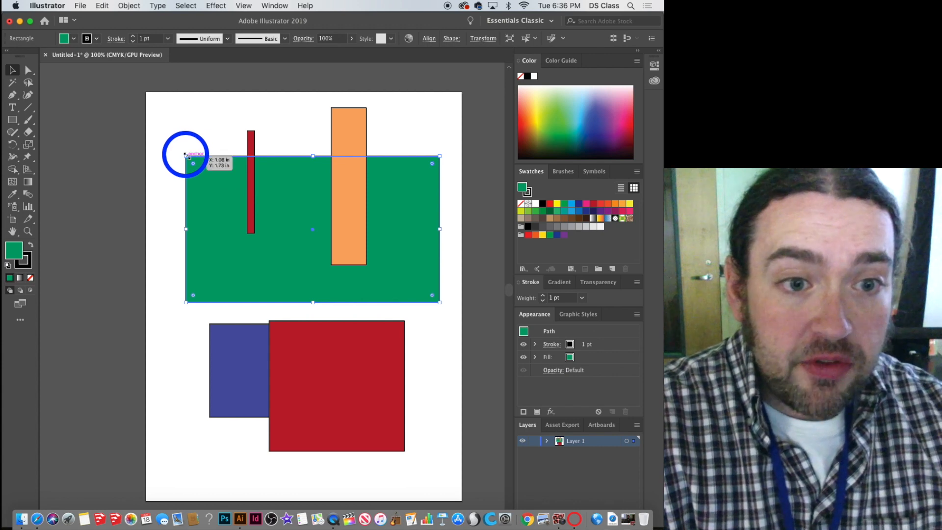
Enlarge the green rectangle slightly from its upper-left corner, then try moving it down and undo the move
left_click_drag(186, 156, 169, 129)
left_click_drag(265, 226, 282, 237)
key("super+z")
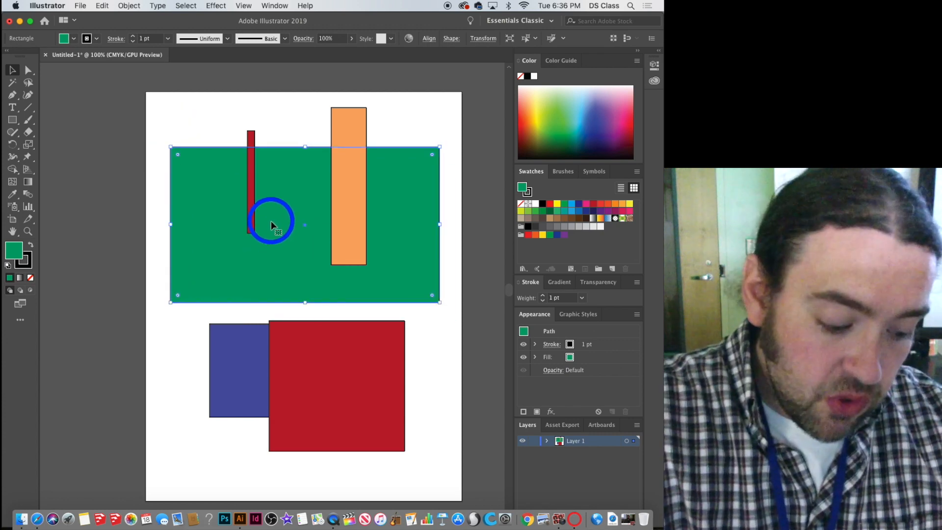
Scale the green rectangle about its centre, shrinking it to a small bar and enlarging it until it nearly reaches the large red rectangle
left_click_drag(171, 146, 269, 207)
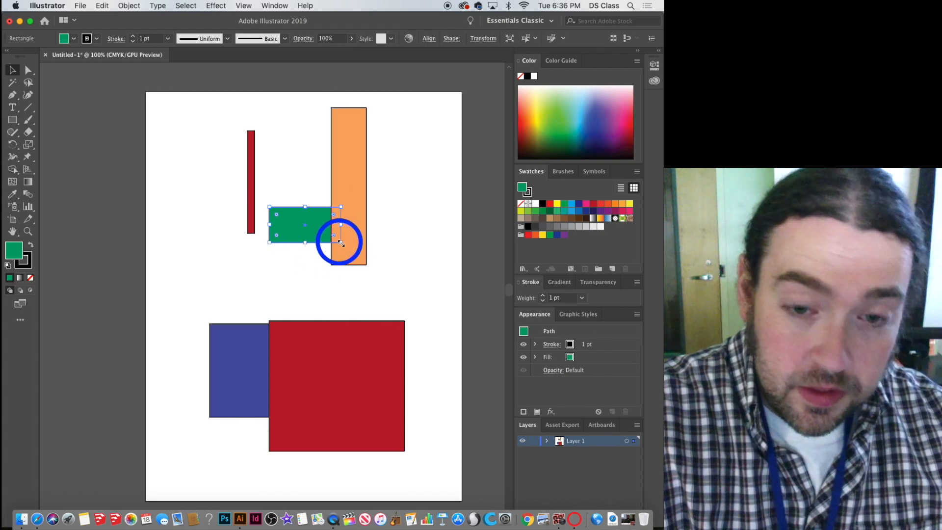
left_click_drag(341, 242, 403, 311)
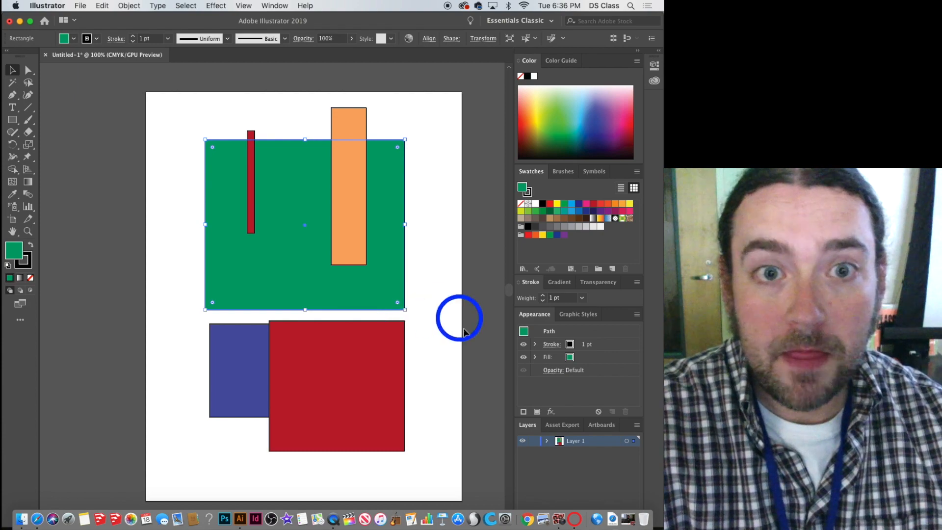
Check the running Photo Booth recording and minimize its window
left_click(629, 520)
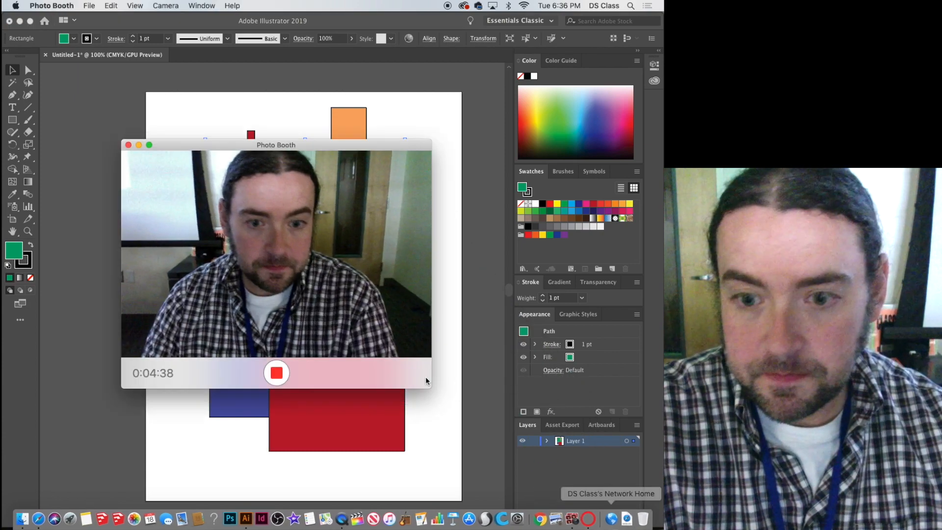
left_click(139, 145)
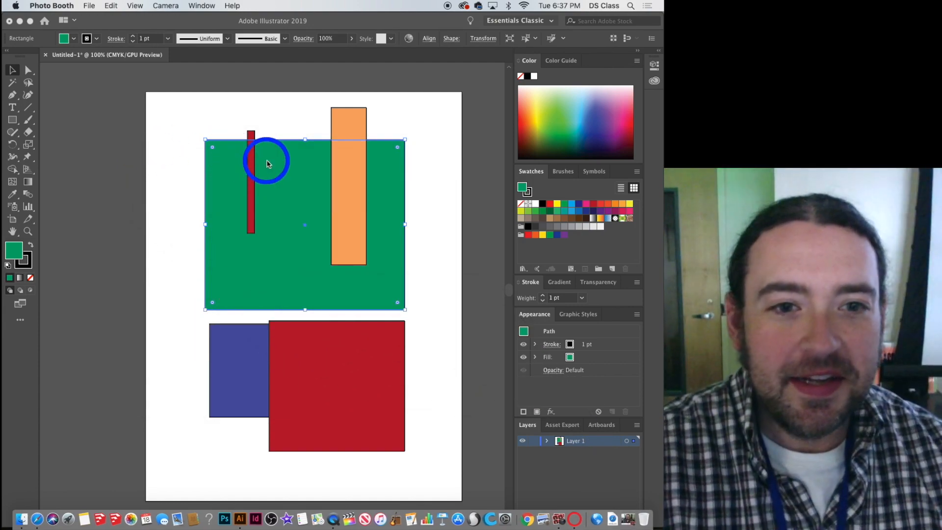
Return to Illustrator and move the green rectangle down and left behind the blue and large red rectangles
left_click(298, 201)
left_click_drag(292, 198, 285, 332)
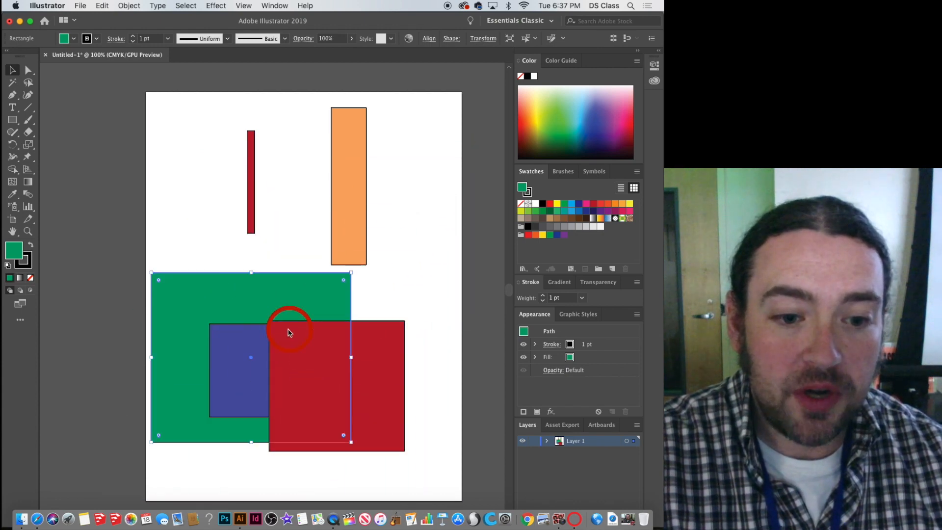
Draw a tall narrow ellipse left of the thin red bar and a wide ellipse across the orange bar, filling the wide one dark blue
left_click(14, 120)
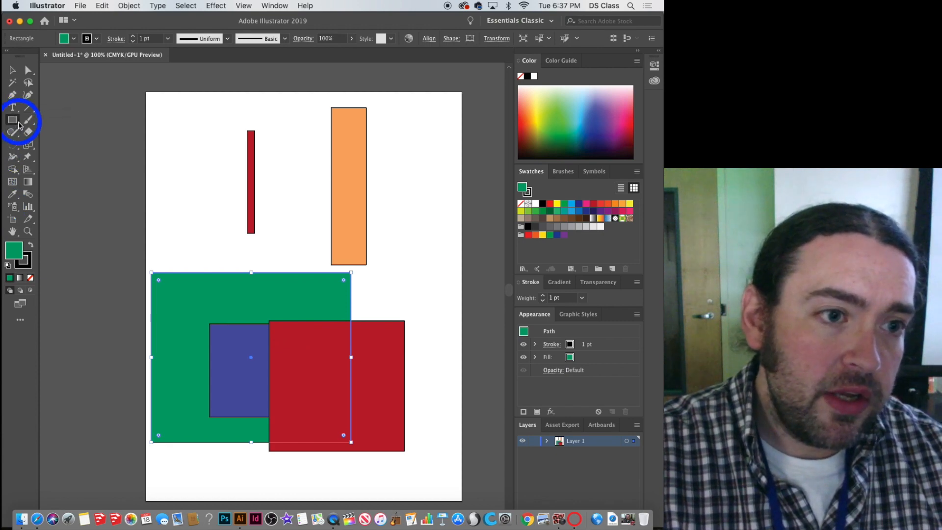
left_click_drag(20, 126, 57, 147)
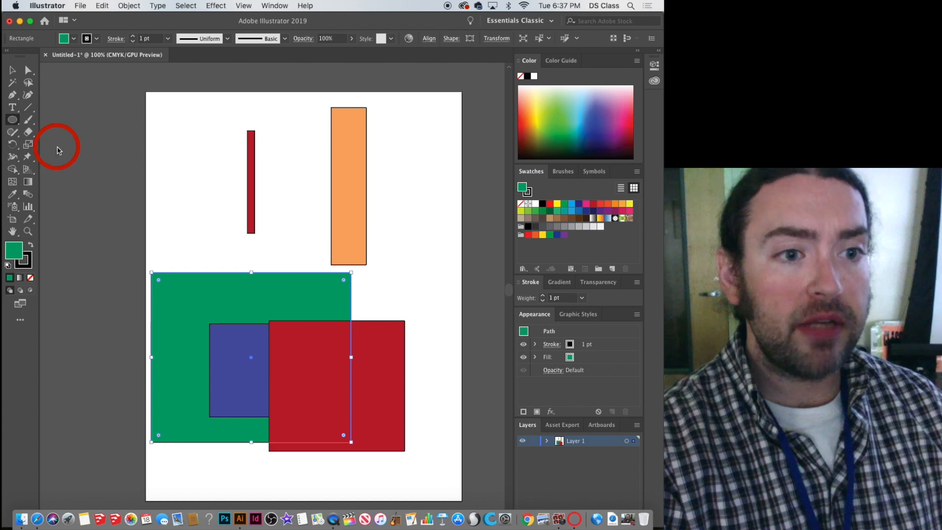
left_click_drag(201, 165, 235, 286)
left_click_drag(277, 234, 459, 147)
left_click(592, 129)
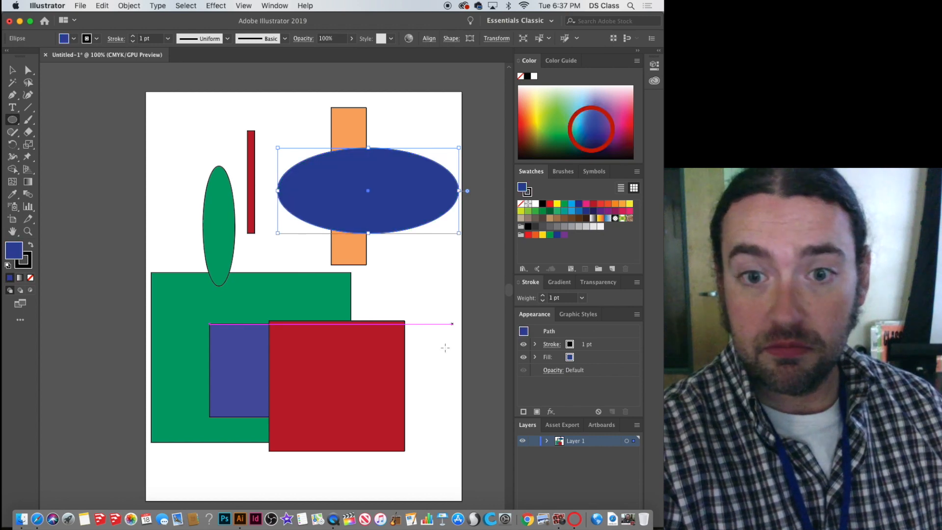
Draw a small dark blue ellipse above the large red rectangle's upper-right corner and a large circle over that rectangle
left_click_drag(380, 269, 421, 330)
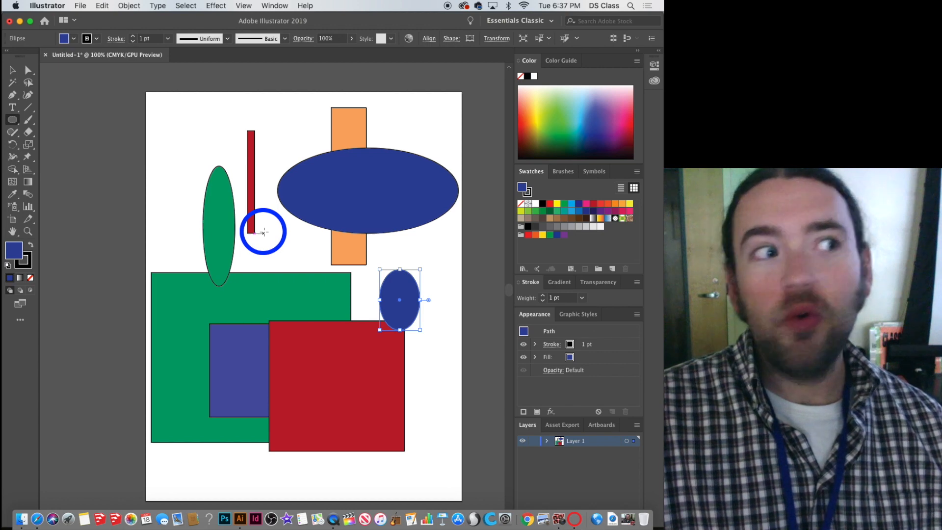
mouse_move(264, 233)
left_mouse_down()
mouse_move(368, 317)
mouse_move(456, 427)
left_mouse_up()
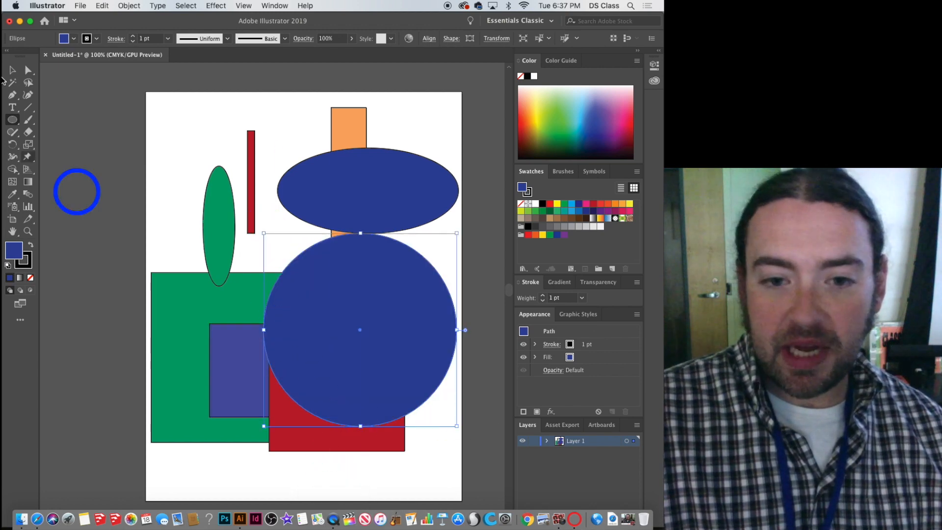
Squeeze the large blue circle into a tall narrow ellipse and place it over the left edge of the large red rectangle
left_click(12, 70)
left_click_drag(332, 310, 243, 236)
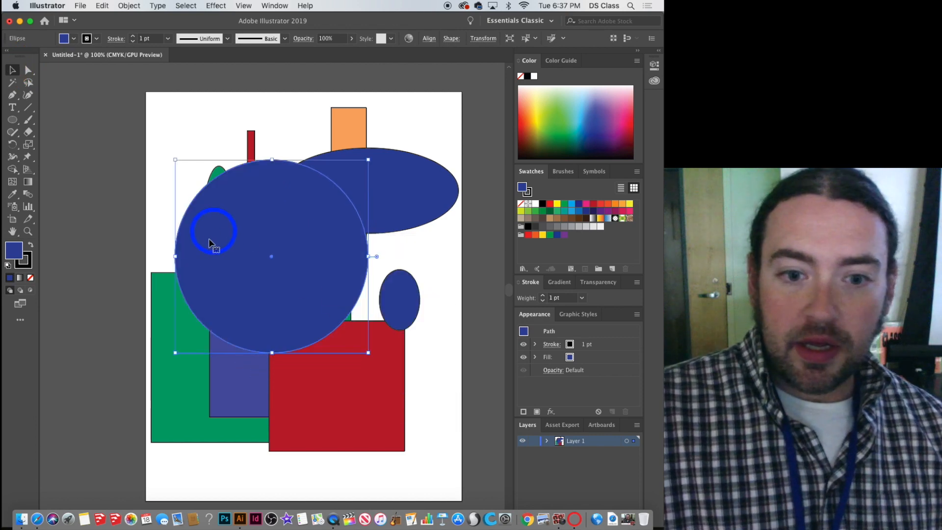
left_click_drag(177, 256, 307, 228)
left_click_drag(338, 178, 282, 129)
left_click(290, 193)
left_click_drag(290, 195, 320, 296)
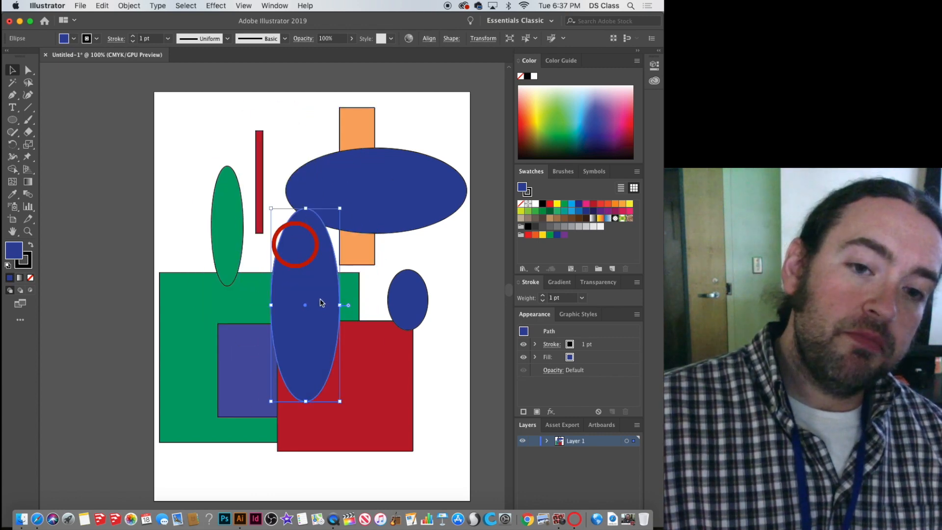
left_click(319, 295)
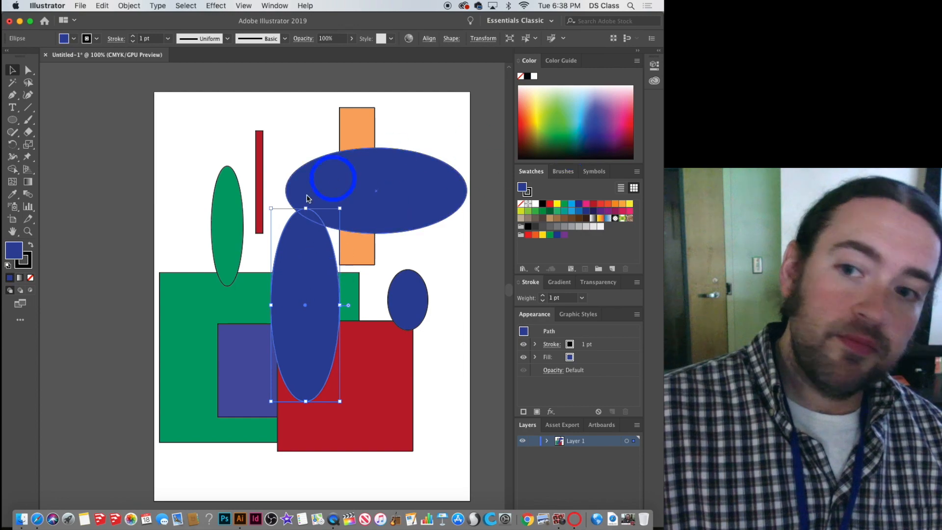
Fill the wide blue ellipse over the orange bar with yellow
left_click(225, 204)
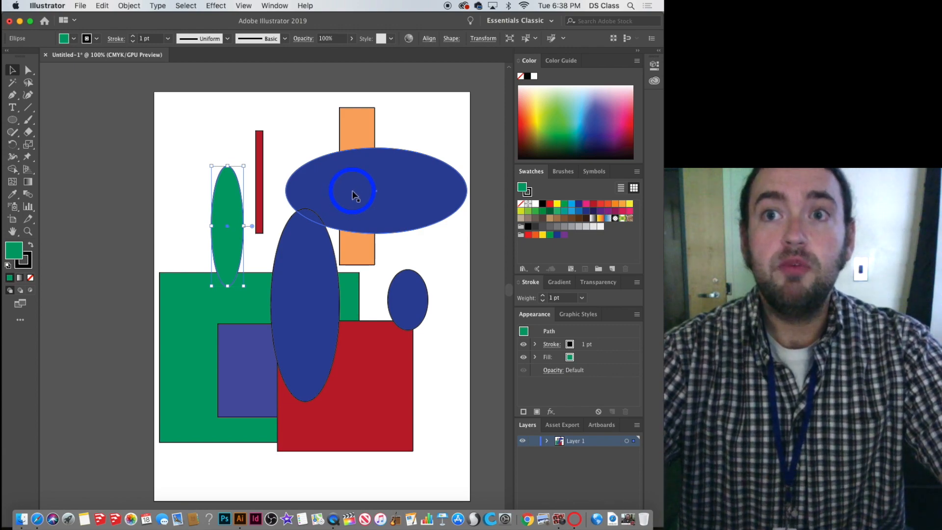
left_click(355, 172)
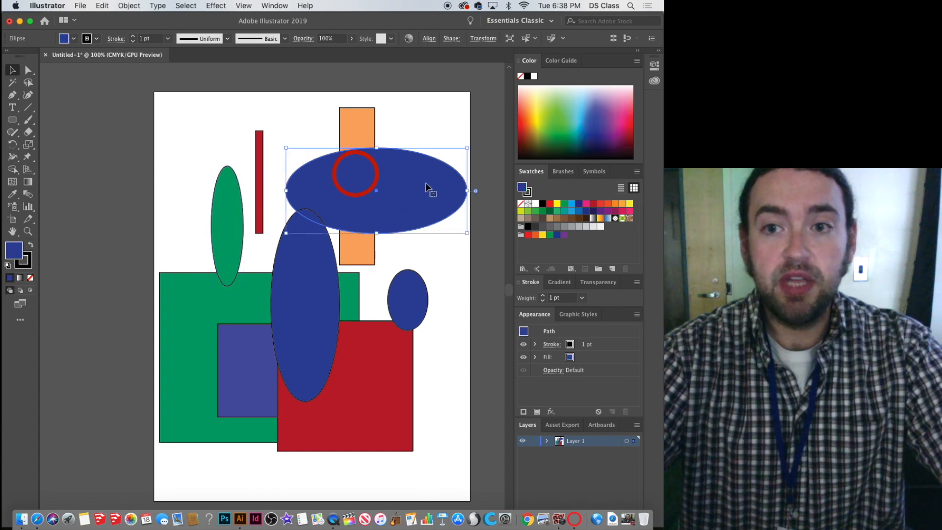
left_click(557, 204)
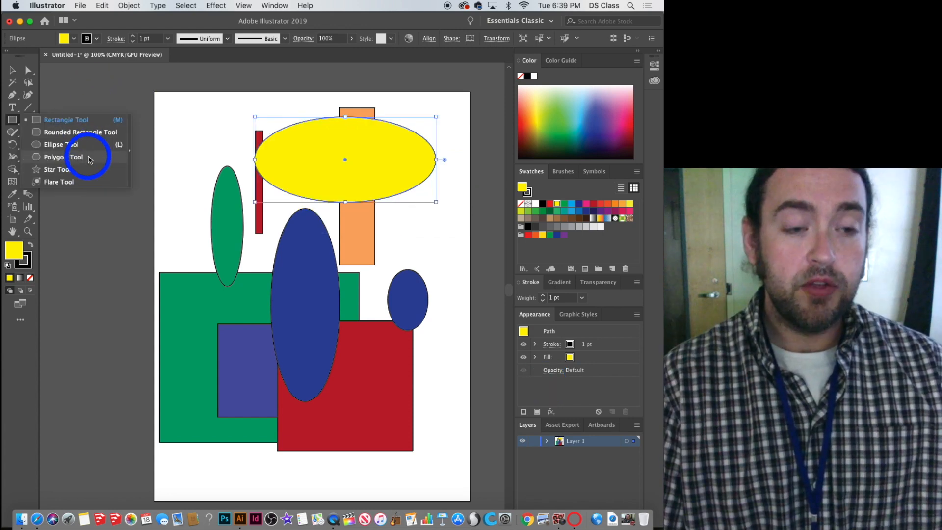
Draw a small hexagon at the artboard's upper left with the Polygon tool, then a large tilted polygon reduced to three sides beside it
left_click(87, 156)
left_click_drag(193, 185, 180, 208)
left_click_drag(271, 226, 227, 137)
key("Down")
key("Down")
key("Down")
key("Down")
key("Down")
key("Down")
Draw a large, nearly circular many-sided polygon over the large red rectangle
scroll(373, 326, "down", 2)
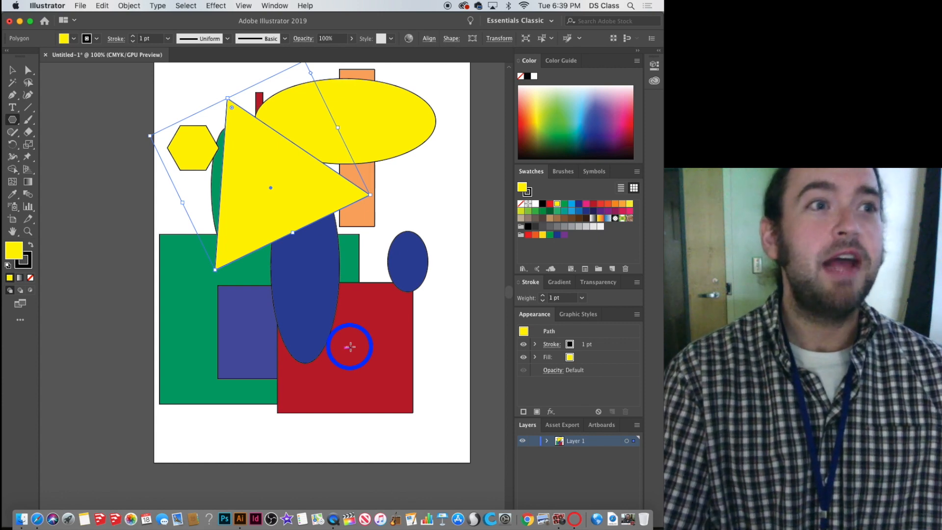
left_click_drag(374, 355, 346, 243)
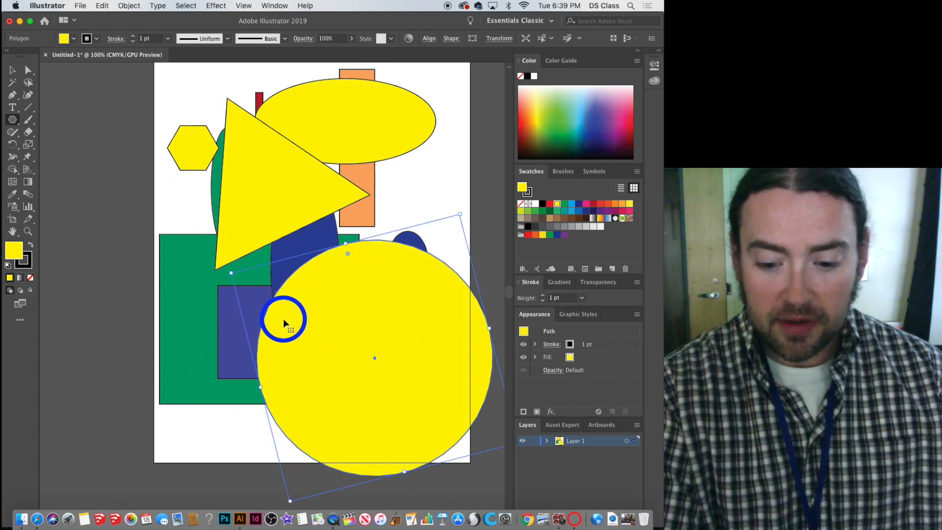
Examine the upper edge of the large many-sided polygon at 400% magnification
key("super+equal")
key("super+equal")
key("super+equal")
key("space")
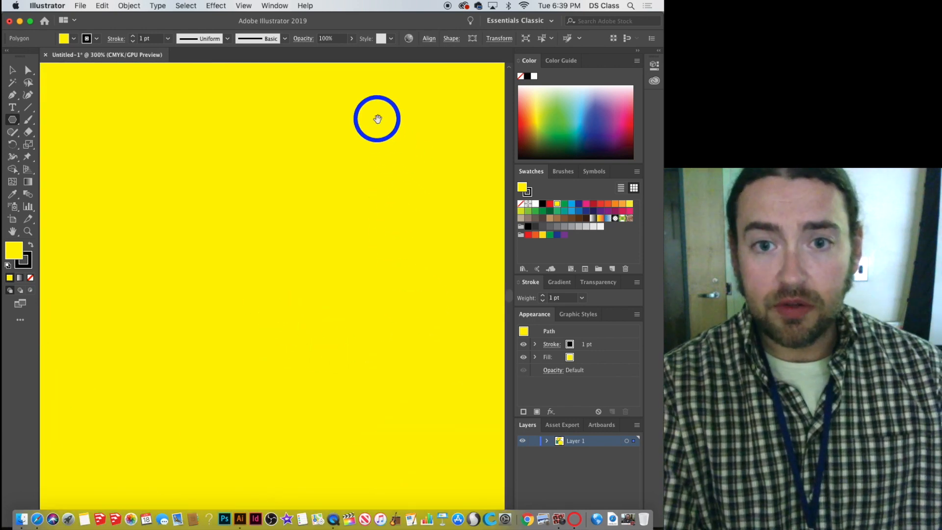
left_click_drag(376, 119, 469, 396)
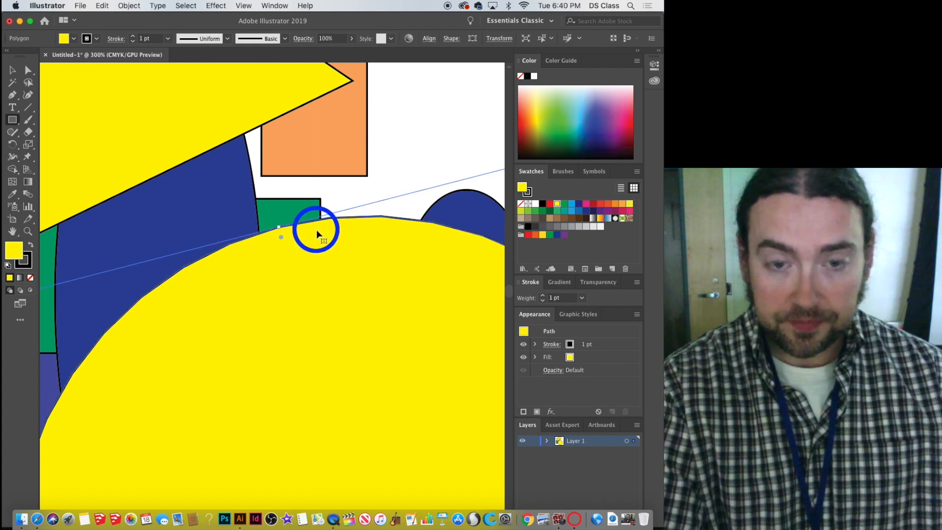
key("super+equal")
key("space")
left_click_drag(268, 139, 371, 443)
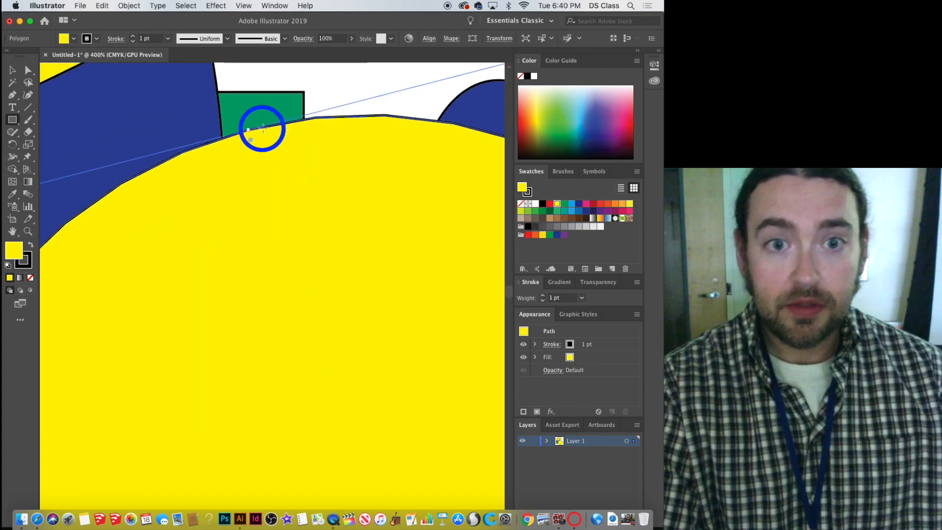
left_click_drag(306, 204, 271, 249)
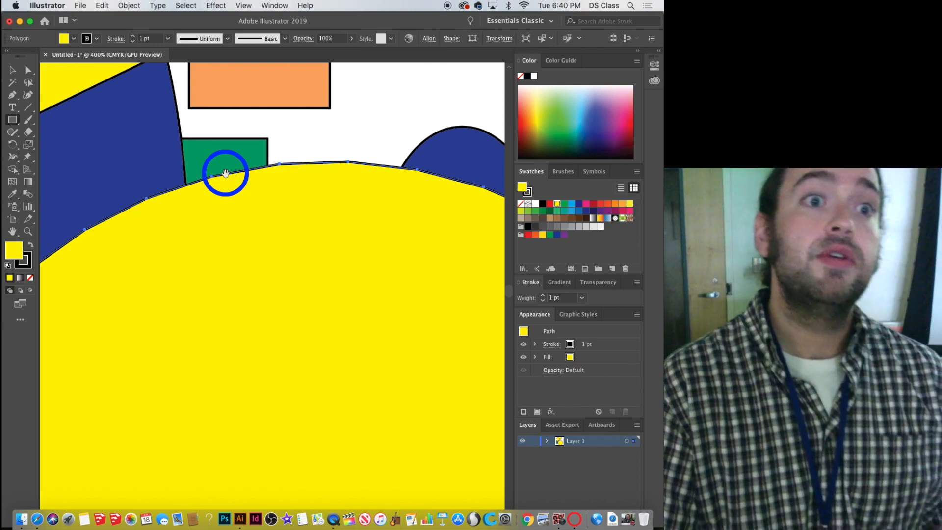
left_click(225, 173)
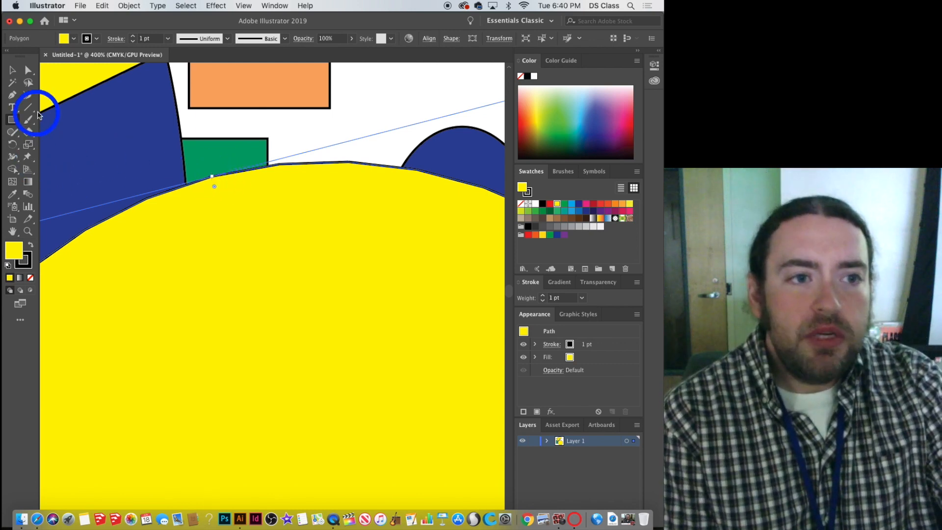
View the whole artboard, then use the Zoom tool to inspect the many-sided polygon's edge beside the green rectangle at about 621%
key("super+0")
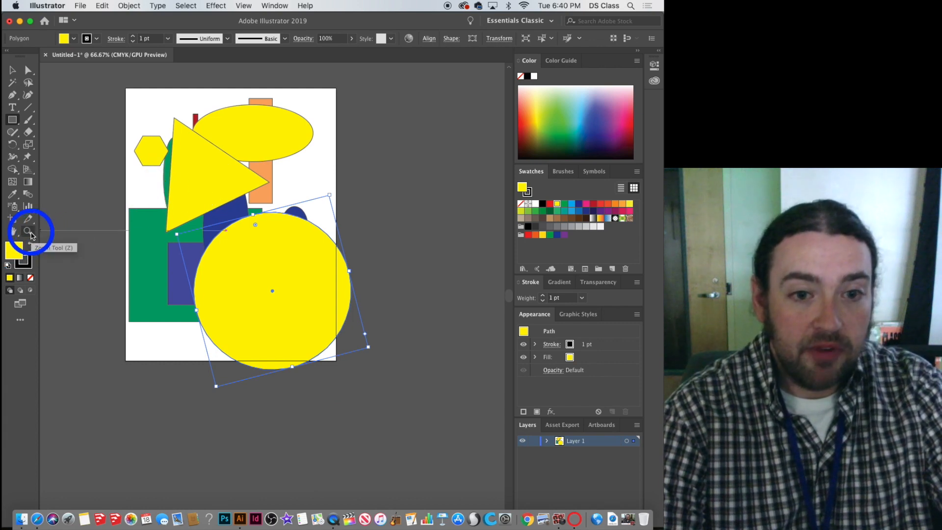
left_click(30, 236)
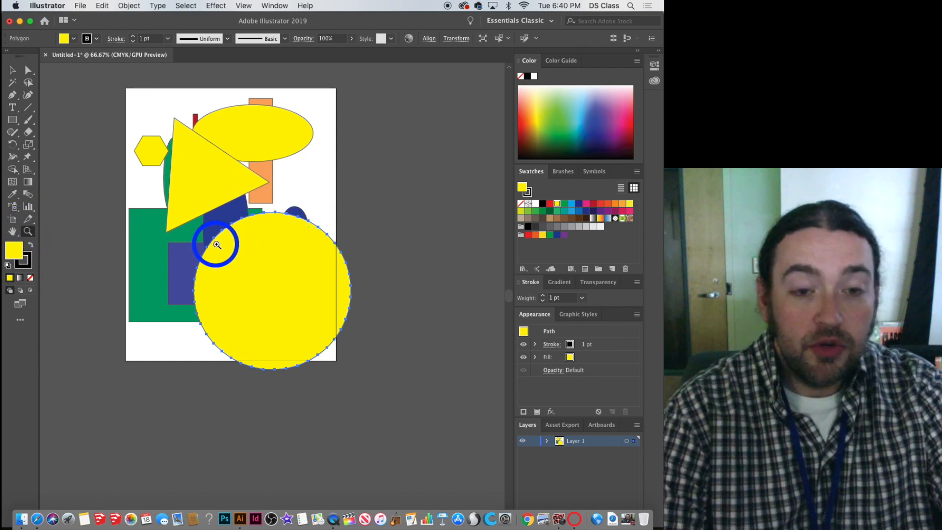
left_click_drag(217, 245, 179, 221)
left_click_drag(392, 284, 326, 292)
left_click_drag(239, 268, 240, 247)
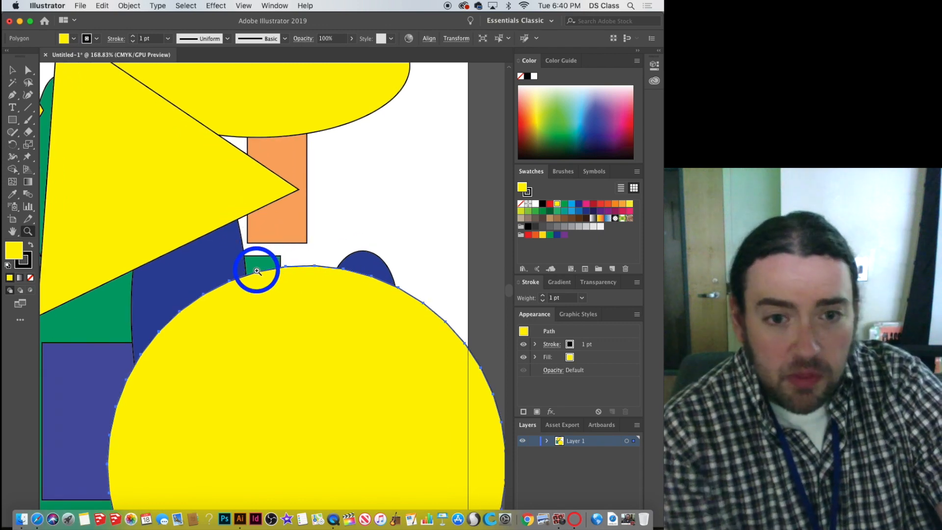
left_click_drag(257, 271, 453, 312)
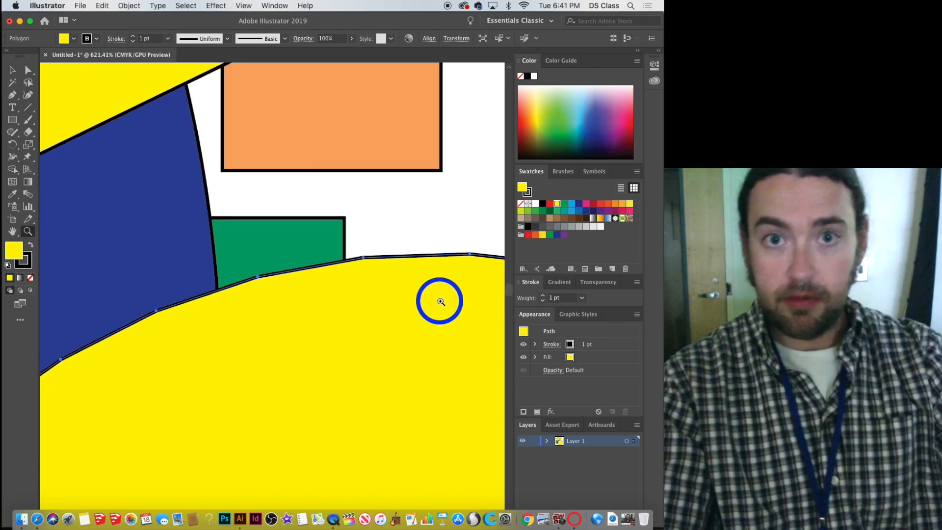
Fit the artboard in view and move the large many-sided polygon up and left over the lower part of the triangle
key("super+0")
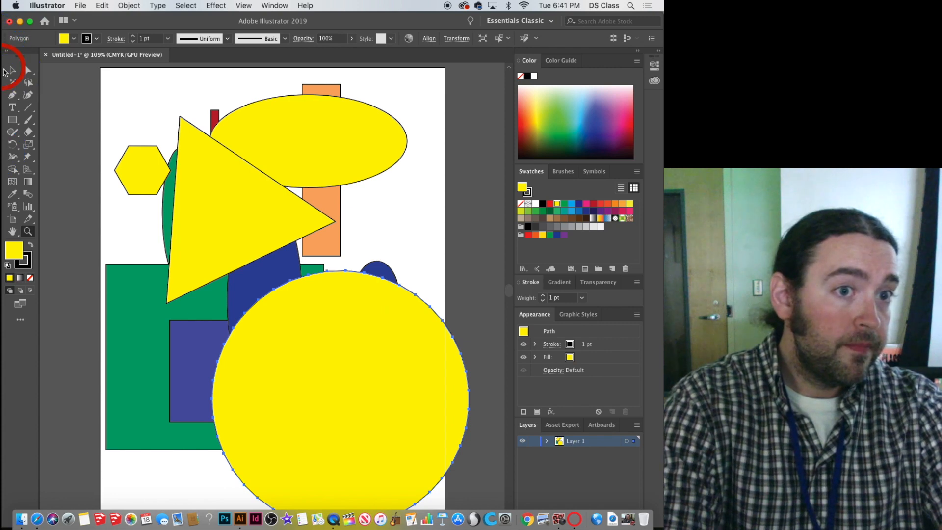
left_click(6, 70)
left_click_drag(361, 381, 291, 320)
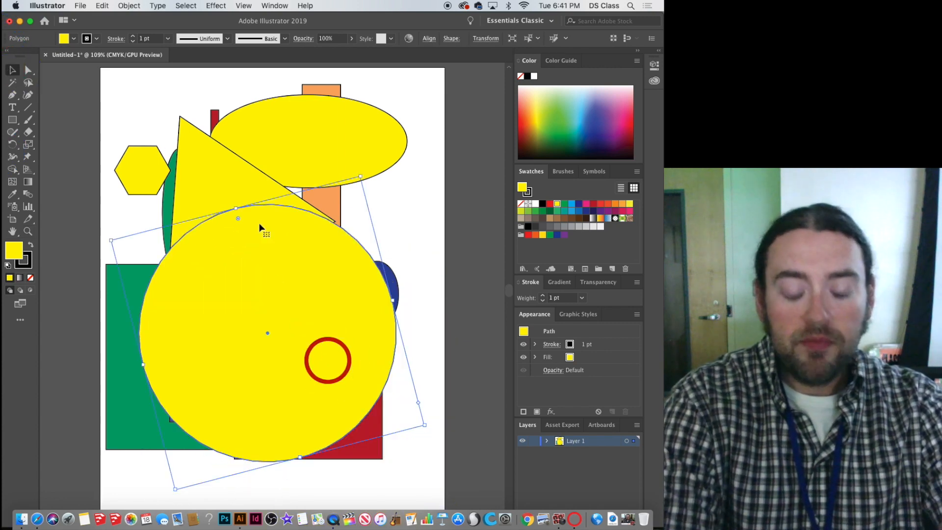
Examine the straight segments along the top of the repositioned many-sided polygon at 400% magnification
key("a")
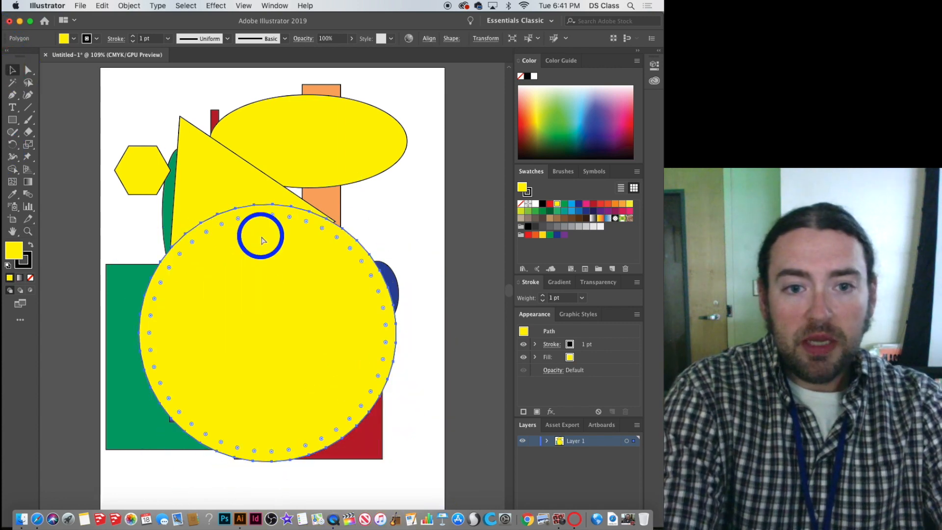
key("super+equal")
key("super+equal")
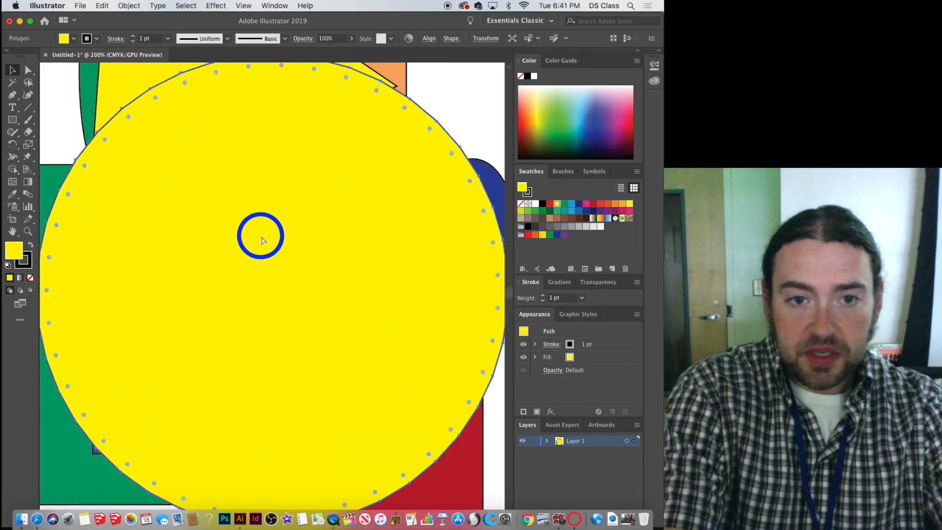
key("super+equal")
key("super+equal")
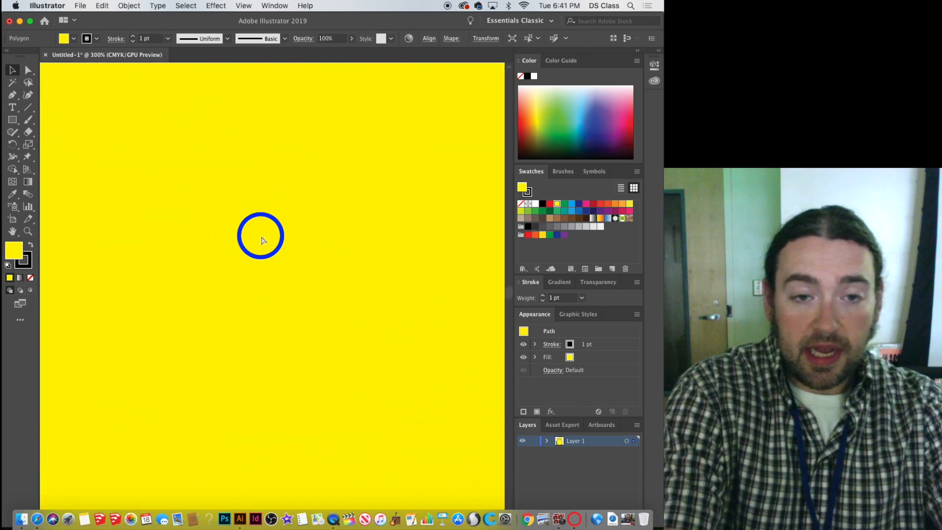
scroll(238, 172, "up", 5)
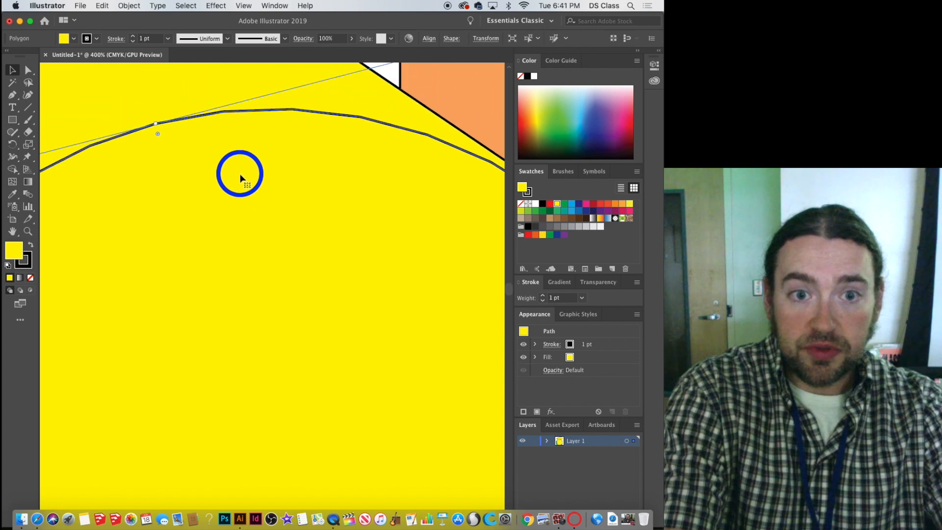
Examine the large many-sided polygon at 600% magnification and again at 150%
scroll(241, 178, "up", 2)
key("super+equal")
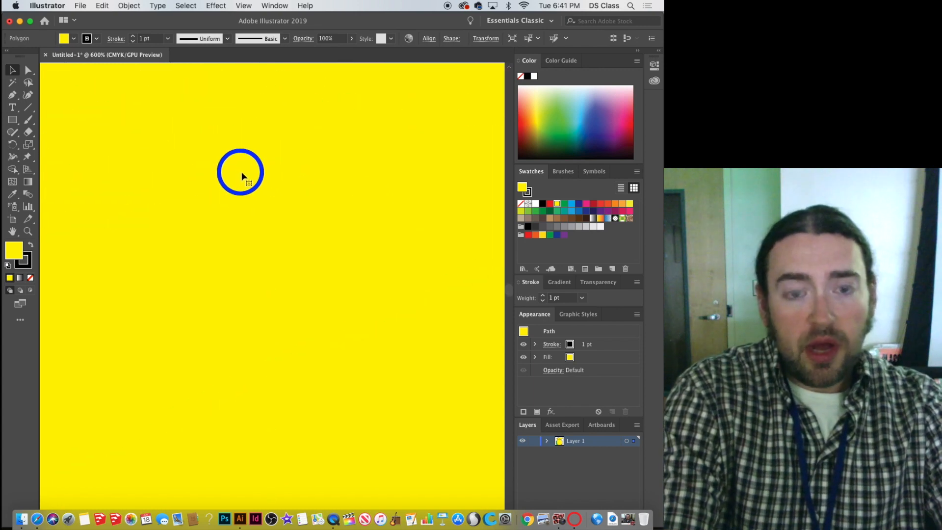
key("super+minus")
key("super+minus")
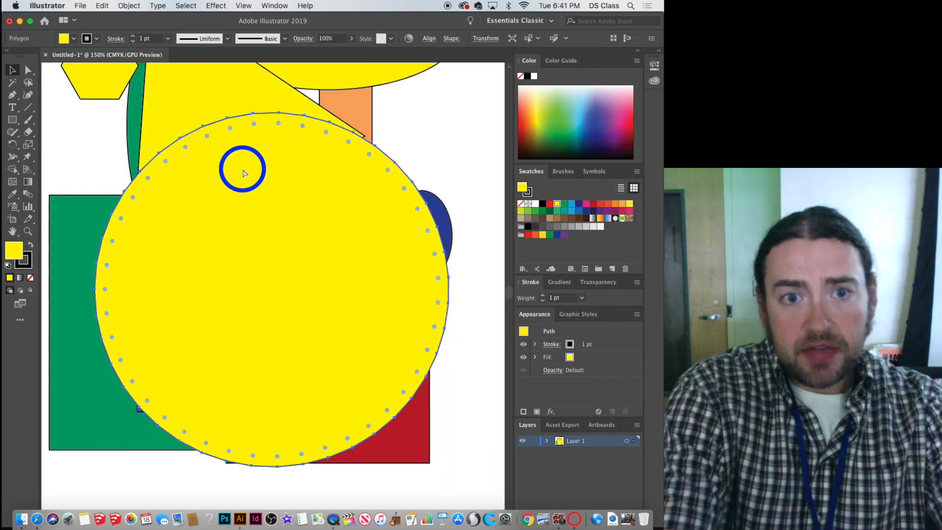
Select the yellow triangle and examine its straight edges and top corner at 300% magnification
left_click(237, 88)
scroll(238, 98, "up", 5)
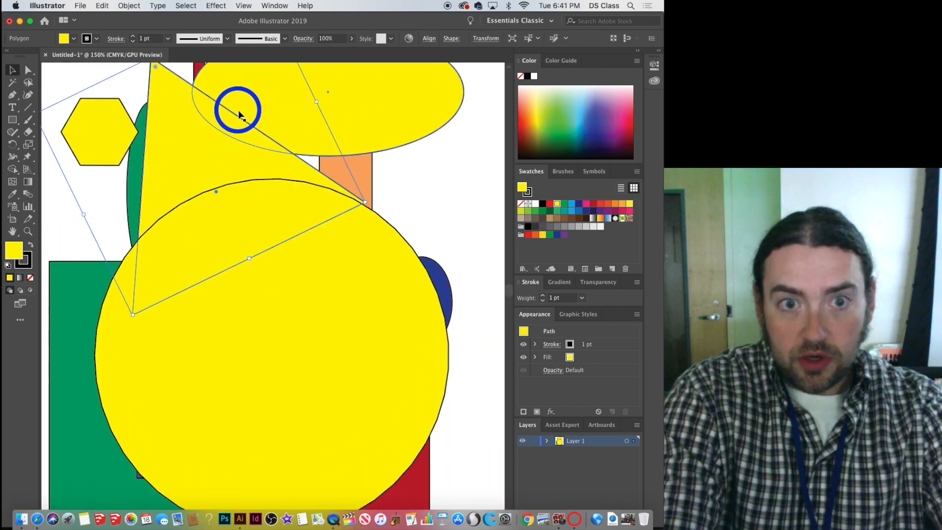
left_click(318, 173)
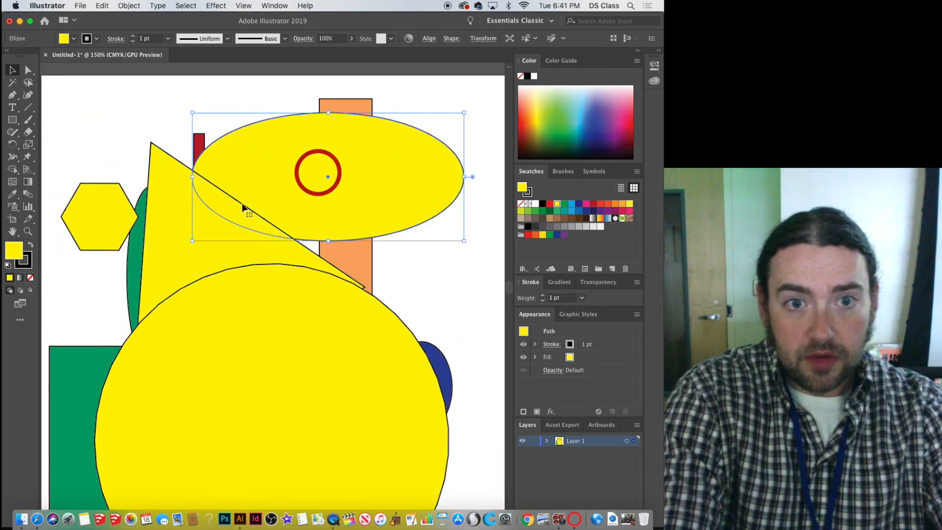
left_click(208, 242)
key("super+plus")
key("super+plus")
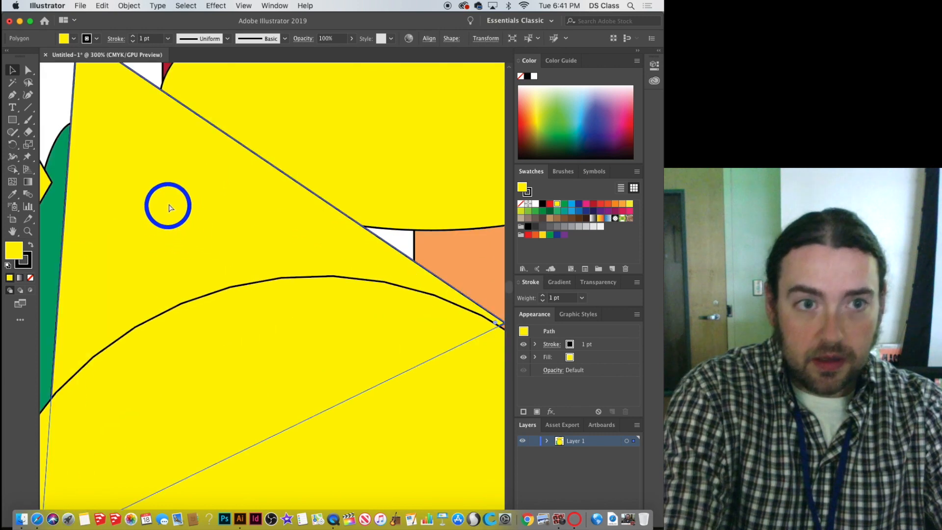
left_click_drag(156, 153, 292, 326)
left_click(232, 234)
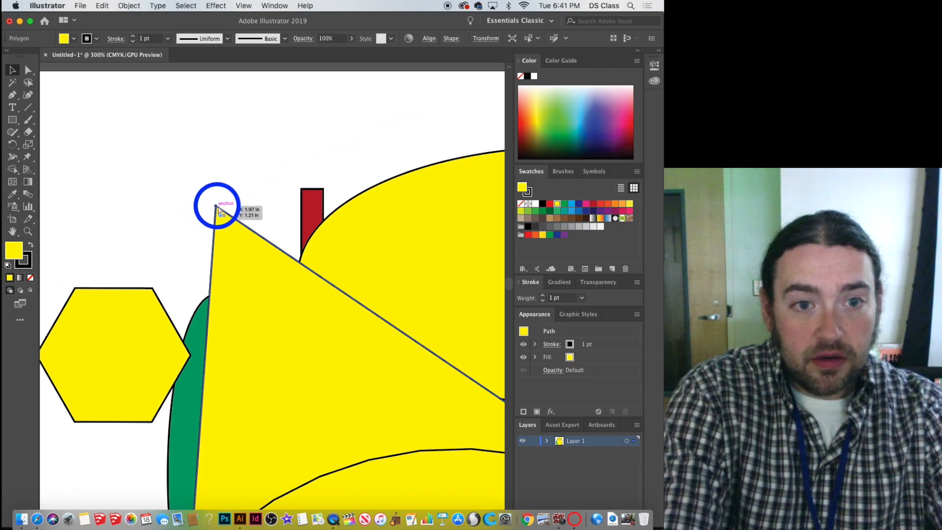
left_click(300, 321)
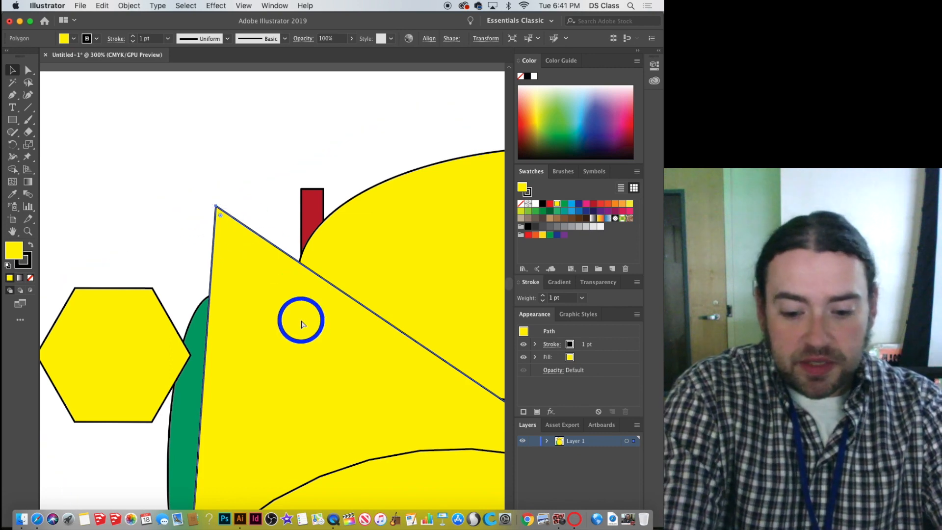
View the whole artboard at 66.67% and toggle between Outline and Preview display to compare the bare paths with the filled shapes
key("super+minus")
key("super+minus")
key("super+minus")
key("super+minus")
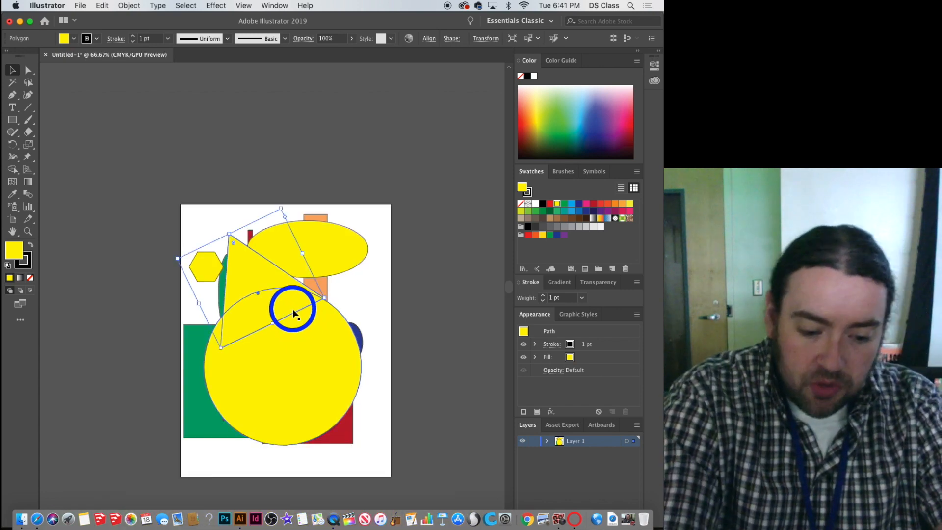
key("super+y")
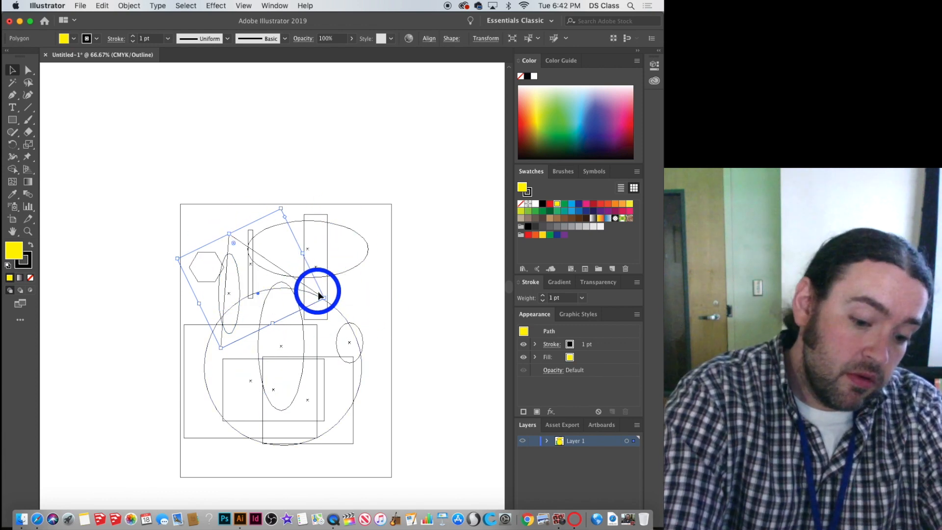
key("super+y")
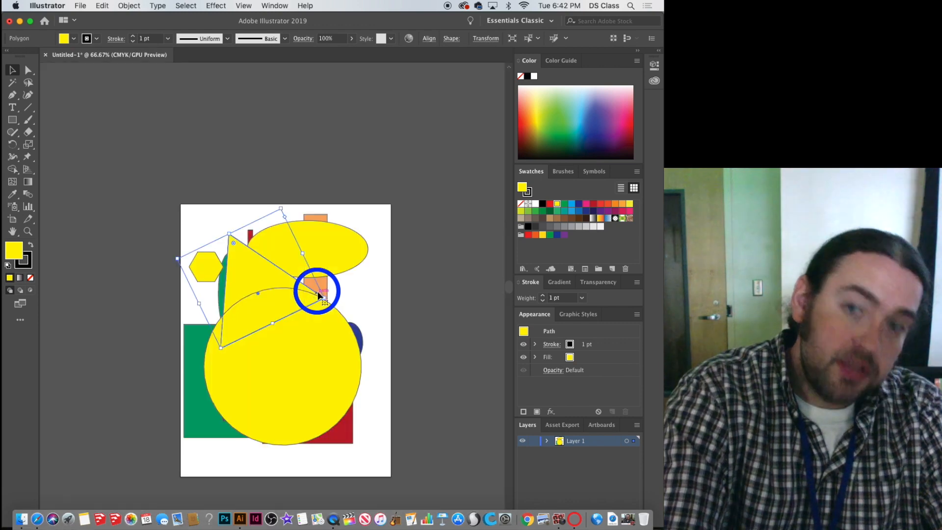
key("y")
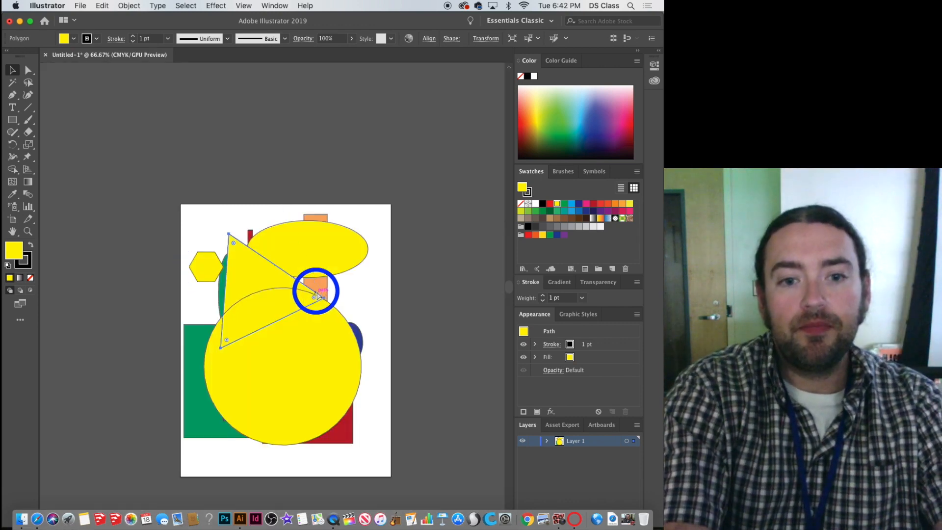
key("super+y")
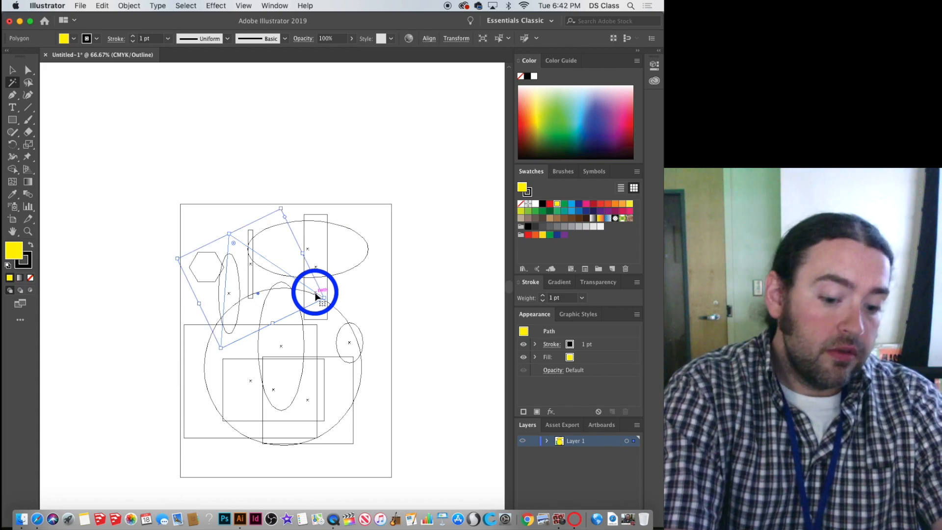
key("super+y")
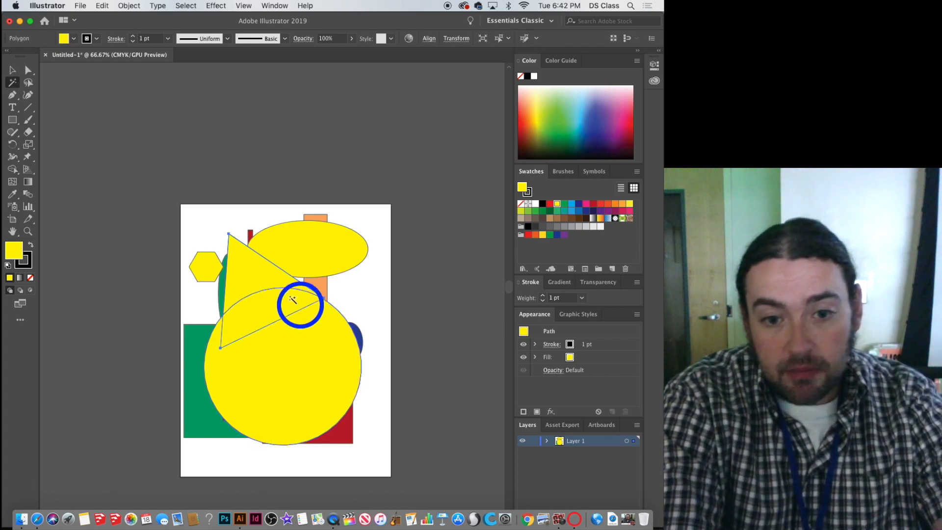
Move the yellow triangle down over the centre of the large many-sided polygon and fill it with dark red
left_click(11, 67)
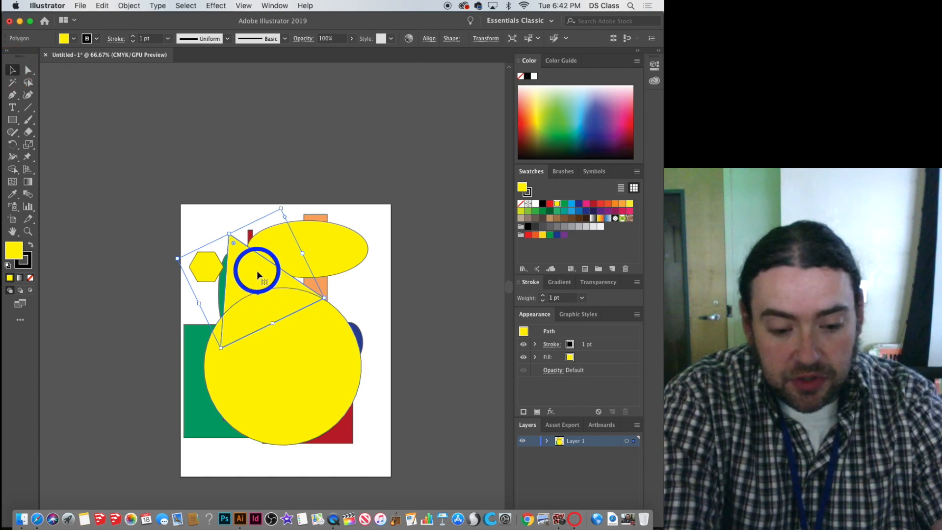
left_click_drag(255, 276, 279, 354)
left_click(593, 204)
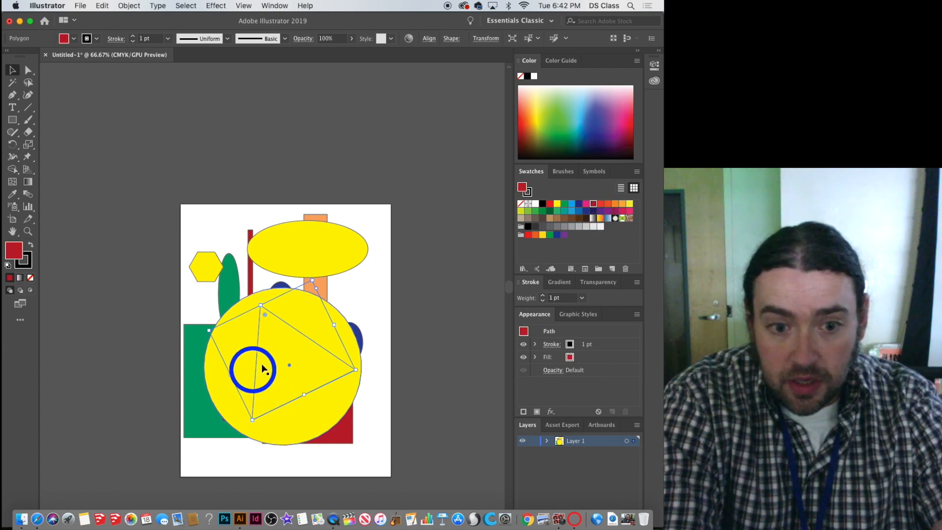
Move the large yellow polygon down and left past the artboard's lower-left corner, and raise the red triangle over the yellow ellipse
left_click(285, 354)
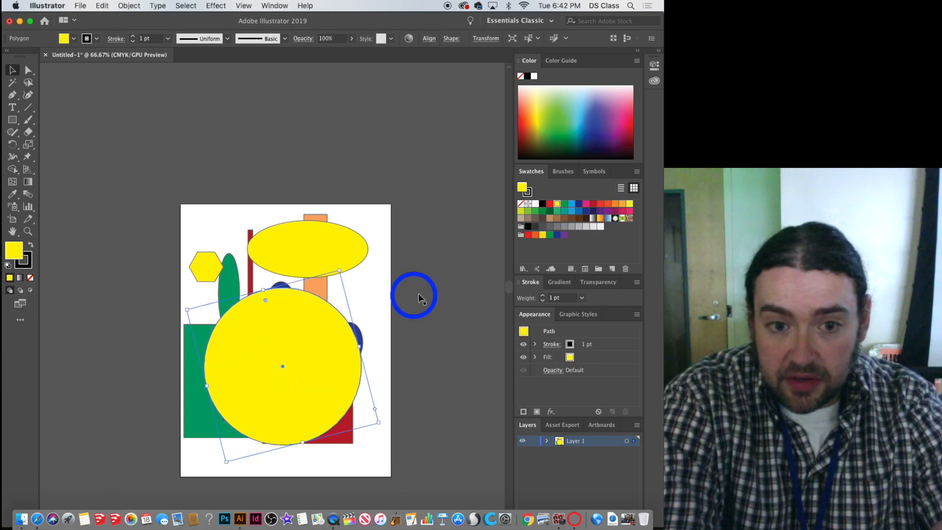
left_click_drag(327, 309, 281, 410)
left_click_drag(302, 367, 302, 311)
left_click(276, 336)
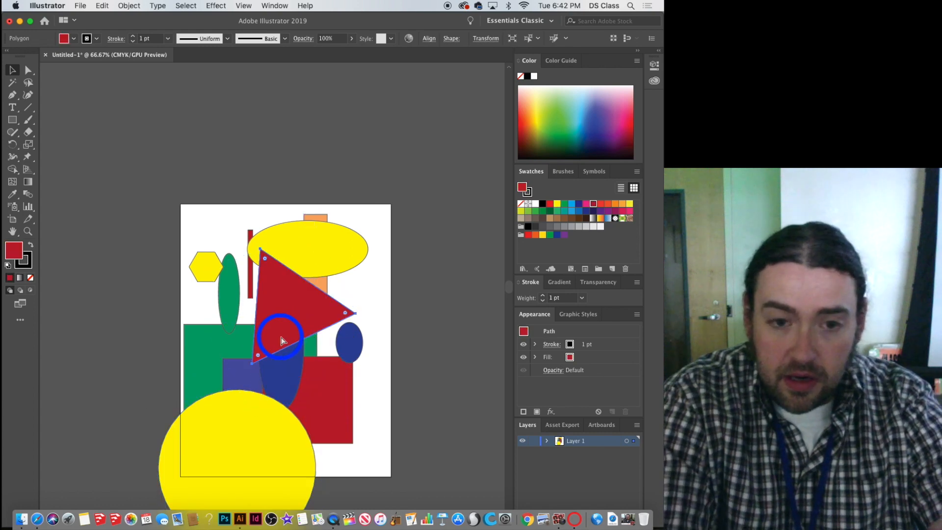
With Direct Selection at 200% magnification, move the red triangle's right corner point straight down over the small blue ellipse
key("super+equal")
key("super+equal")
key("super+equal")
left_click_drag(383, 307, 362, 279)
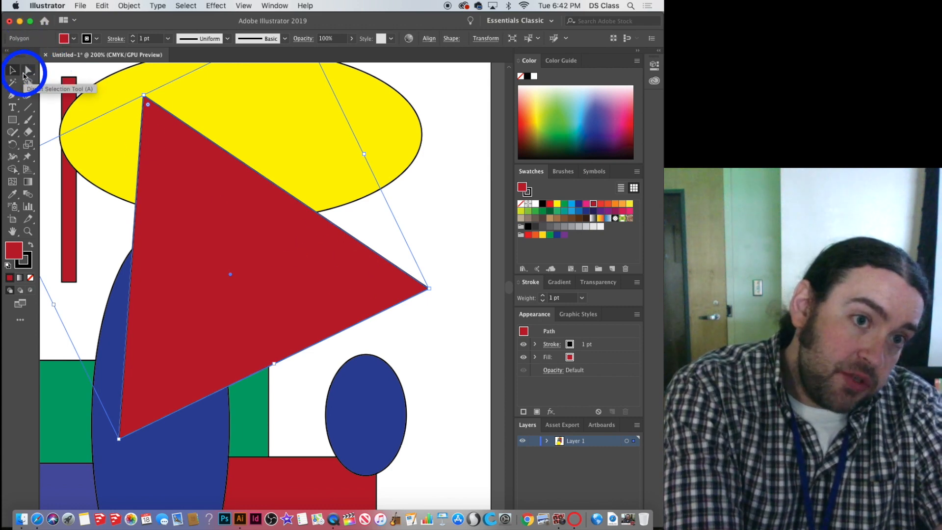
left_click(24, 76)
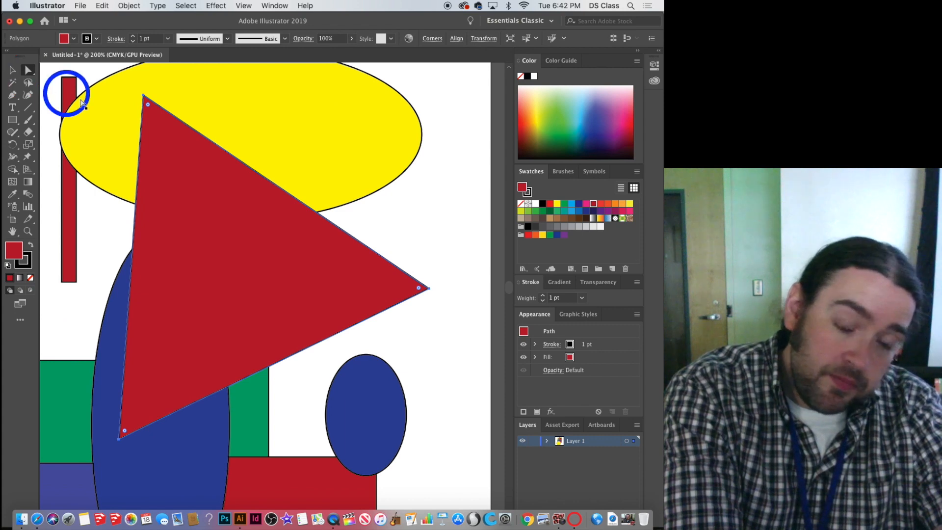
left_click(430, 291)
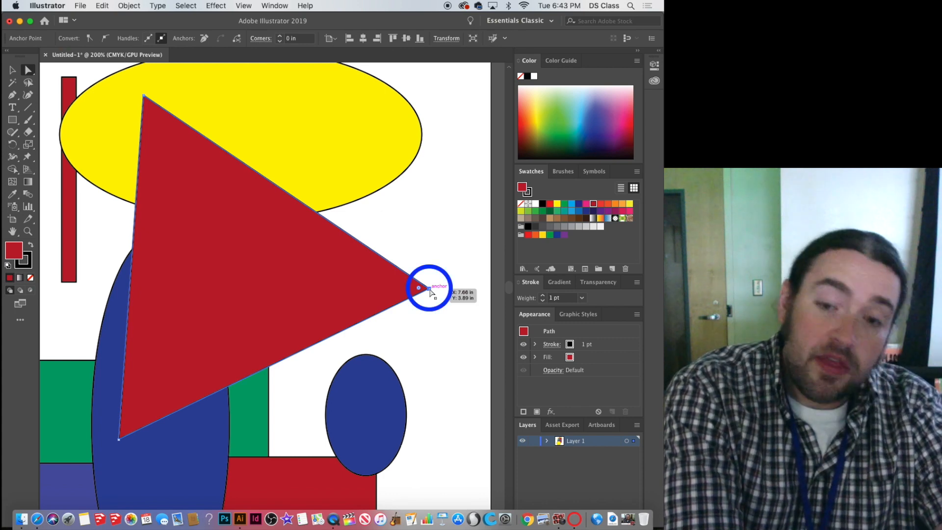
left_click_drag(430, 291, 430, 430)
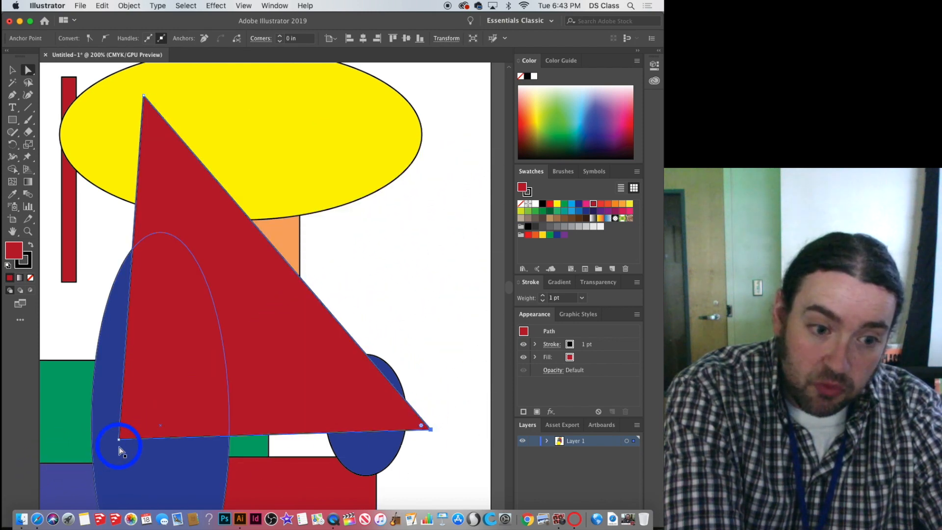
Reshape the red triangle into a tall, narrow one by relocating its two left corner points, and shift the whole triangle left and up
left_click_drag(120, 439, 369, 232)
mouse_move(335, 261)
left_mouse_down()
mouse_move(295, 183)
mouse_move(318, 268)
left_mouse_up()
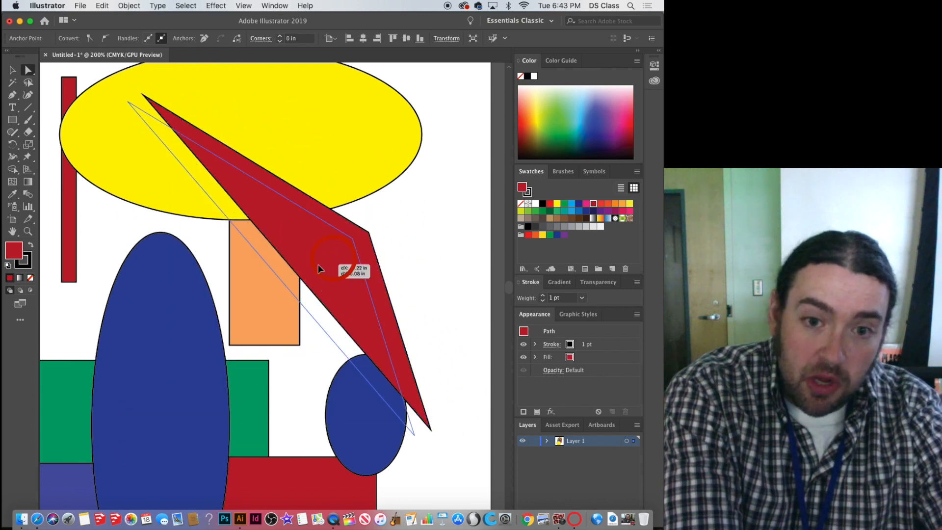
left_click(347, 242)
left_click_drag(349, 240, 305, 143)
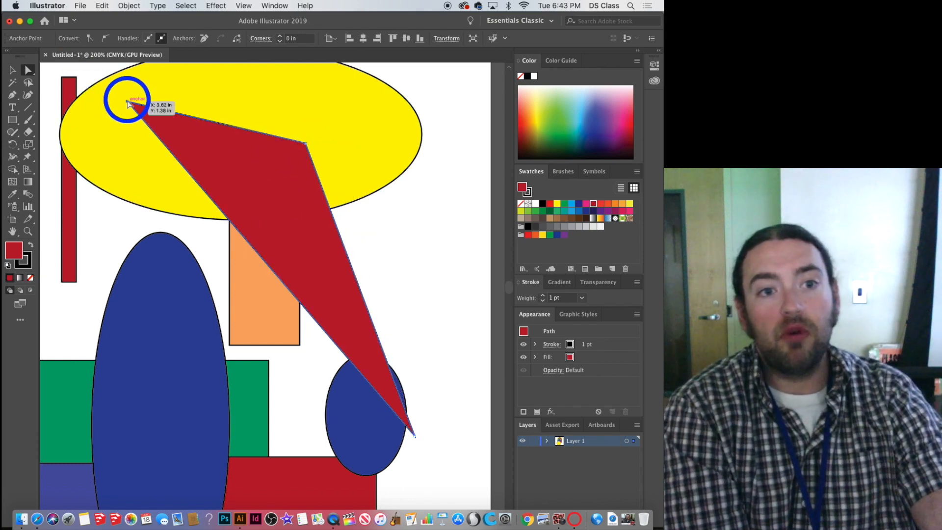
left_click_drag(127, 101, 274, 378)
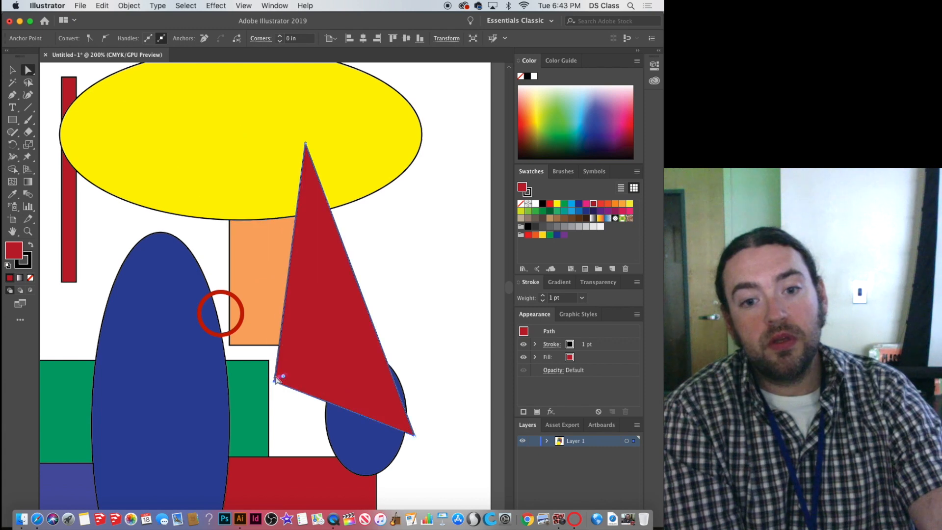
left_click_drag(320, 285, 250, 260)
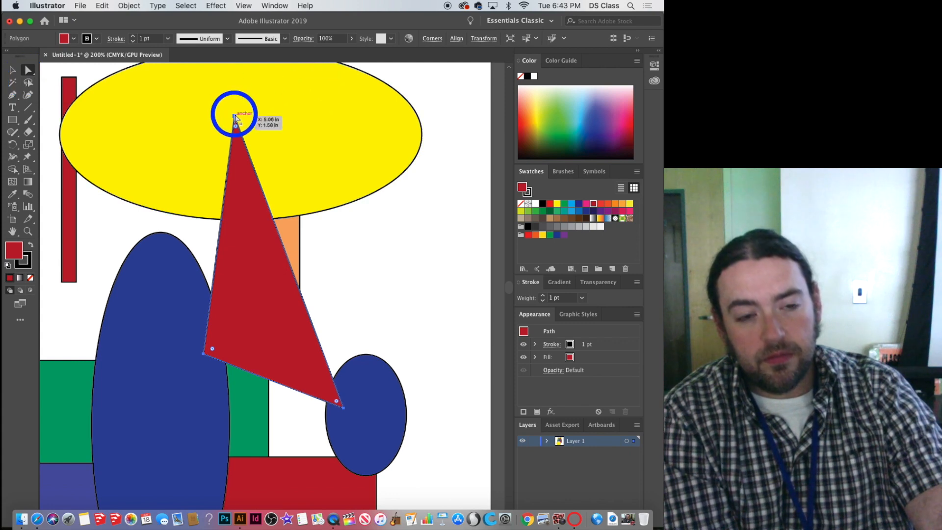
Move the thin red rectangle beside the red triangle, widen it considerably toward the right, and place it behind the small blue ellipse
left_click_drag(66, 93, 294, 187)
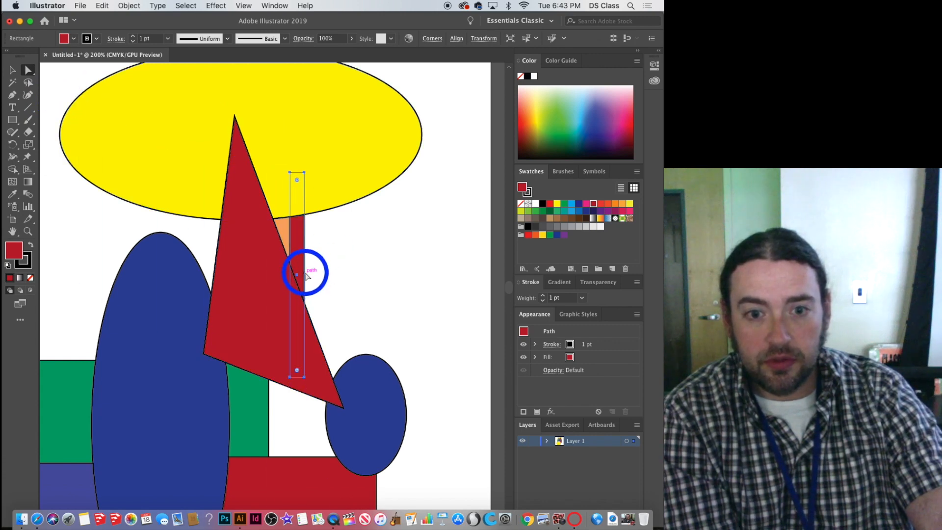
key("v")
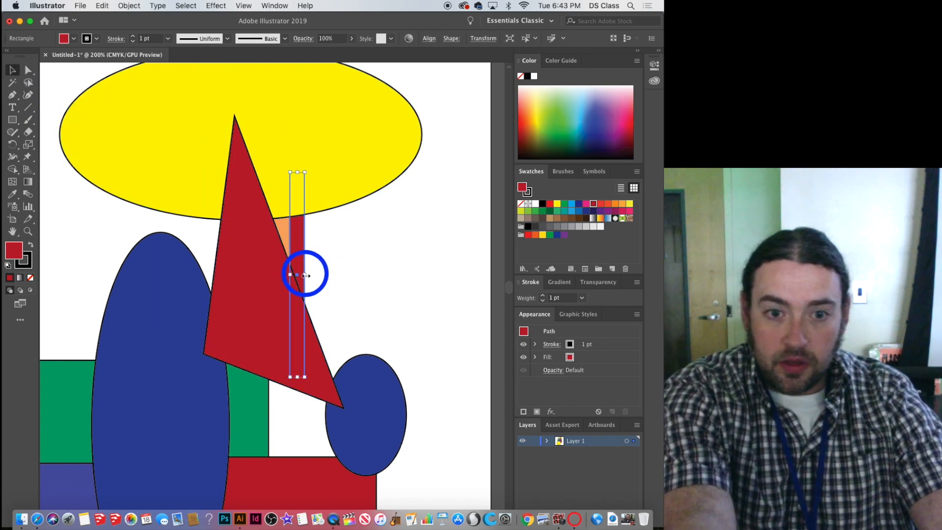
left_click_drag(305, 274, 442, 269)
left_click_drag(383, 255, 419, 302)
Try skewing the widened red rectangle by pulling its upper-left corner point down to the tall blue ellipse and moving the resulting shape
left_click(28, 70)
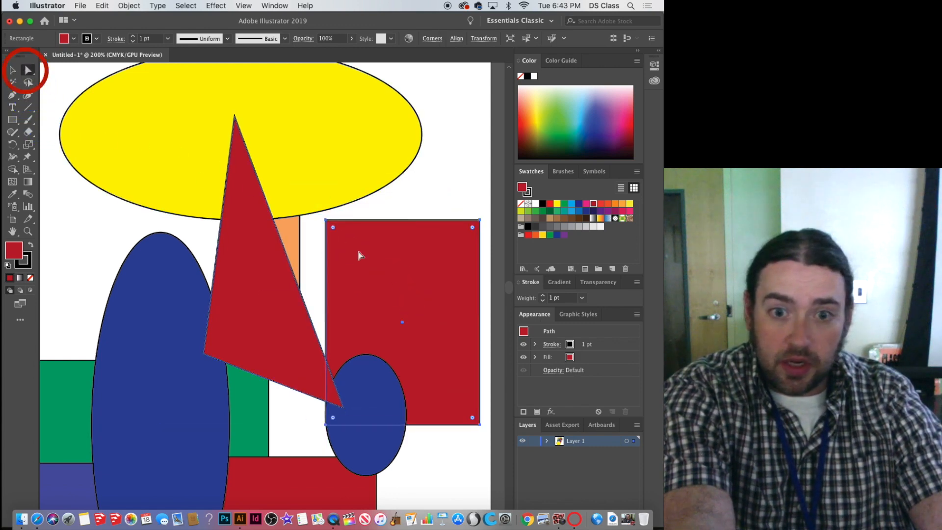
left_click(328, 222)
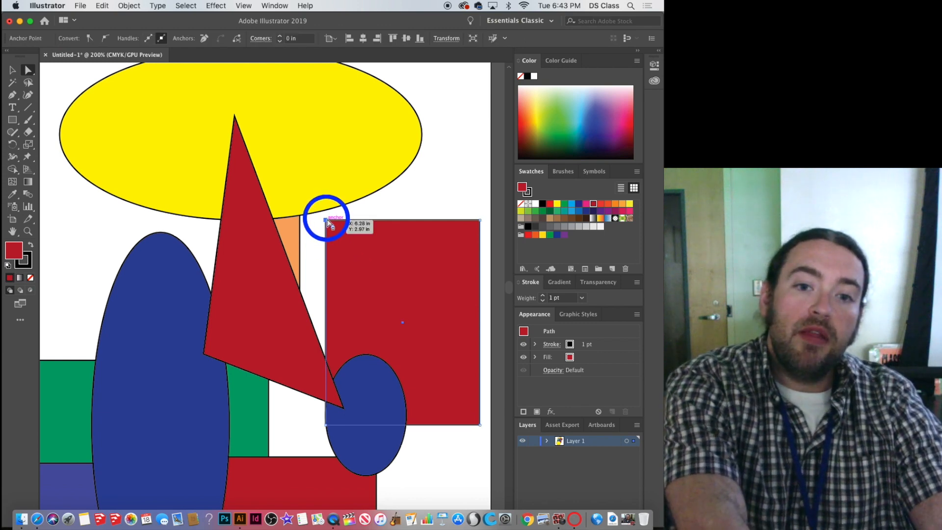
left_click_drag(329, 223, 199, 386)
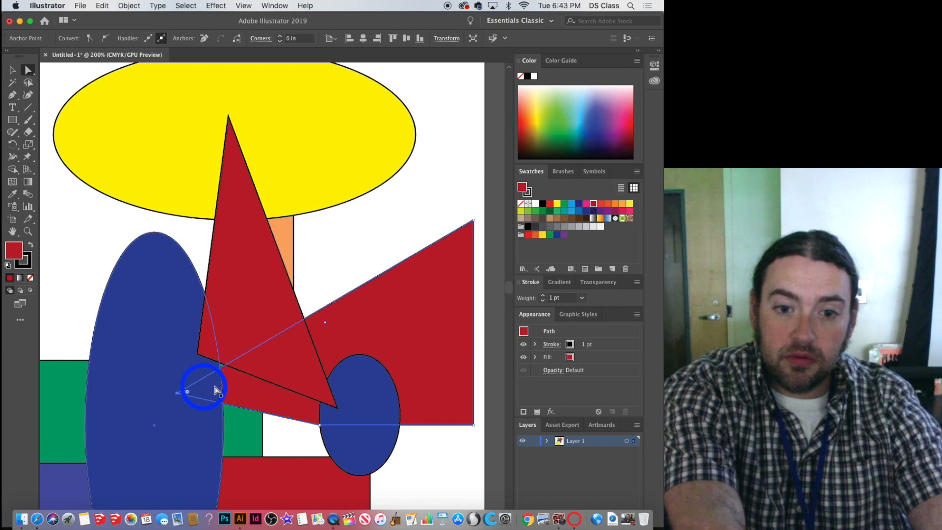
left_click_drag(416, 313, 446, 261)
left_click(209, 338)
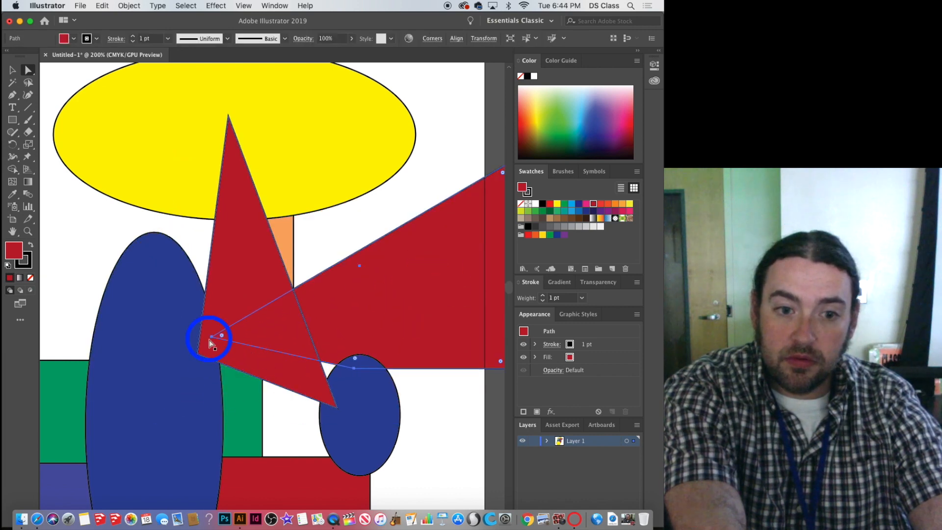
left_click_drag(211, 339, 203, 276)
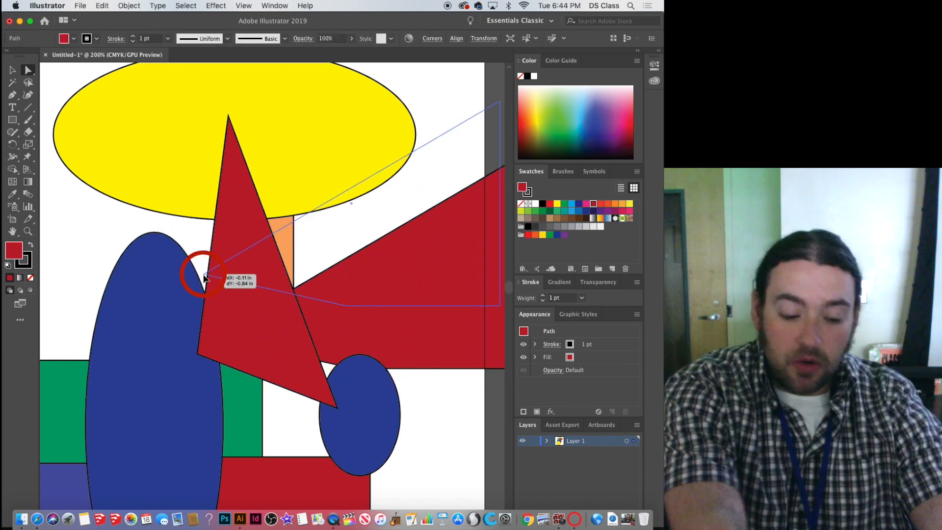
key("super+z")
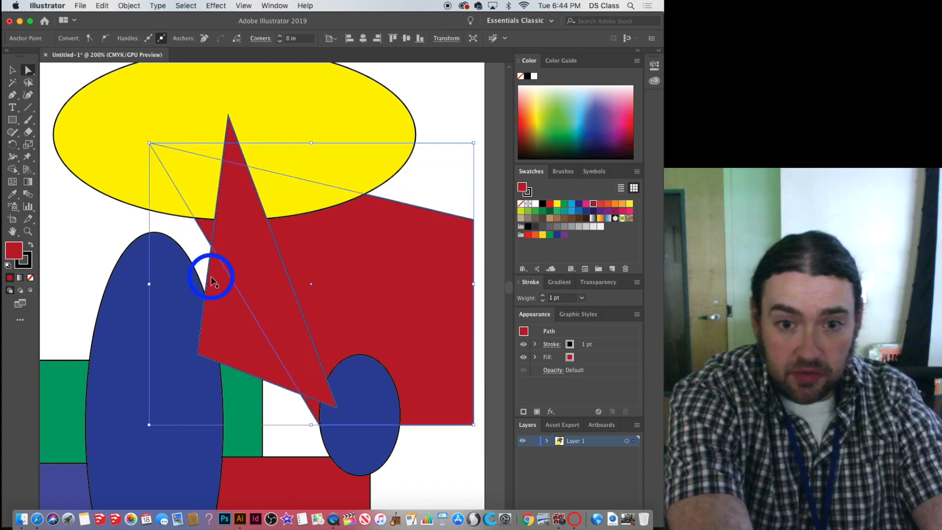
key("super+z")
Delete the narrow red triangle, the small blue ellipse and the orange rectangle
left_click(306, 288)
scroll(307, 291, "down", 2)
left_click(267, 292)
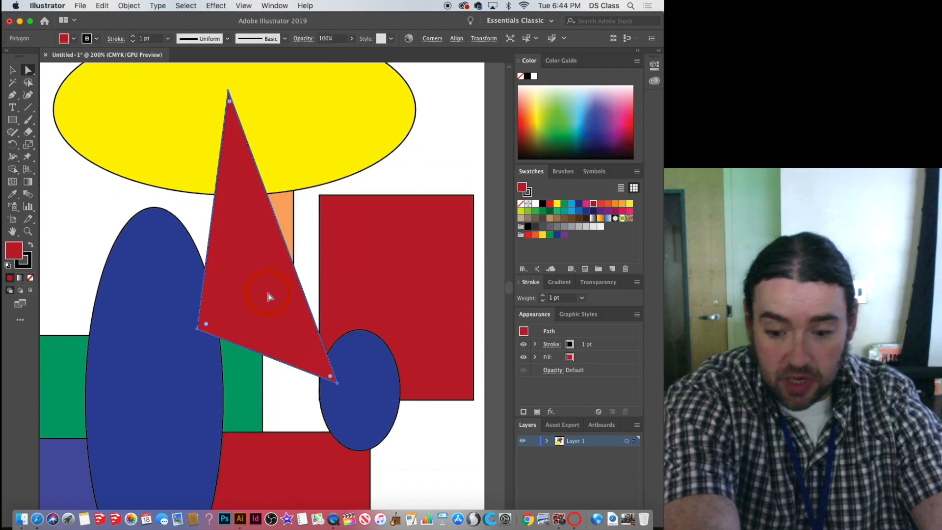
key("BackSpace")
left_click(377, 378)
key("BackSpace")
left_click(288, 246)
key("BackSpace")
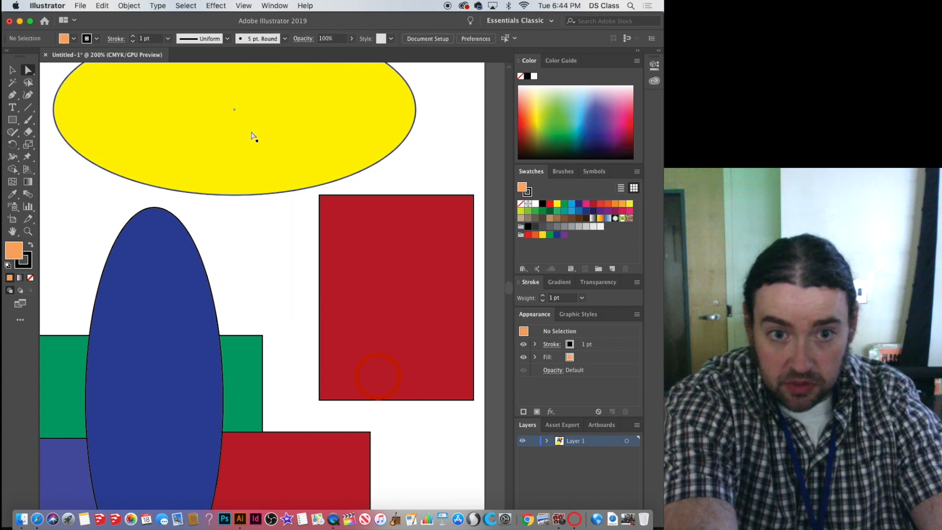
Delete the large yellow ellipse
left_click(266, 148)
key("BackSpace")
Reshape the upper red rectangle into a slanted quadrilateral by moving its two upper corner points, and shift the whole shape right
left_click(370, 249)
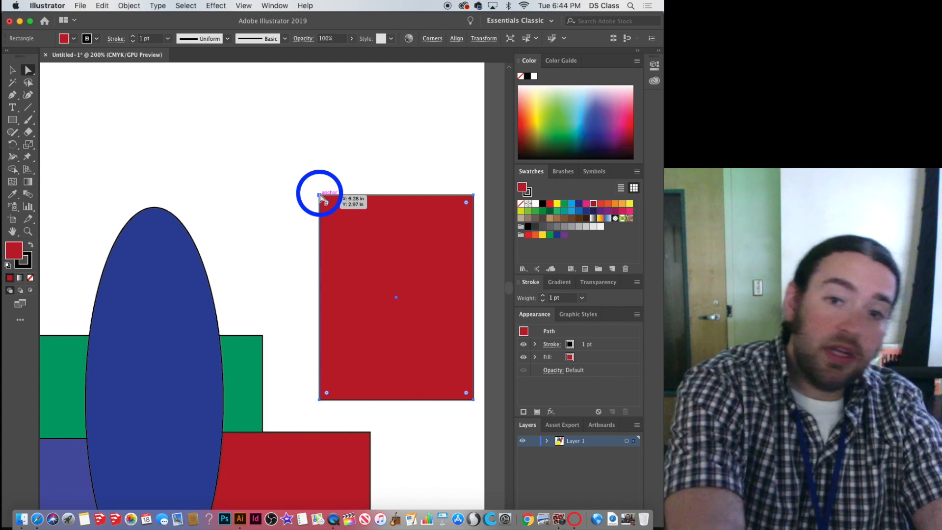
left_click(320, 194)
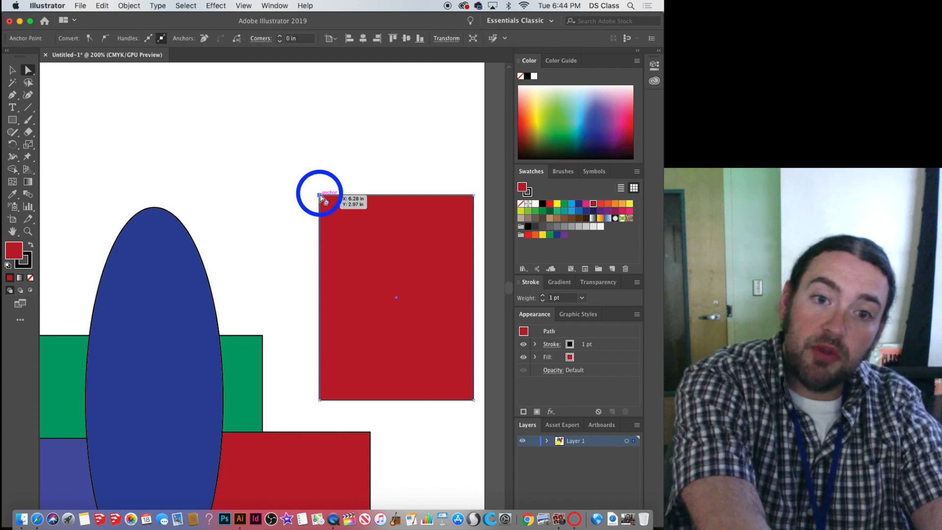
left_click_drag(320, 194, 172, 103)
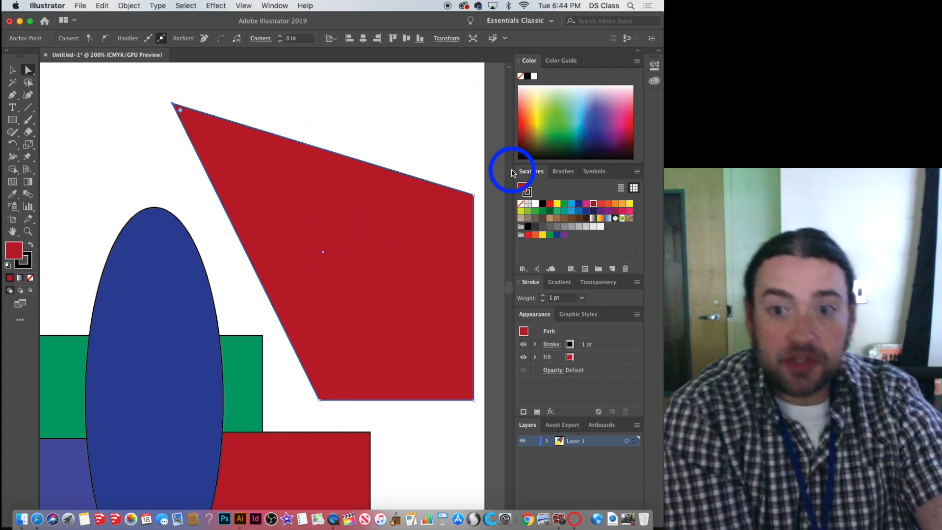
left_click(473, 195)
left_click_drag(474, 196, 349, 196)
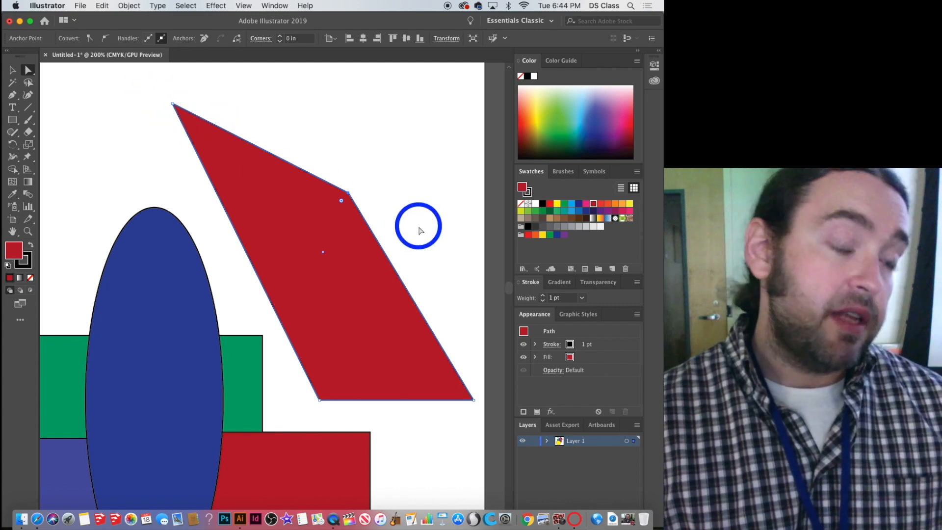
left_click_drag(344, 255, 314, 269)
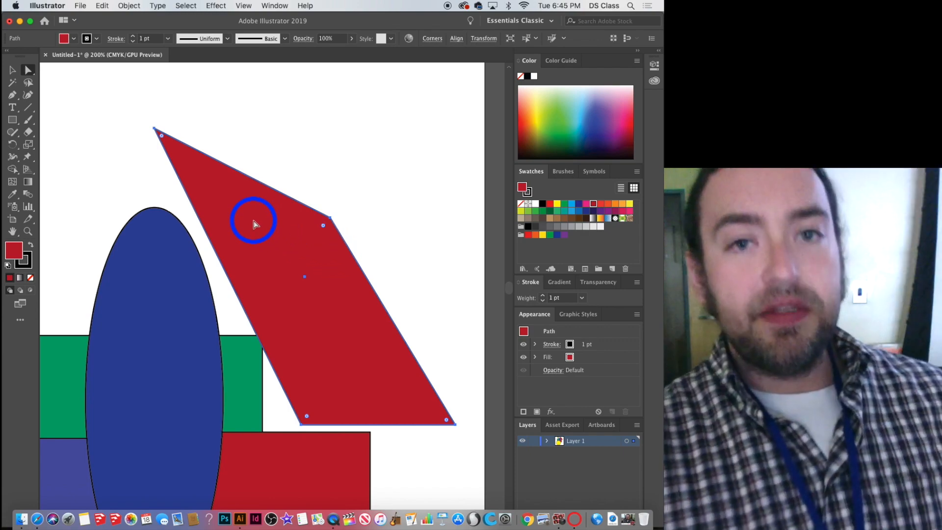
left_click_drag(195, 176, 297, 191)
Delete the tall blue ellipse overlapping the green and red rectangles
left_click(164, 270)
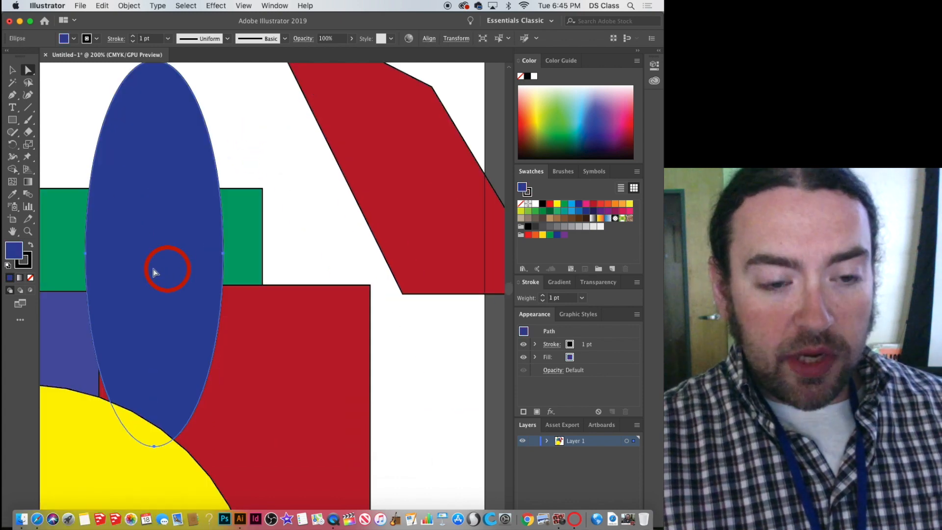
scroll(154, 273, "down", 5)
scroll(150, 271, "up", 1)
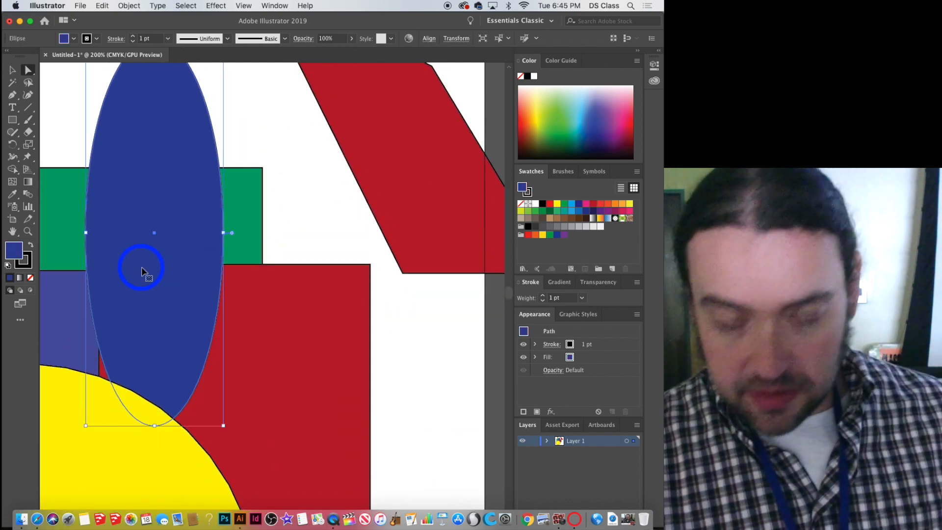
key("super+1")
left_click_drag(260, 244, 273, 166)
key("Delete")
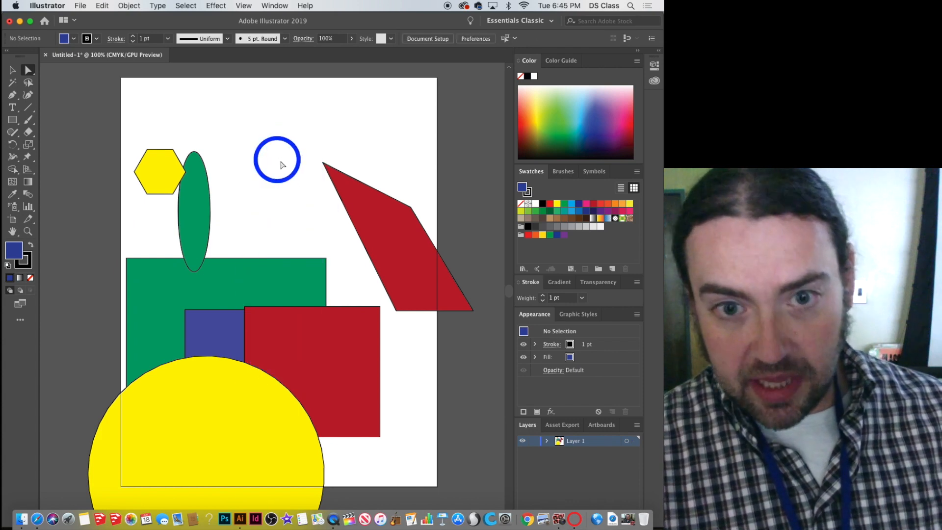
Delete the upper-left anchor point of the slanted red shape, turning it into a triangle
left_click(325, 166)
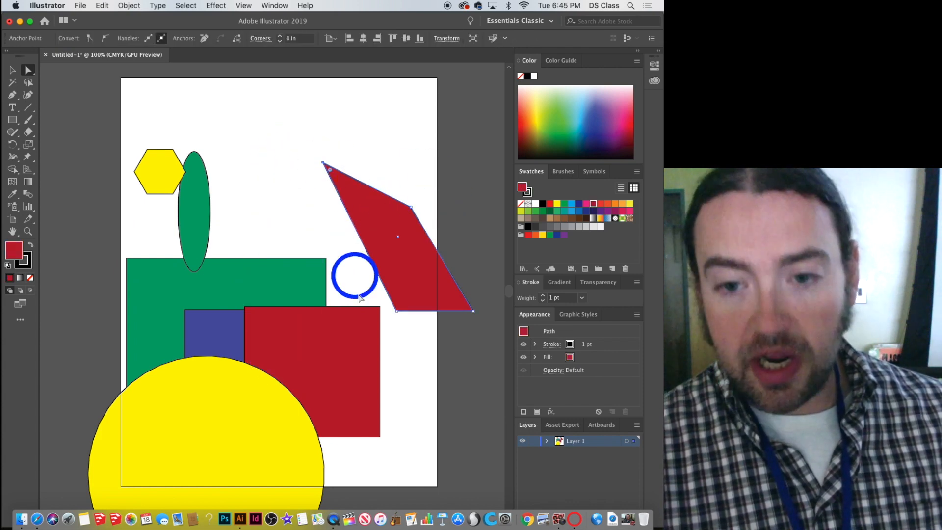
key("Delete")
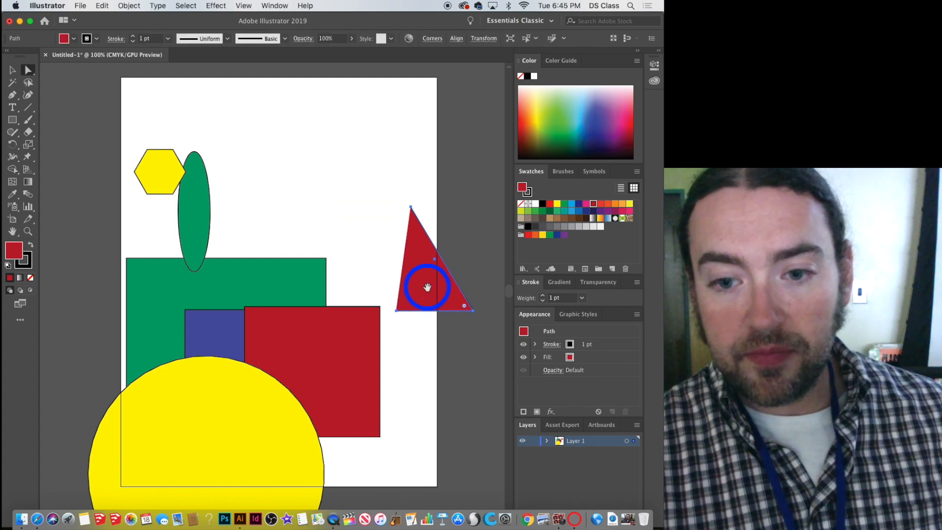
left_click_drag(428, 288, 278, 209)
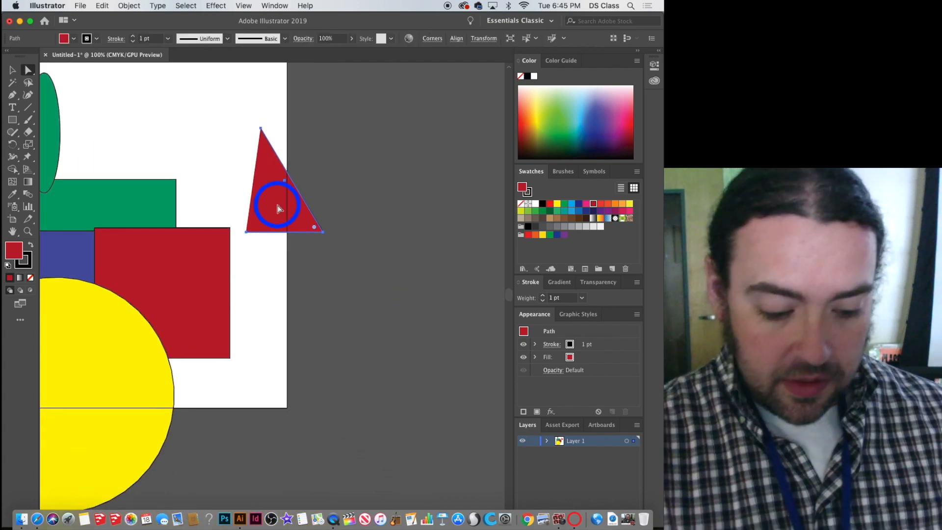
Compare the red triangle's open path in Outline view with its filled look in Preview
left_click(277, 208)
key("ctrl+y")
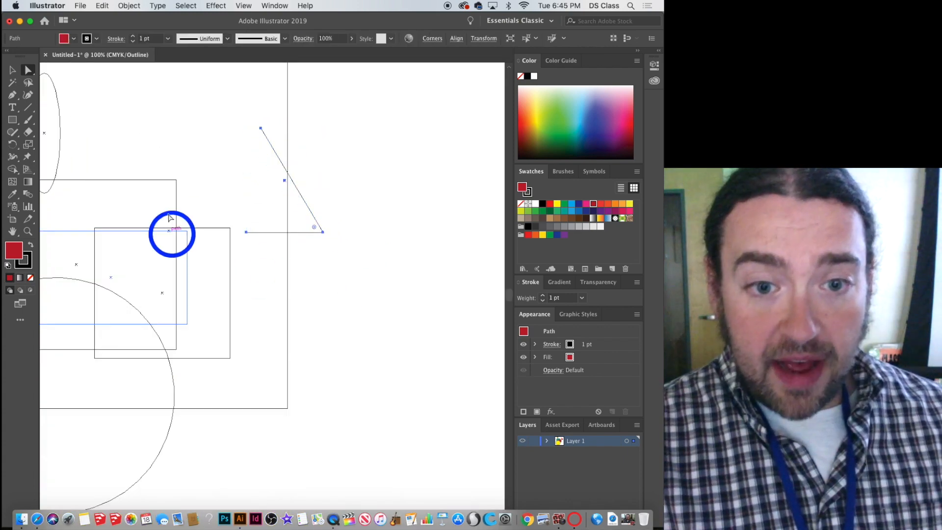
key("ctrl+y")
key("ctrl+y")
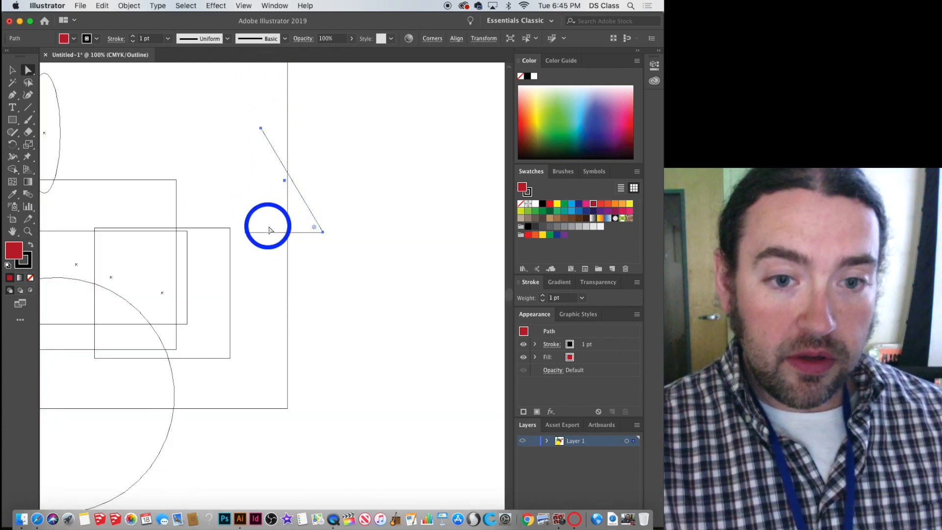
Move the open triangle path up and left onto the page in Outline view, and return to Preview
left_click_drag(271, 232, 215, 179)
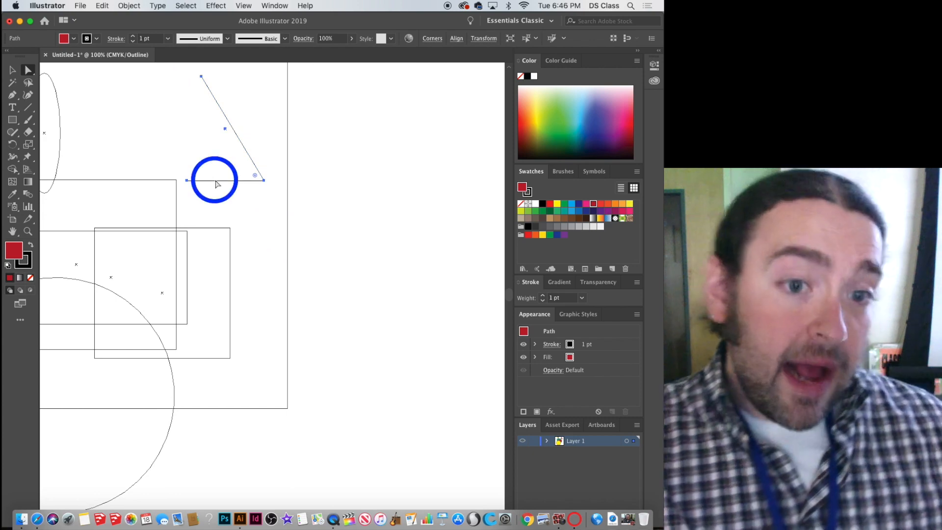
left_click(215, 185)
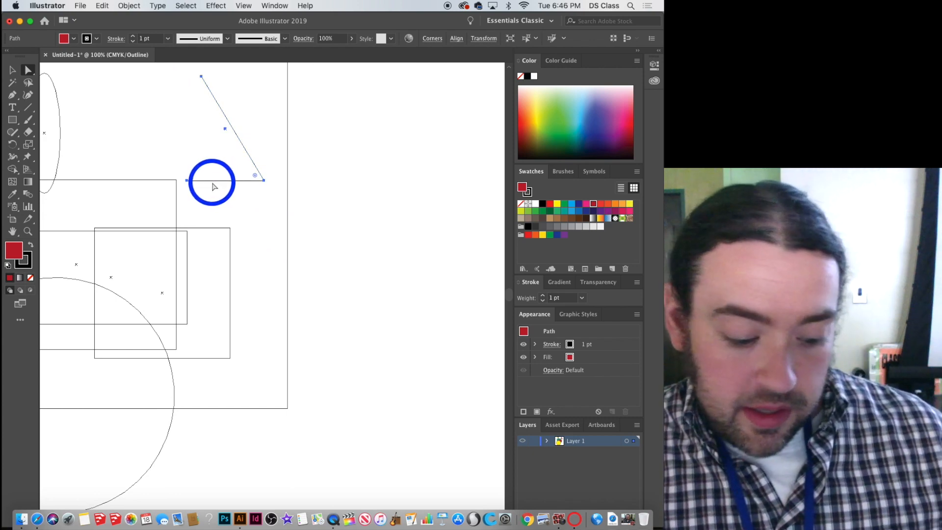
key("super+y")
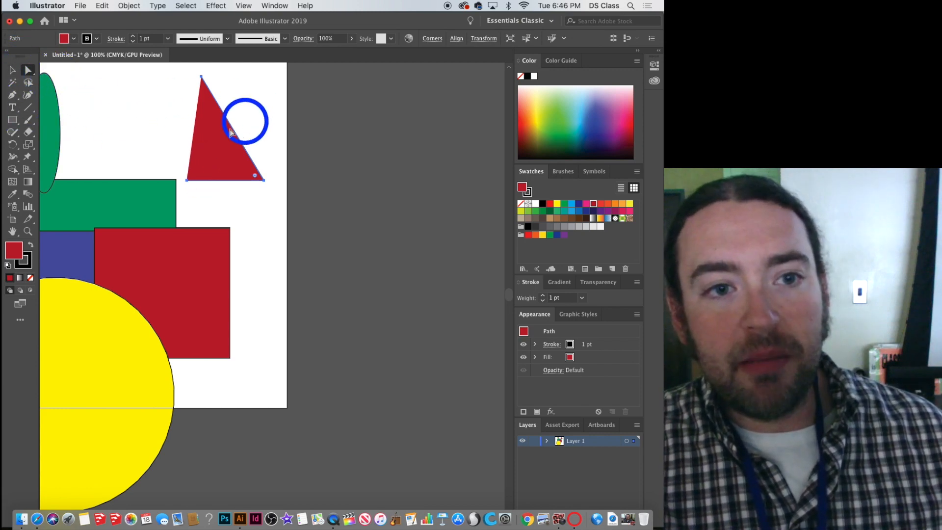
Undo the triangle's move and the deletion of its anchor point
left_click(12, 70)
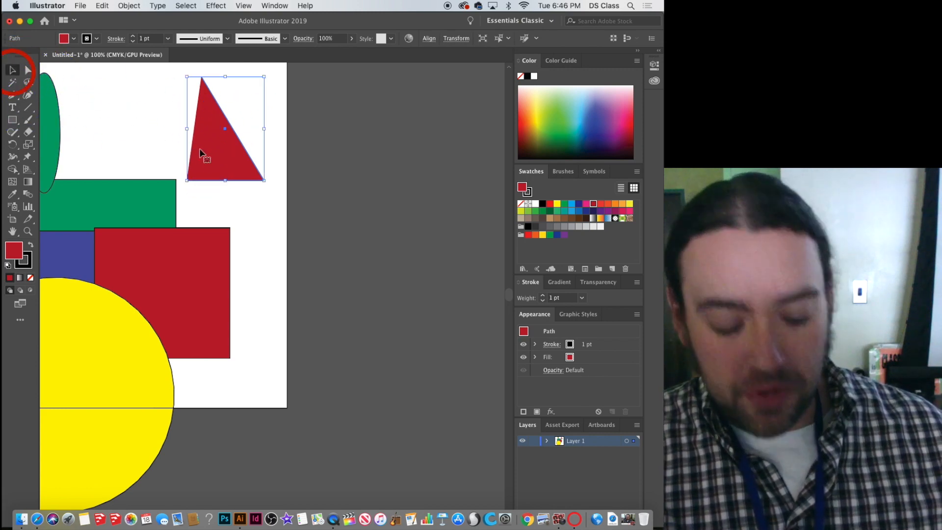
key("super+z")
key("super+z")
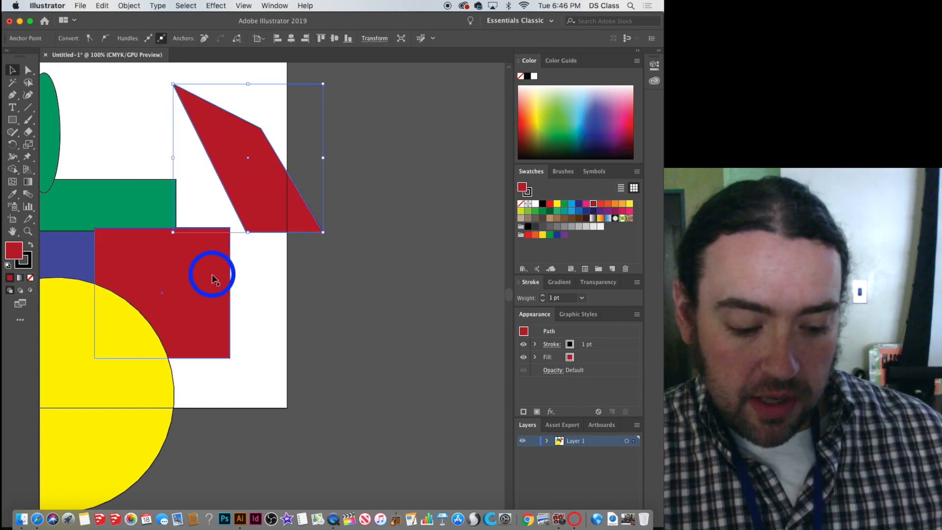
Move the red square right and down away from the yellow circle, and delete the yellow circle
left_click_drag(170, 290, 251, 321)
scroll(90, 328, "down", 2)
left_click(96, 343)
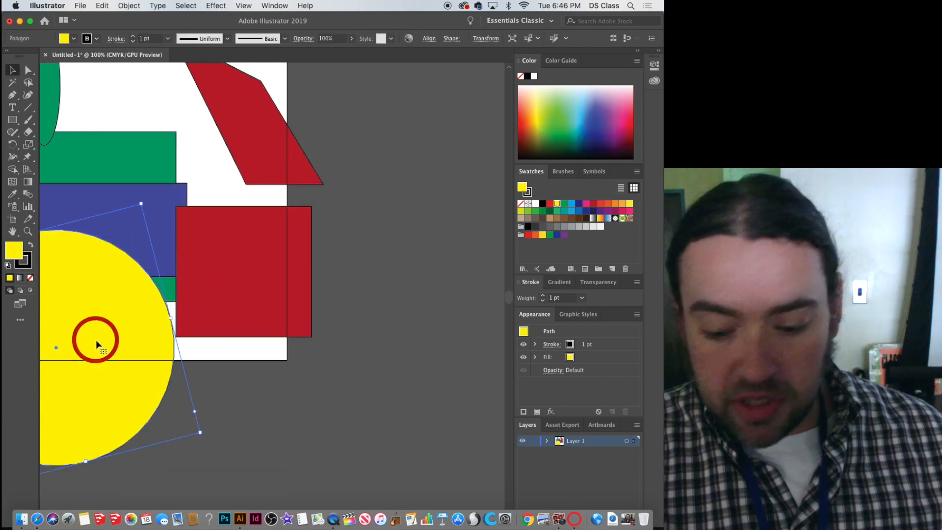
key("Delete")
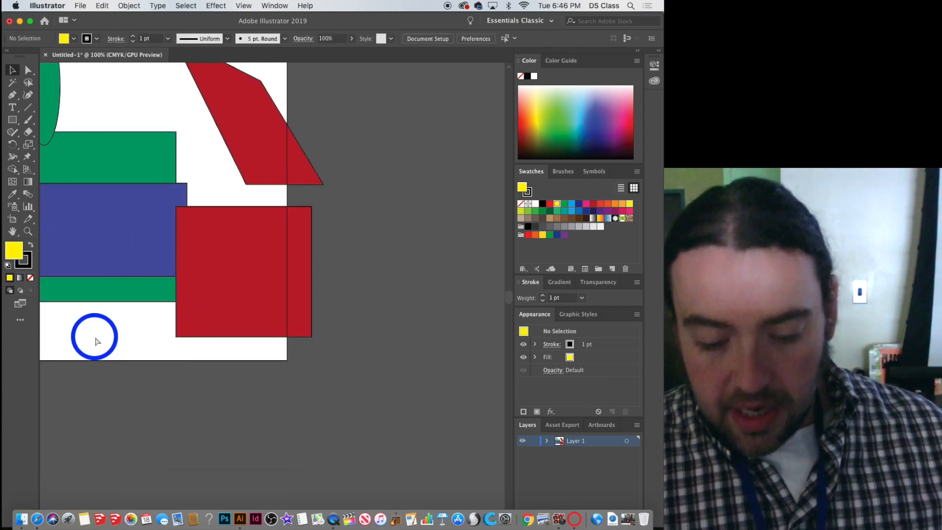
Reposition the slanted red shape and the red square so that both lie fully within the page
key("super+minus")
key("super+minus")
left_click_drag(252, 193, 224, 192)
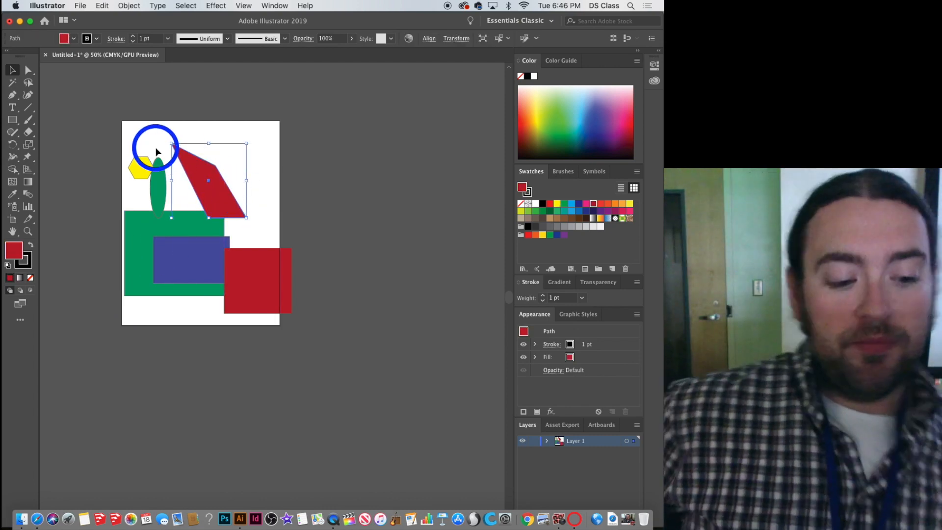
left_click_drag(191, 175, 198, 202)
left_click_drag(242, 290, 228, 290)
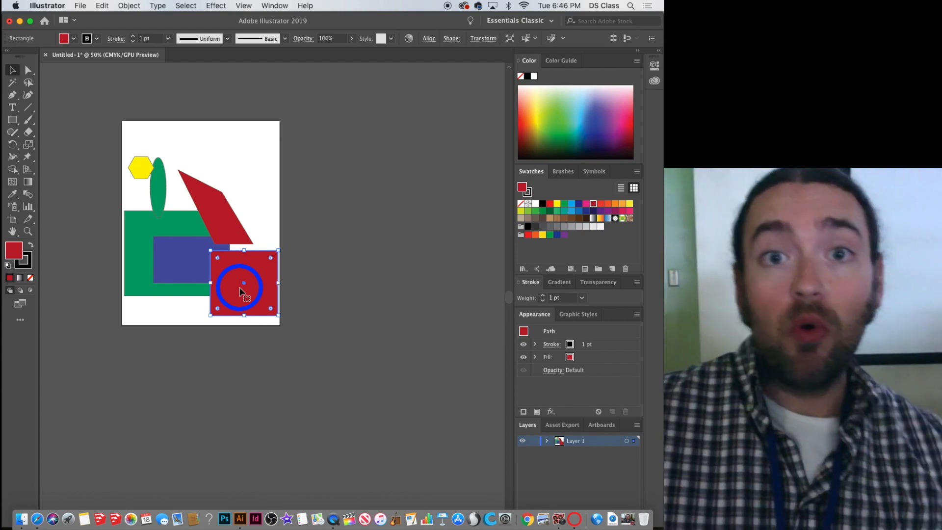
Move the green ellipse to the page's upper-right corner and place the slanted red shape overlapping the green and blue rectangles
key("super+0")
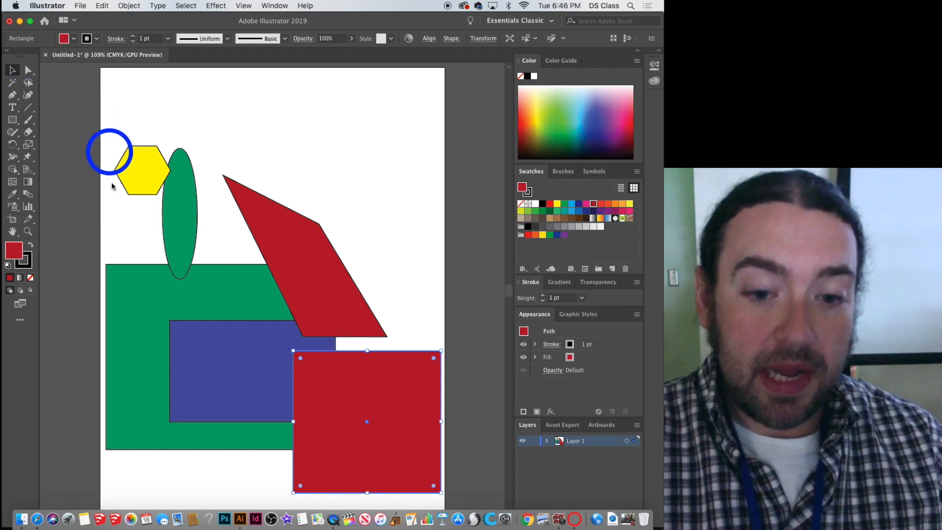
left_click(328, 265)
left_click_drag(329, 255, 286, 288)
left_click_drag(191, 196, 416, 120)
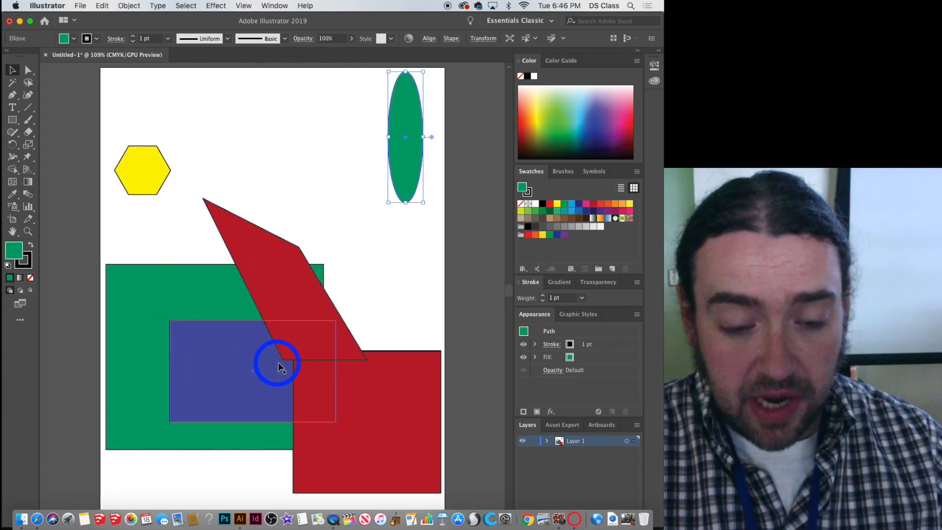
left_click_drag(300, 261, 279, 249)
Send the slanted red shape to the back, behind the green and blue rectangles
right_click(244, 238)
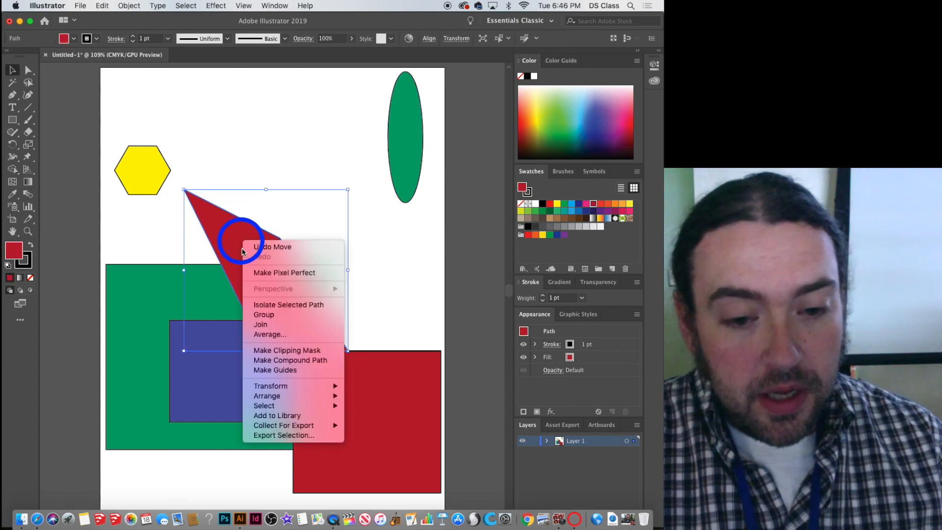
mouse_move(293, 398)
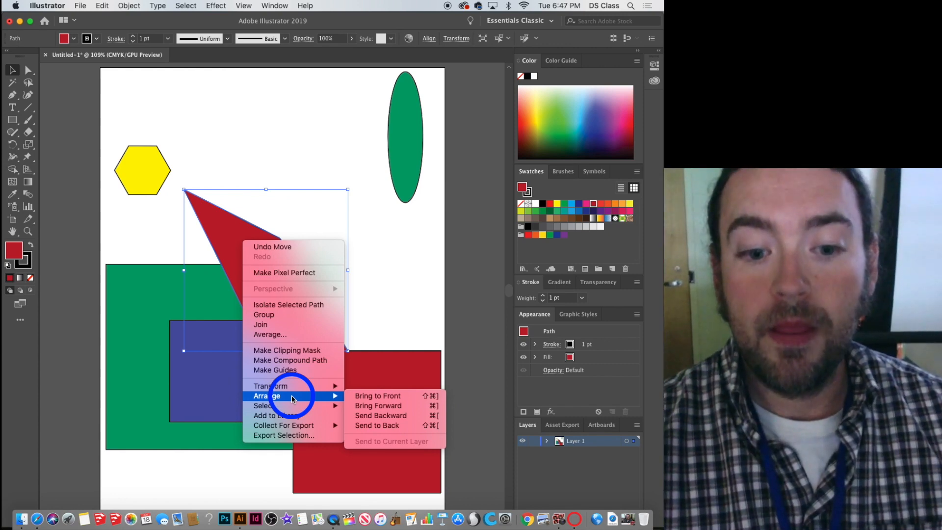
left_click(378, 427)
left_click(247, 240)
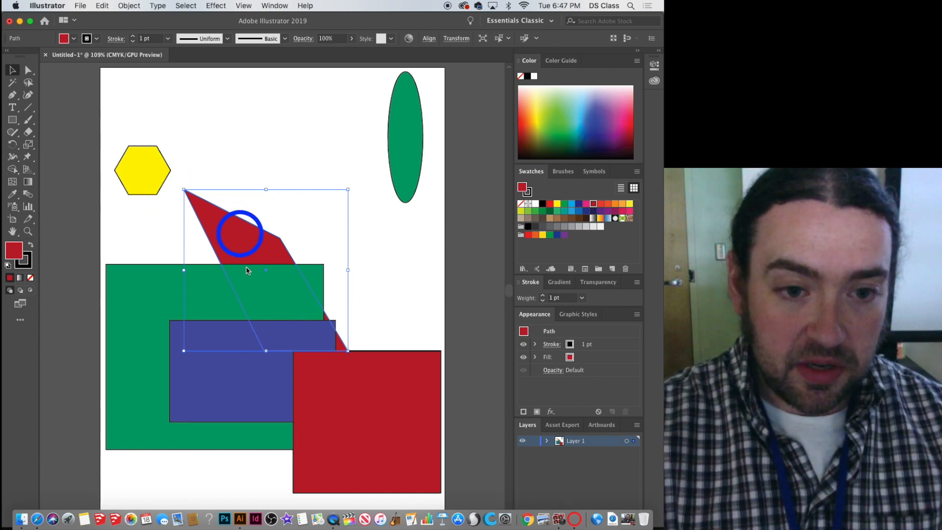
Bring the slanted red shape to the front of all the other shapes
right_click(250, 259)
mouse_move(292, 415)
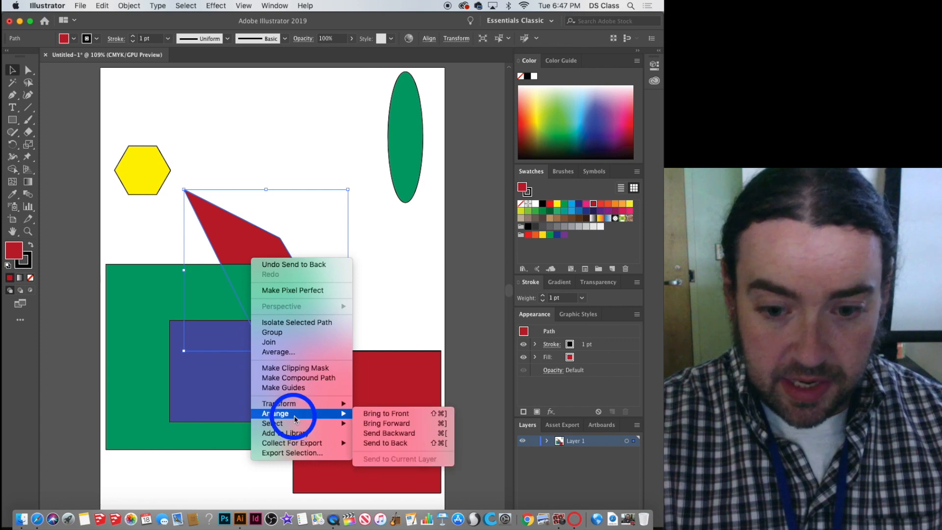
left_click(402, 416)
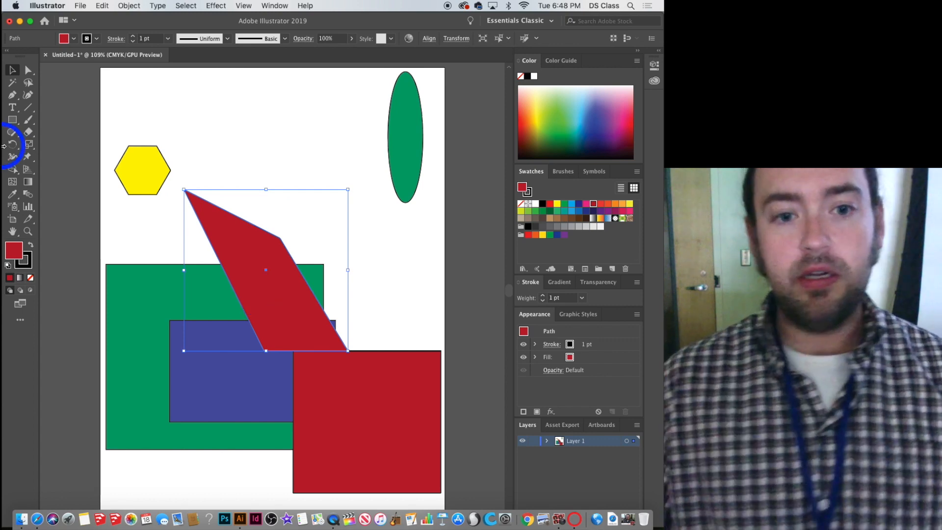
Move the slanted red shape up clear of the blue rectangle, and shift the green ellipse left and slightly down
left_click_drag(243, 244, 265, 198)
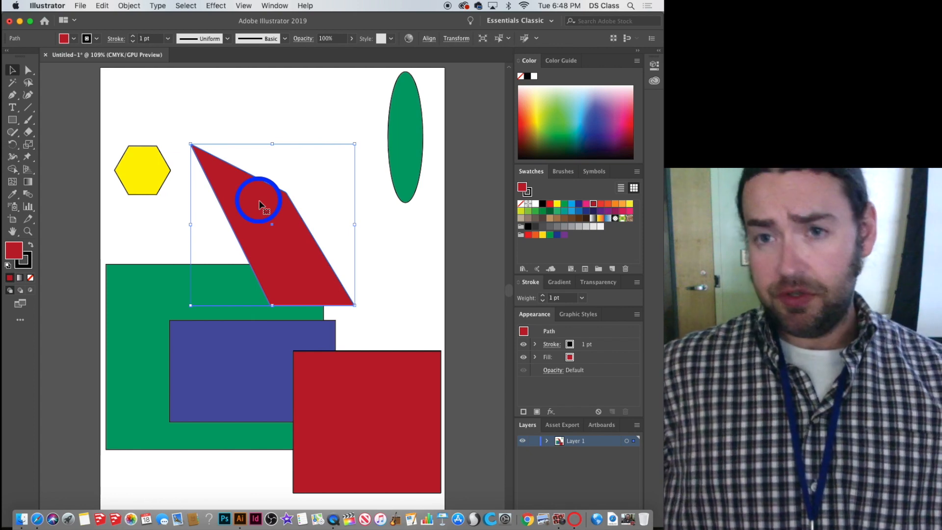
left_click_drag(407, 119, 375, 133)
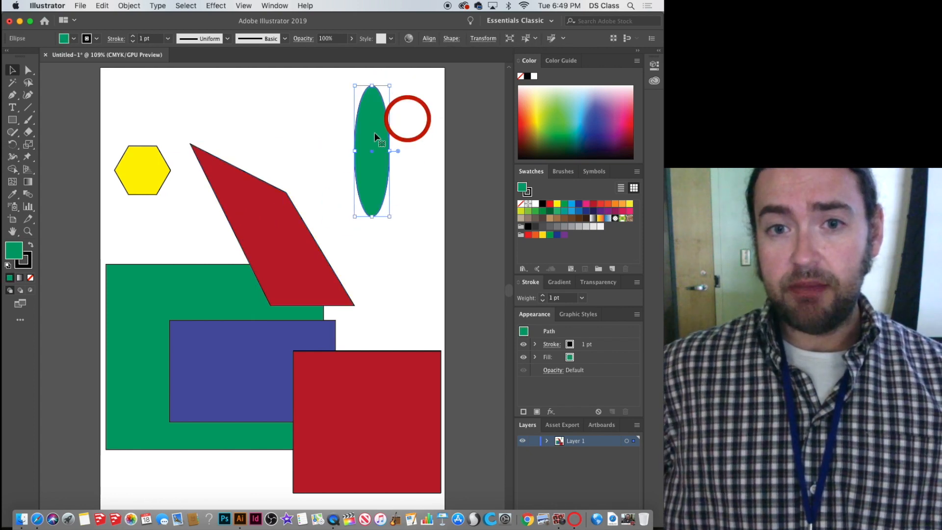
left_click(243, 217)
left_click(265, 197)
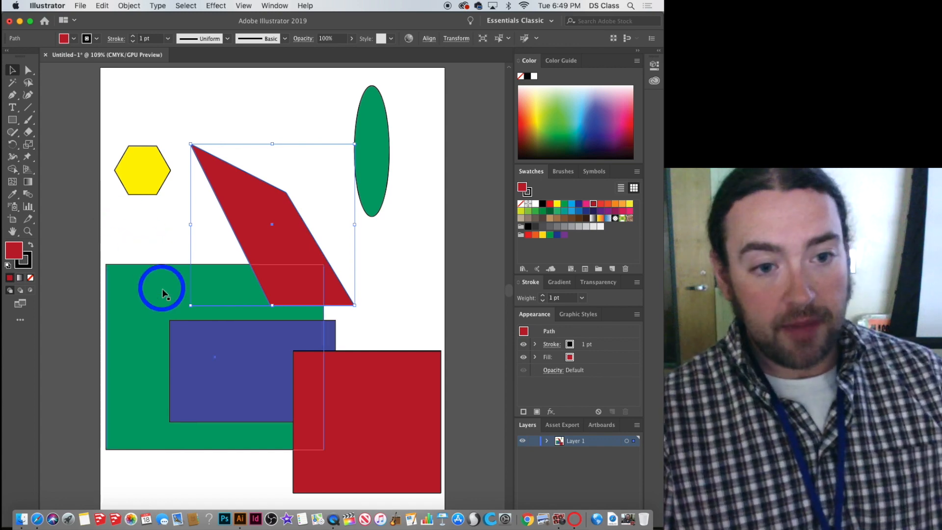
left_click(161, 290)
left_click_drag(161, 291, 243, 408)
left_click(243, 408)
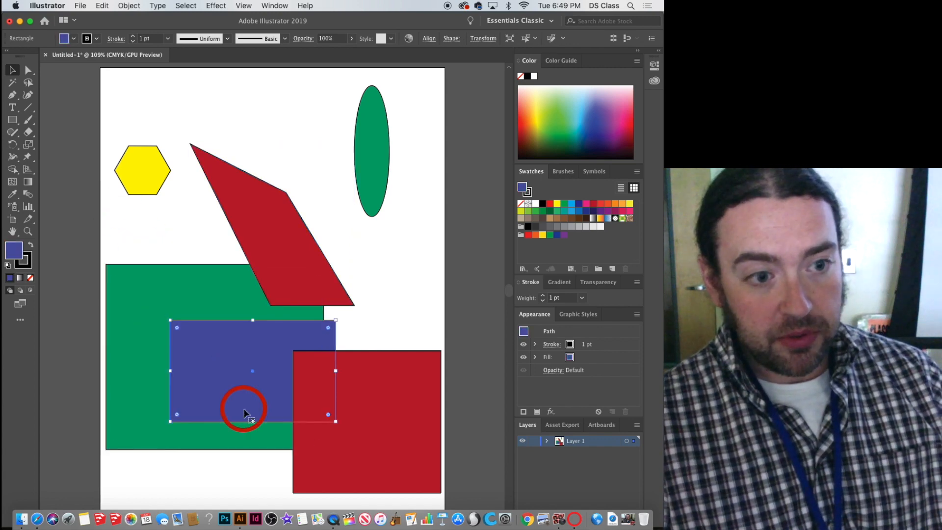
Move the slanted red shape left and down so its tip overlaps the yellow hexagon
left_click(272, 228)
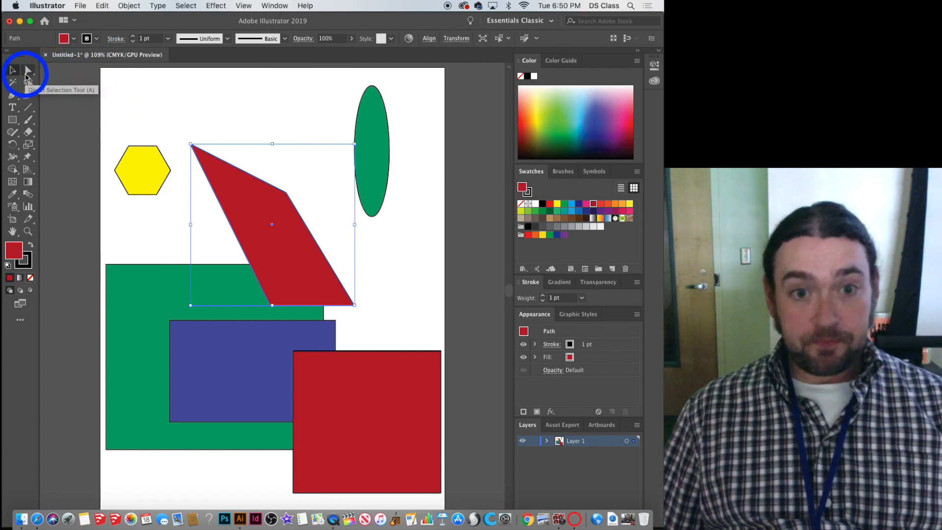
left_click_drag(256, 232, 209, 246)
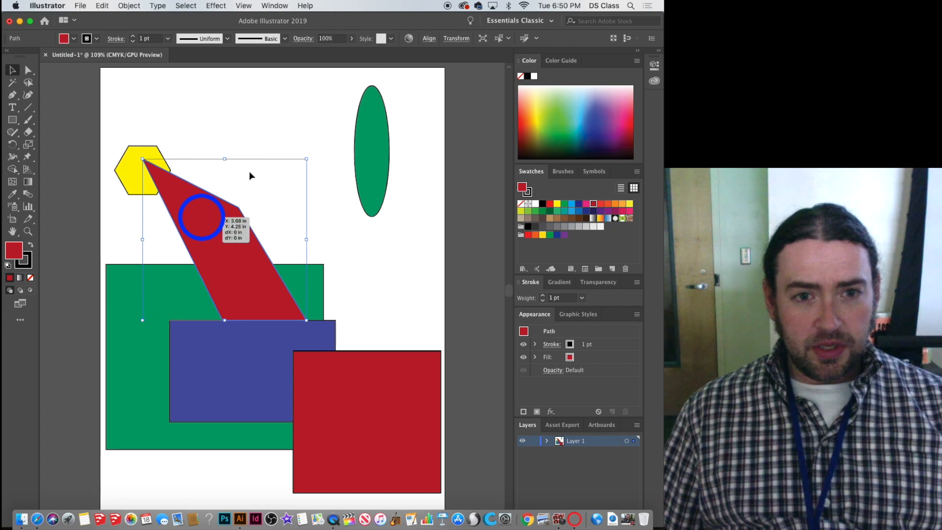
Move the slanted red shape between the yellow hexagon and green ellipse, with its base over the green rectangle's edge, and set its stroke to 15 pt
left_click_drag(202, 221, 270, 159)
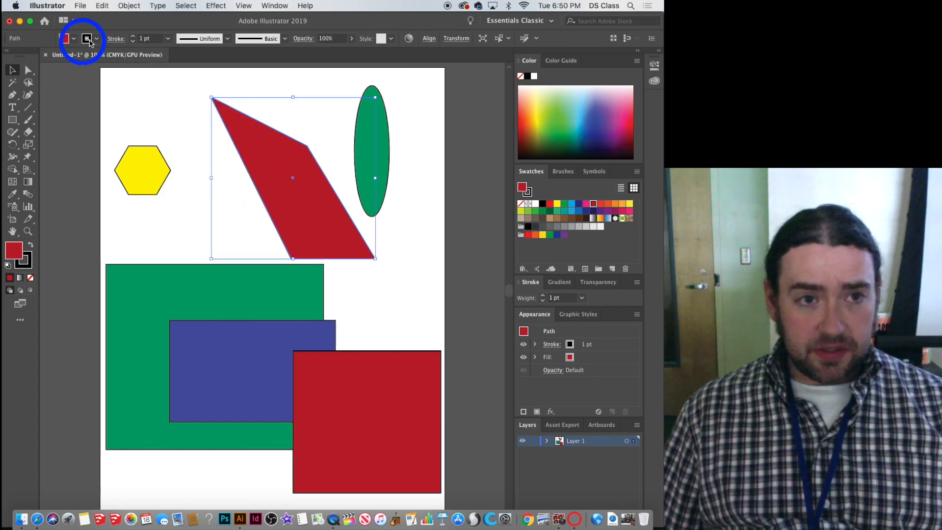
left_click(132, 38)
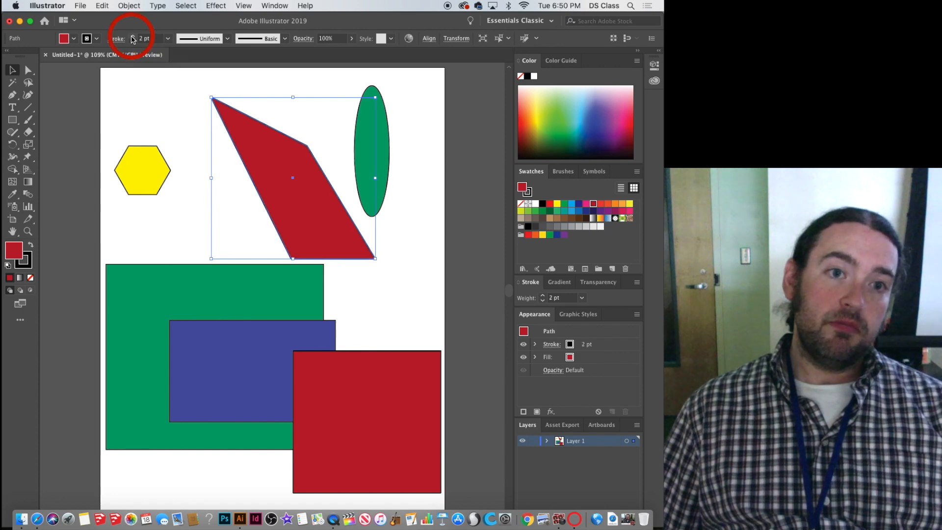
left_click(132, 37)
left_click(132, 38)
left_click(132, 37)
left_click(132, 38)
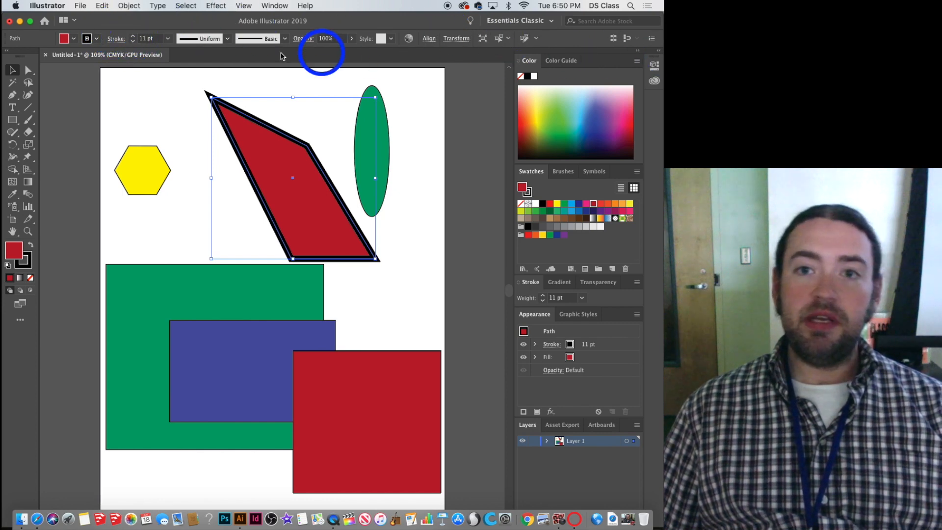
left_click(133, 36)
left_click(133, 36)
left_click(133, 36)
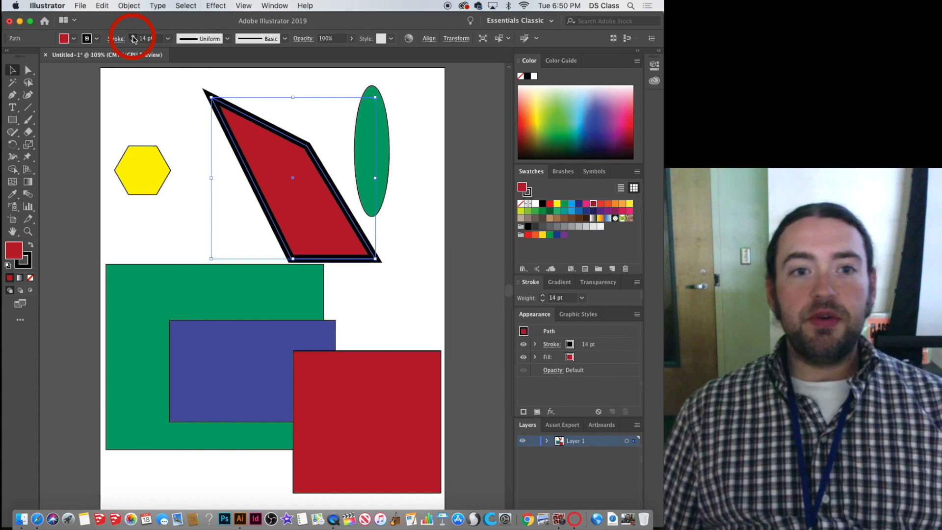
left_click(133, 36)
left_click_drag(332, 237, 339, 270)
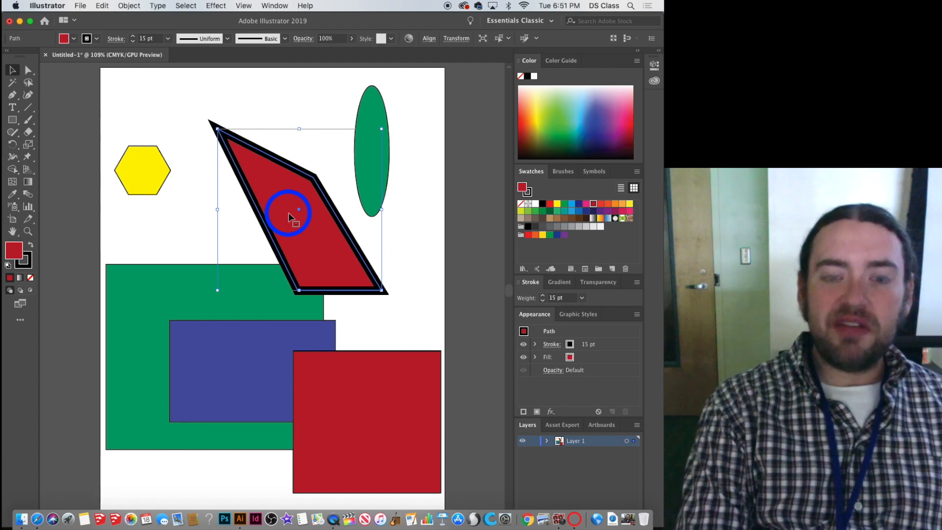
Switch repeatedly between Outline and Preview views to compare the slanted shape's bare path with its thick stroke
key("a")
key("ctrl+y")
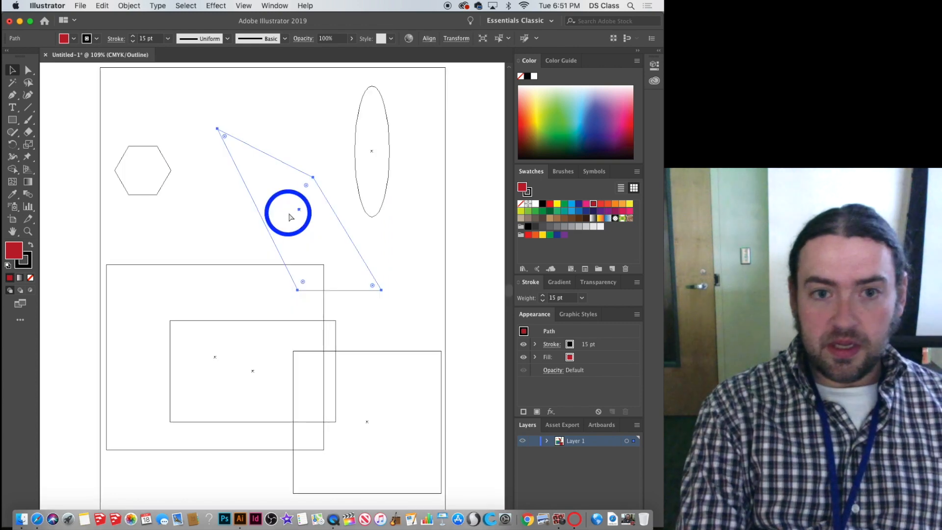
key("ctrl+y")
key("ctrl+y")
key("ctrl+y")
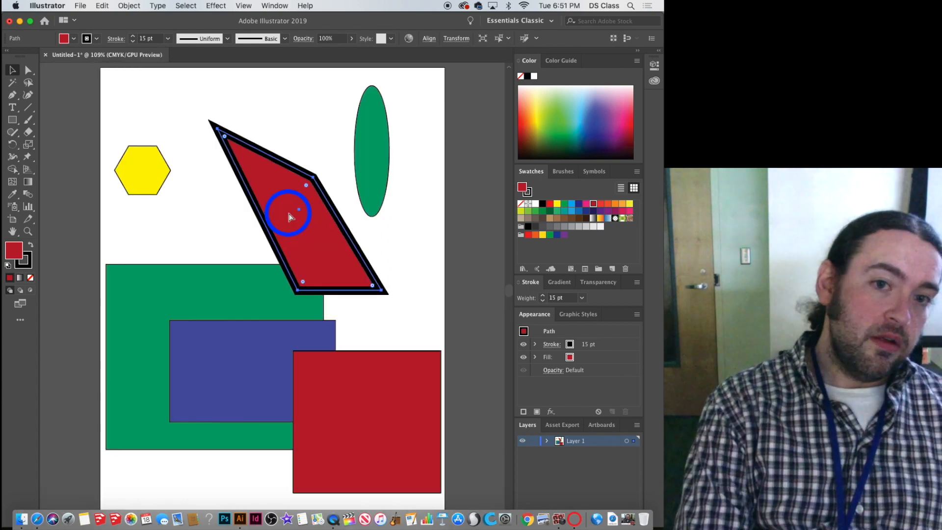
key("ctrl+y")
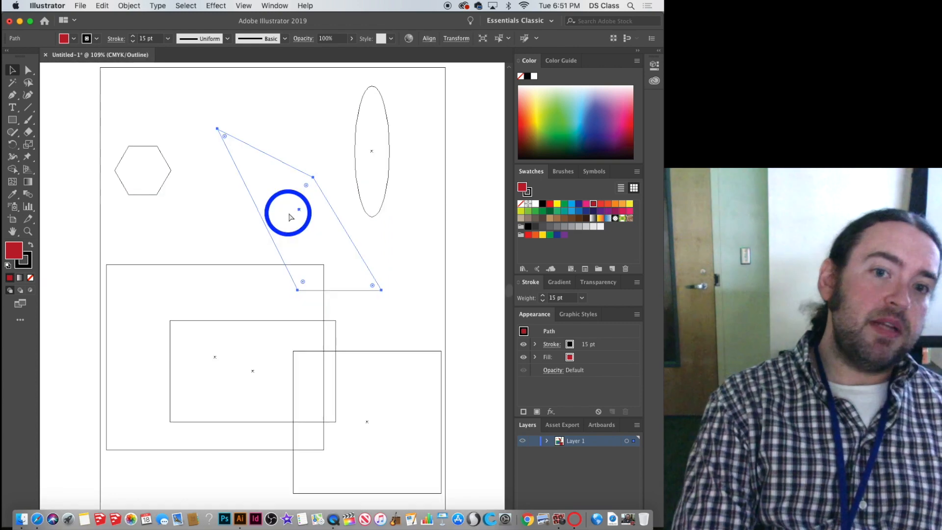
key("ctrl+y")
key("v")
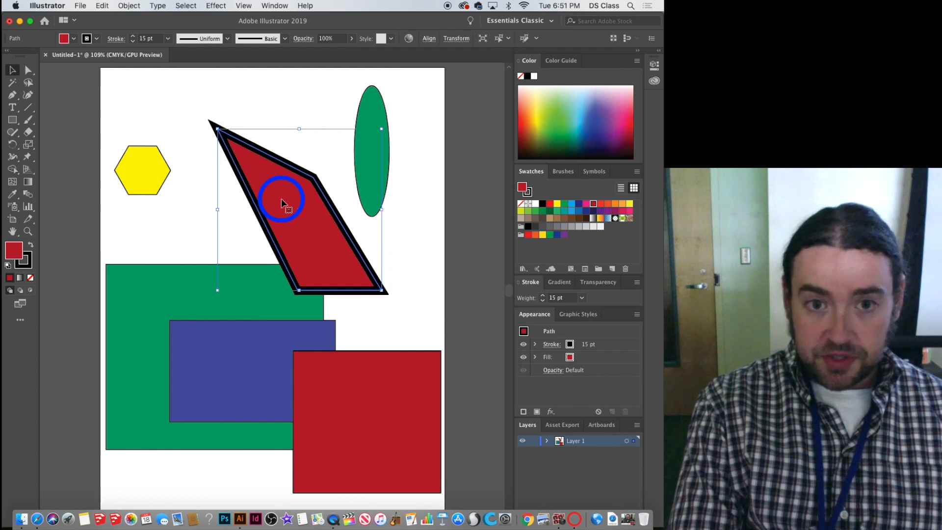
Move the slanted red shape right over the green ellipse, and paste a copy of it placed over the yellow hexagon's edge
left_click_drag(282, 203, 347, 208)
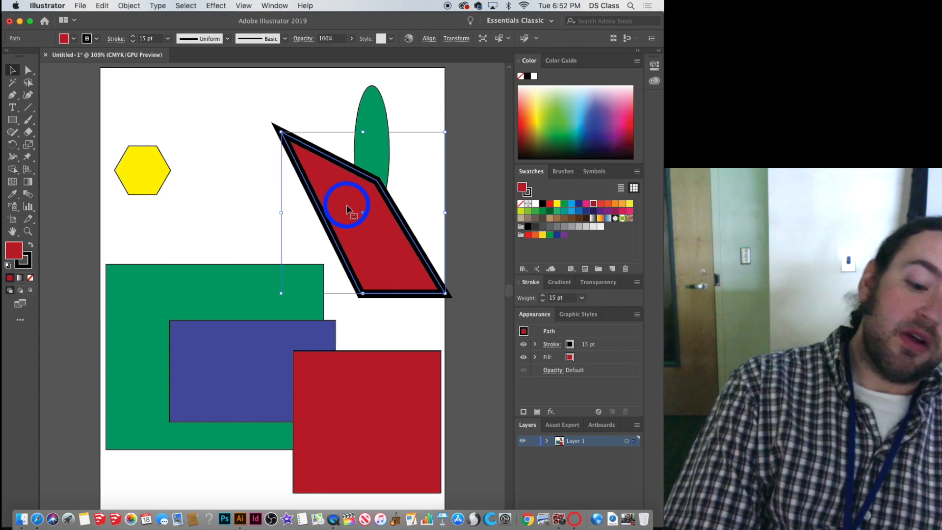
key("a")
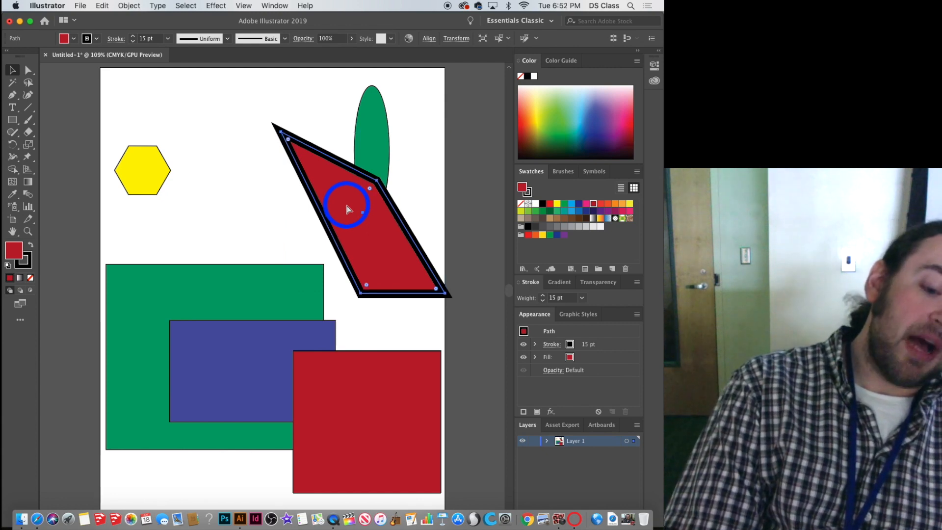
key("super+v")
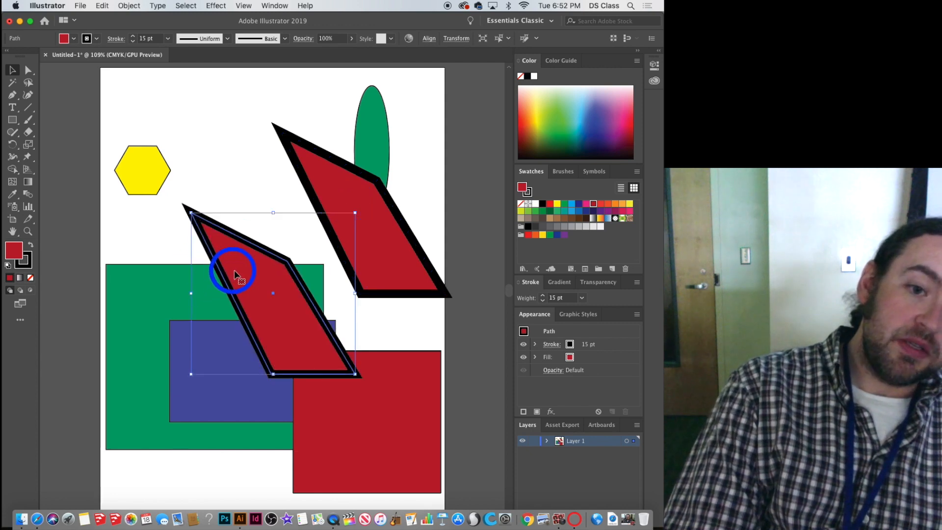
left_click_drag(237, 258, 198, 181)
left_click(100, 4)
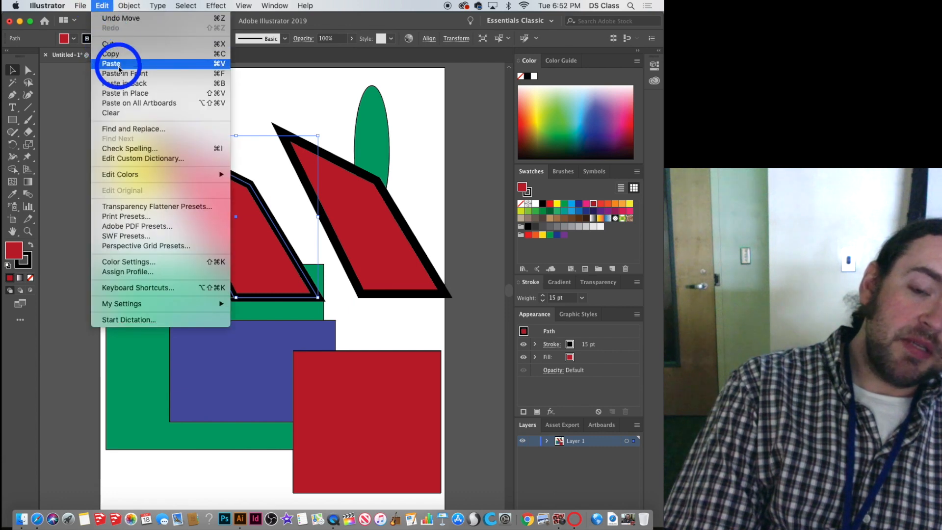
left_click(286, 116)
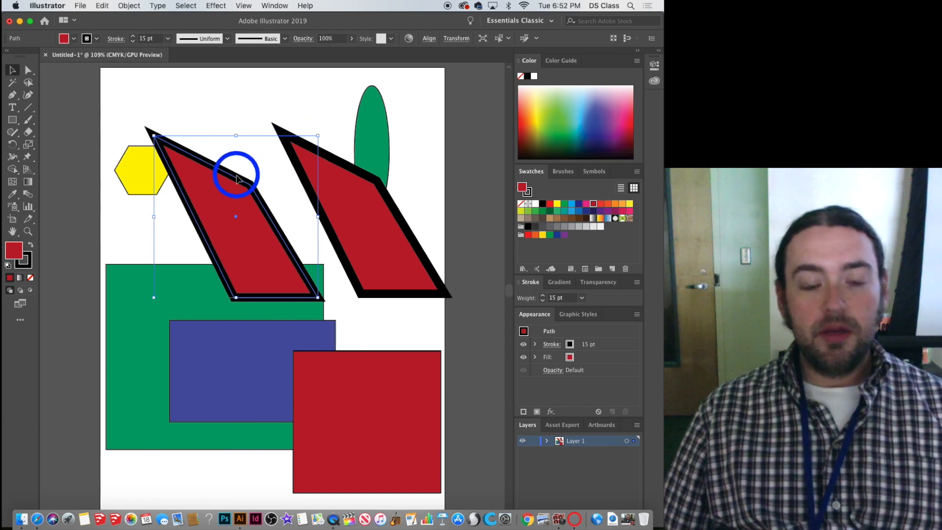
Shrink the slanted red shape nearer the ellipse to roughly a third of its size, place it beside the larger one's lower tip, and deselect it
left_click(346, 184)
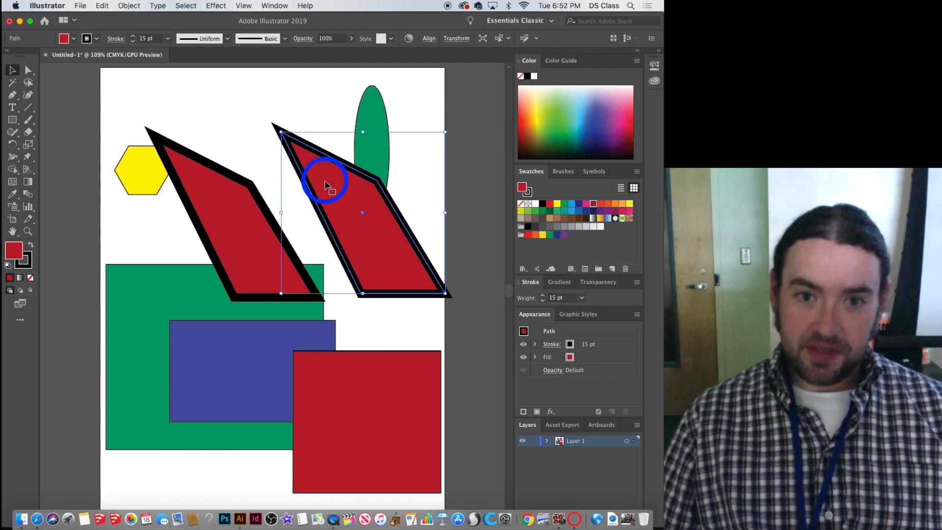
left_click_drag(326, 181, 314, 186)
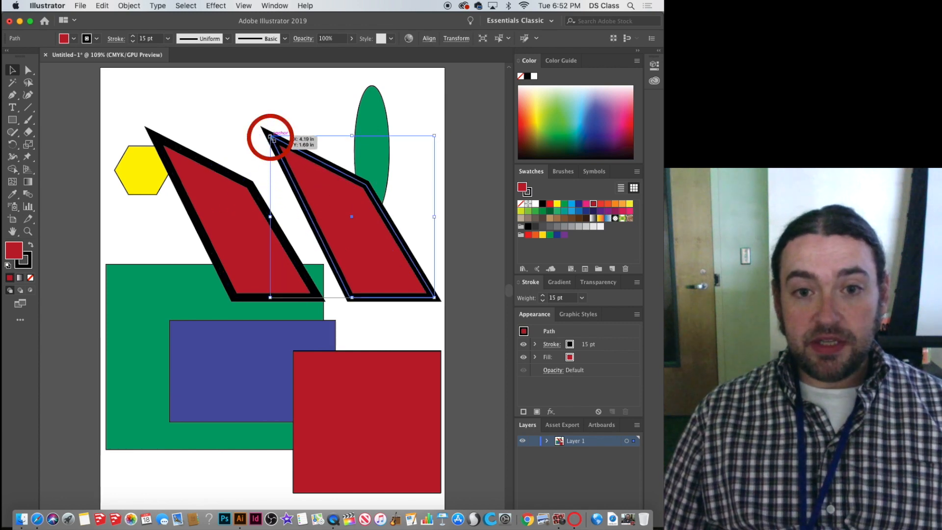
left_click_drag(271, 137, 367, 243)
left_click_drag(393, 283, 336, 287)
left_click(331, 202)
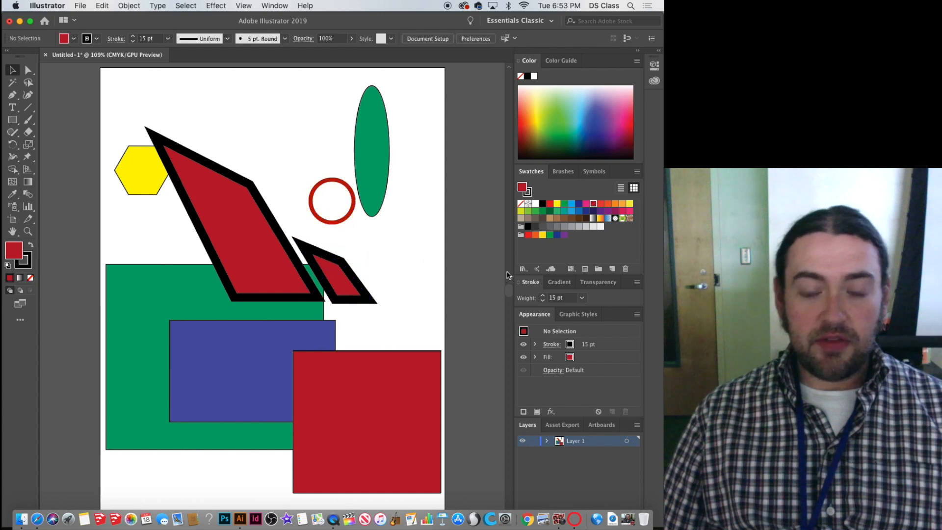
left_click(503, 271)
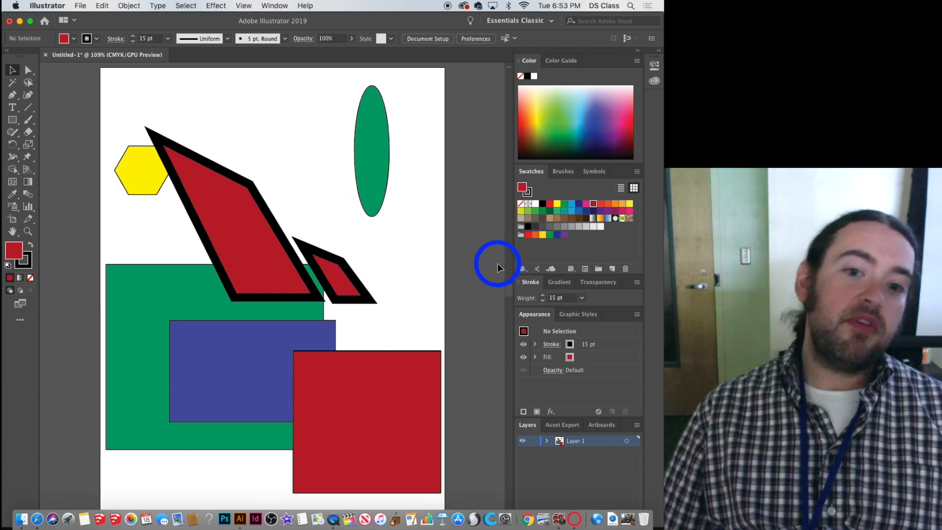
Set the small slanted red shape's stroke weight to 7 pt after trying thinner outlines
left_click(341, 273)
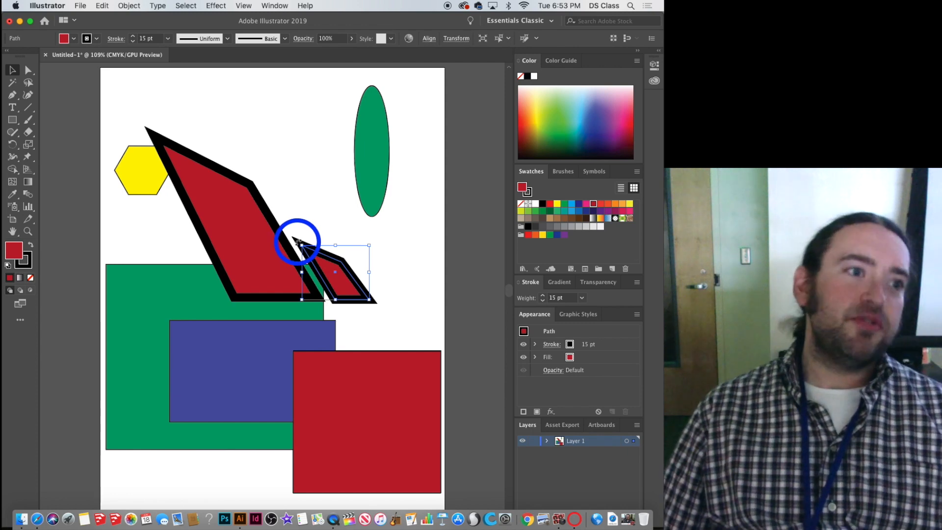
left_click(337, 271)
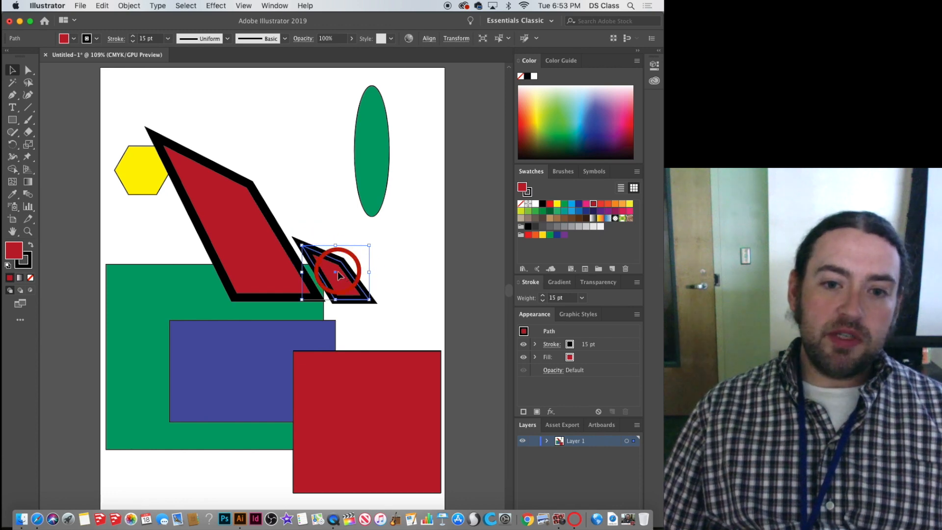
left_click(132, 41)
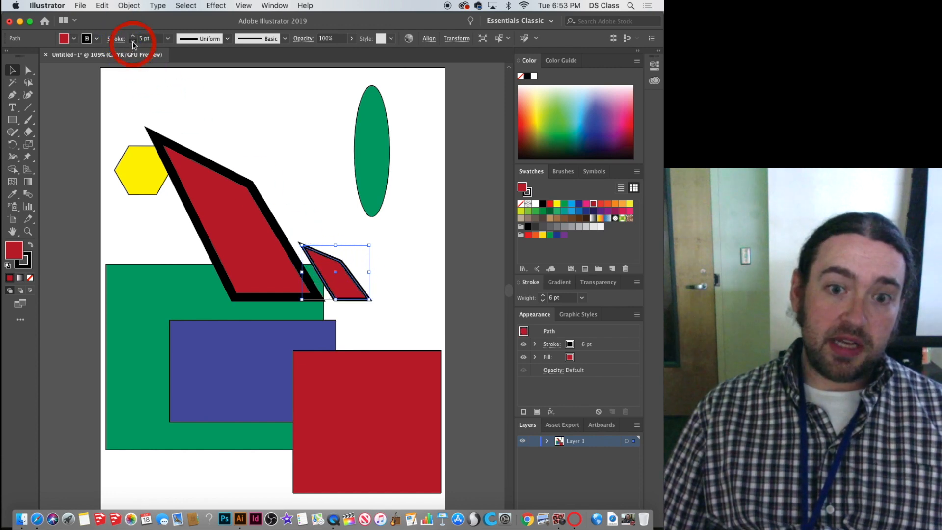
left_click(133, 36)
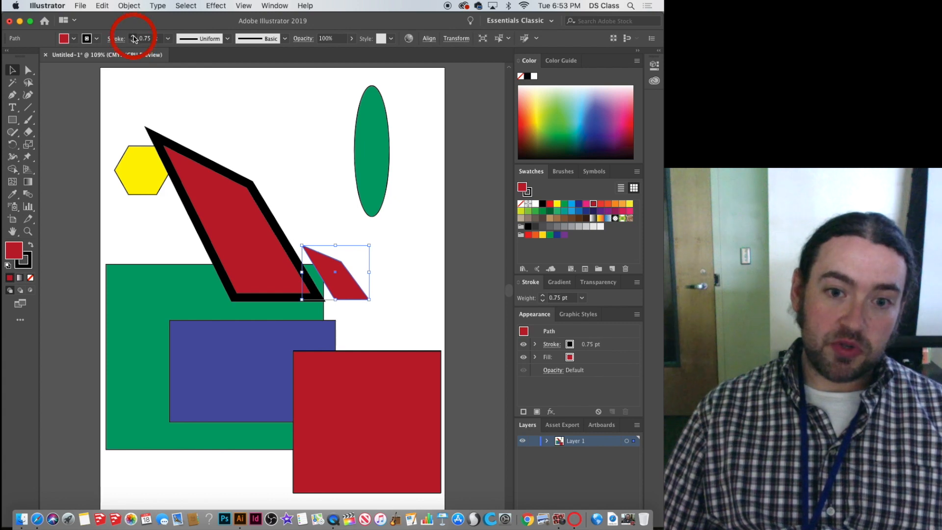
left_click(133, 35)
left_click(133, 35)
left_click(133, 36)
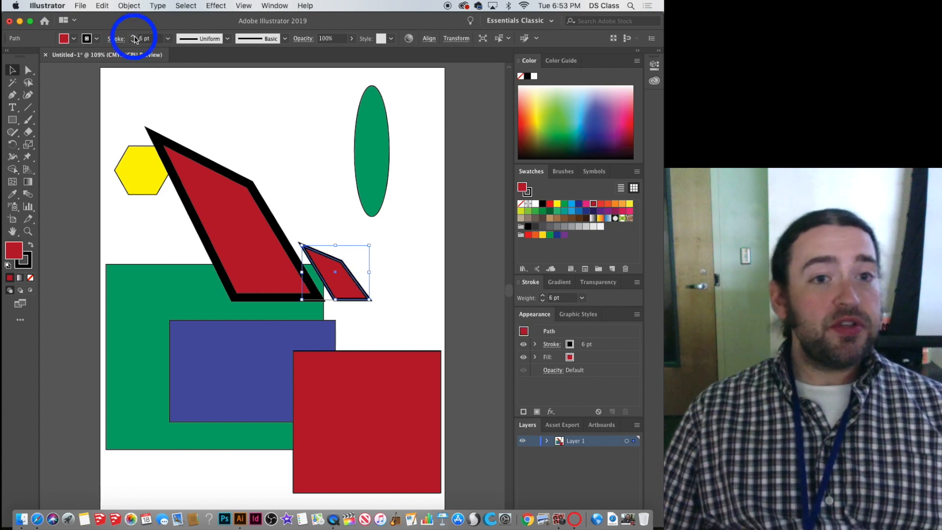
left_click(133, 35)
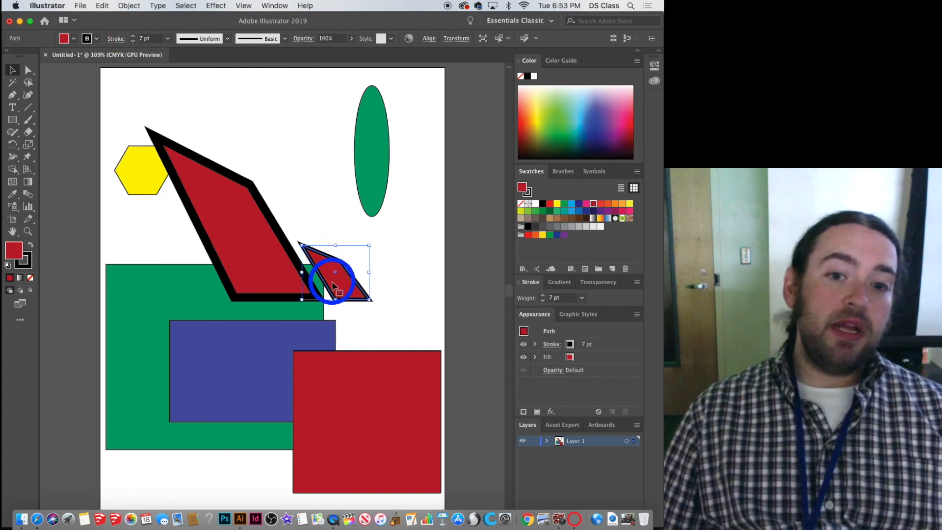
Fill the large slanted red shape with the teal swatch
left_click(273, 218)
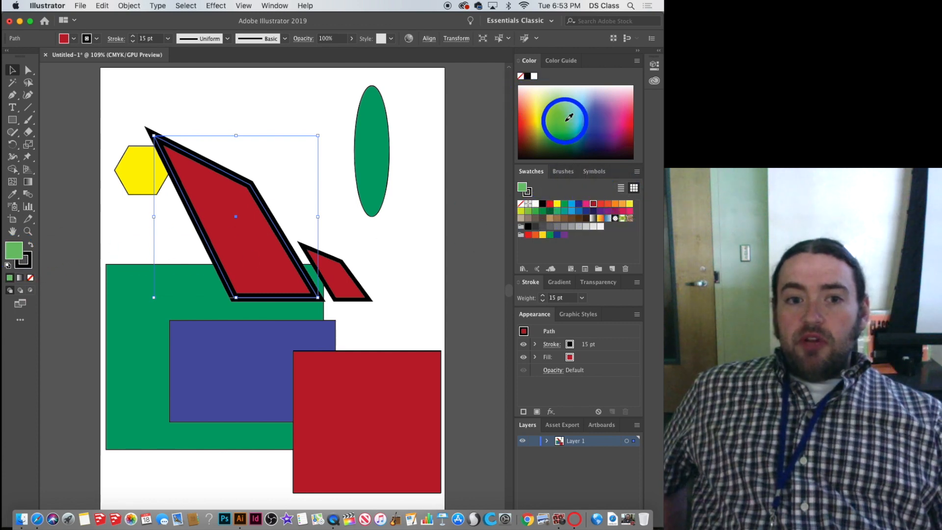
left_click(550, 116)
left_click(564, 211)
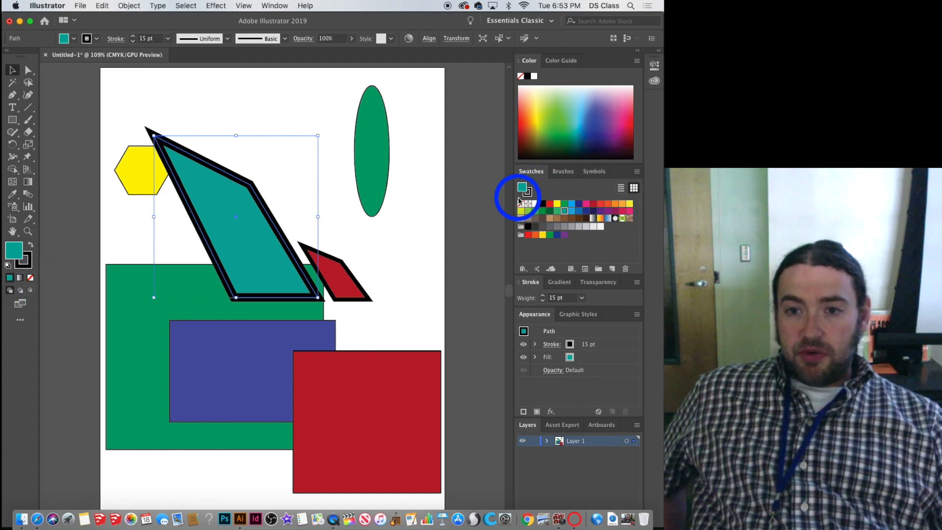
Remove both the fill and the stroke from the large slanted shape, moving it down over the green and blue rectangles
left_click(31, 278)
left_click_drag(221, 176, 229, 226)
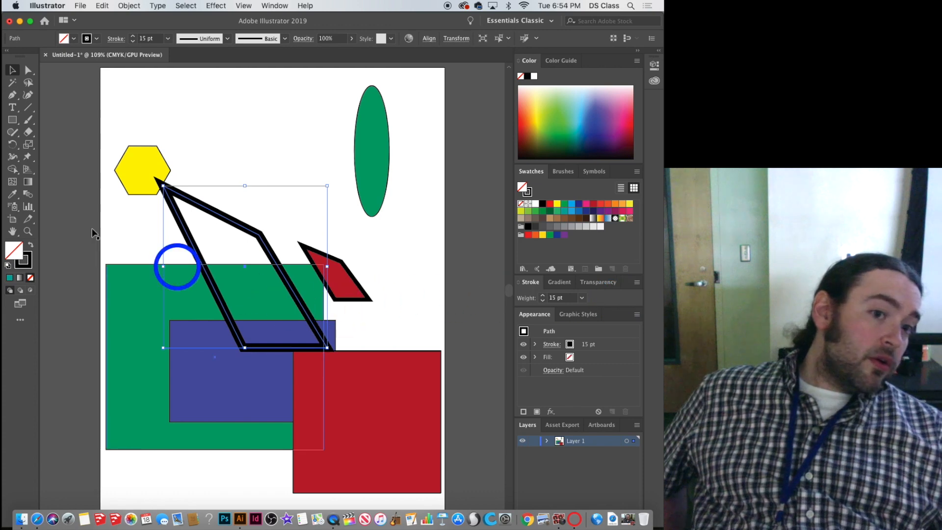
left_click(22, 257)
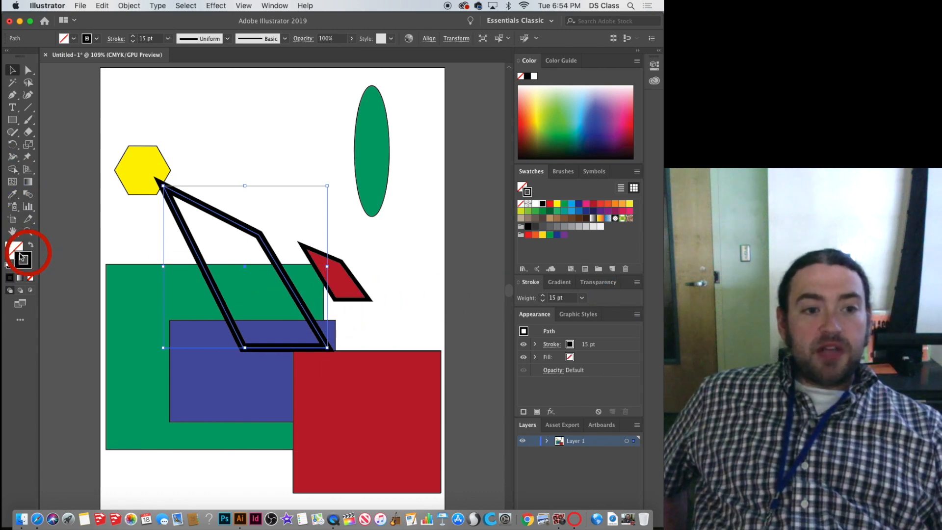
left_click(30, 278)
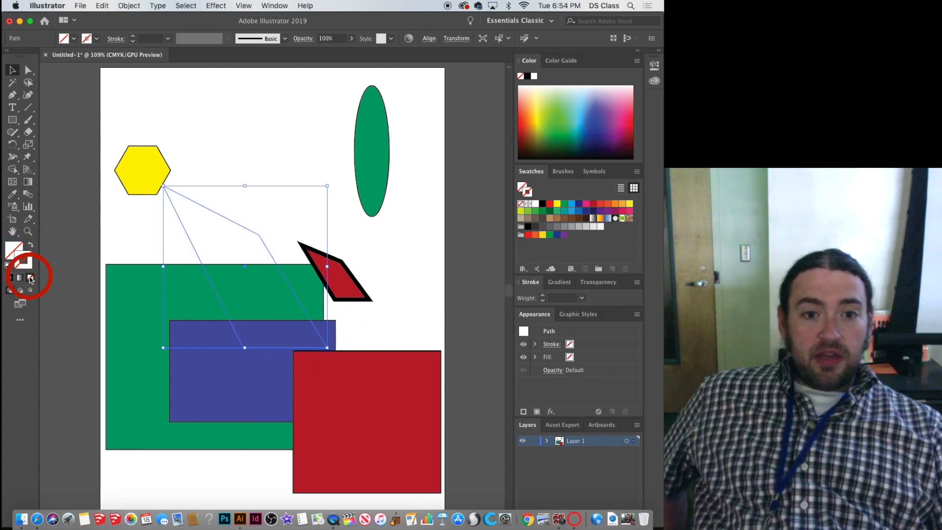
Deselect the invisible slanted shape, find and reselect its path, and move it up beside the yellow hexagon
left_click(274, 182)
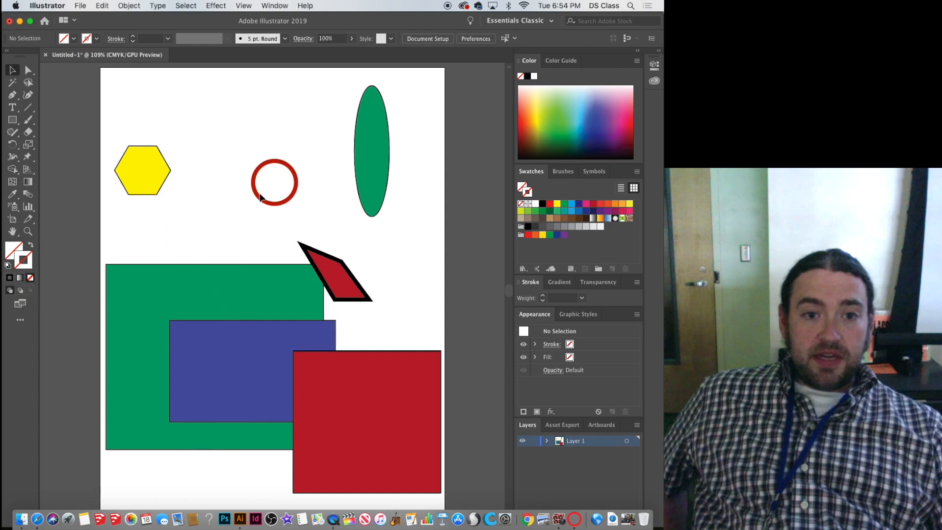
left_click(256, 230)
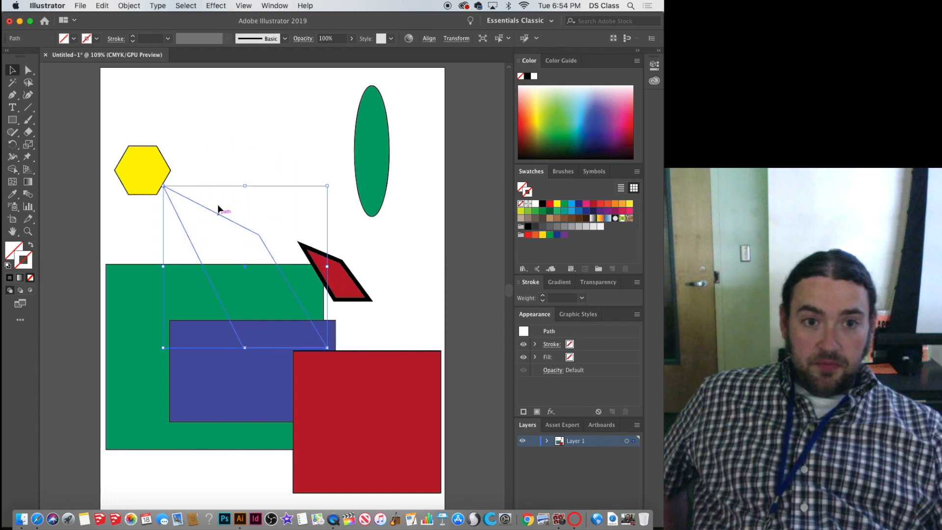
left_click_drag(217, 213, 225, 160)
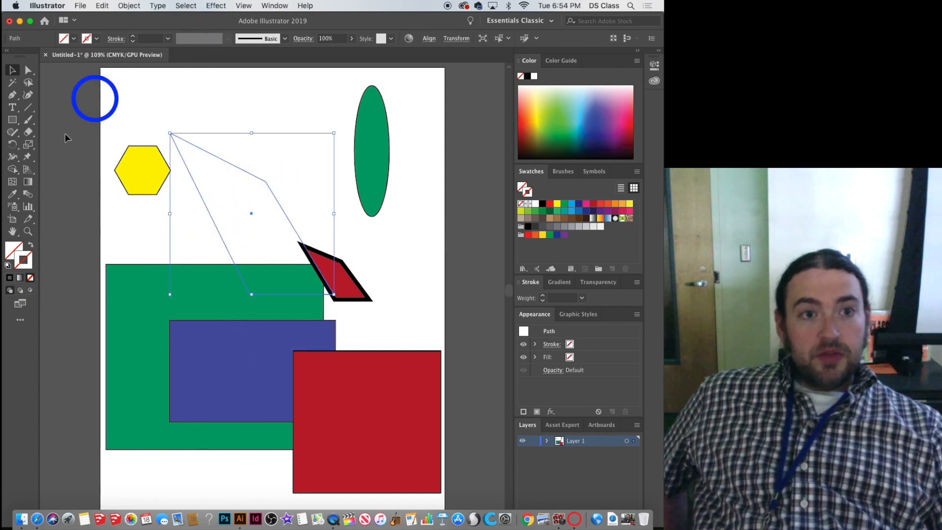
Give the invisible slanted shape a black stroke of 9 pt, and make its fill the active colour attribute
left_click(9, 282)
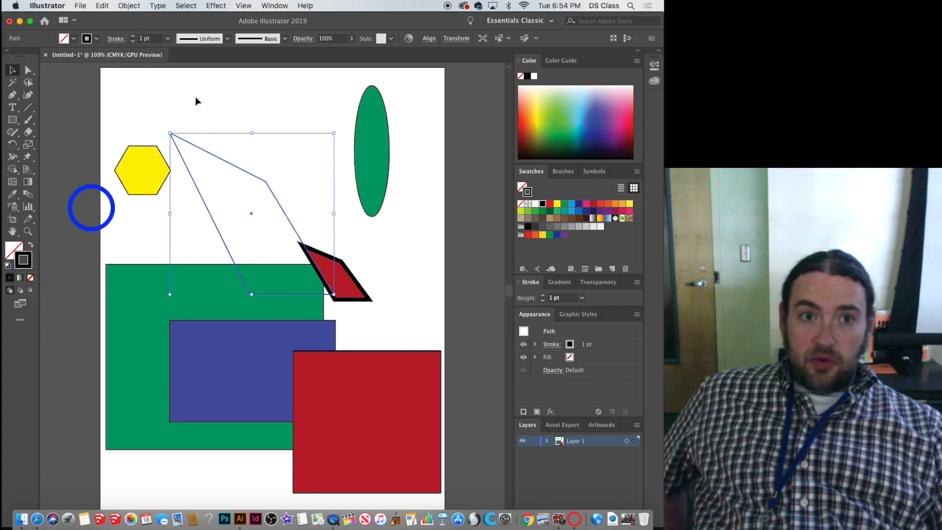
left_click(135, 37)
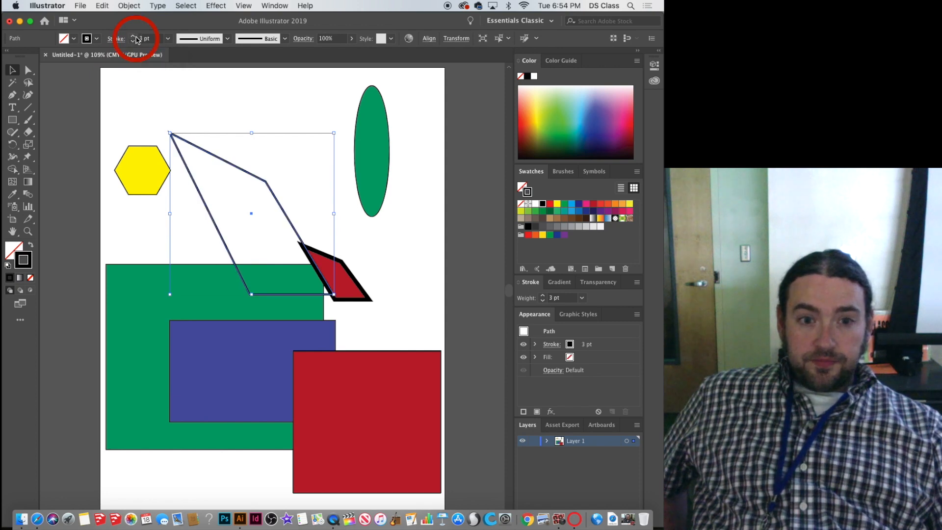
left_click(22, 249)
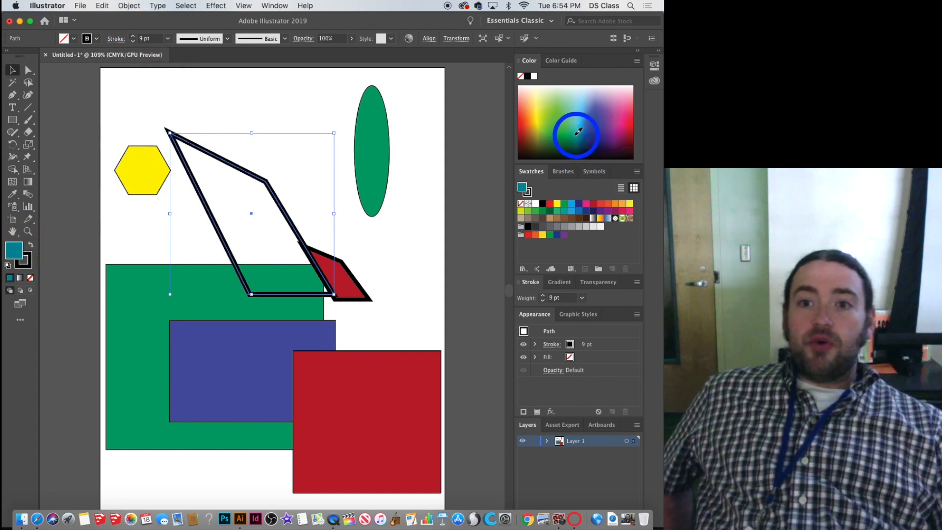
Fill the large slanted shape with a teal green from the color spectrum and remove its stroke, shifting it slightly right
left_click(573, 135)
left_click(23, 260)
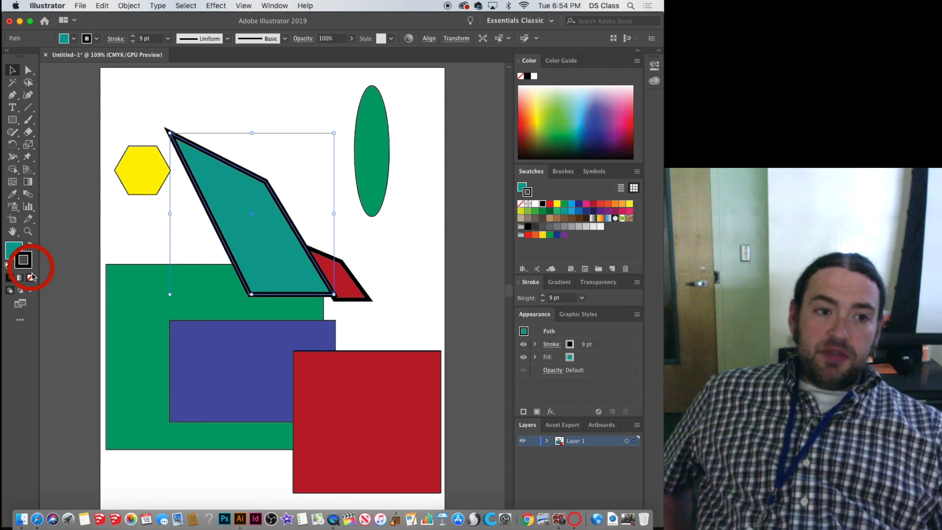
left_click(30, 278)
mouse_move(248, 198)
left_mouse_down()
mouse_move(253, 256)
mouse_move(246, 182)
left_mouse_up()
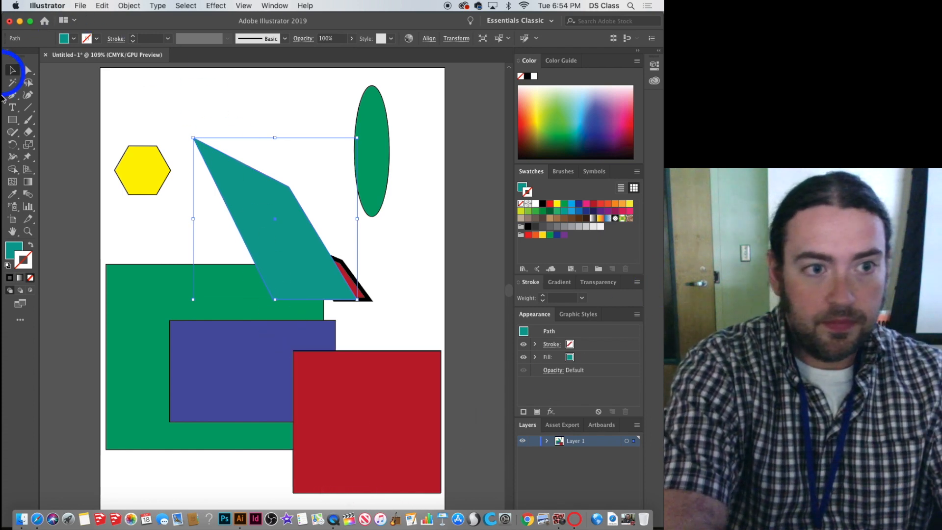
Try adding an area text box over the yellow hexagon with its placeholder text cleared, and undo it
left_click(17, 106)
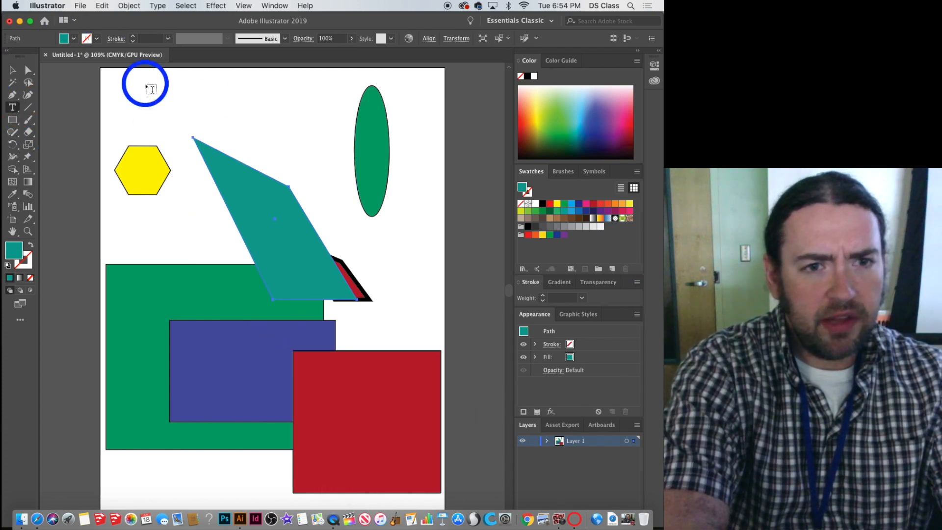
left_click_drag(145, 84, 243, 170)
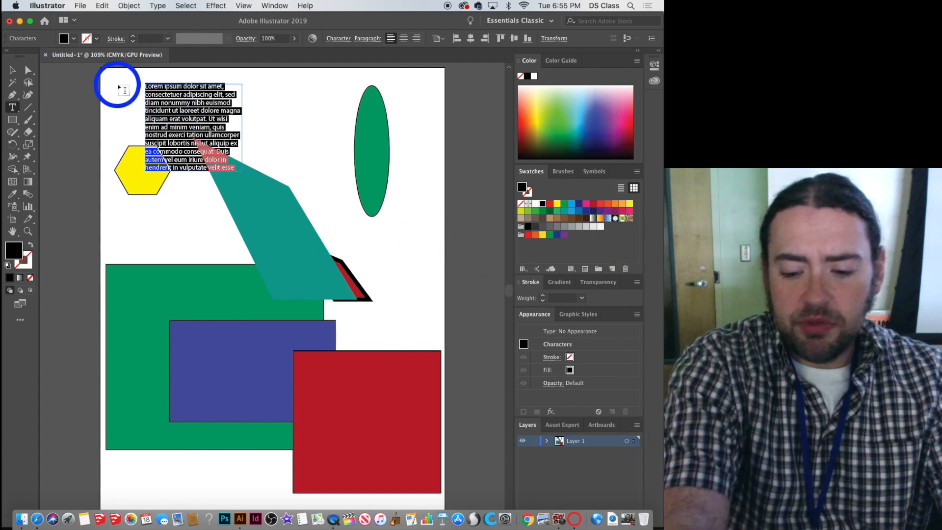
key("BackSpace")
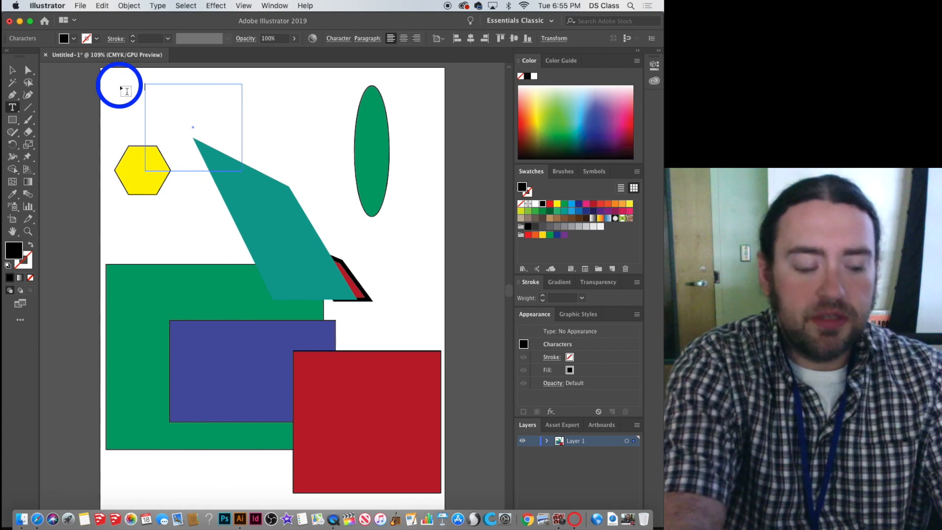
key("super+z")
key("super+z")
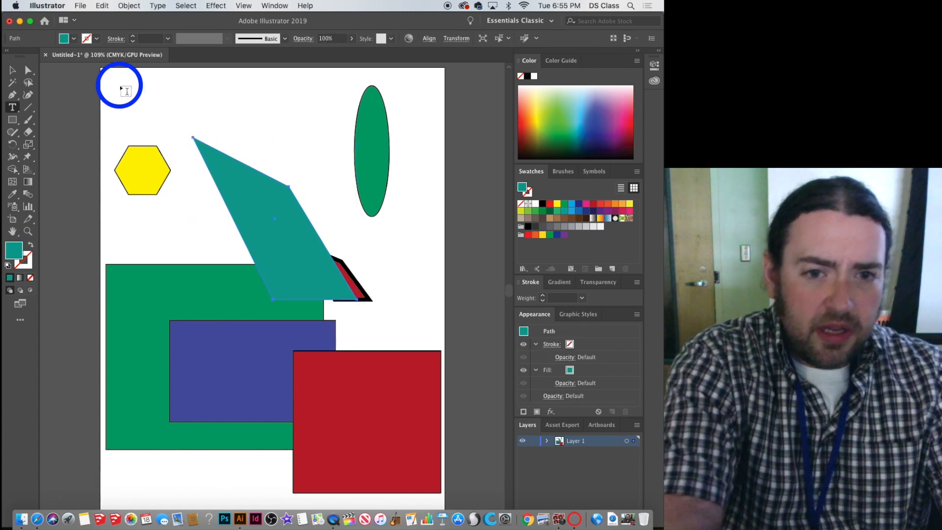
Move the teal slanted shape up between the yellow hexagon and the green ellipse, and deselect it
left_click(13, 70)
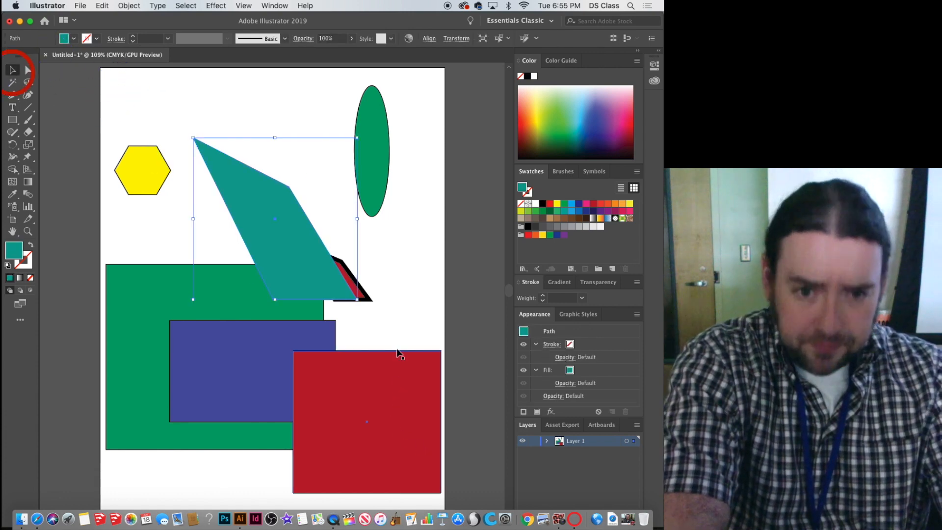
left_click_drag(319, 247, 272, 266)
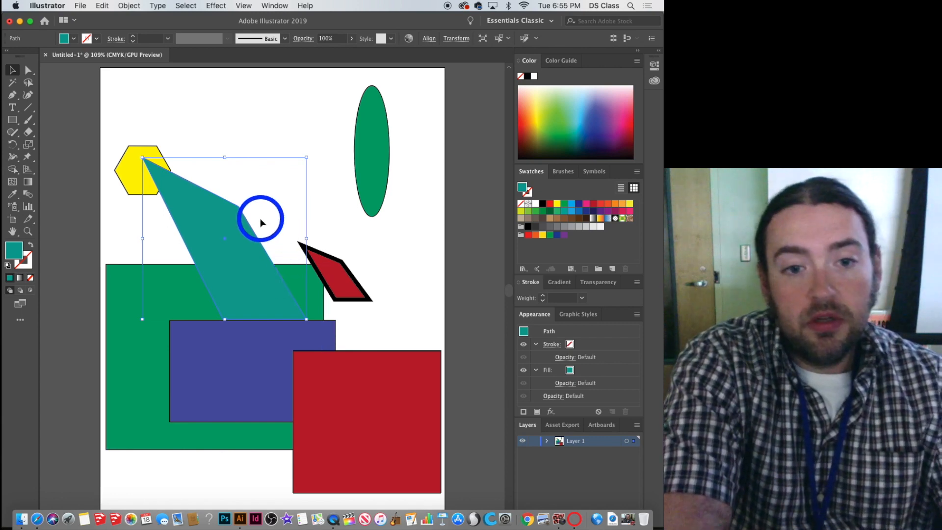
left_click_drag(235, 257, 256, 178)
left_click(404, 217)
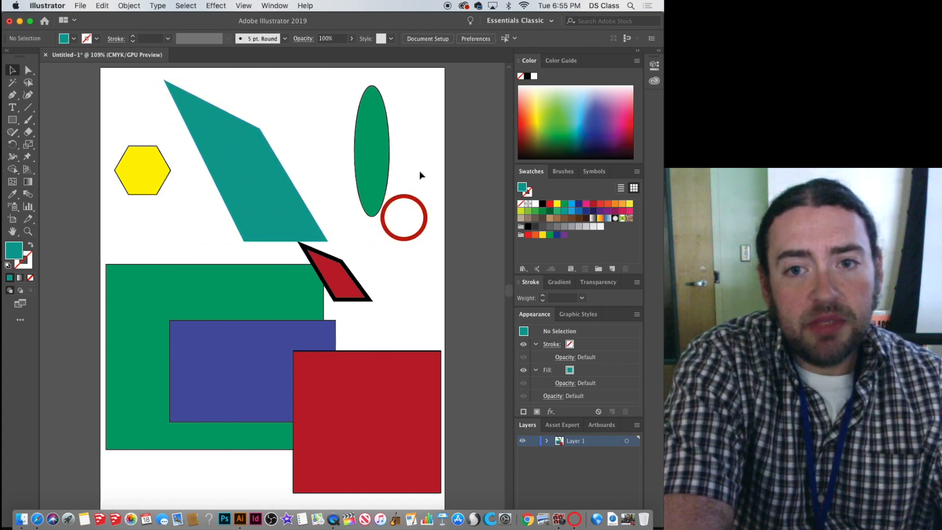
left_click(423, 75)
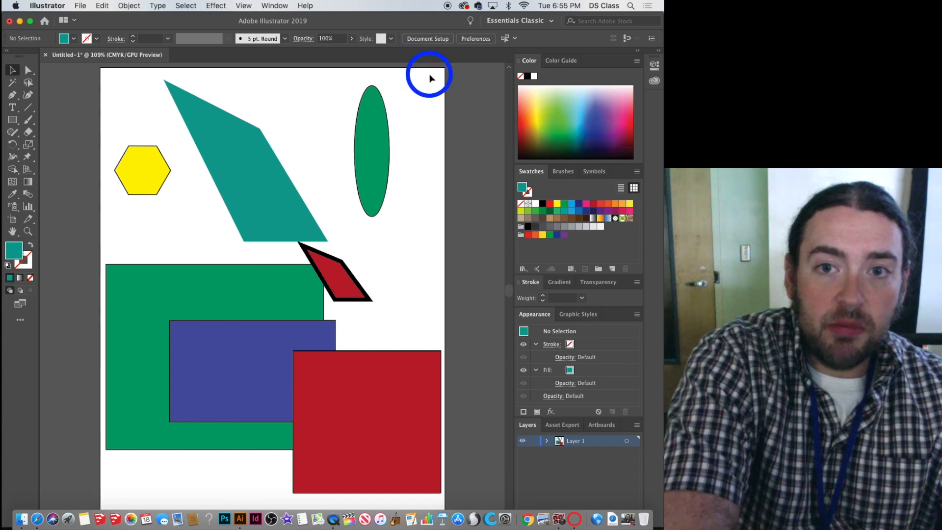
Select every shape except the large red square, move them together slightly right and up, and deselect them
left_click_drag(427, 77, 147, 342)
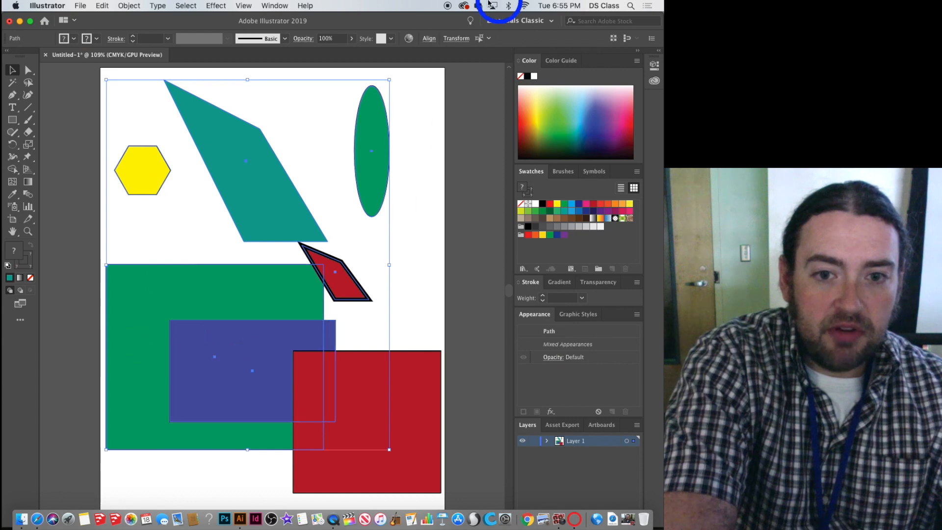
left_click_drag(270, 299, 304, 292)
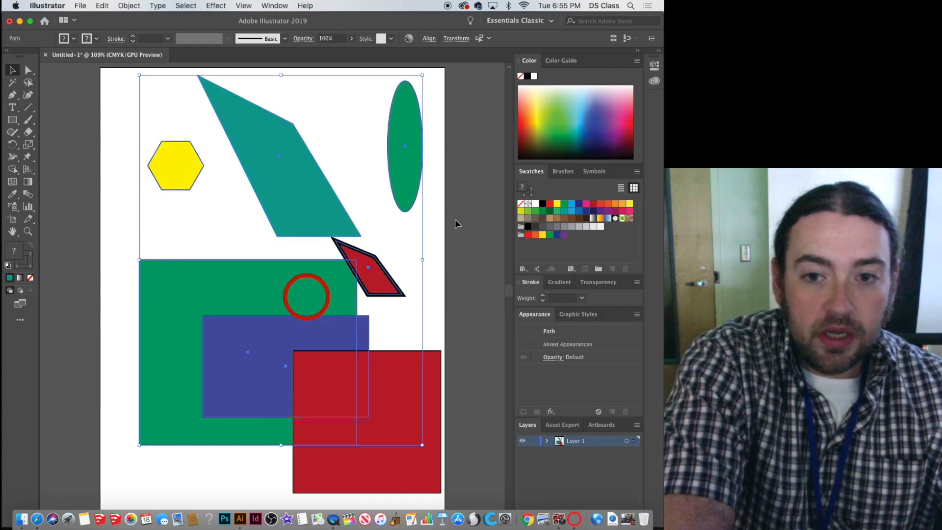
left_click(434, 228)
Group the yellow hexagon with the teal slanted shape
scroll(342, 413, "up", 3)
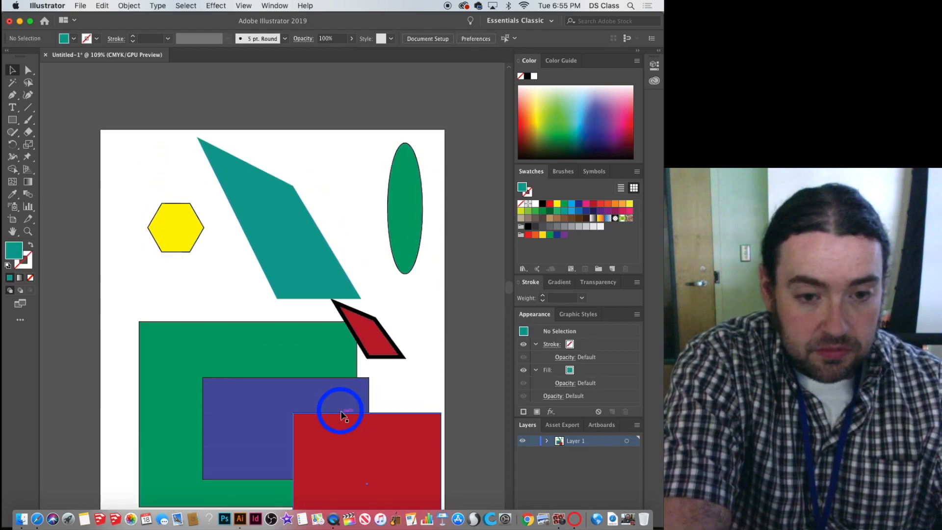
left_click_drag(134, 140, 341, 261)
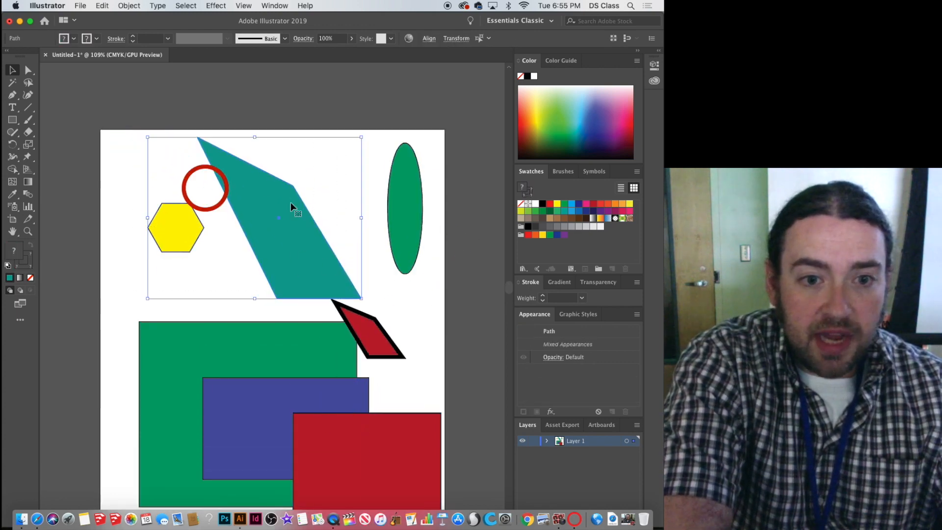
left_click_drag(205, 208, 196, 183)
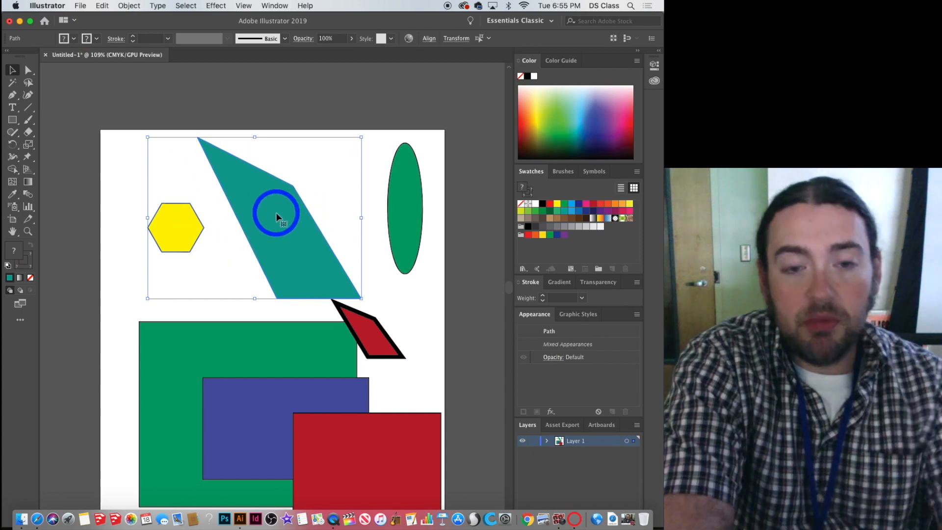
right_click(276, 213)
left_click(324, 282)
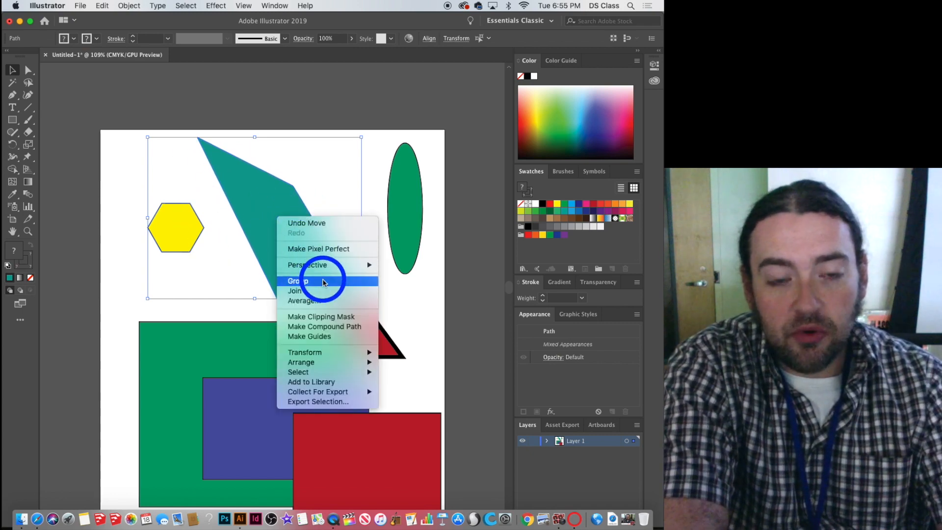
left_click(377, 152)
Move the grouped hexagon and teal shape together down over the rectangles and back up beside the green ellipse
left_click(289, 284)
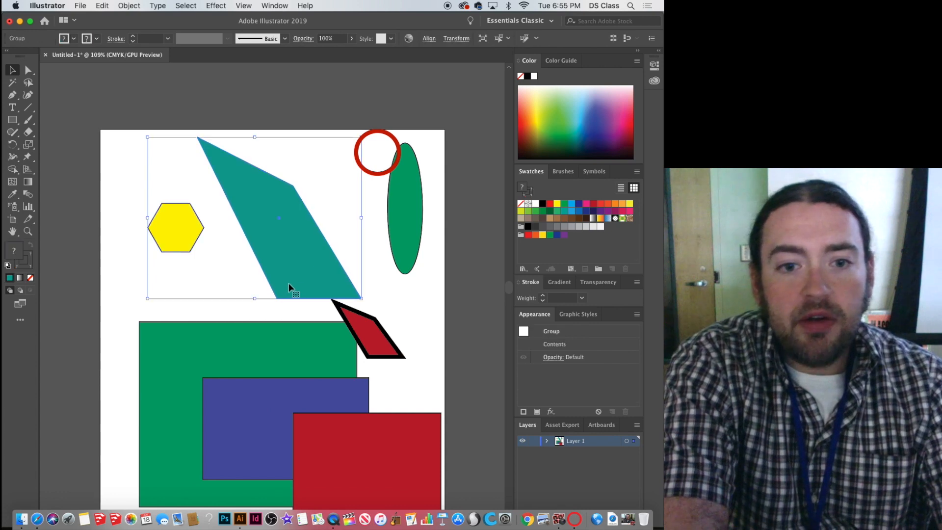
left_click(185, 230)
left_click(180, 263)
left_click(168, 234)
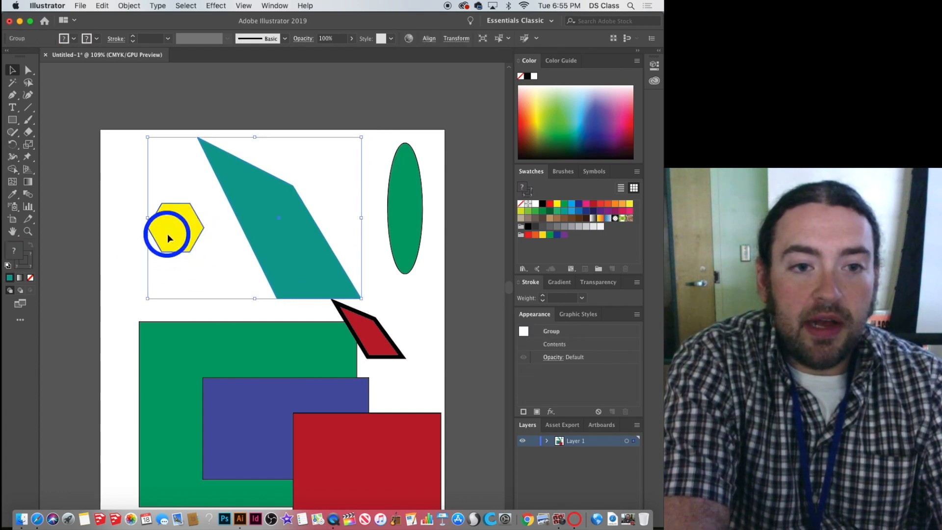
left_click_drag(168, 234, 218, 368)
left_click_drag(309, 354, 307, 204)
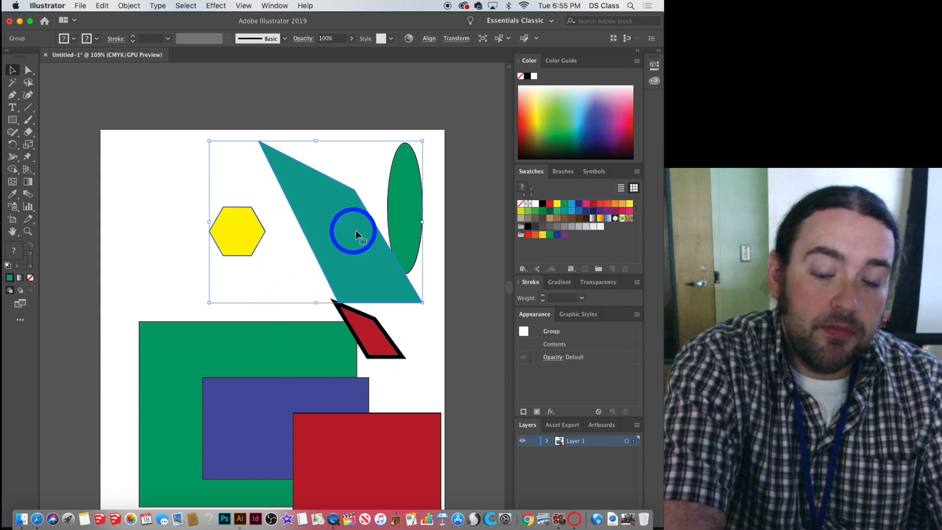
left_click_drag(355, 230, 301, 233)
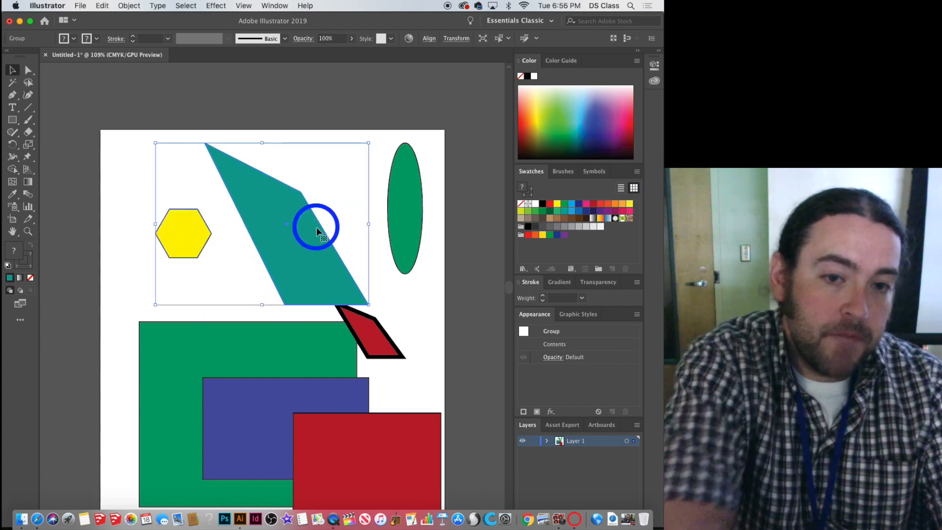
Select all the shapes on the artboard at once, and clear the selection
scroll(341, 219, "down", 5)
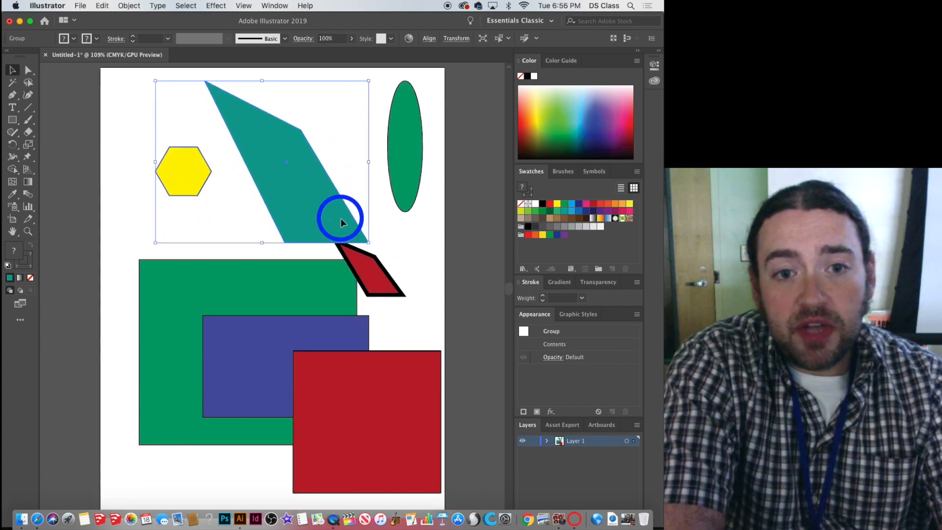
left_click_drag(74, 66, 432, 433)
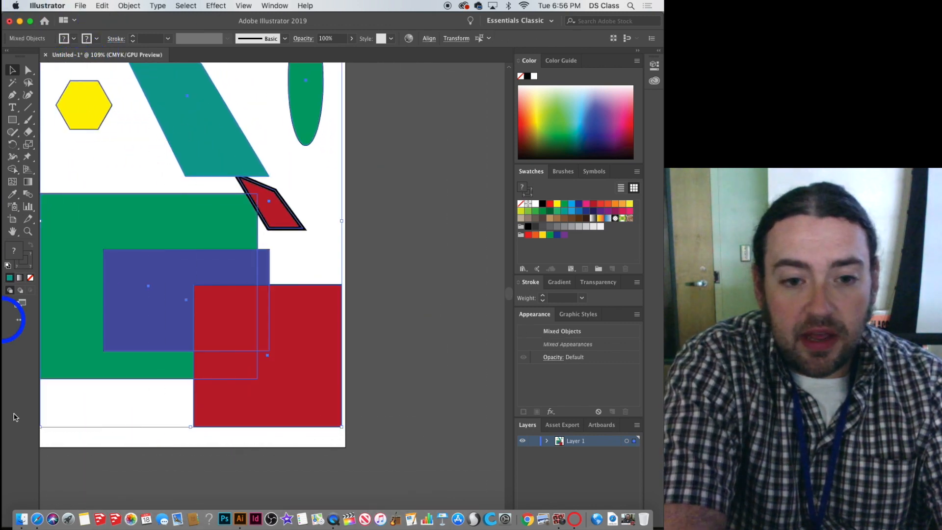
left_click(432, 196)
scroll(180, 396, "up", 5)
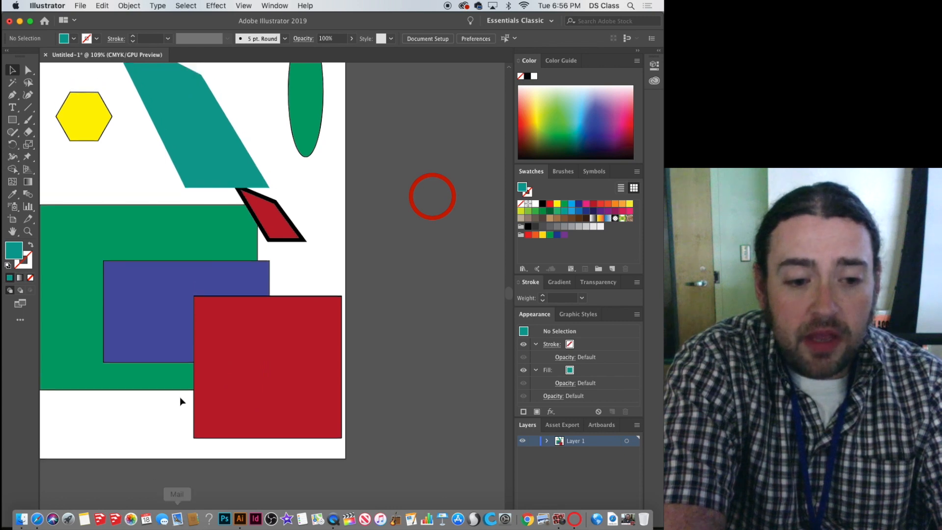
Check the Ungroup option for the hexagon group without applying it, and move the group down to the green rectangle's upper edge
right_click(180, 173)
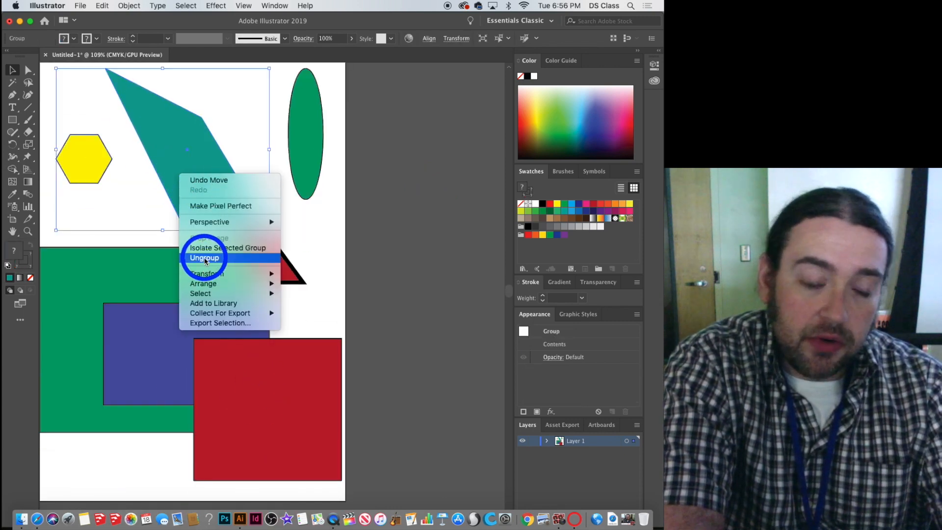
left_click(376, 183)
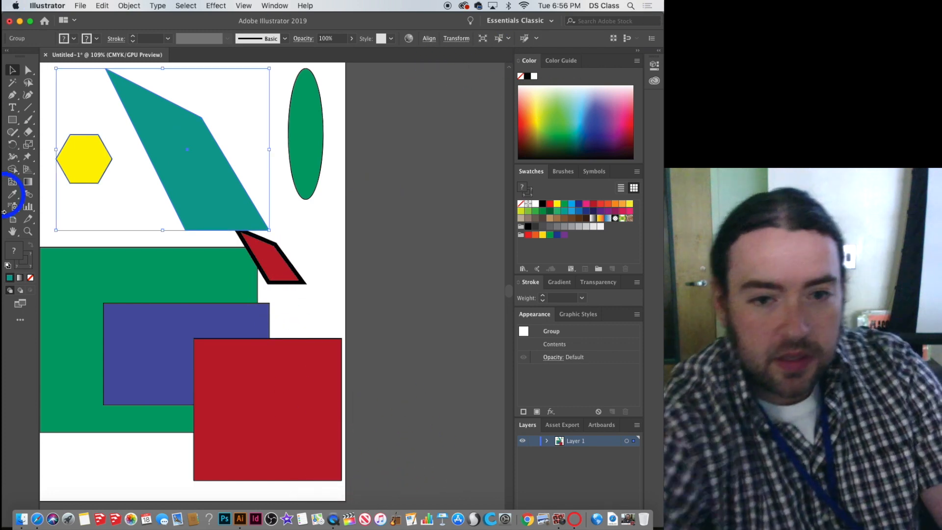
left_click_drag(187, 265, 273, 264)
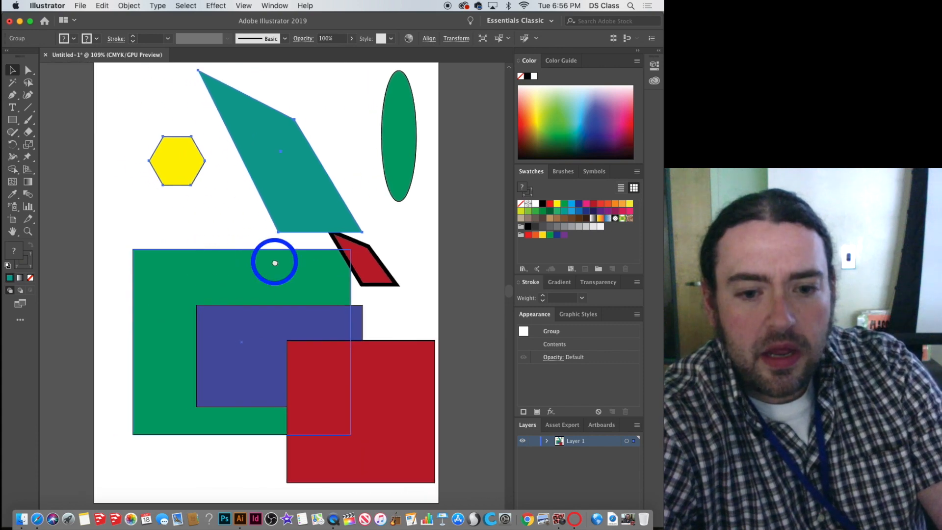
left_click_drag(93, 199, 270, 189)
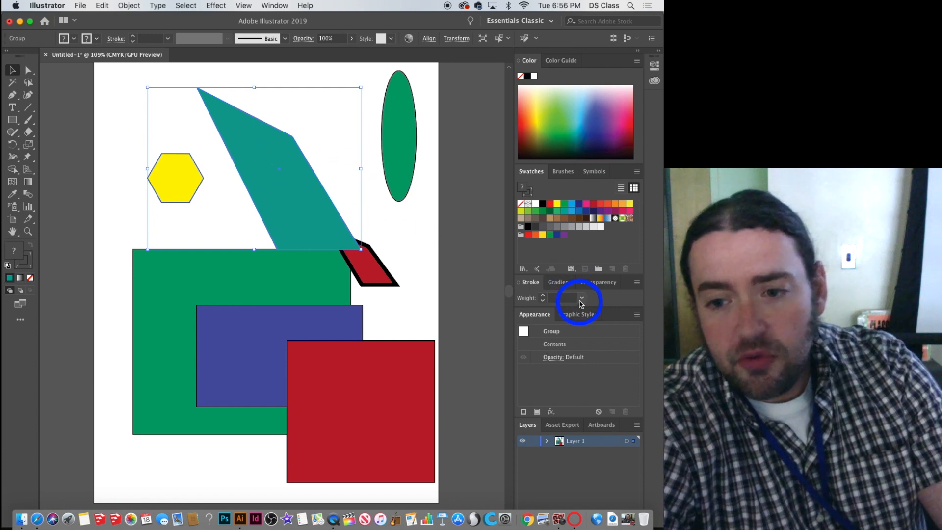
Expand the stroke settings to their full options, and try the Dashed Line option on the group
left_click(526, 286)
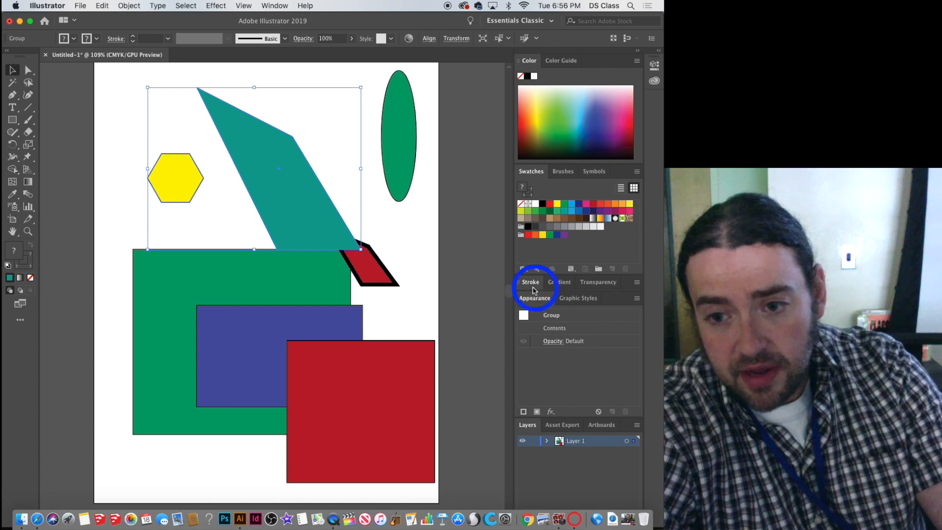
left_click(528, 285)
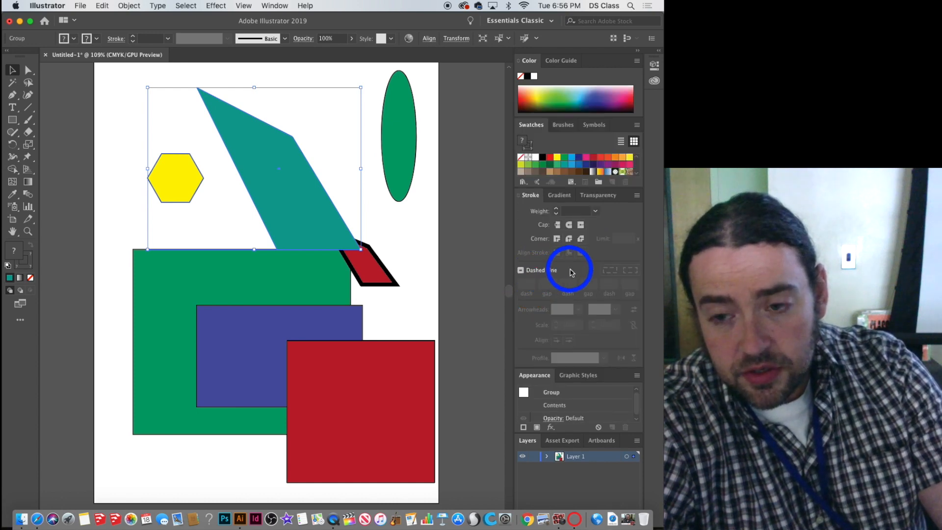
left_click(521, 270)
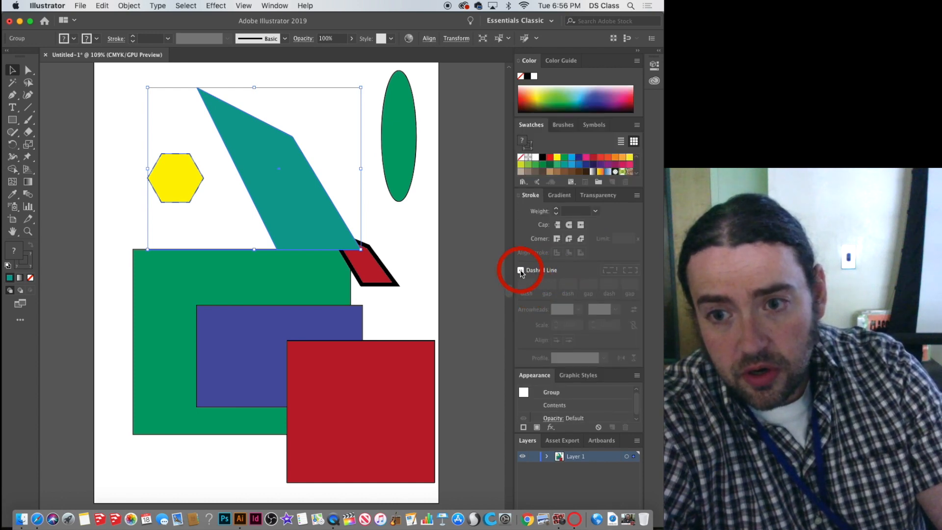
Cycle the stroke settings through their collapsed, weight-only and full views, ending with all options shown
left_click(526, 195)
left_click(527, 195)
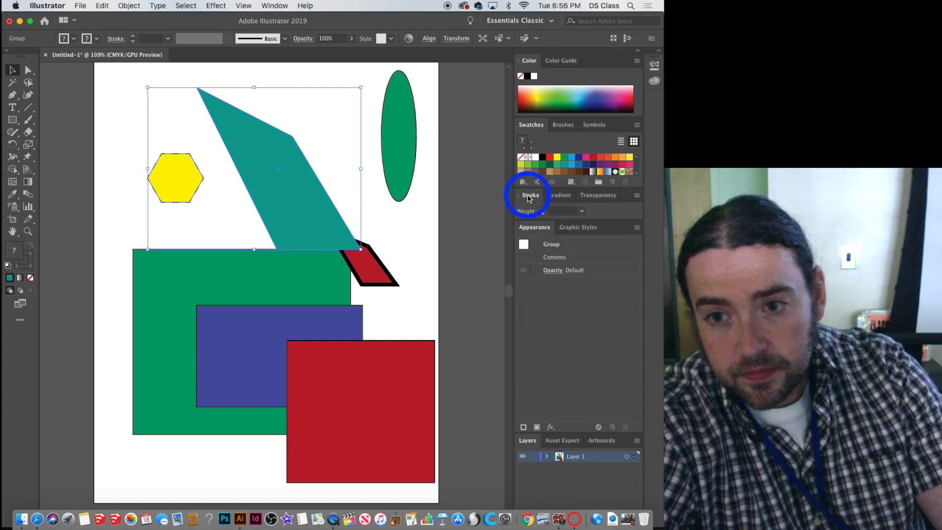
left_click(529, 197)
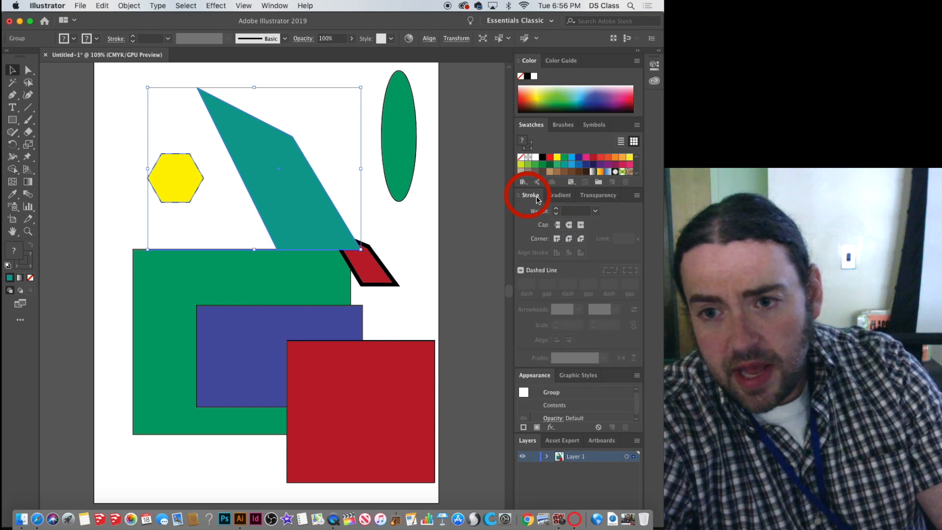
left_click(636, 196)
left_click(523, 203)
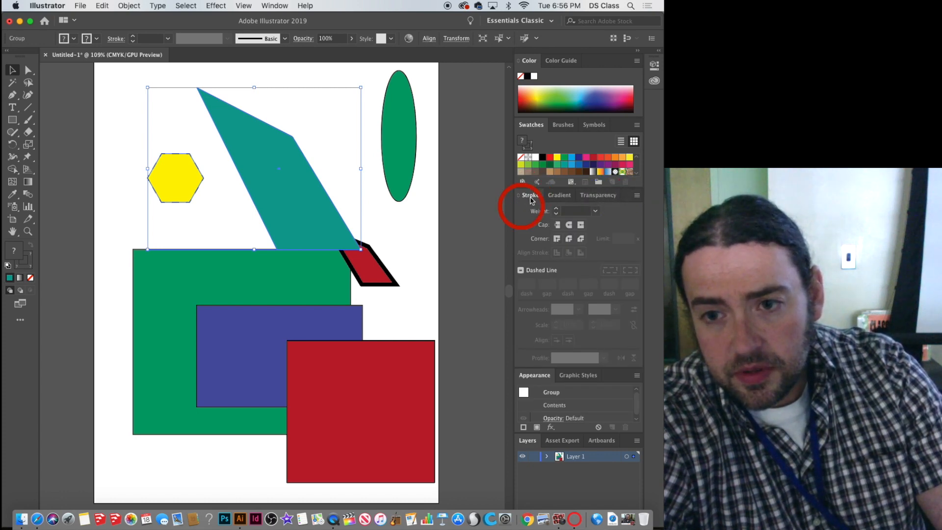
left_click(531, 198)
left_click(531, 196)
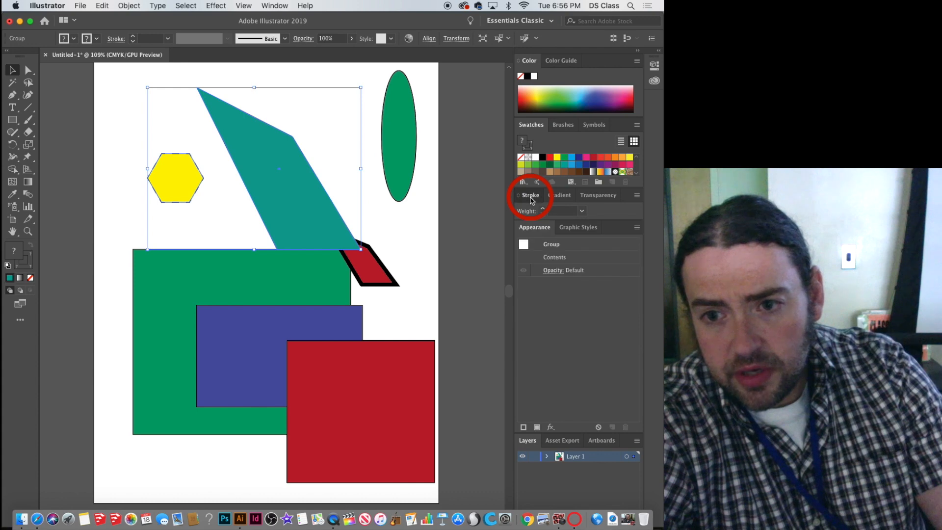
left_click(531, 196)
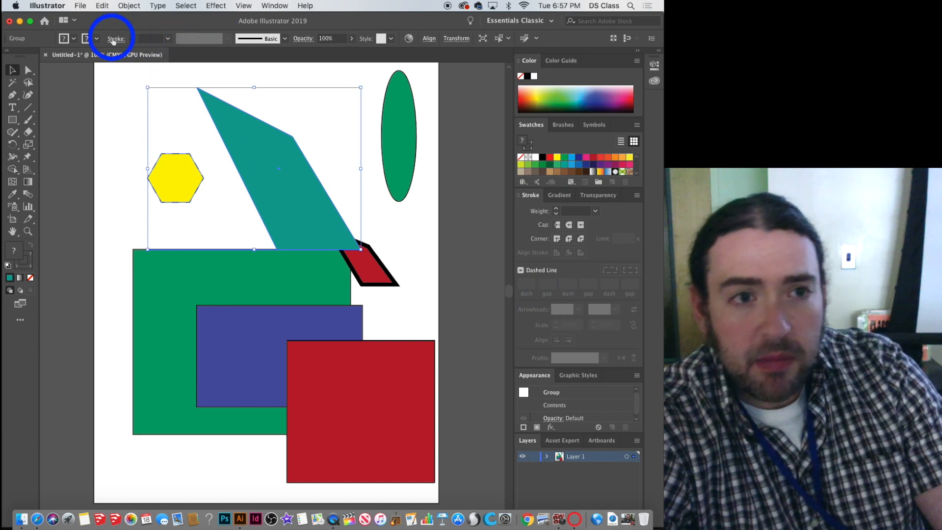
Set the group's stroke weight to 10 pt and move the group down and to the right
left_click(168, 38)
left_click(188, 192)
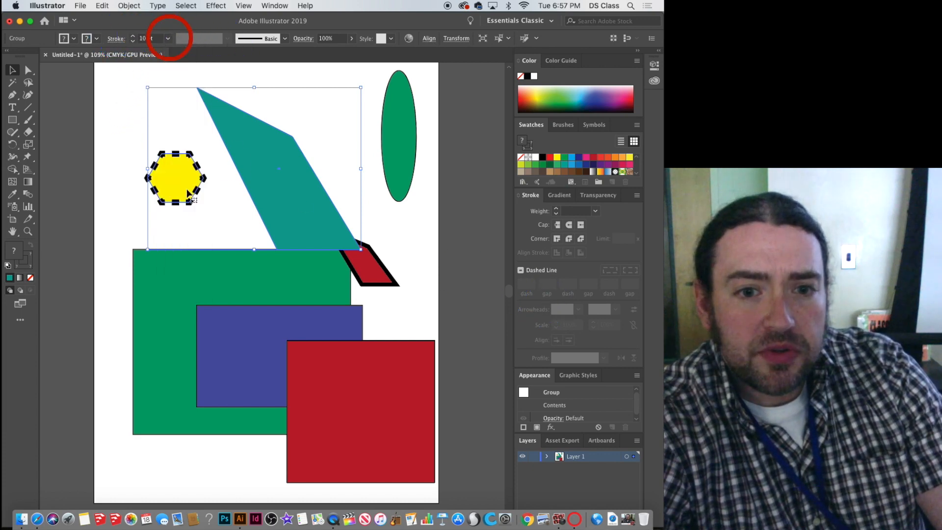
left_click_drag(188, 192, 258, 210)
Isolate the group to select its hexagon, exit isolation, and ungroup the hexagon from the teal shape
double_click(269, 205)
left_click(265, 206)
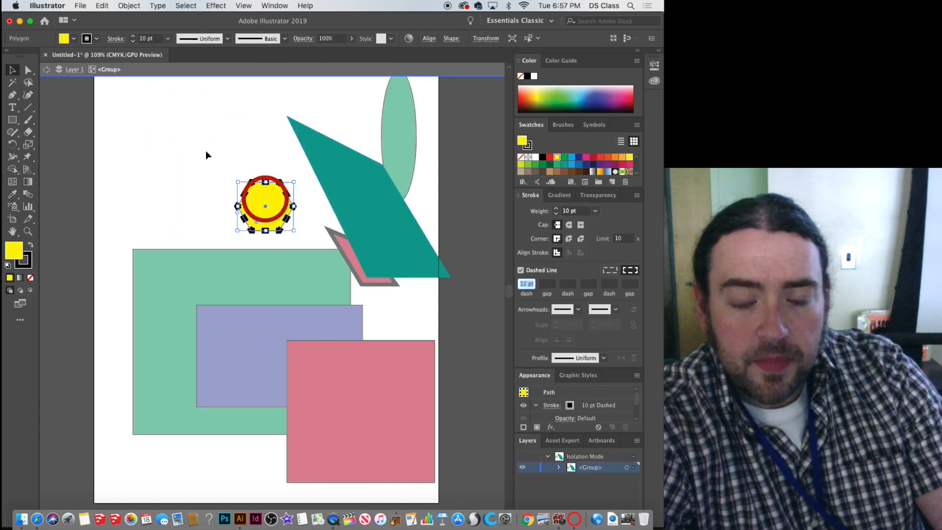
key("Escape")
left_click(249, 195)
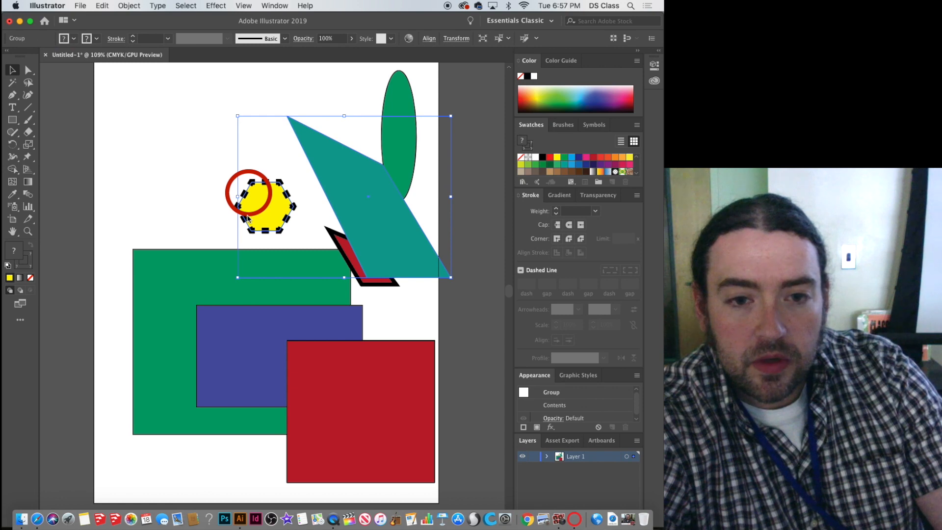
right_click(253, 195)
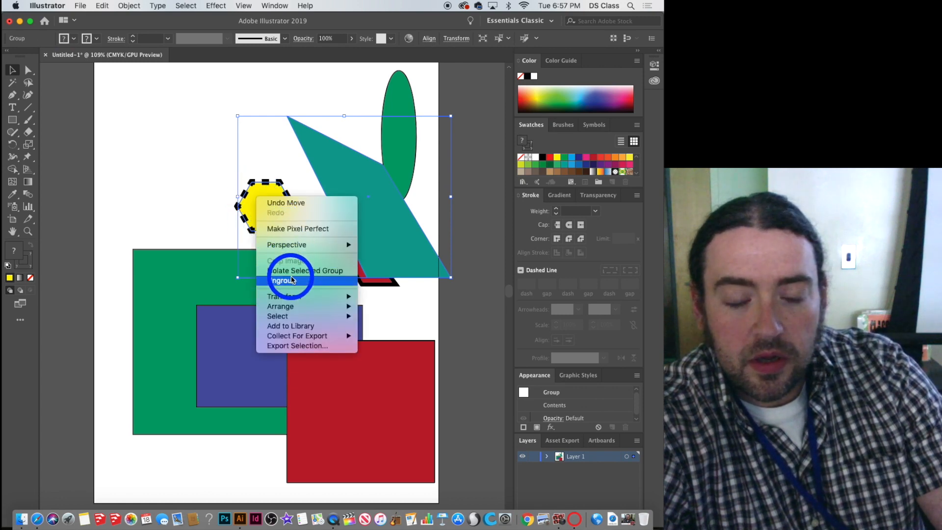
left_click(292, 280)
left_click(255, 155)
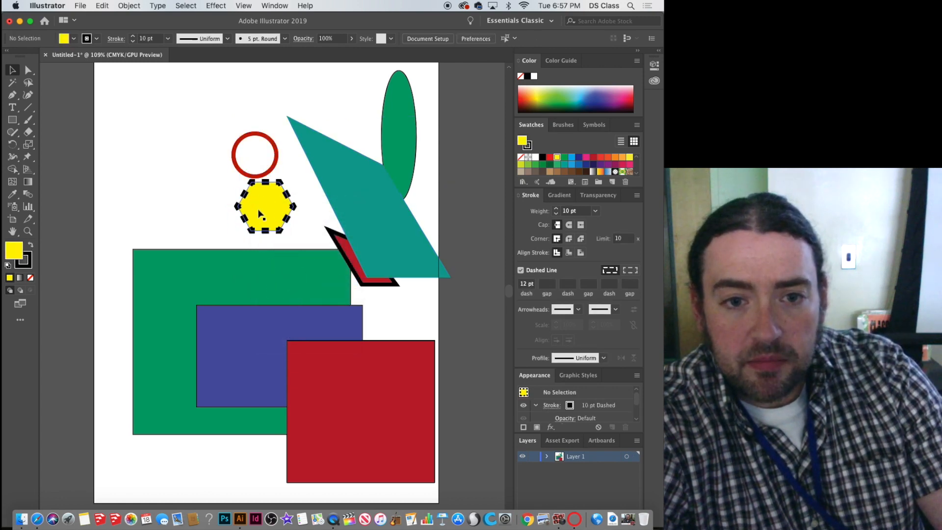
Move the yellow hexagon up and to the left, clear of the teal shape, and turn off its dashed line
left_click_drag(266, 195, 237, 152)
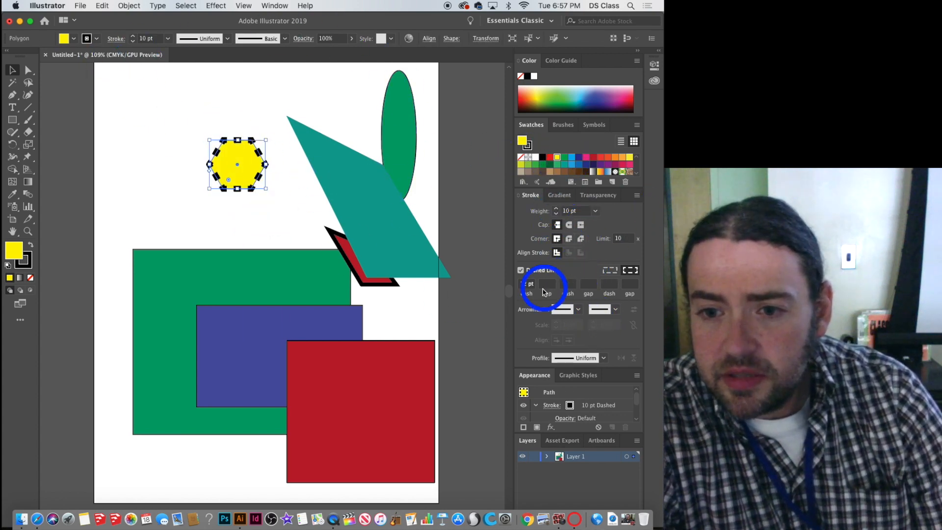
left_click(520, 272)
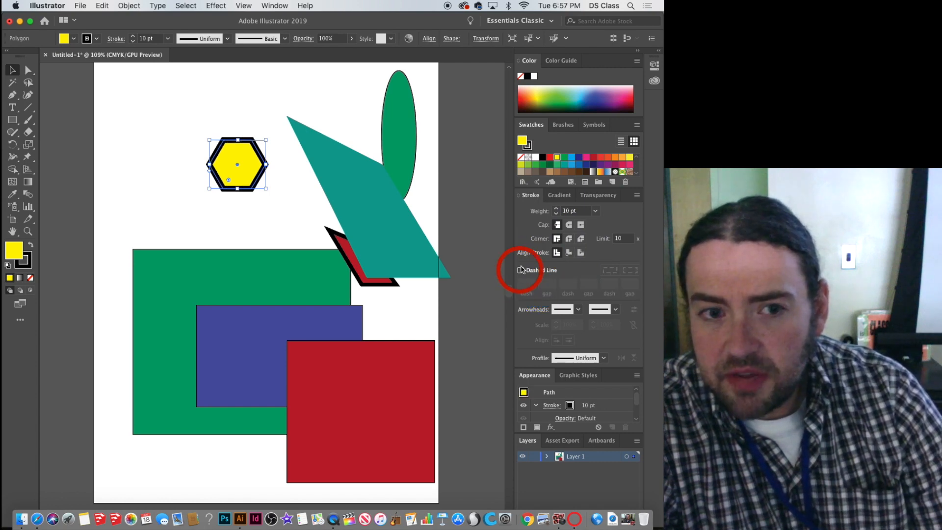
left_click_drag(242, 173, 245, 162)
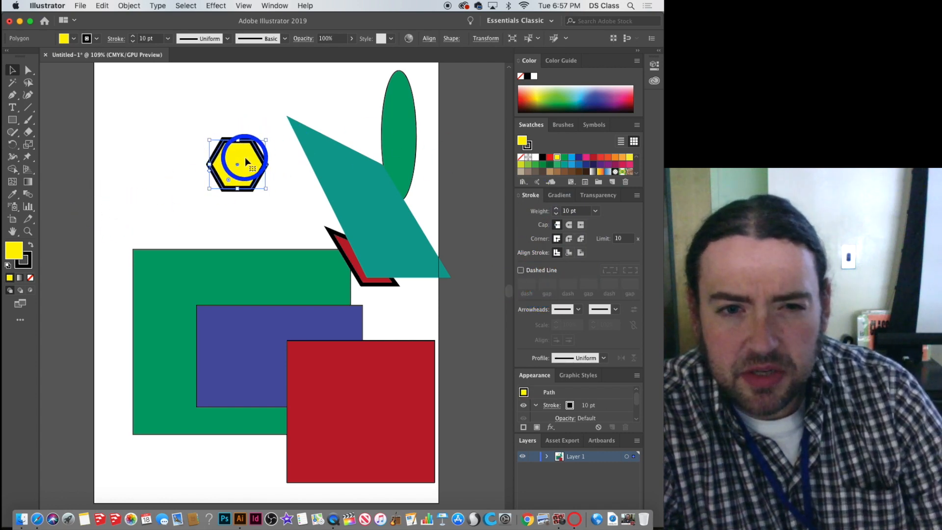
Nudge the yellow hexagon slightly to the right at 400% magnification
key("super+plus")
key("super+plus")
key("super+plus")
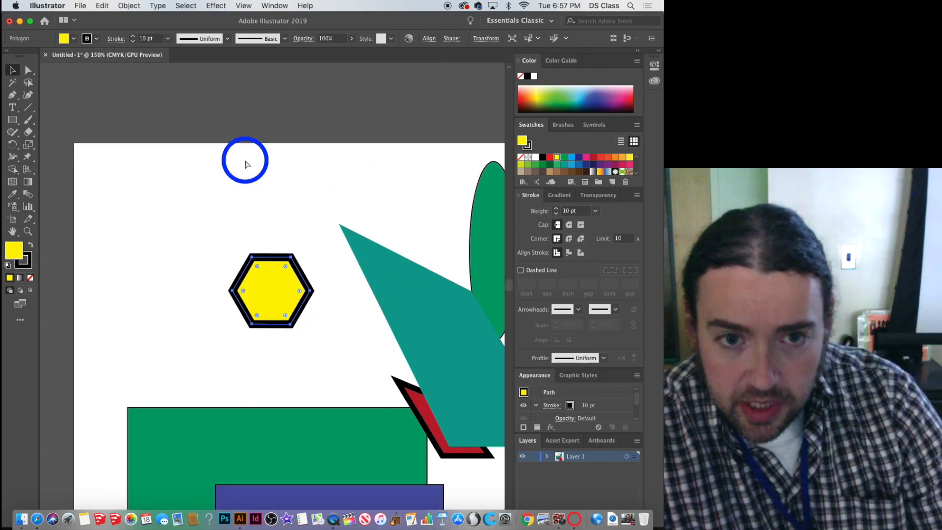
key("super+plus")
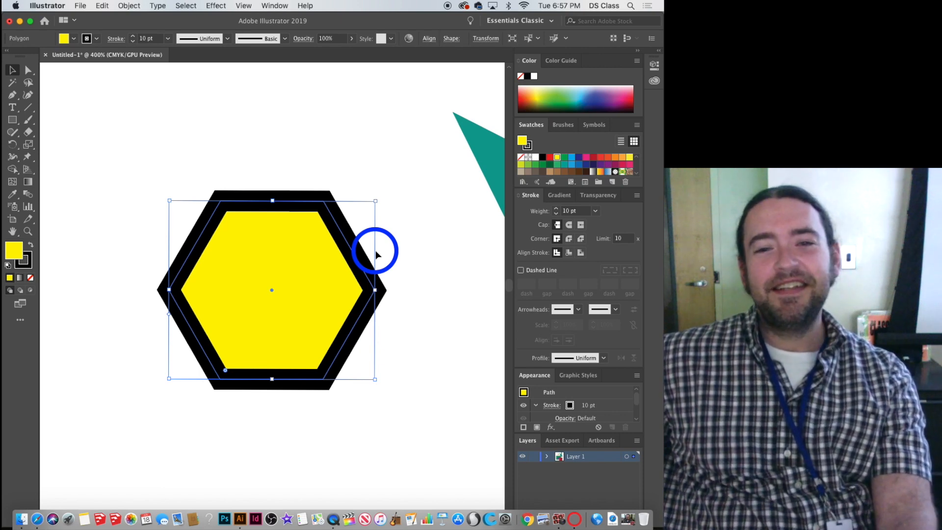
left_click_drag(311, 251, 319, 252)
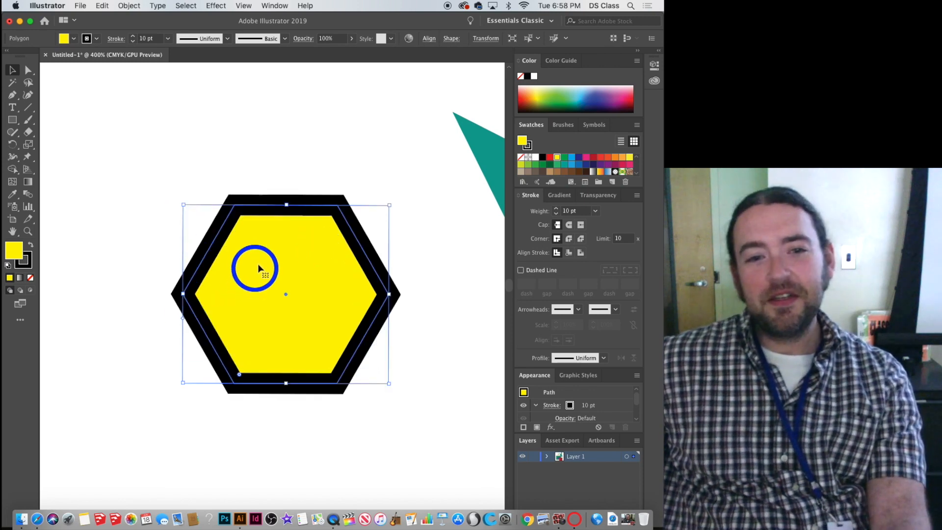
left_click_drag(259, 265, 316, 261)
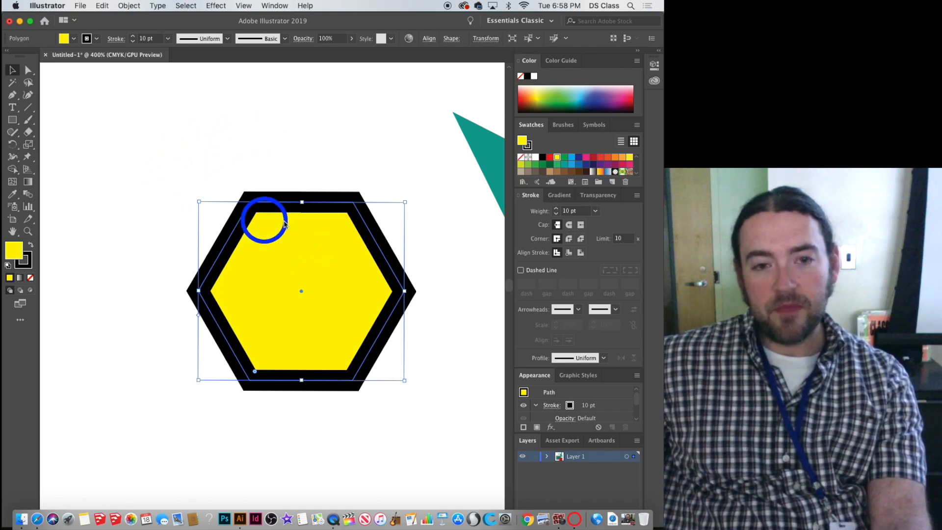
Try the inside, outside and center stroke alignments on the hexagon, ending with the stroke aligned to the inside
left_click(569, 253)
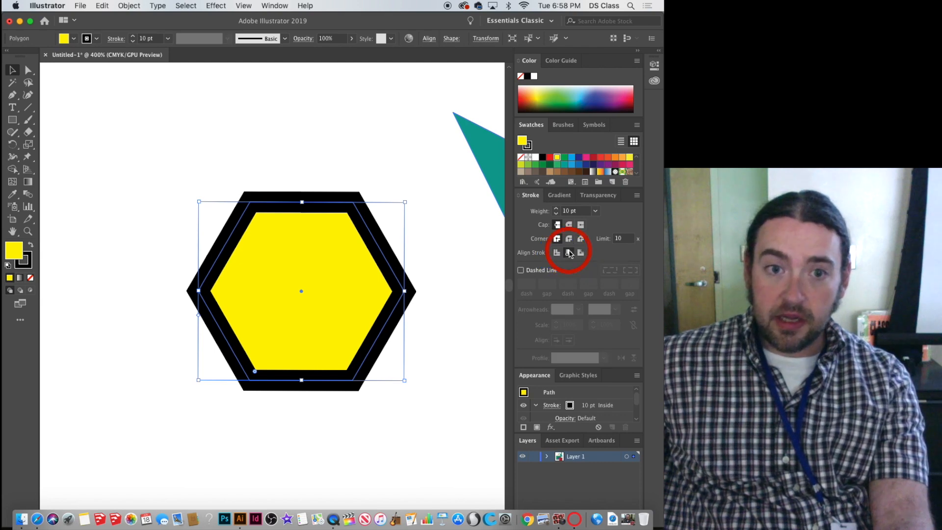
left_click(580, 252)
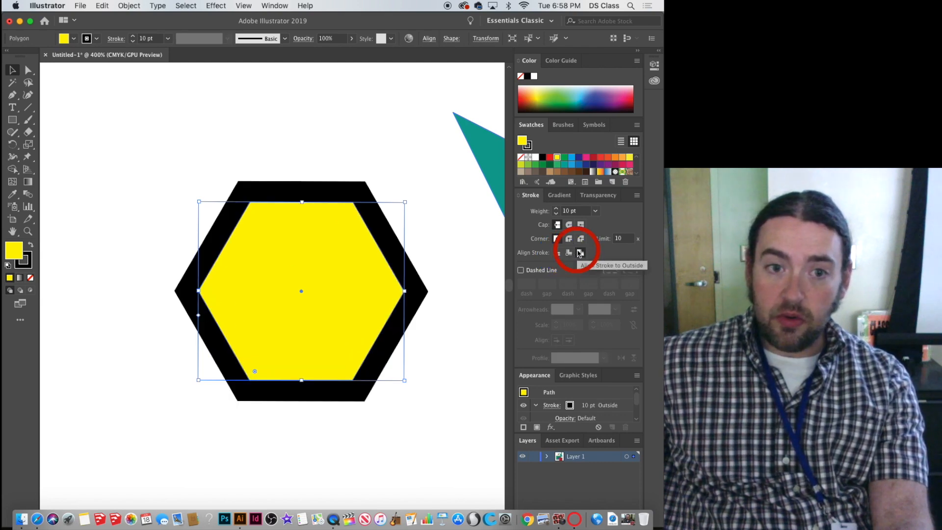
left_click(569, 253)
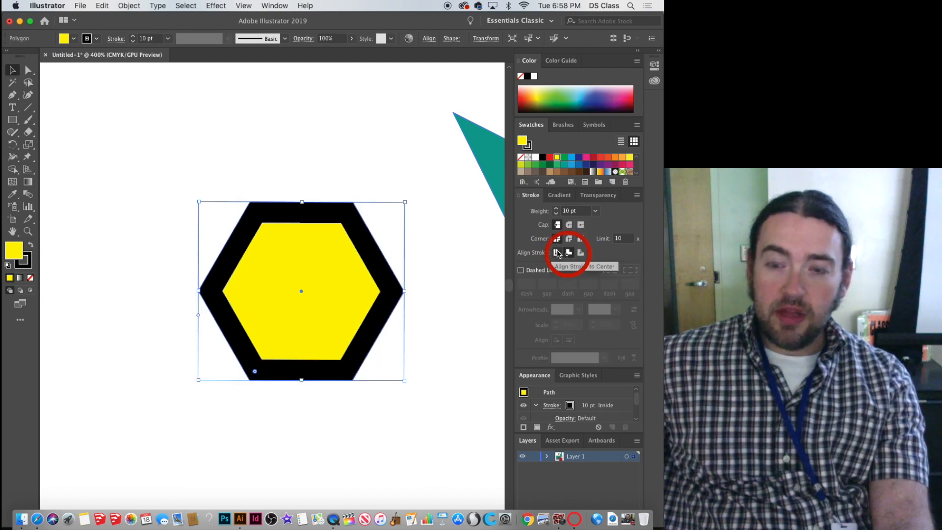
left_click(557, 254)
left_click(567, 253)
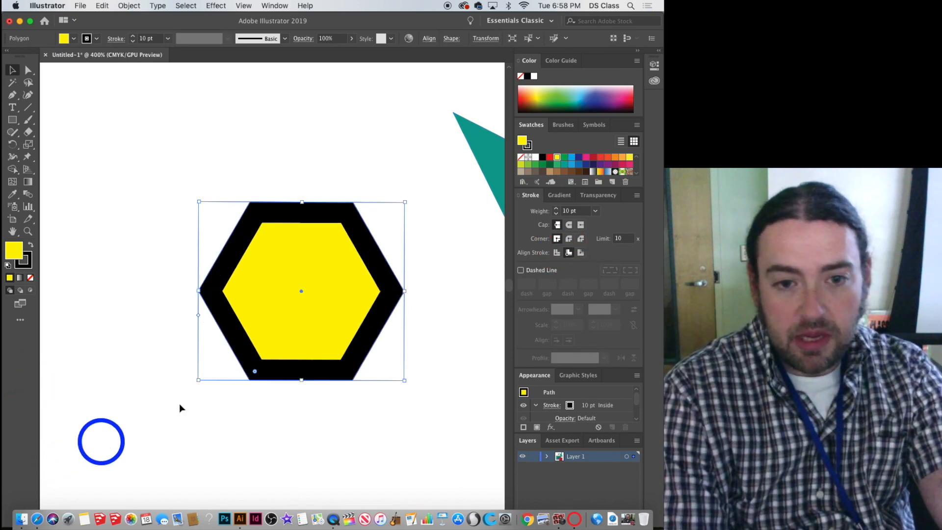
Duplicate the hexagon just to the left of the original and align the copy's stroke to the outside
left_click_drag(296, 326, 86, 328)
left_click_drag(189, 316, 275, 316)
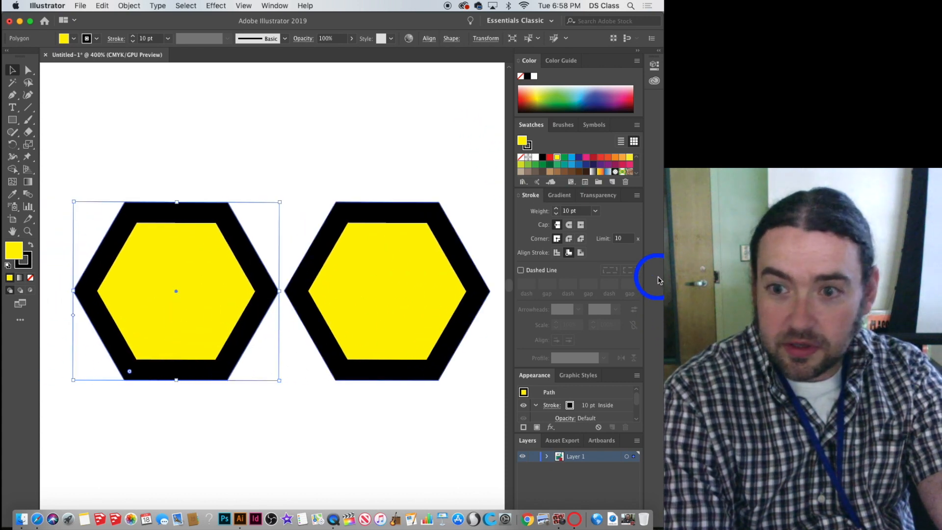
left_click(581, 252)
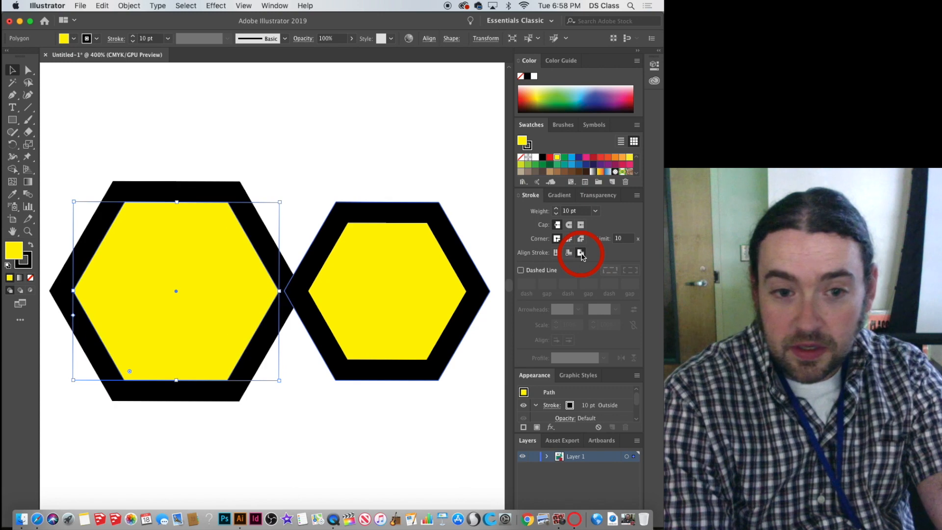
left_click(299, 155)
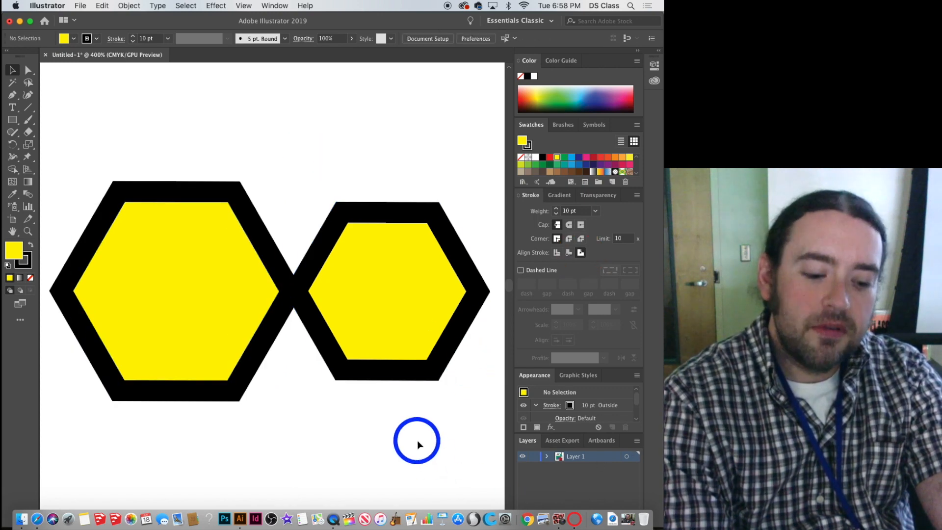
Toggle repeatedly between outline and preview views to compare the actual path sizes of the two hexagons
left_click(406, 338)
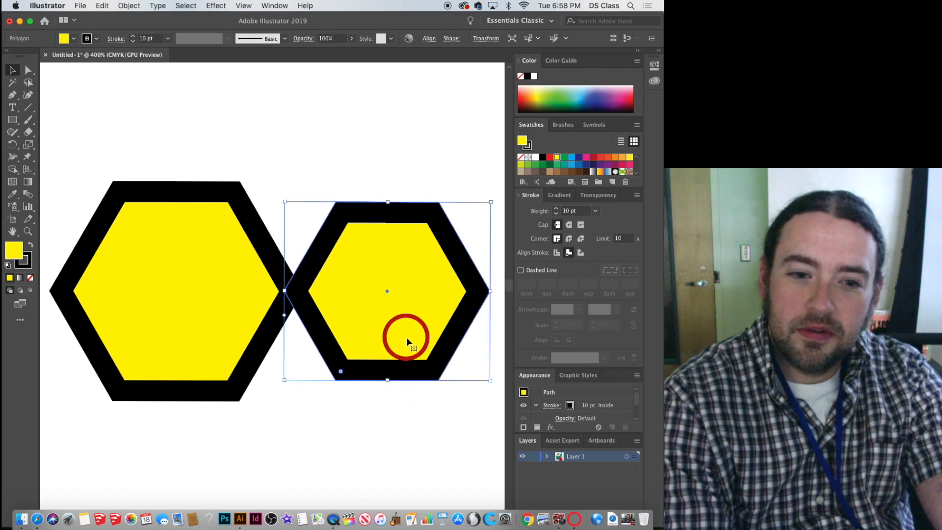
left_click(431, 418)
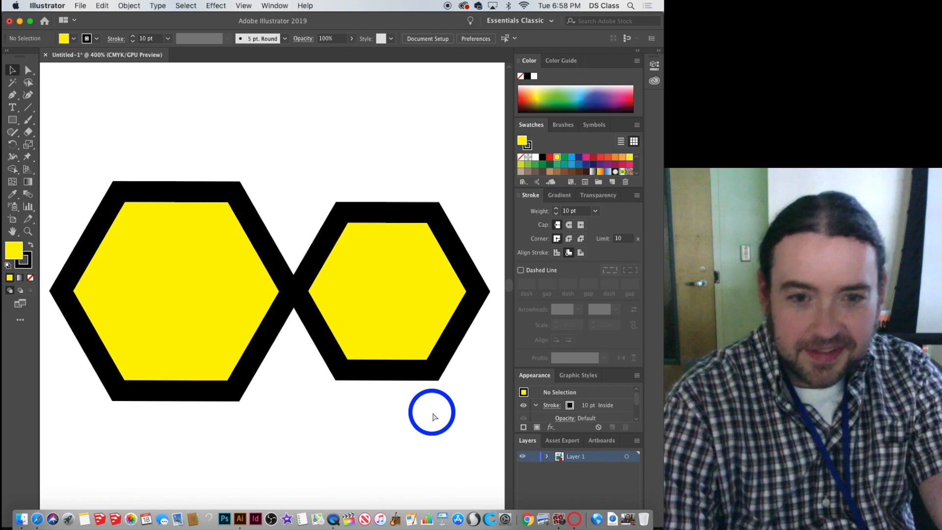
key("super+y")
key("super+y")
key("super+y")
key("super+y")
key("super+y")
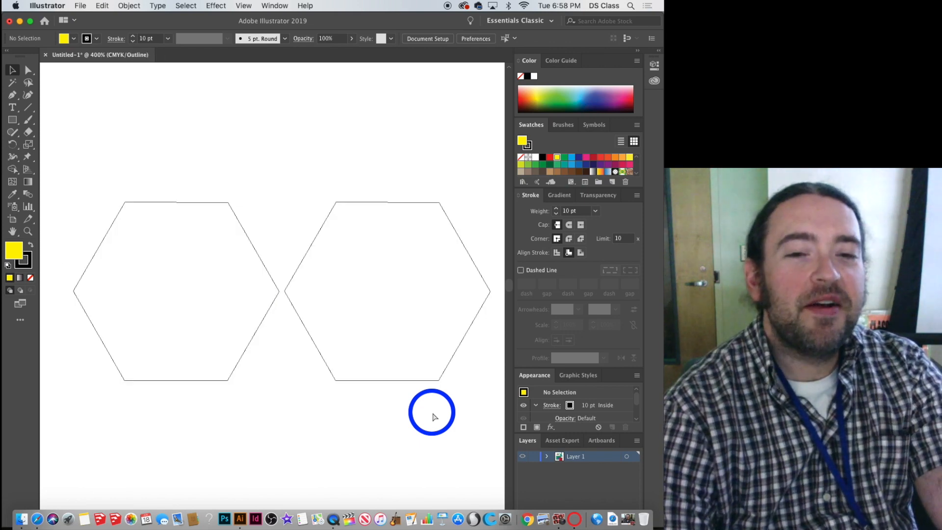
key("super+y")
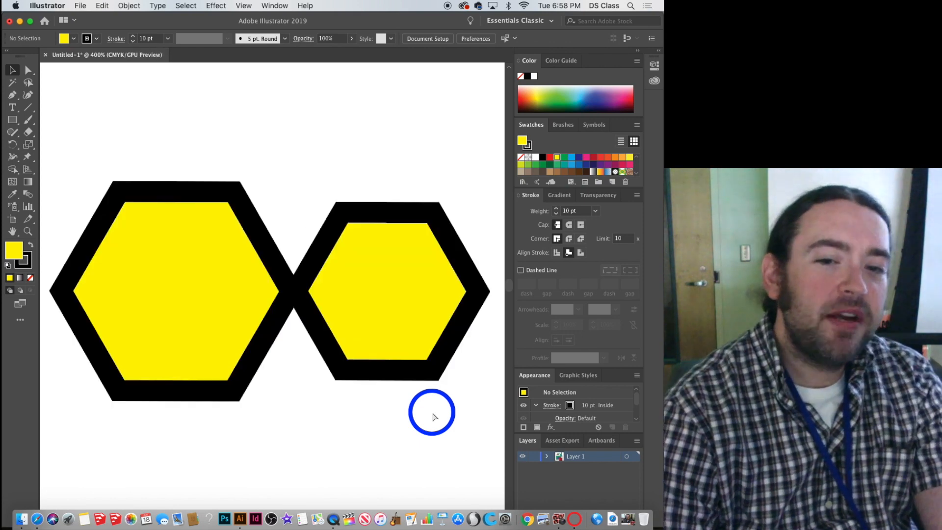
key("super+y")
key("super+y")
key("super+y")
key("super+y")
key("super+y")
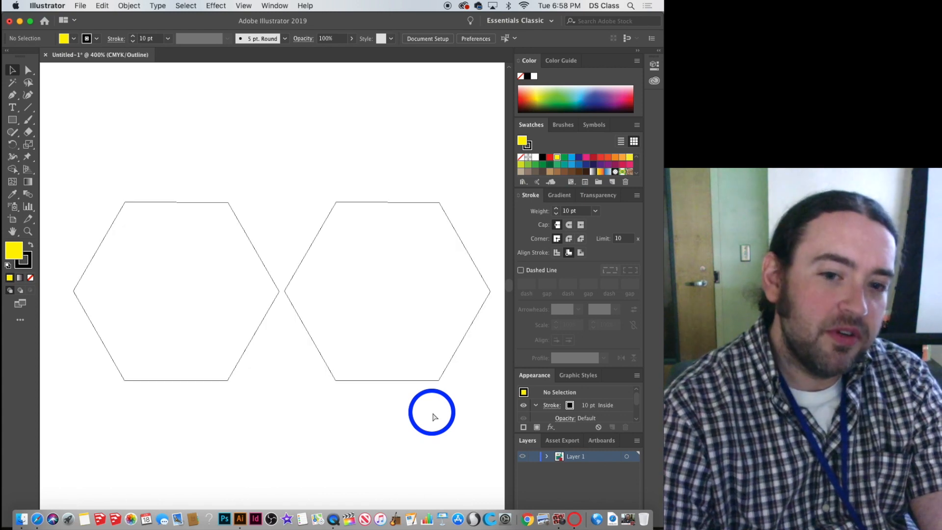
key("super+y")
key("super+y")
key("super+y")
key("super+y")
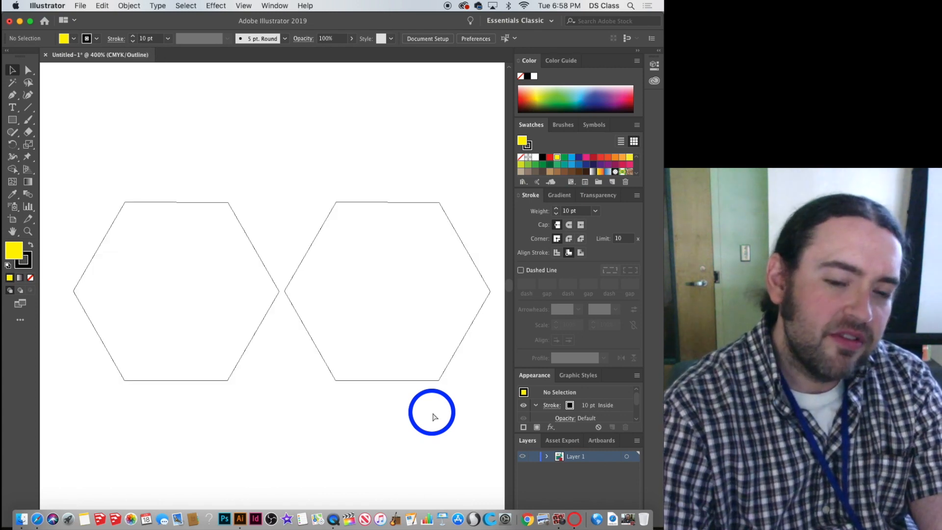
key("super+y")
Shift the left hexagon slightly further left, keeping it level with the right one
left_click(256, 288)
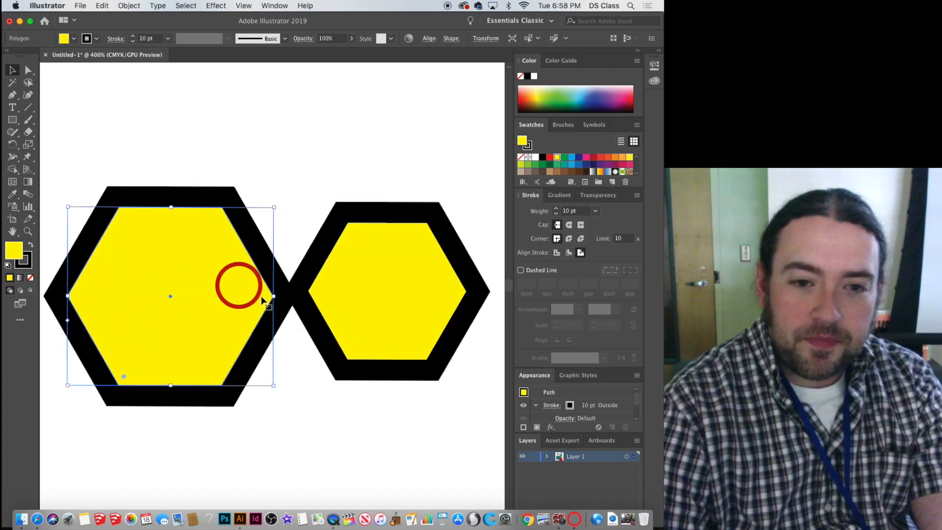
left_click_drag(262, 298, 264, 293)
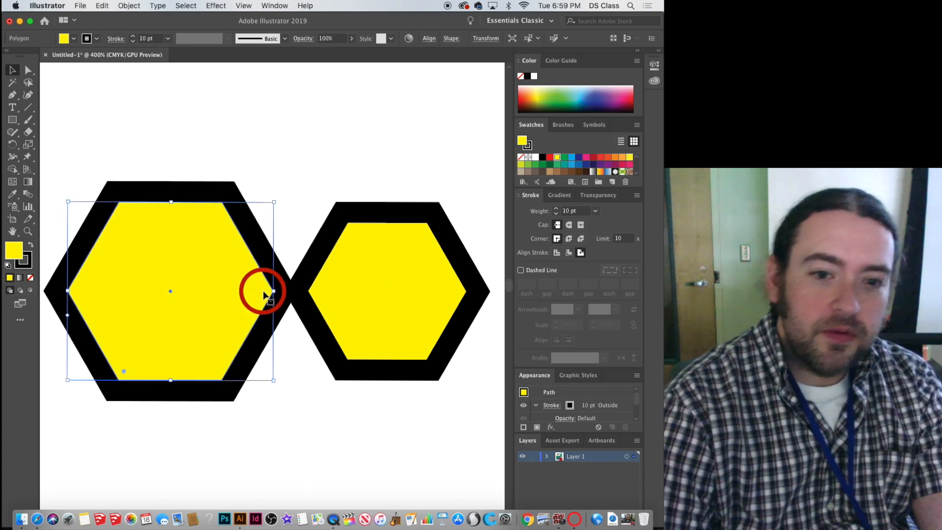
left_click(69, 251)
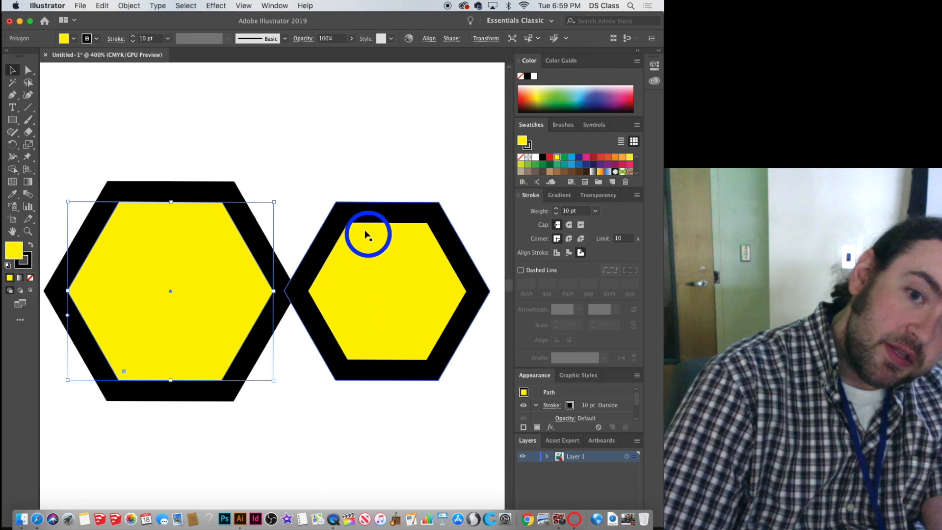
Select each hexagon in turn and check the right one's path in outline view before returning to preview
left_click(355, 219)
left_click(234, 217)
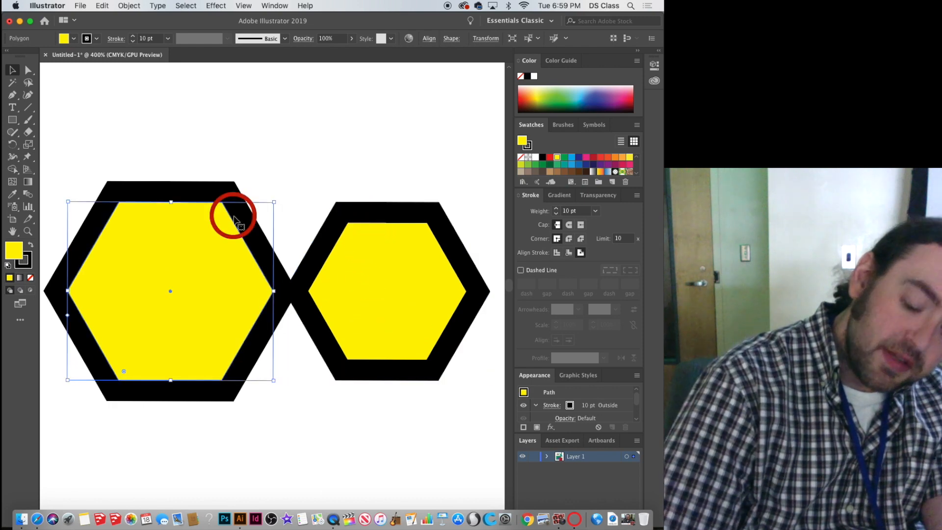
left_click(411, 307)
key("super+y")
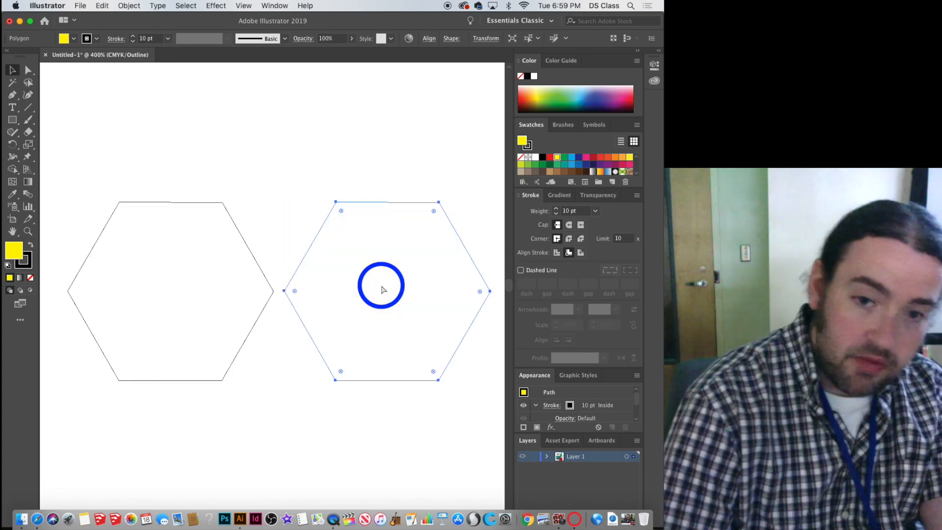
key("super+y")
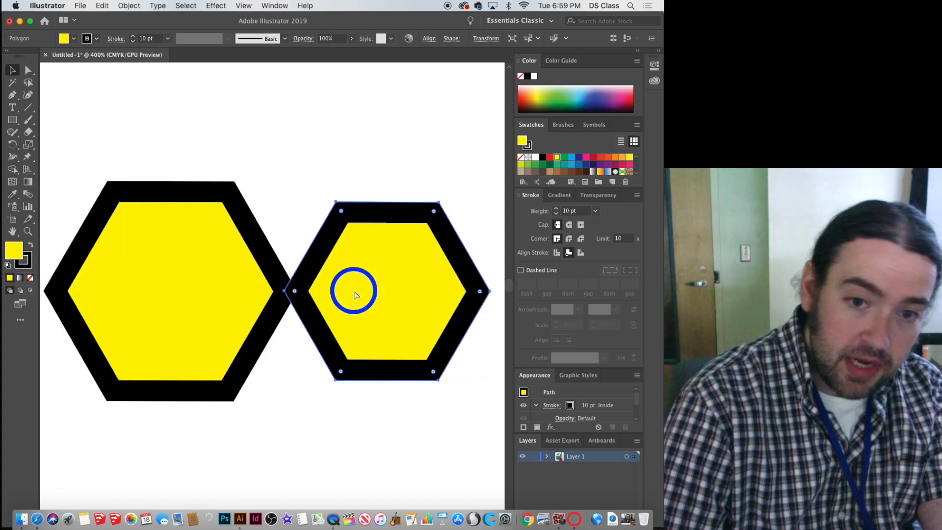
Align the right hexagon's stroke to center, then try inside alignment on the left one before centering it too
left_click(558, 252)
left_click(225, 237)
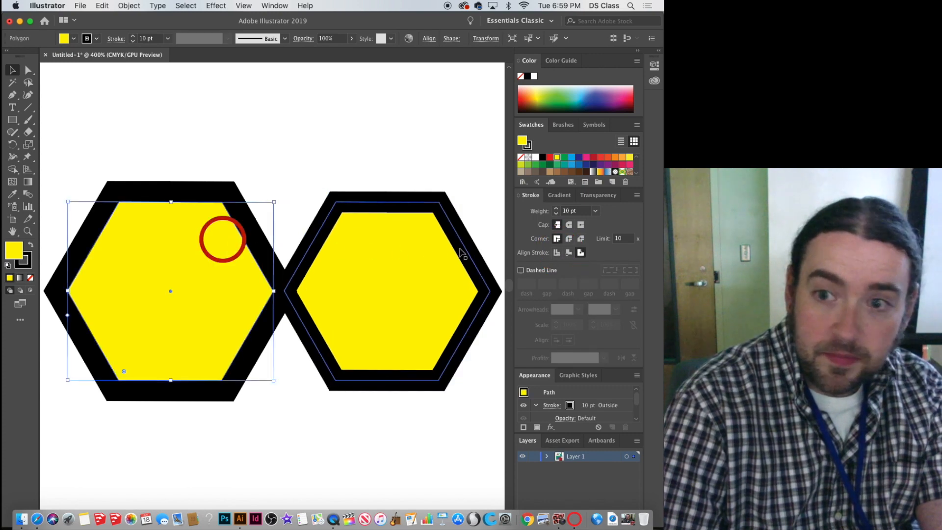
left_click(569, 252)
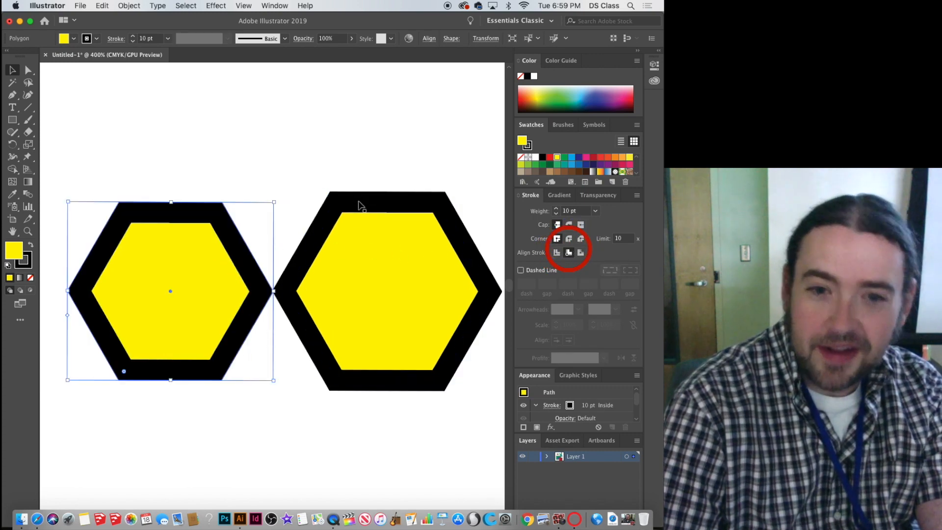
left_click(557, 252)
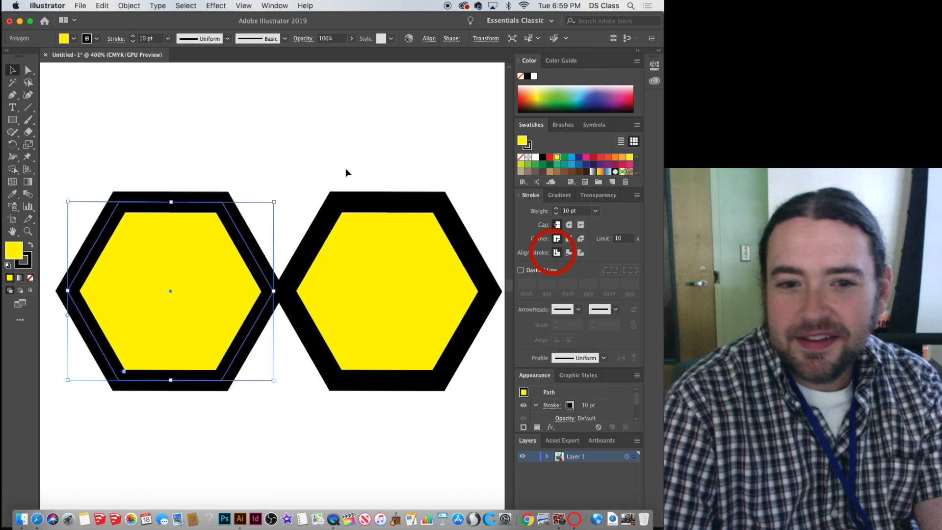
Select the right hexagon and zoom out to 66.67% to view it among the other shapes on the artboard
left_click(351, 293)
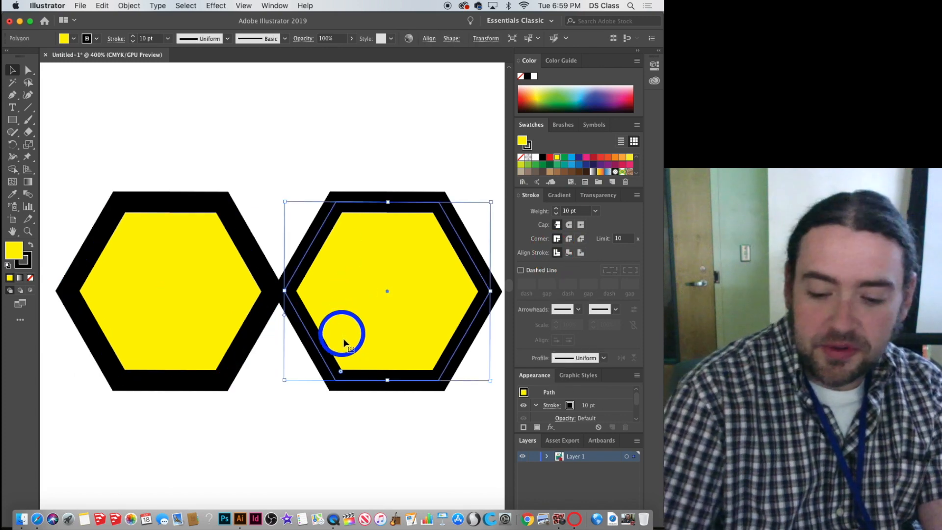
key("super")
key("super")
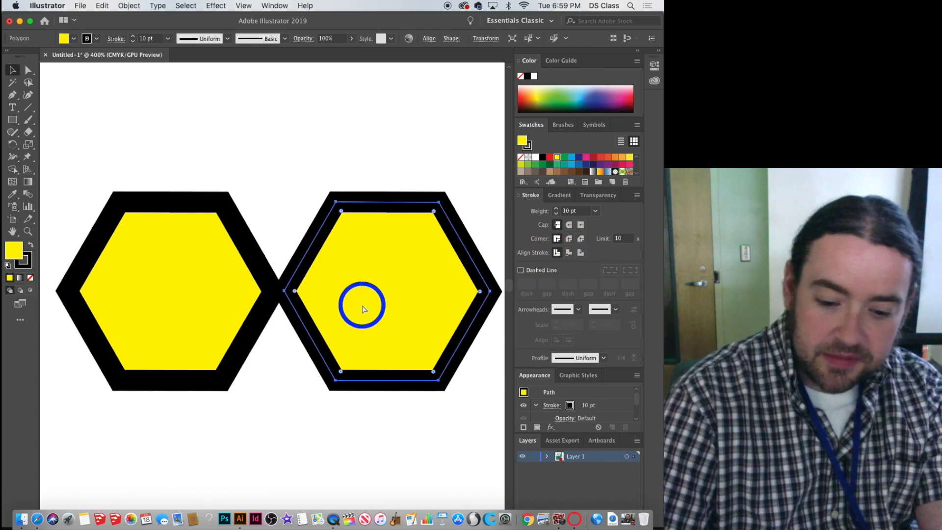
key("super+minus")
key("super+minus")
key("super+minus")
key("super+minus")
key("super+minus")
scroll(349, 328, "up", 1)
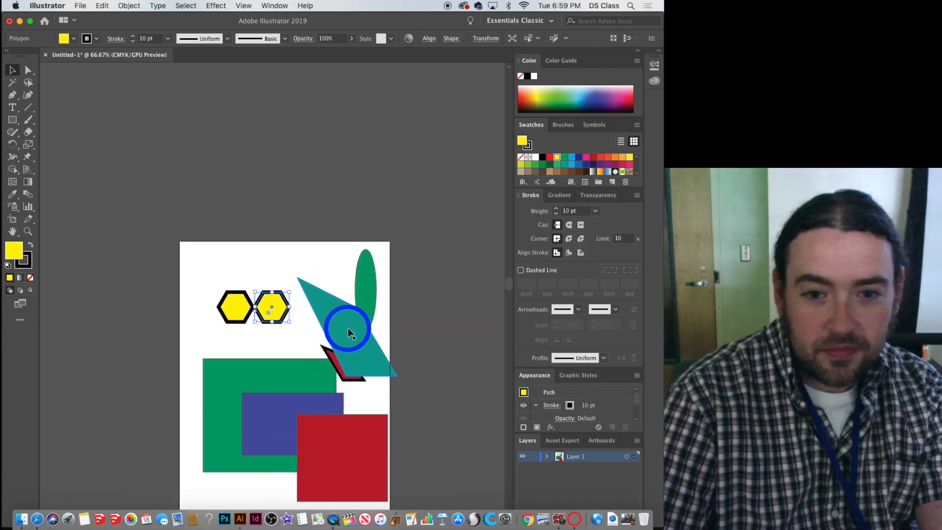
Move the teal four-sided shape up and left, clear of the green ellipse, and enlarge the view to 100%
left_click(348, 328)
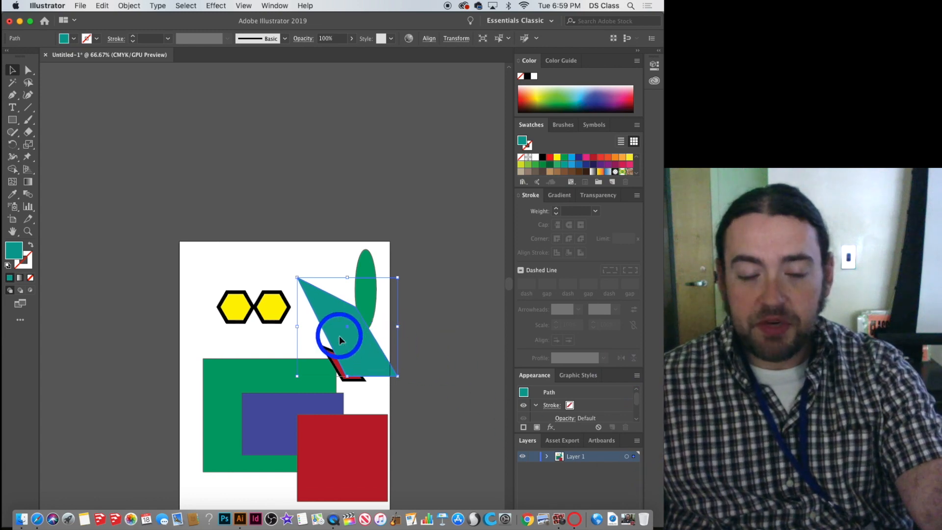
left_click_drag(340, 336, 319, 336)
left_click(257, 336)
left_click(319, 336)
scroll(319, 372, "down", 3)
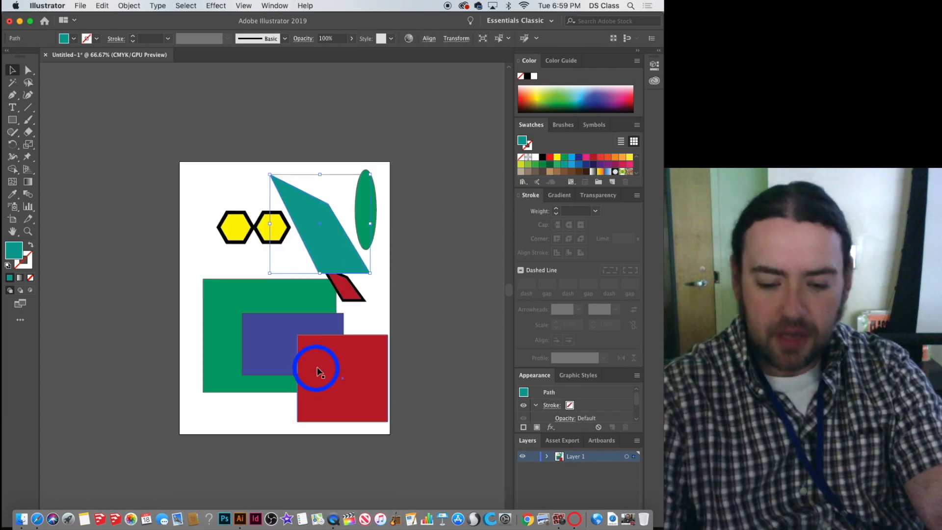
key("super+equal")
scroll(319, 356, "up", 1)
scroll(320, 355, "down", 10)
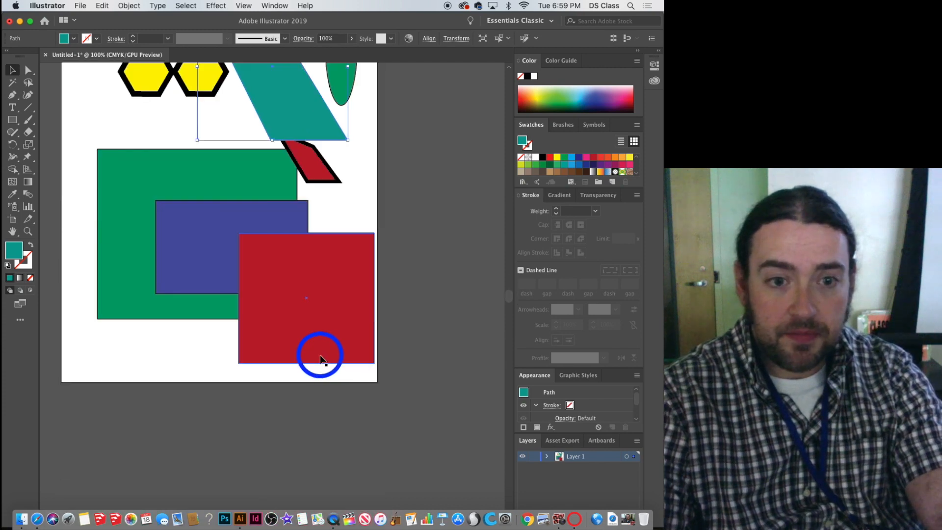
scroll(320, 357, "up", 5)
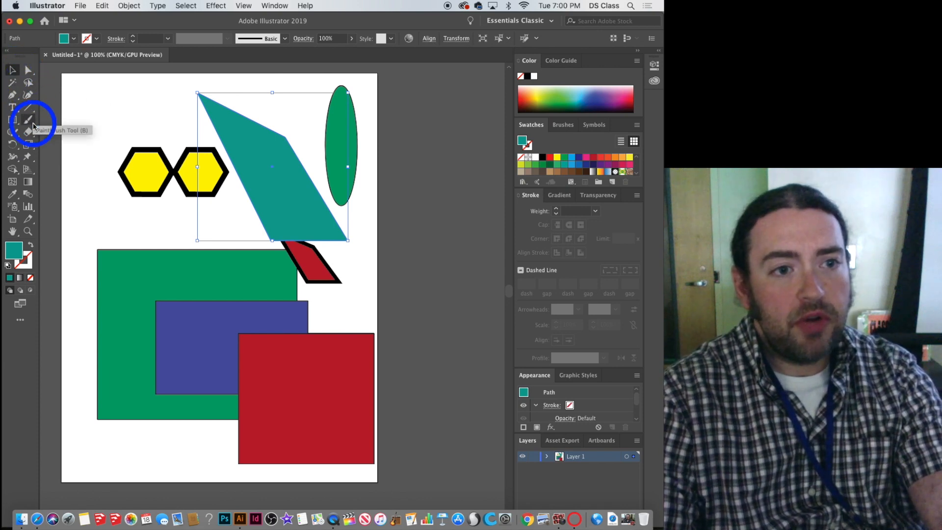
Draw a diagonal line with the Line Segment tool from above the left yellow hexagon down to the green rectangle's upper edge
left_click(30, 108)
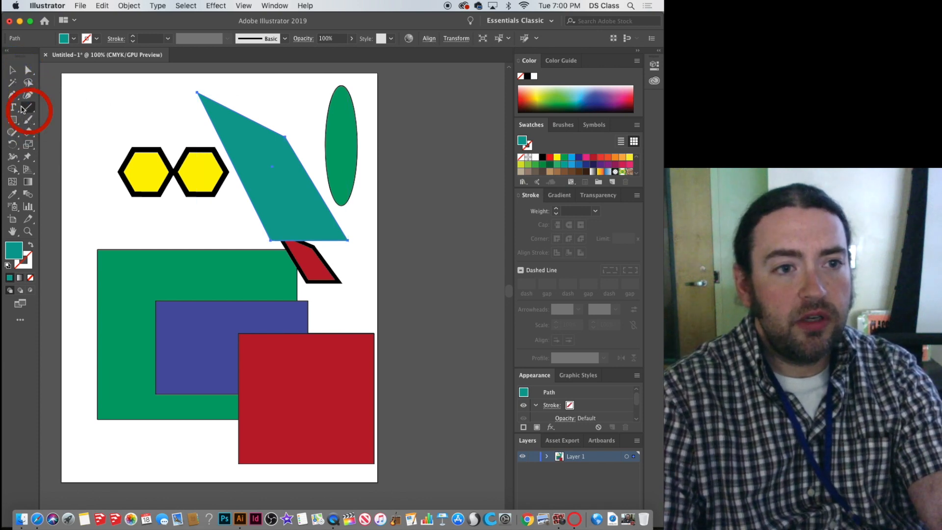
left_click(28, 110)
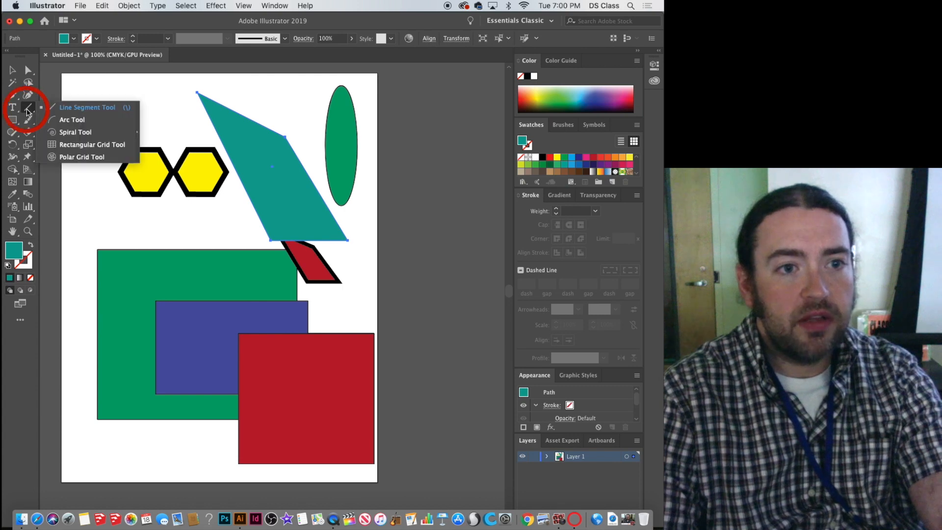
double_click(28, 112)
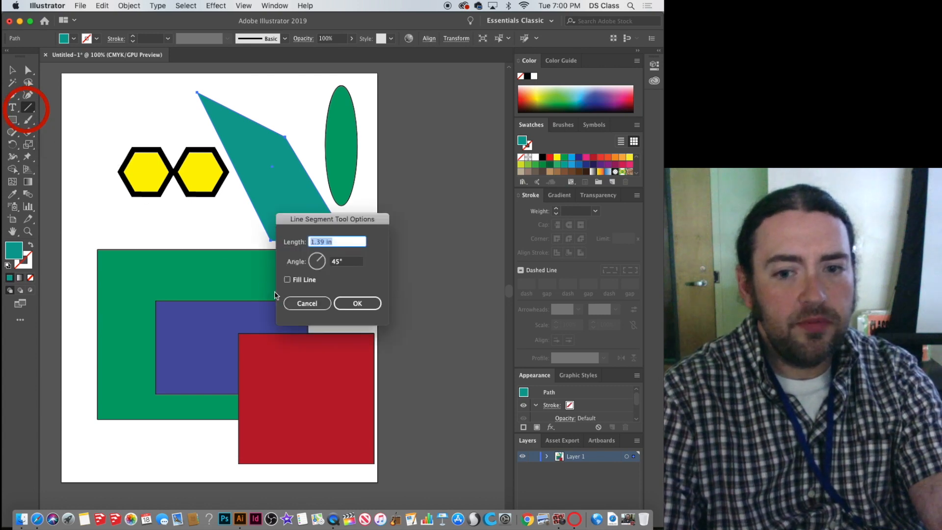
left_click(304, 303)
left_click(151, 115)
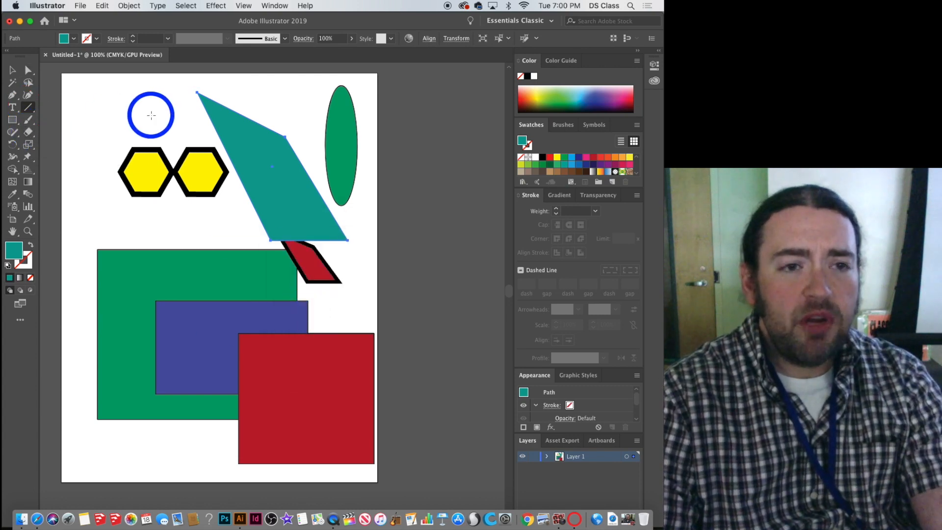
left_click_drag(91, 113, 232, 249)
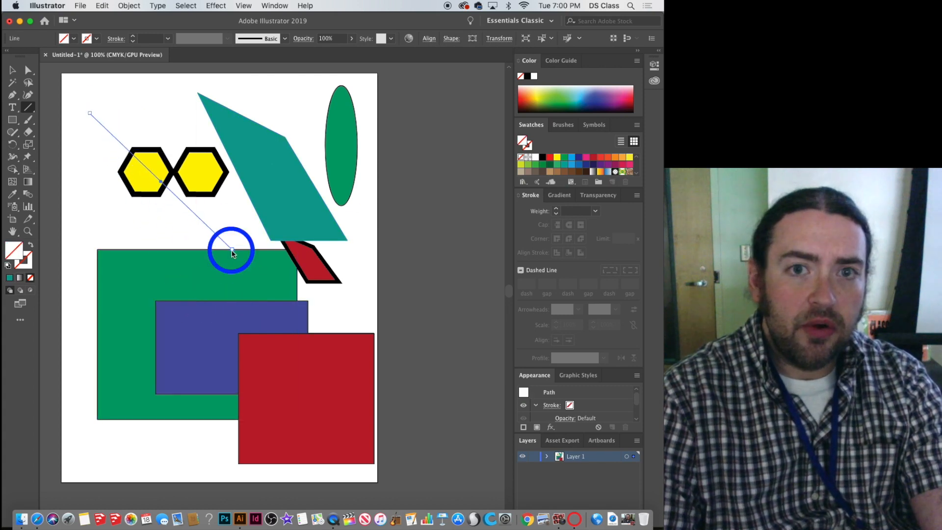
Give the diagonal line a black stroke and raise its weight to 11 pt
left_click(29, 261)
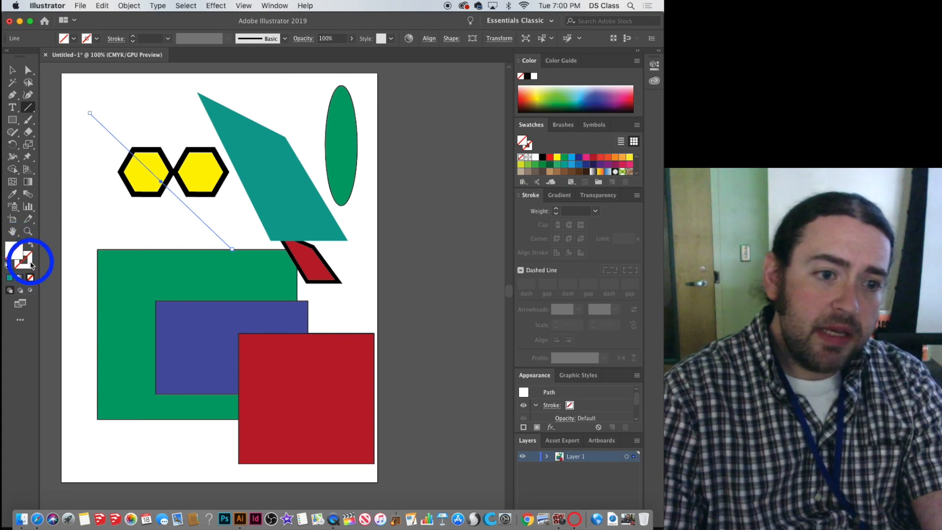
left_click(629, 95)
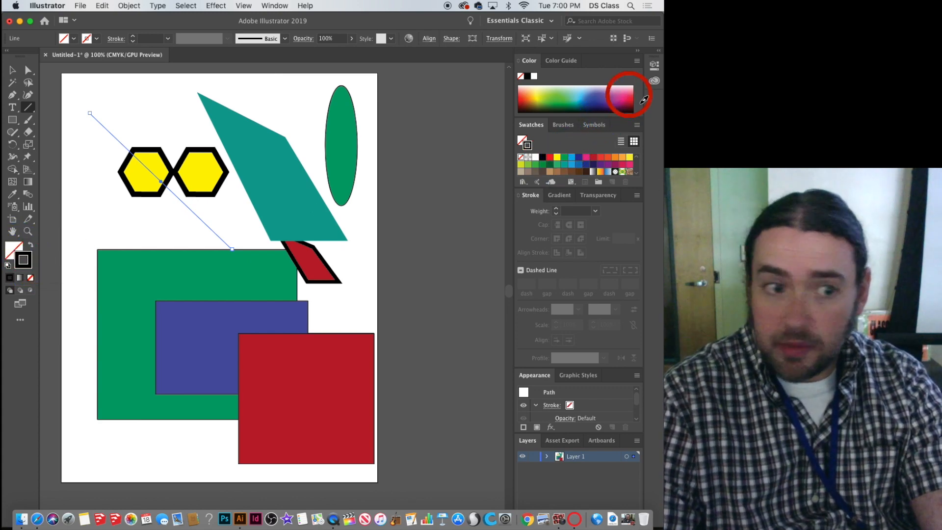
left_click(133, 37)
left_click(133, 37)
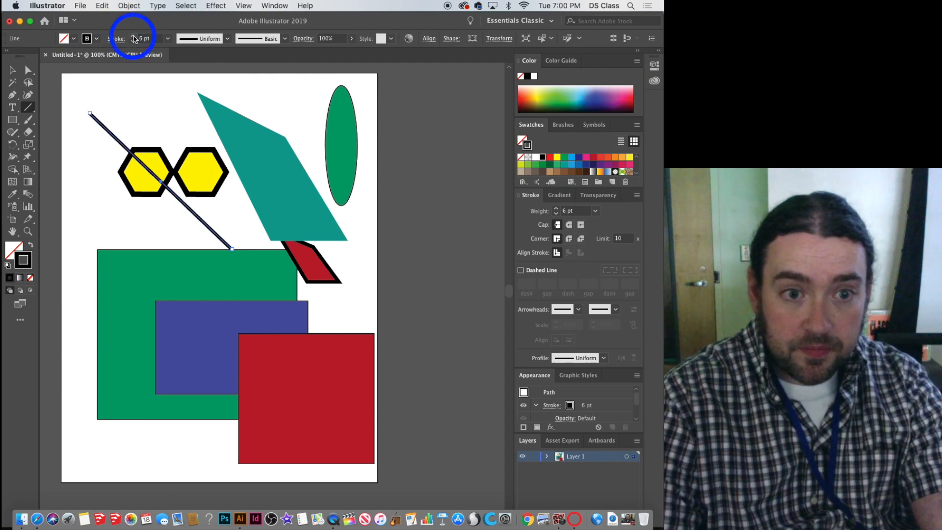
left_click(133, 37)
left_click(133, 36)
left_click(133, 36)
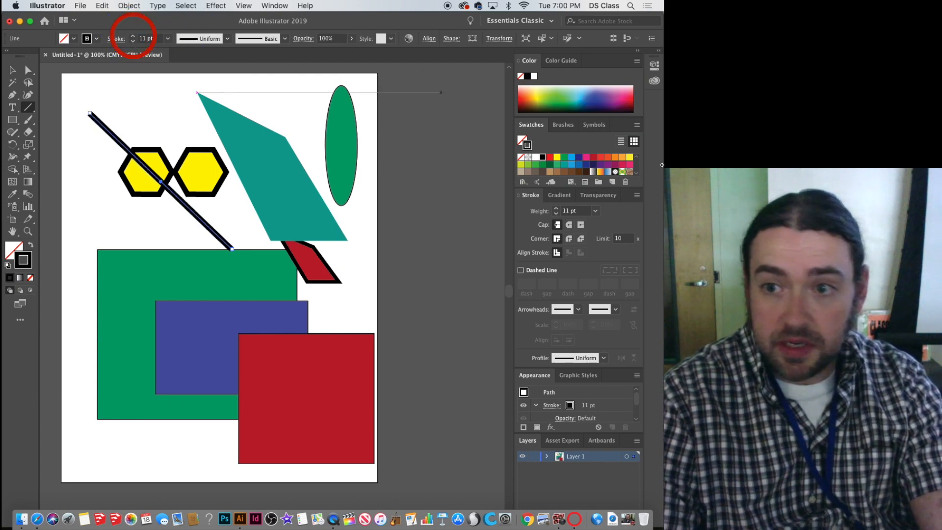
Recolor the line's stroke with the crimson-pink swatch and increase its weight to 14 pt
left_click(621, 165)
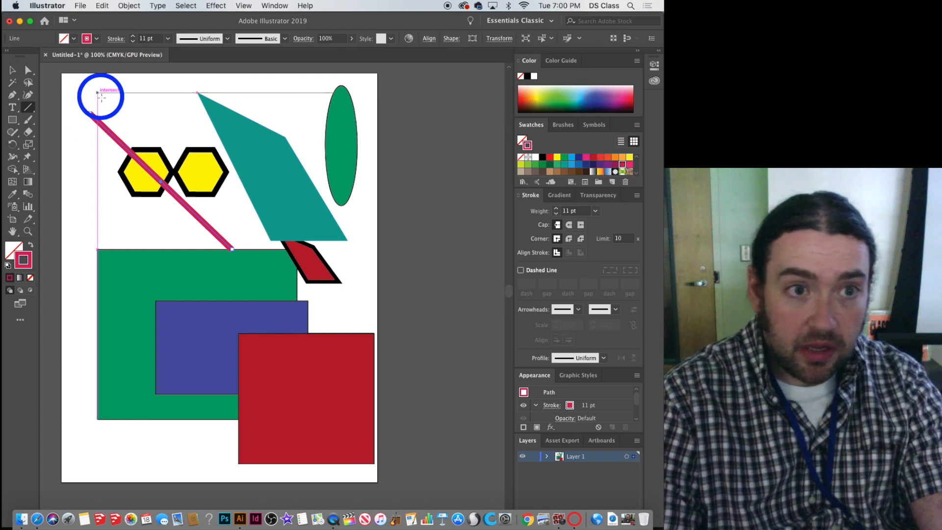
left_click(134, 37)
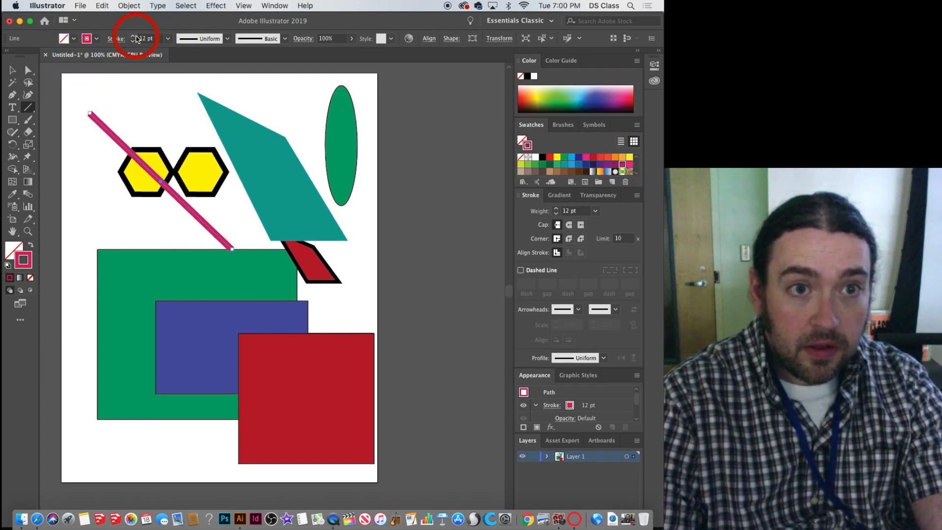
left_click(134, 37)
left_click(134, 37)
Draw three more diagonal lines across the shapes, plus a horizontal and a vertical line near the page's upper left
left_click_drag(184, 106, 127, 235)
left_click_drag(109, 114, 320, 174)
left_click_drag(316, 112, 220, 328)
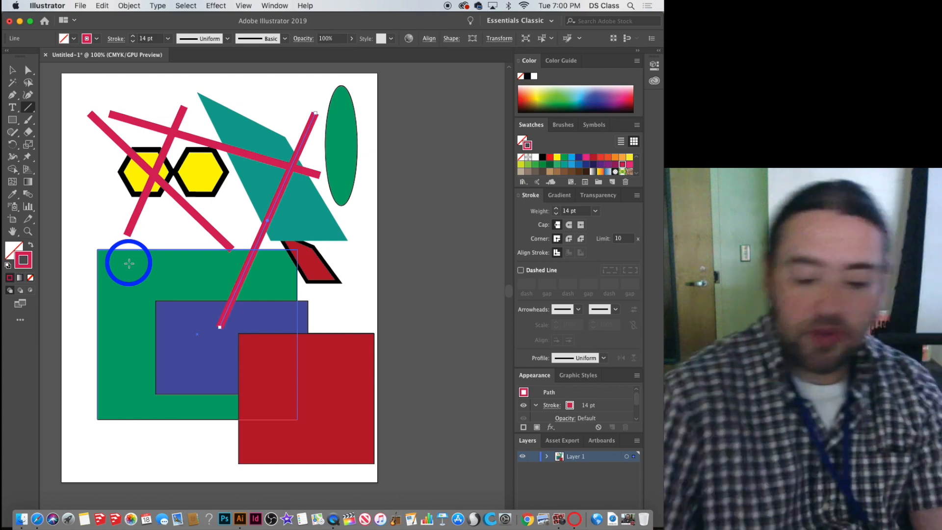
mouse_move(98, 90)
left_mouse_down()
mouse_move(167, 91)
mouse_move(181, 123)
mouse_move(181, 231)
left_mouse_up()
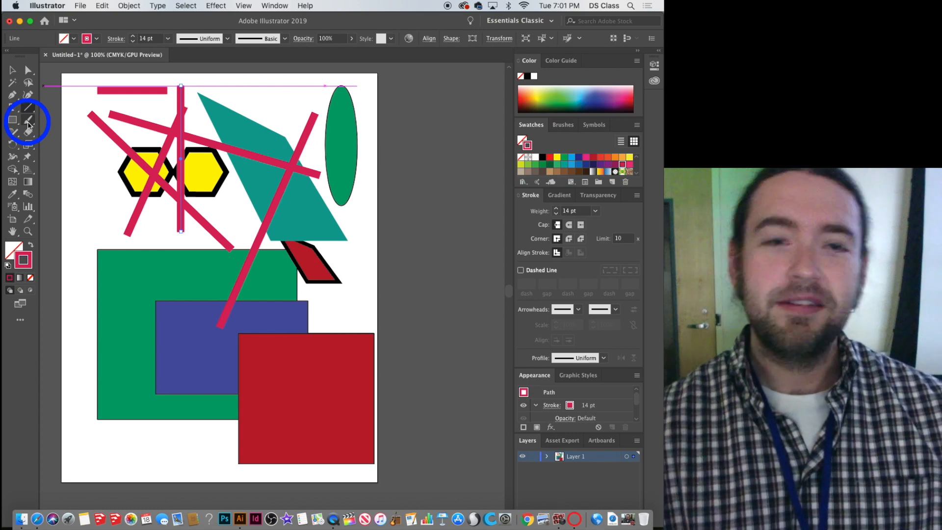
Move the long shallow diagonal line down over the green rectangle and the vertical line to the page's left edge
left_click(28, 125)
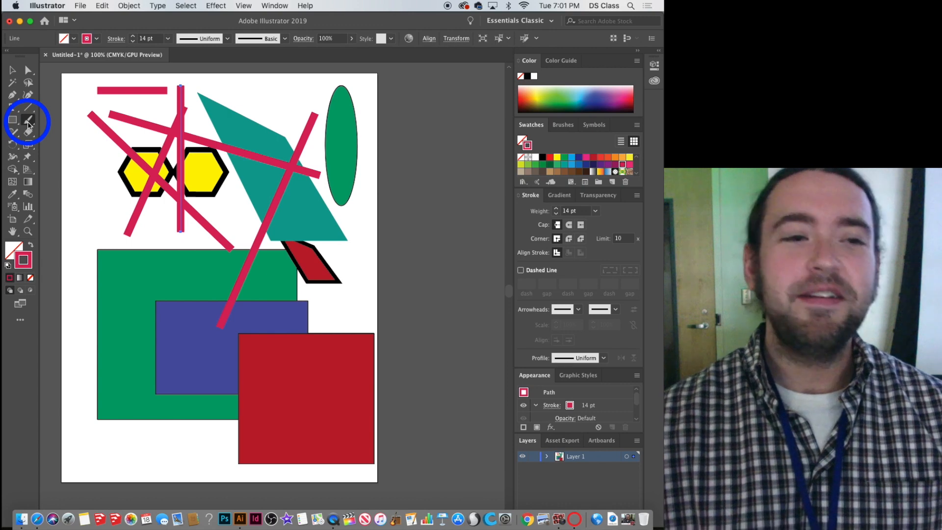
left_click(28, 124)
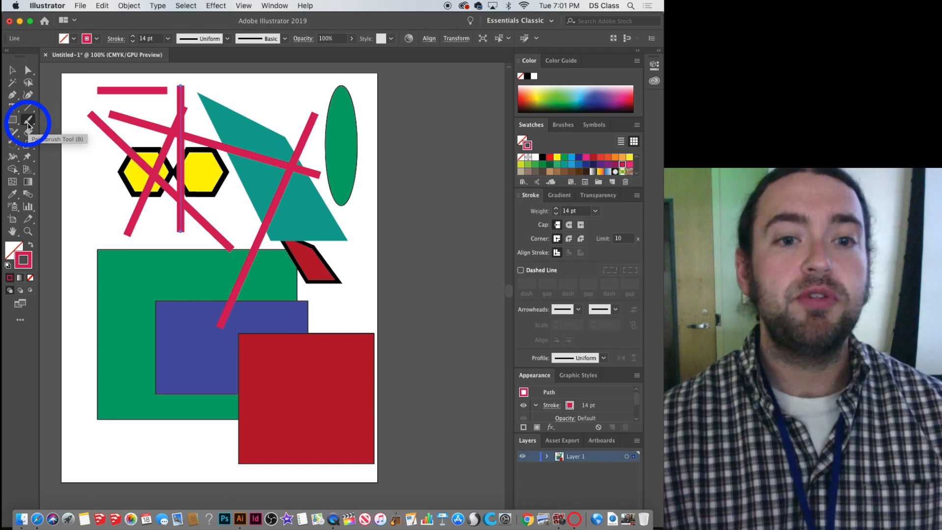
left_click(13, 70)
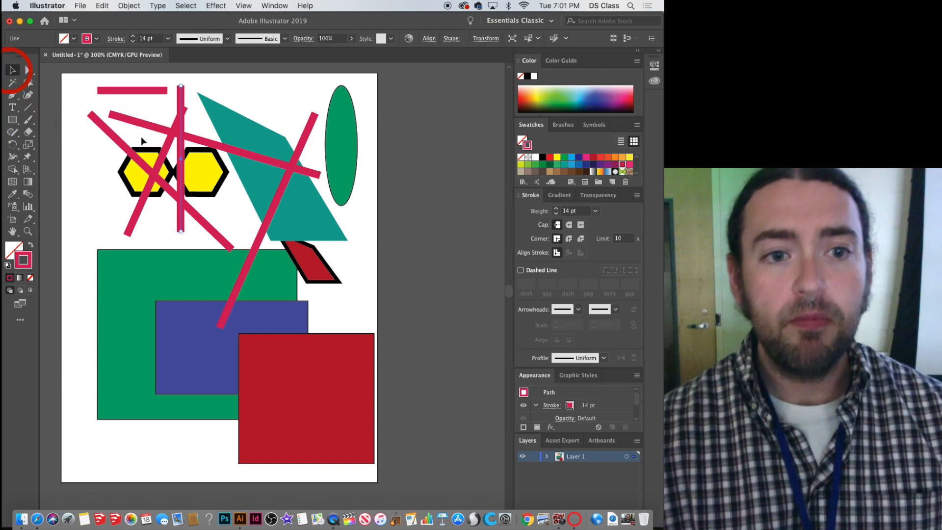
left_click_drag(172, 134, 76, 228)
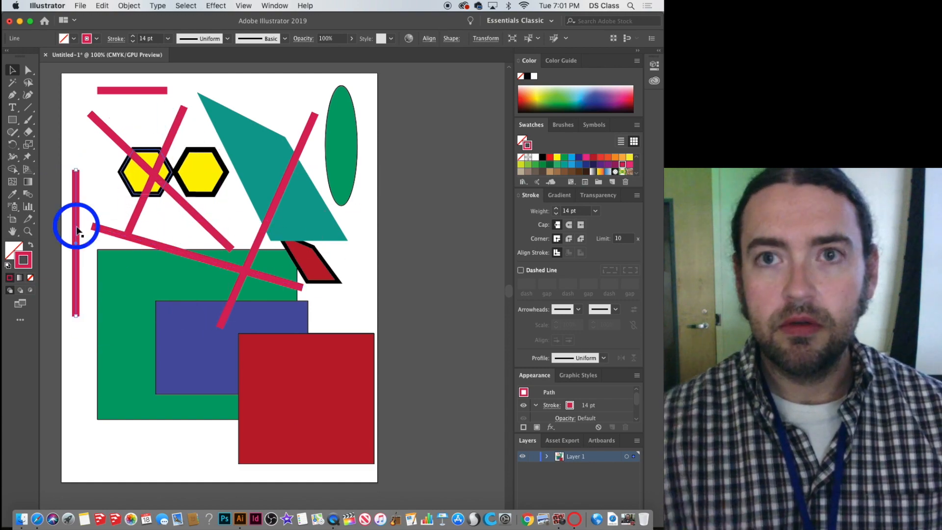
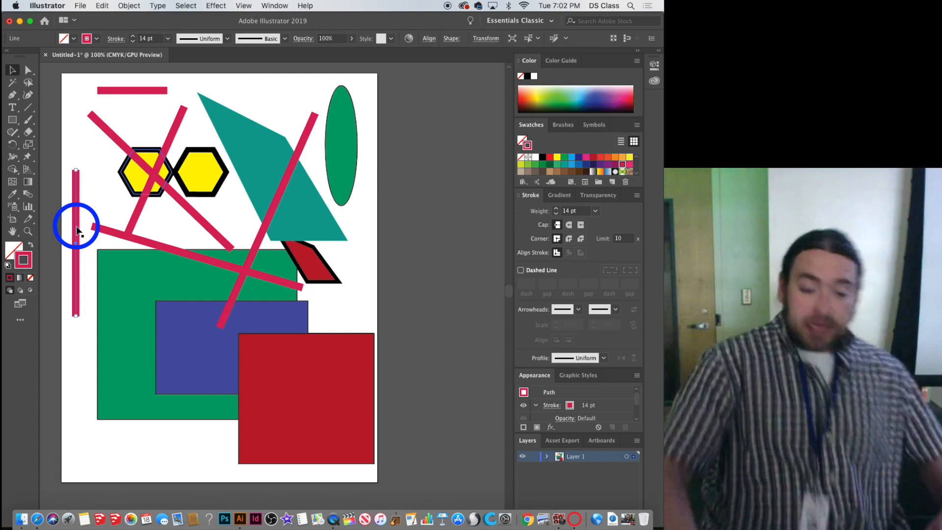
Delete all artwork from the artboard and paint several freehand curves, scribbles and zigzags with the Paintbrush tool
key("super+a")
key("BackSpace")
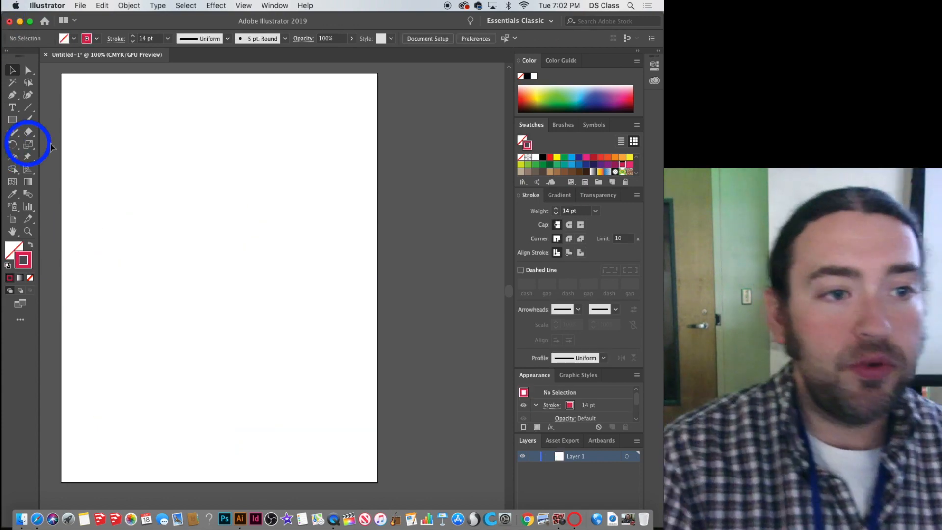
left_click(36, 122)
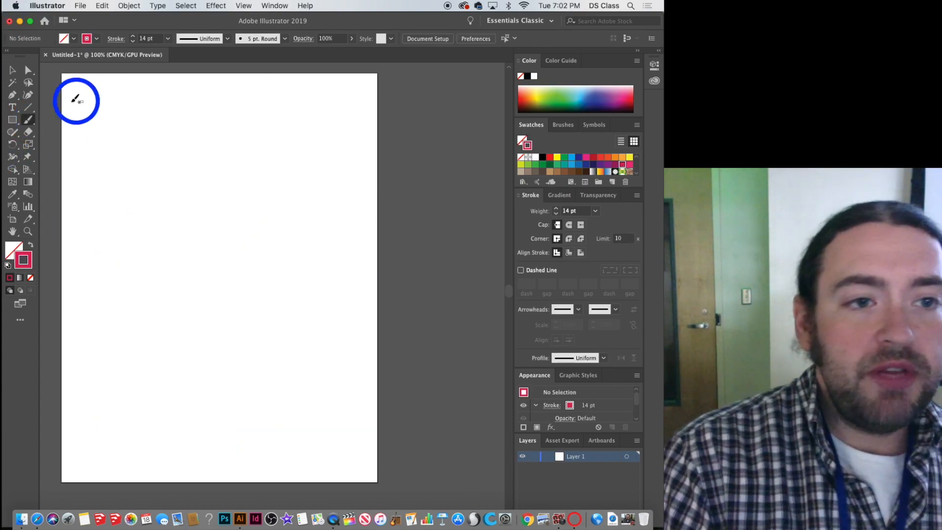
mouse_move(76, 101)
left_mouse_down()
mouse_move(122, 104)
mouse_move(129, 122)
mouse_move(110, 152)
mouse_move(157, 190)
mouse_move(241, 129)
mouse_move(315, 179)
mouse_move(252, 229)
mouse_move(300, 326)
left_mouse_up()
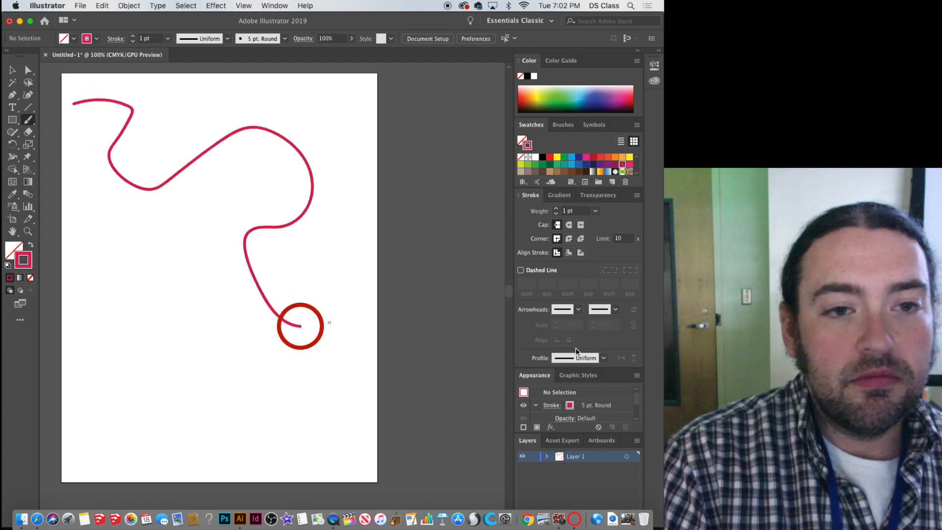
mouse_move(156, 137)
left_mouse_down()
mouse_move(159, 113)
mouse_move(175, 95)
mouse_move(159, 113)
left_mouse_up()
mouse_move(120, 269)
left_mouse_down()
mouse_move(143, 222)
mouse_move(107, 273)
mouse_move(134, 284)
mouse_move(170, 255)
mouse_move(118, 248)
mouse_move(316, 276)
left_mouse_up()
mouse_move(122, 337)
left_mouse_down()
mouse_move(117, 376)
mouse_move(152, 378)
mouse_move(213, 408)
left_mouse_up()
mouse_move(194, 346)
left_mouse_down()
mouse_move(178, 376)
mouse_move(356, 358)
left_mouse_up()
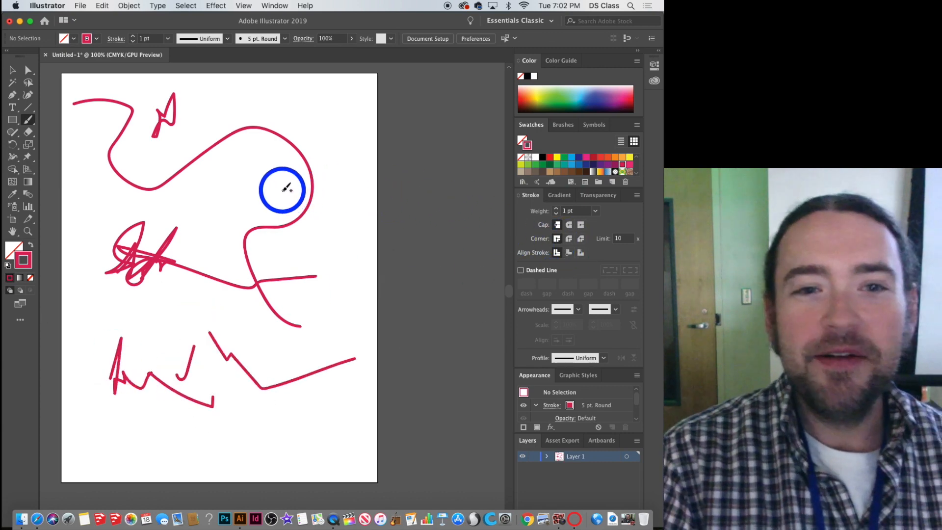
Delete all the brush strokes and paint a cursive squiggle with a nearly straight diagonal stroke above it
key("super+a")
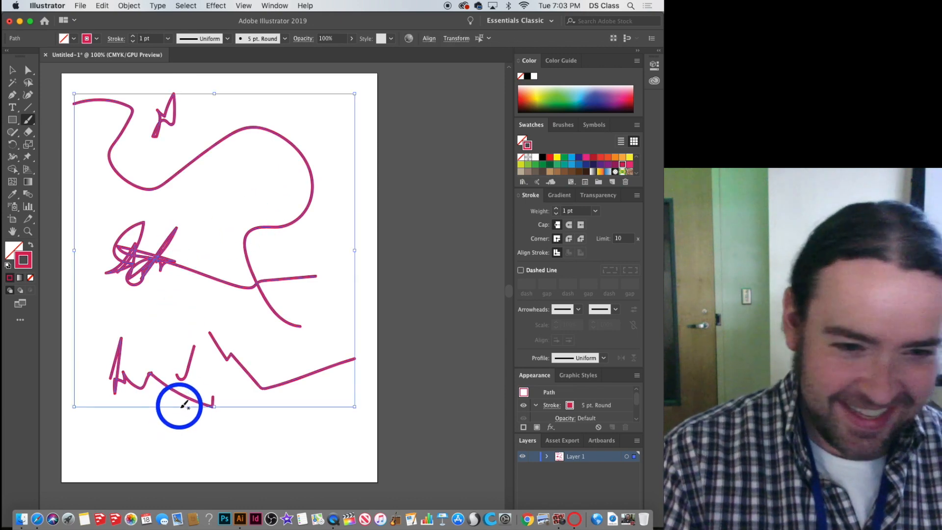
key("BackSpace")
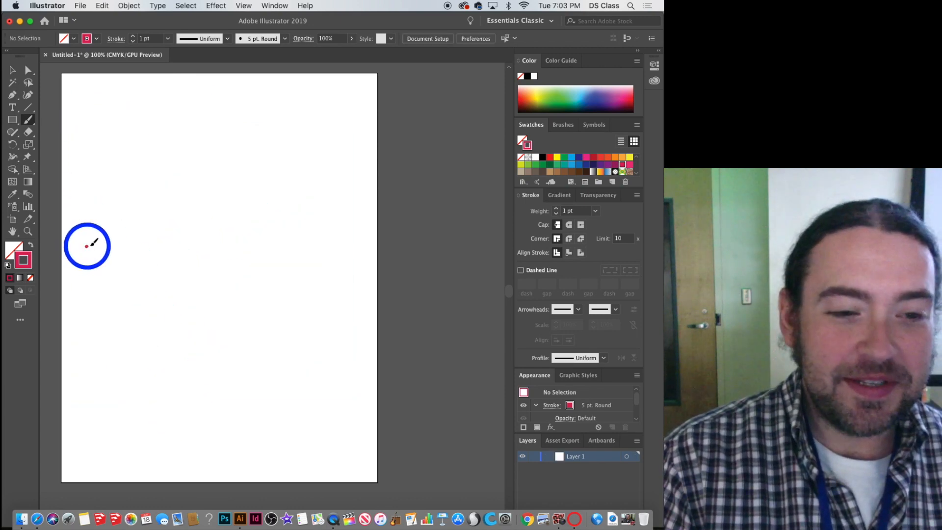
mouse_move(87, 246)
left_mouse_down()
mouse_move(128, 200)
mouse_move(109, 239)
mouse_move(89, 241)
mouse_move(138, 210)
mouse_move(145, 246)
mouse_move(219, 225)
left_mouse_up()
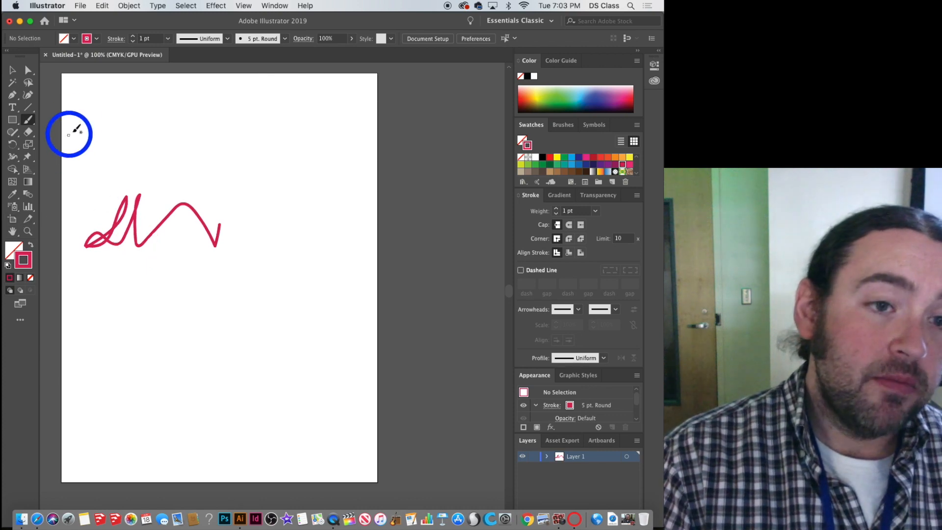
left_click_drag(77, 85, 276, 230)
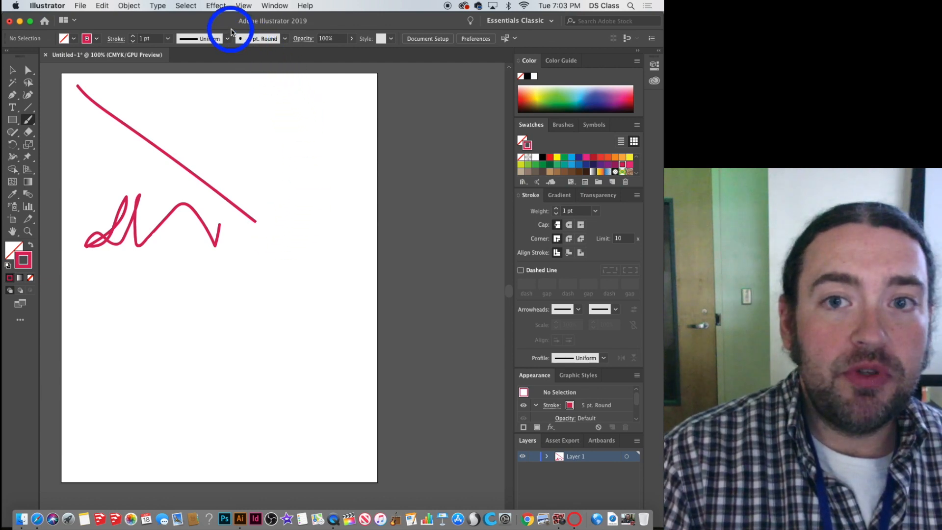
Show the Brushes panel and load the decorative Elegant Curl & Floral Brush Set library
left_click(271, 10)
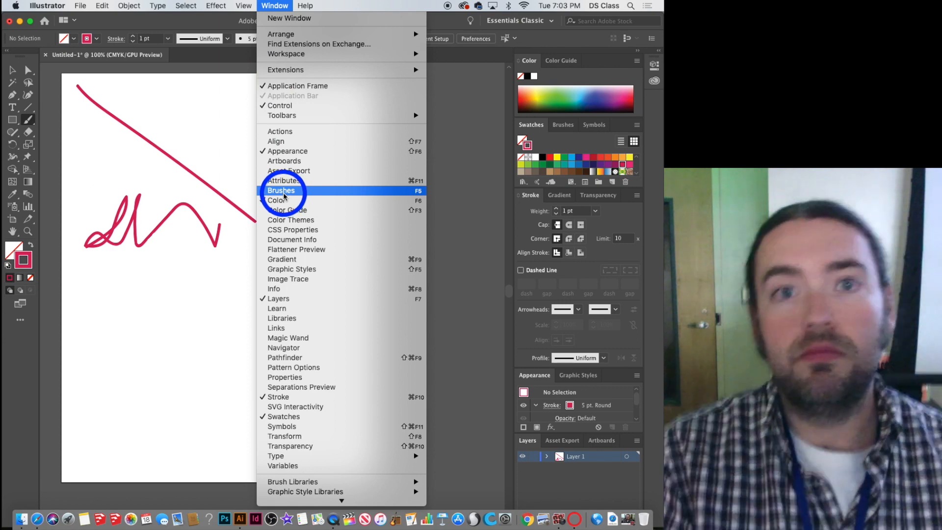
left_click(283, 192)
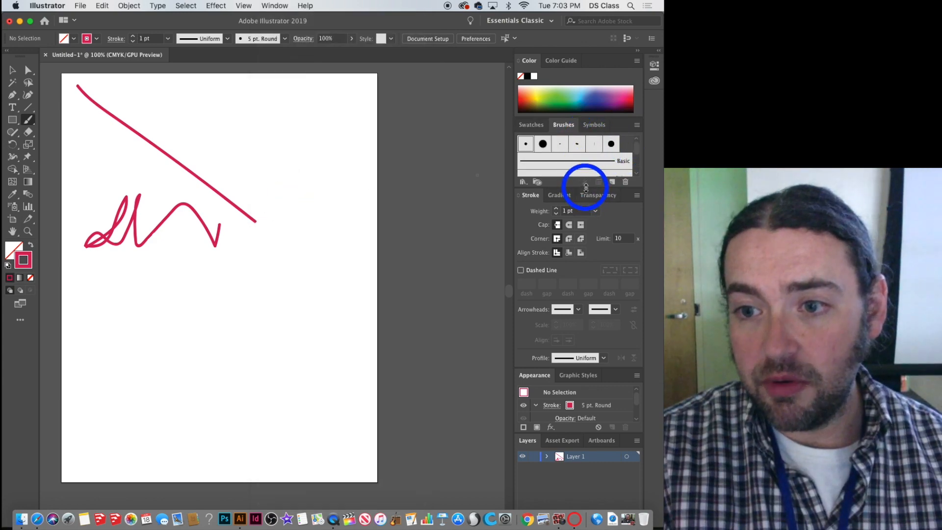
left_click_drag(586, 189, 592, 262)
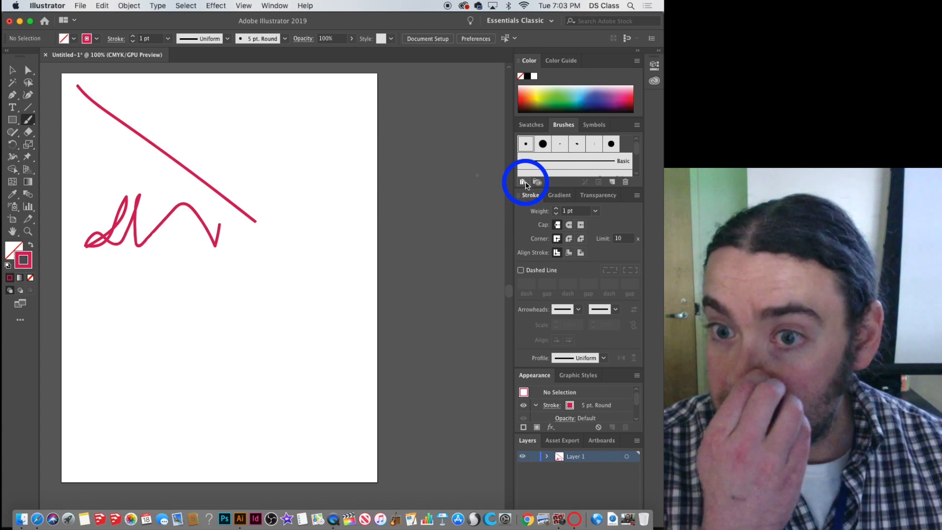
left_click(524, 182)
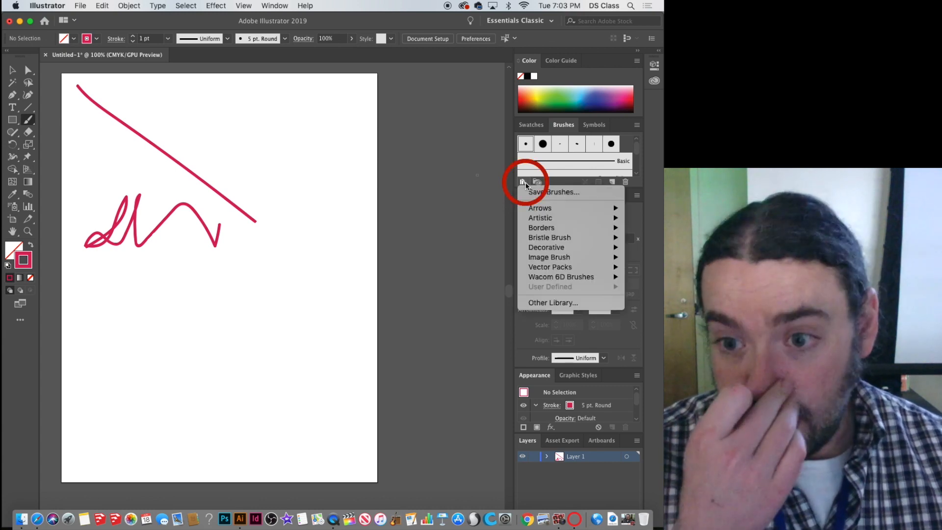
key("XF86MonBrightnessUp")
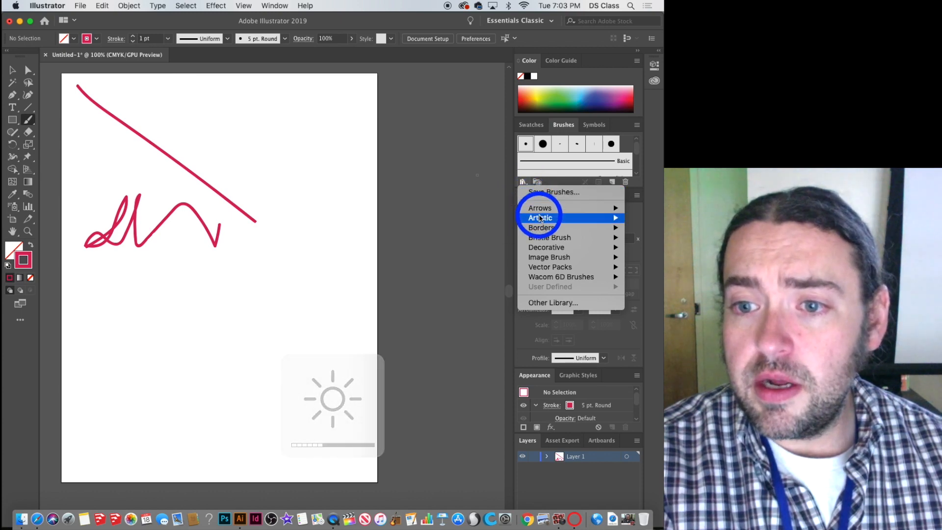
mouse_move(540, 218)
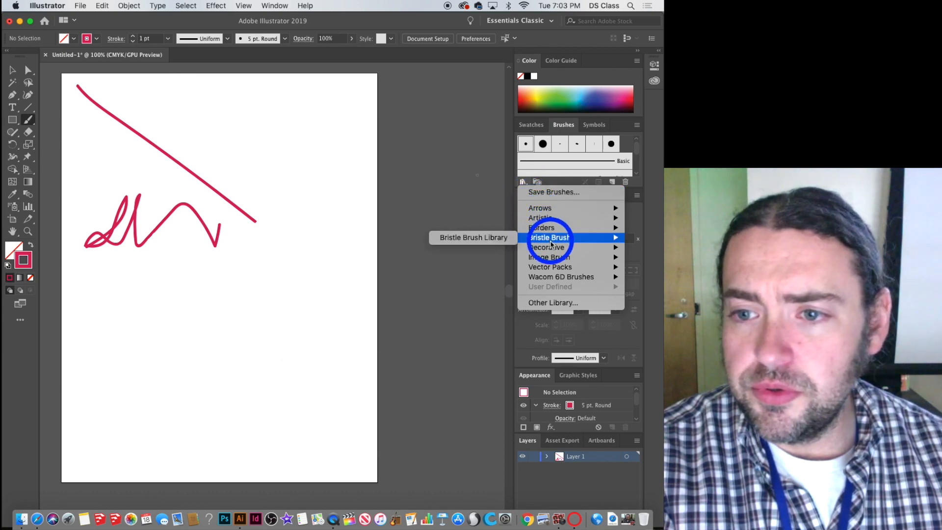
mouse_move(553, 251)
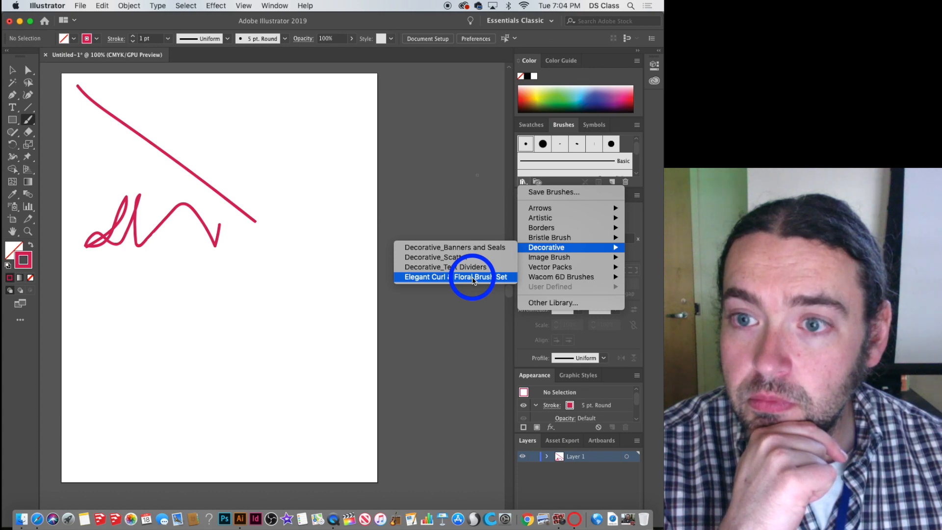
left_click(474, 279)
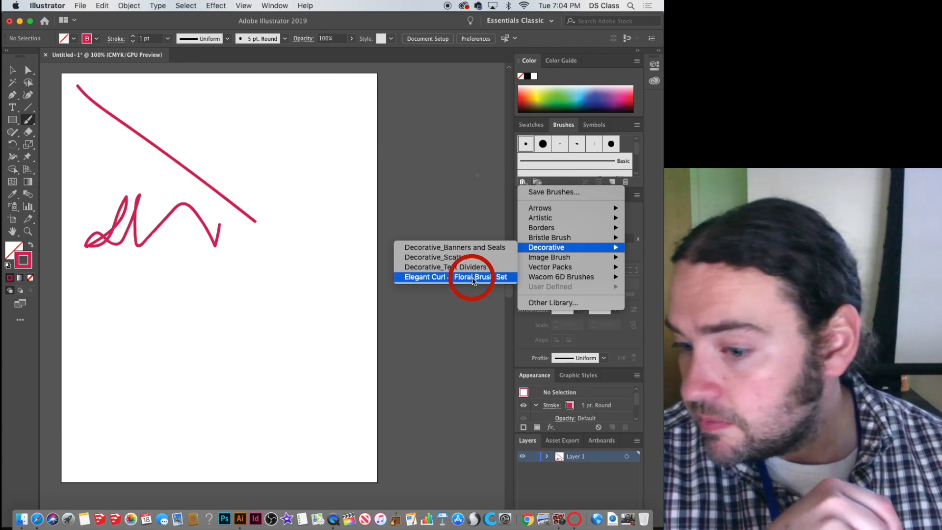
left_click(473, 281)
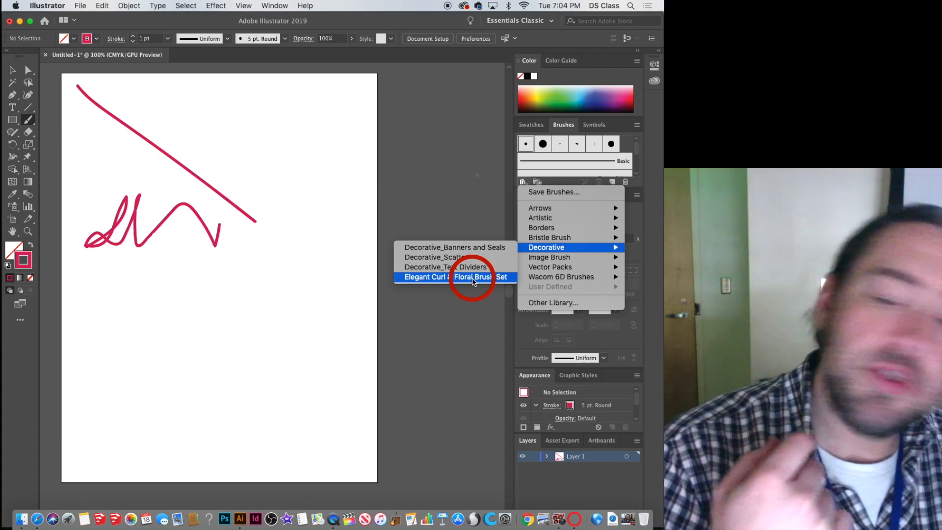
left_click(473, 281)
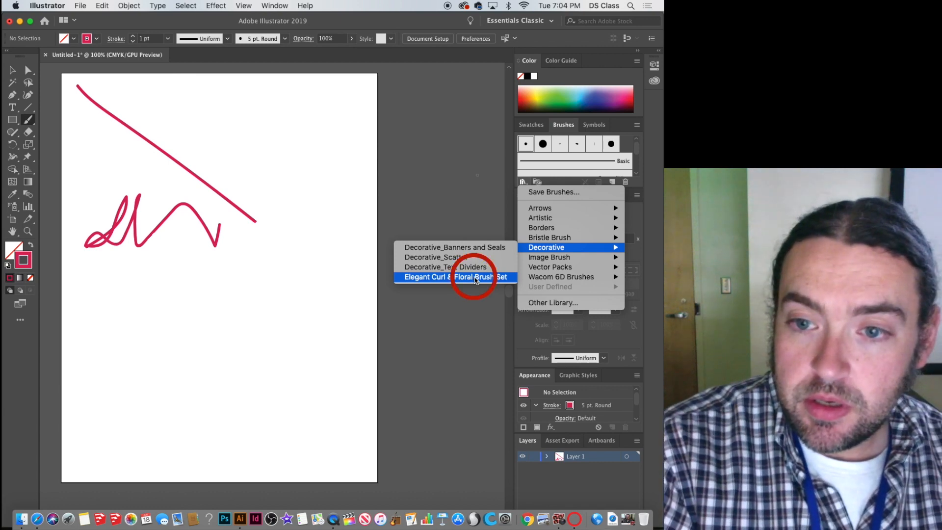
left_click(475, 280)
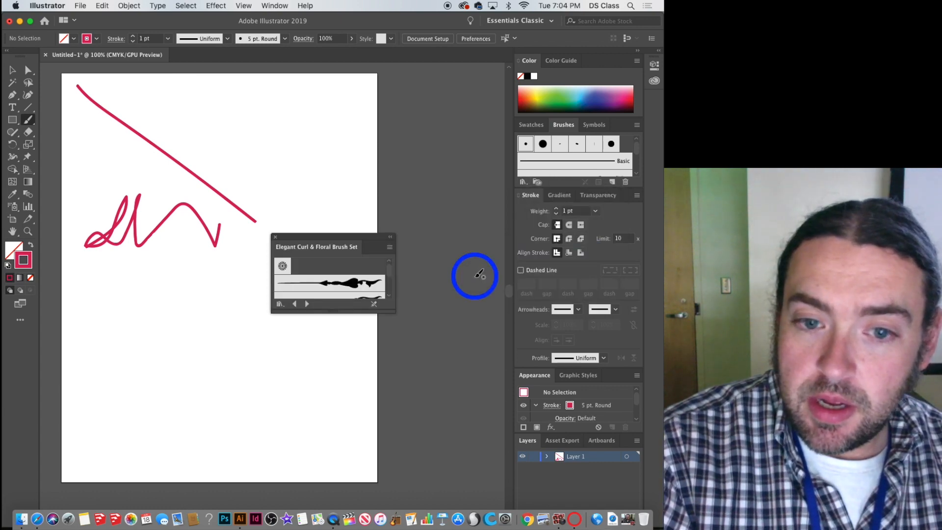
Enlarge the Elegant Curl & Floral Brush Set window and fit it between the artboard and the docked panels
mouse_move(391, 312)
left_mouse_down()
mouse_move(402, 389)
mouse_move(482, 495)
left_mouse_up()
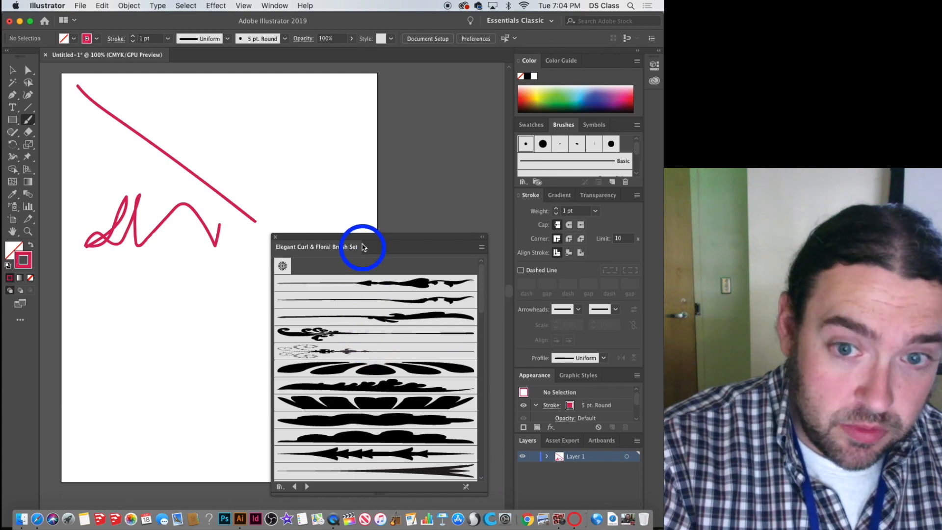
mouse_move(360, 240)
left_mouse_down()
mouse_move(382, 103)
mouse_move(372, 112)
mouse_move(428, 99)
left_mouse_up()
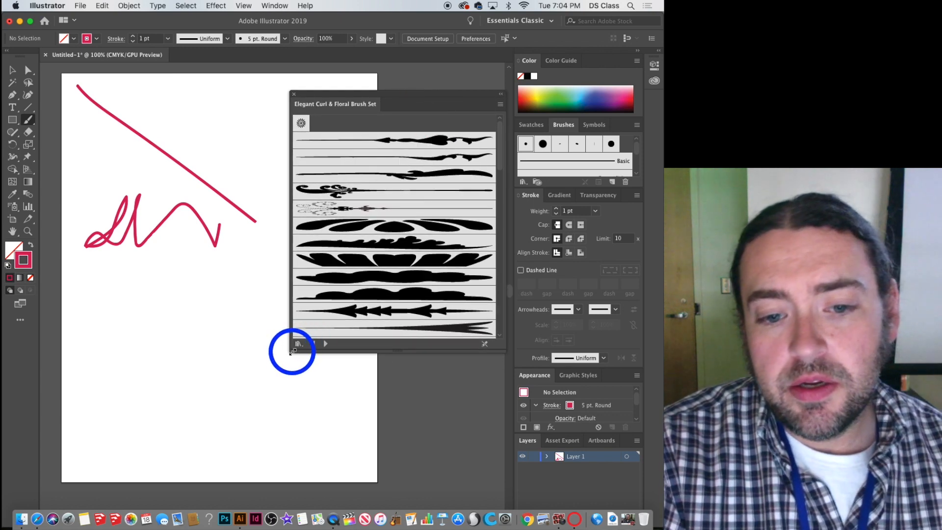
left_click_drag(294, 351, 407, 392)
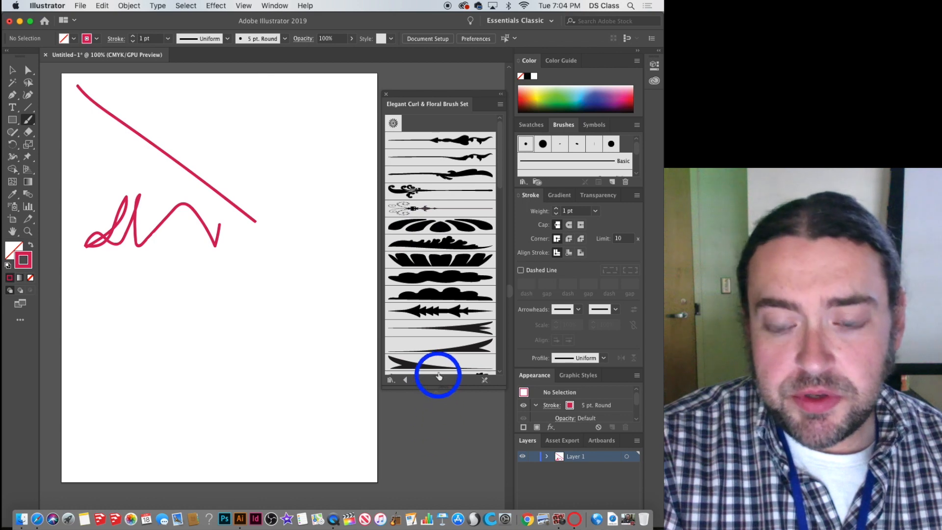
Paint several long sweeping curves across the page with the curled flower-and-stem brush from the floral set
left_click(433, 243)
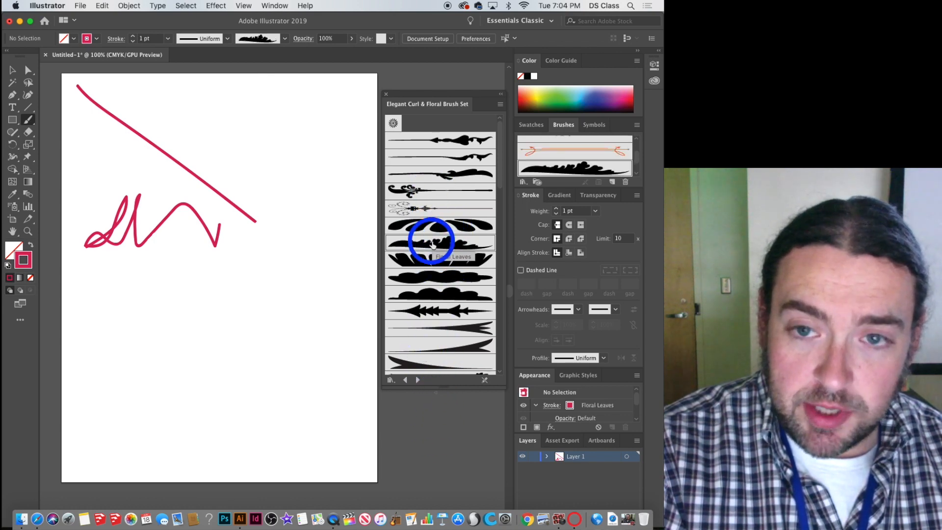
left_click(432, 191)
mouse_move(246, 121)
left_mouse_down()
mouse_move(313, 257)
mouse_move(245, 372)
mouse_move(239, 420)
mouse_move(175, 224)
mouse_move(299, 175)
mouse_move(368, 120)
left_mouse_up()
mouse_move(234, 275)
left_mouse_down()
mouse_move(149, 362)
mouse_move(145, 392)
left_mouse_up()
mouse_move(128, 96)
left_mouse_down()
mouse_move(154, 132)
mouse_move(259, 174)
mouse_move(327, 321)
mouse_move(345, 396)
left_mouse_up()
Paint a wavy stroke across the middle of the page with the Cloudy Full brush and a shorter arc below with Cloudy Half
left_click(454, 283)
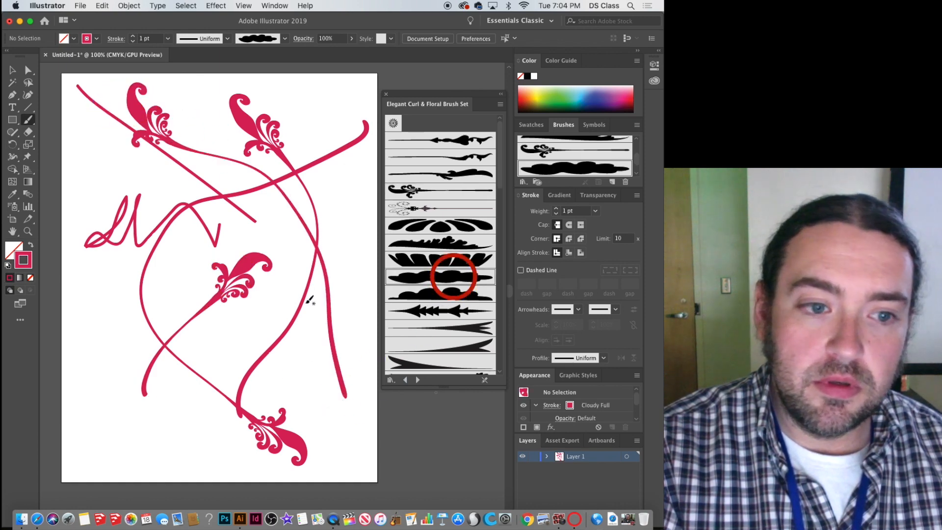
mouse_move(111, 279)
left_mouse_down()
mouse_move(121, 297)
mouse_move(227, 275)
mouse_move(324, 301)
left_mouse_up()
left_click(427, 296)
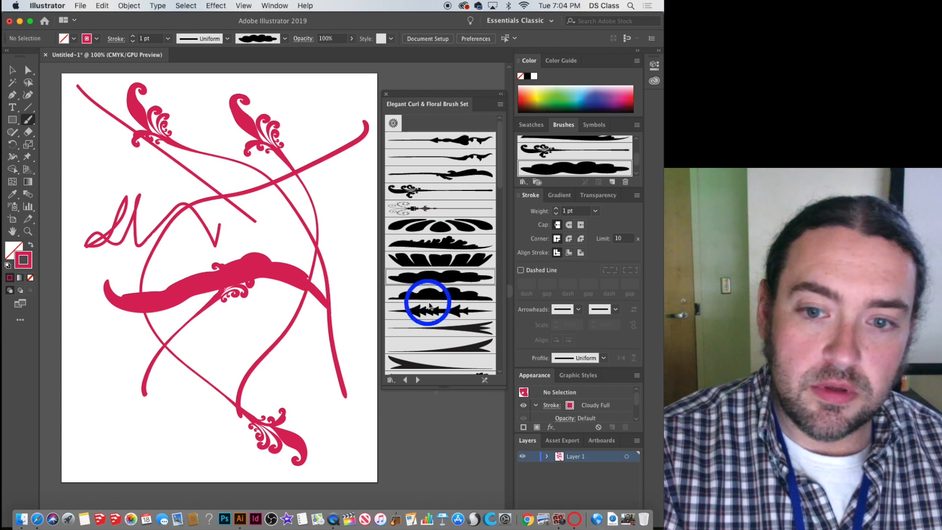
mouse_move(156, 392)
left_mouse_down()
mouse_move(274, 361)
mouse_move(284, 379)
left_mouse_up()
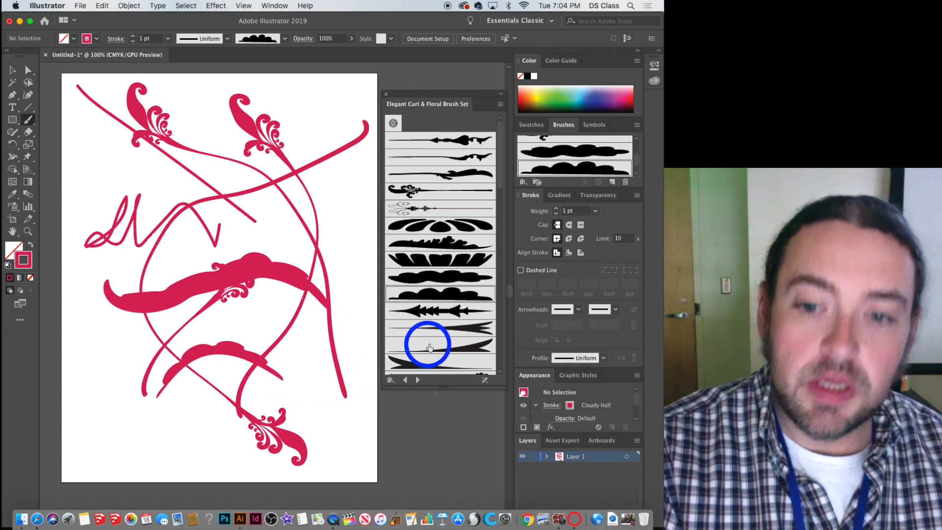
Paint three long, mostly vertical strokes over the artwork with the Fleur Di Li brush
left_click(451, 210)
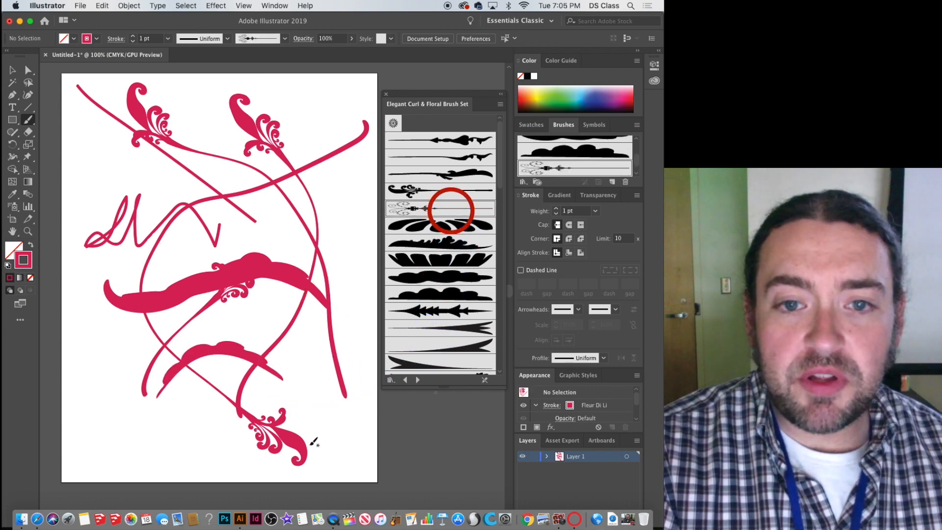
mouse_move(329, 195)
left_mouse_down()
mouse_move(335, 361)
mouse_move(310, 454)
left_mouse_up()
left_click_drag(301, 105, 169, 406)
left_click(397, 164)
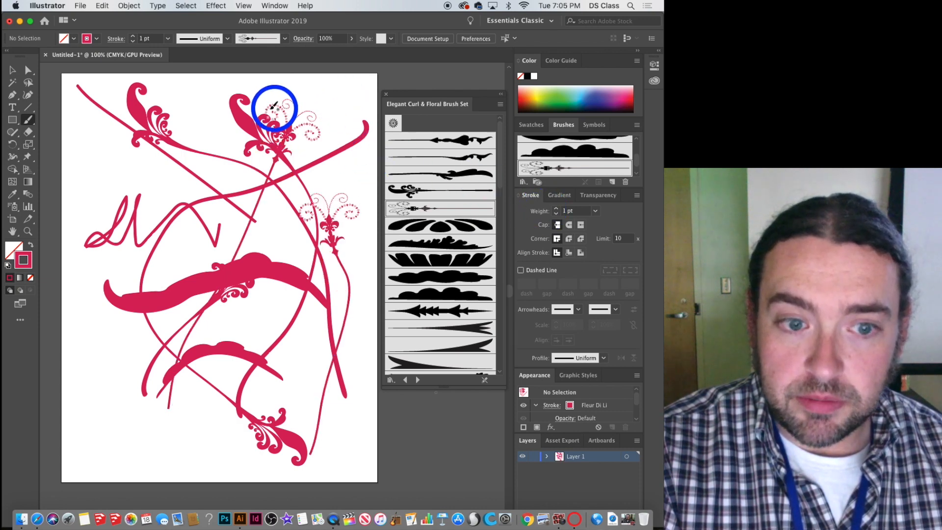
left_click_drag(225, 147, 255, 405)
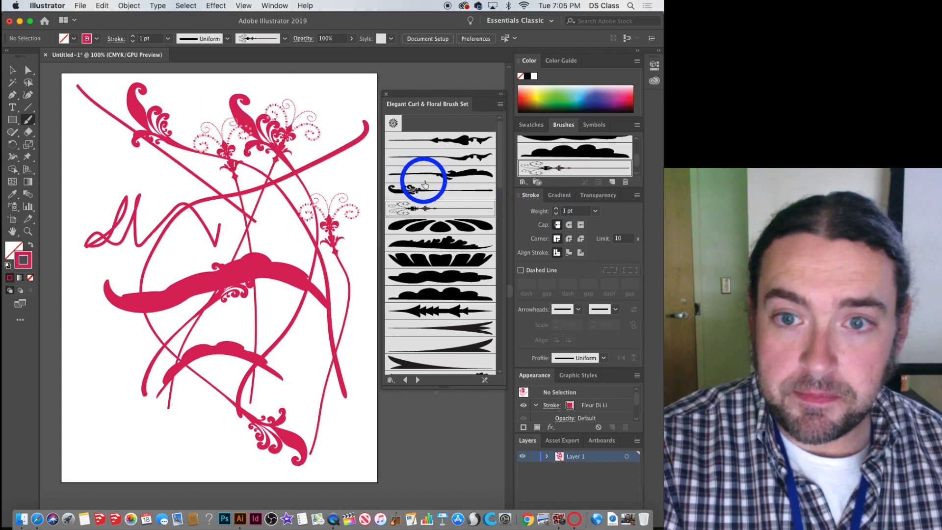
Look through more brushes in the floral set and delete all the artwork from the artboard
scroll(431, 179, "down", 3)
scroll(431, 180, "down", 4)
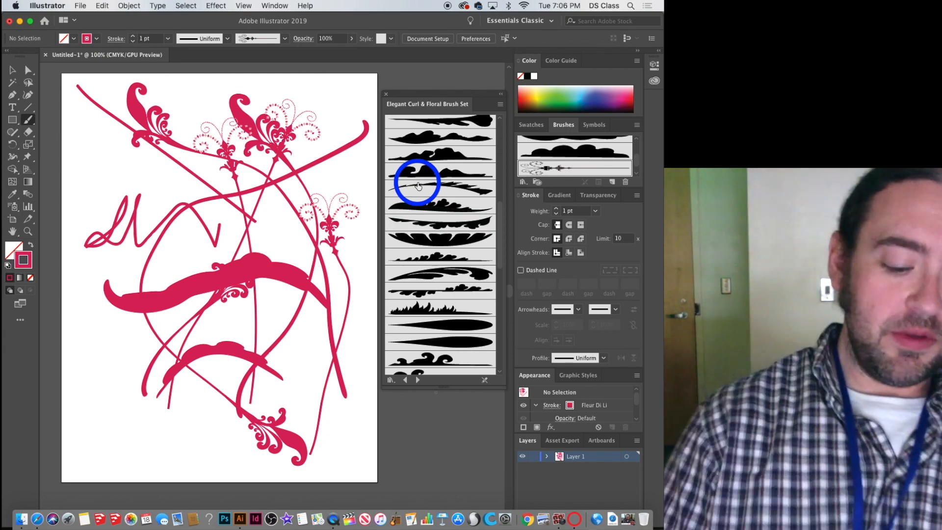
key("super+a")
key("Delete")
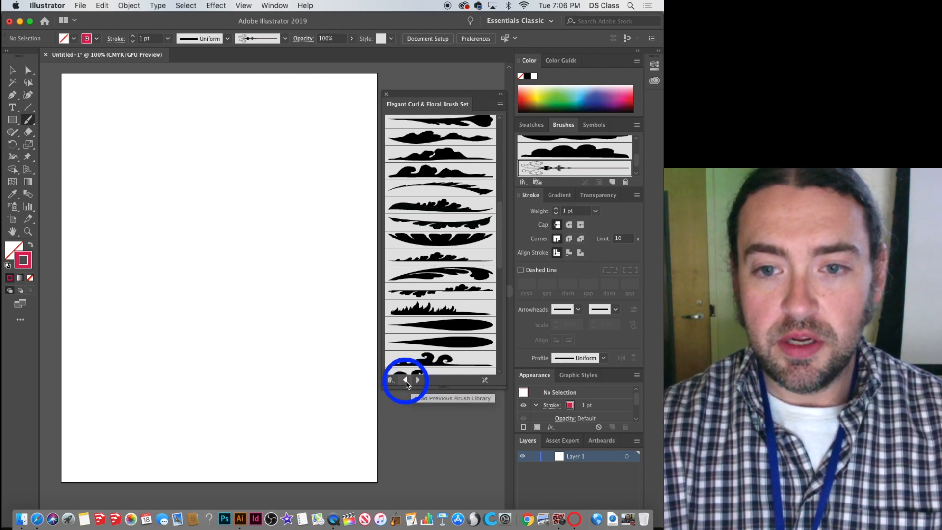
Step through the neighbouring brush libraries and load Decorative_Text Dividers
left_click(405, 381)
left_click(406, 380)
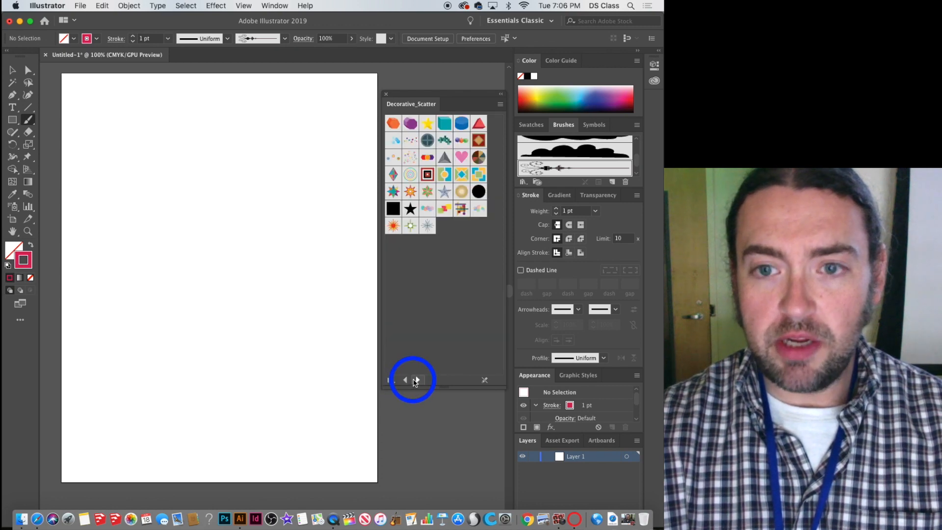
left_click(416, 381)
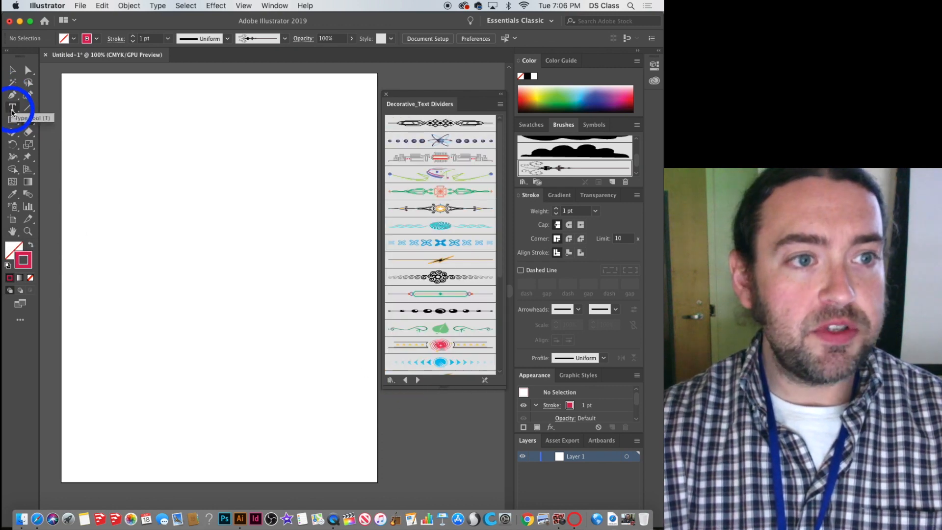
Draw a nearly square rectangle in the page's upper half, swap its crimson stroke to the fill, and add a 12 pt stroke
left_click(13, 121)
left_click_drag(125, 153, 293, 302)
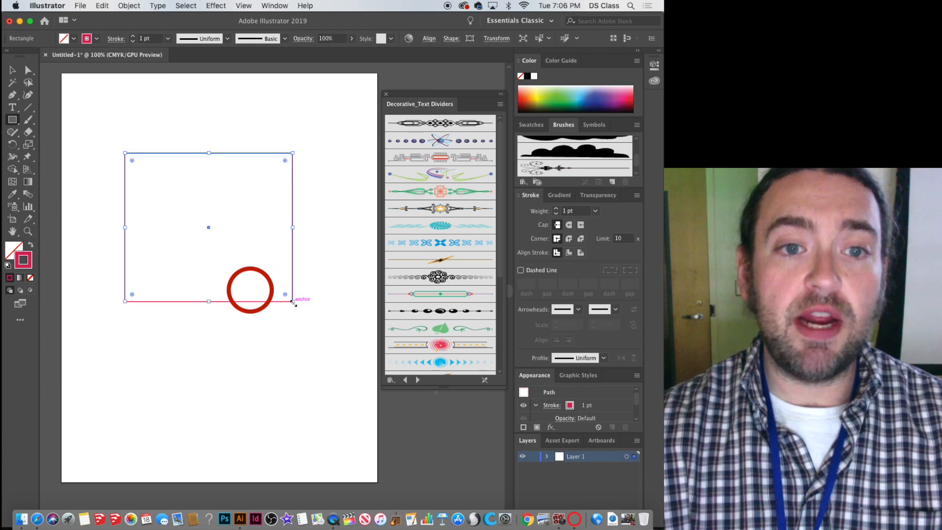
left_click(31, 244)
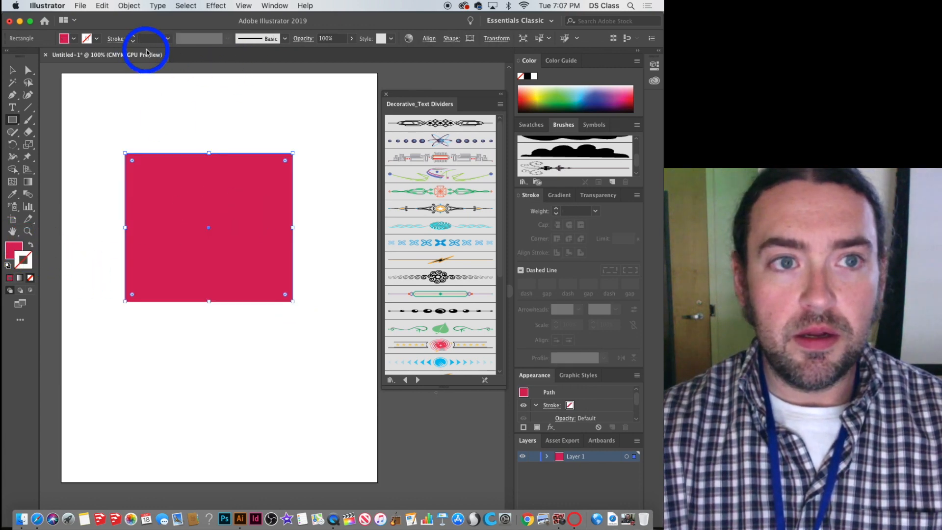
left_click(166, 39)
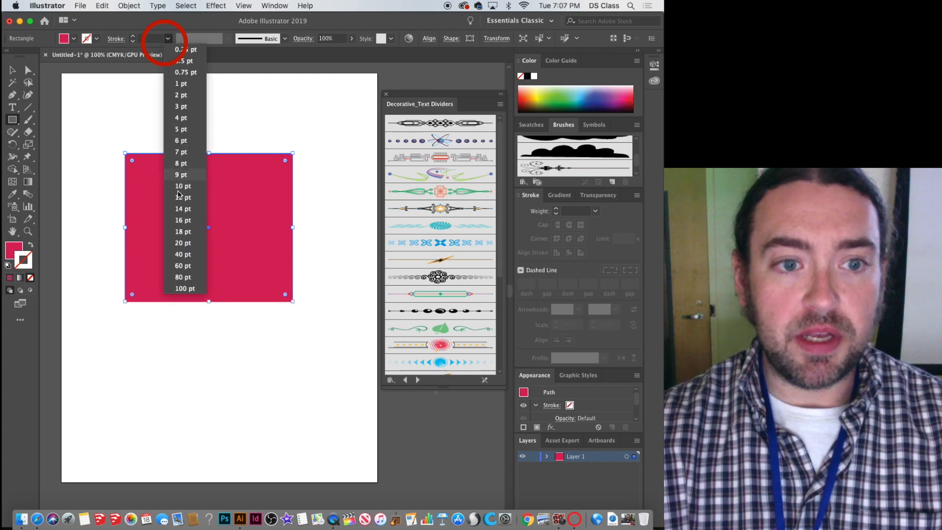
left_click(179, 196)
Try the Text Divider 7, Text Divider 4 and Text Divider 15 brushes on the rectangle's outline
left_click(461, 226)
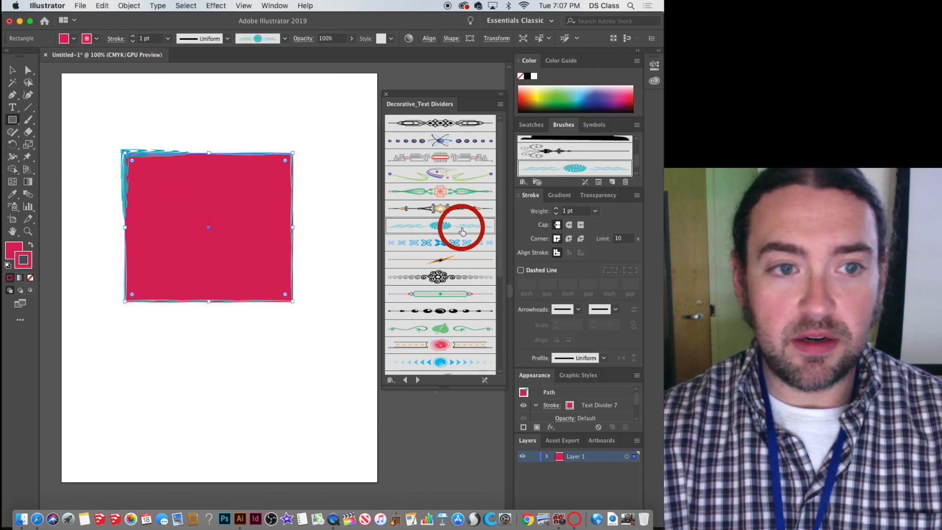
left_click(446, 180)
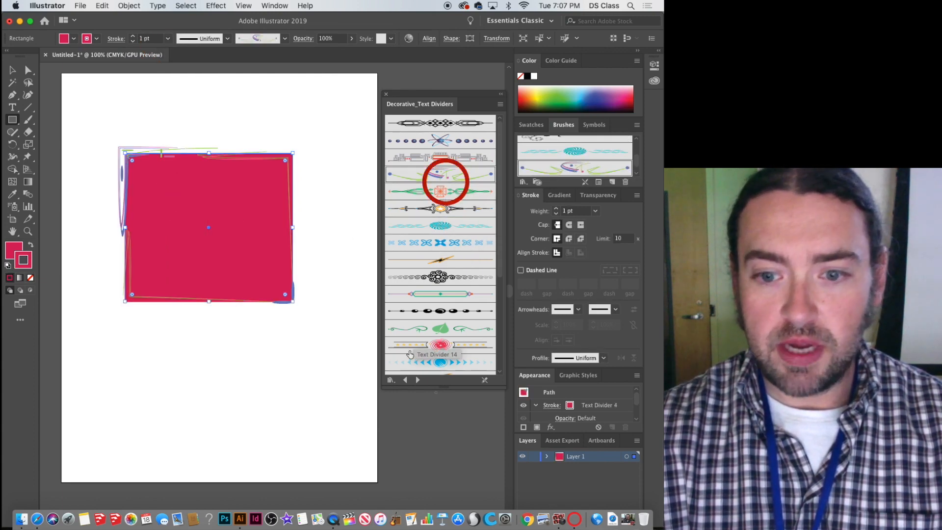
left_click(436, 358)
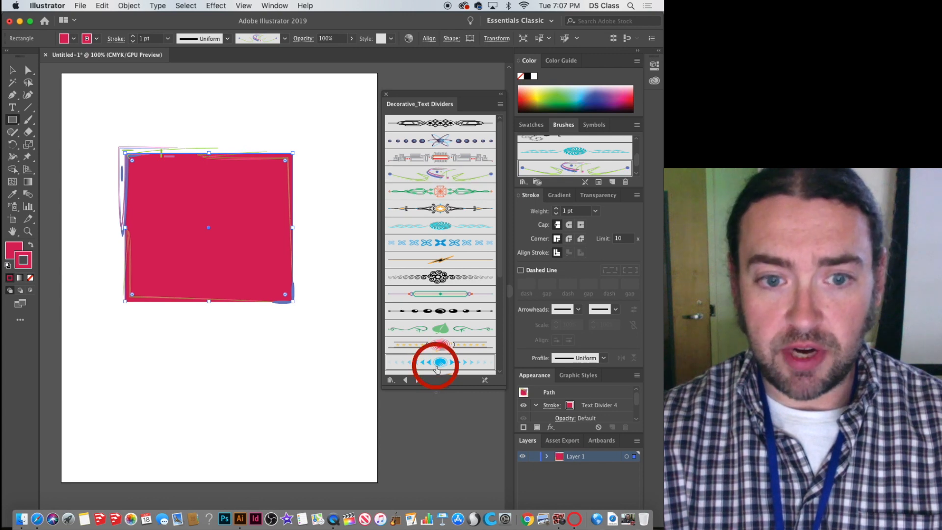
Load the Borders_Primitive brush library and apply its Striped brush to the rectangle's outline
left_click(404, 380)
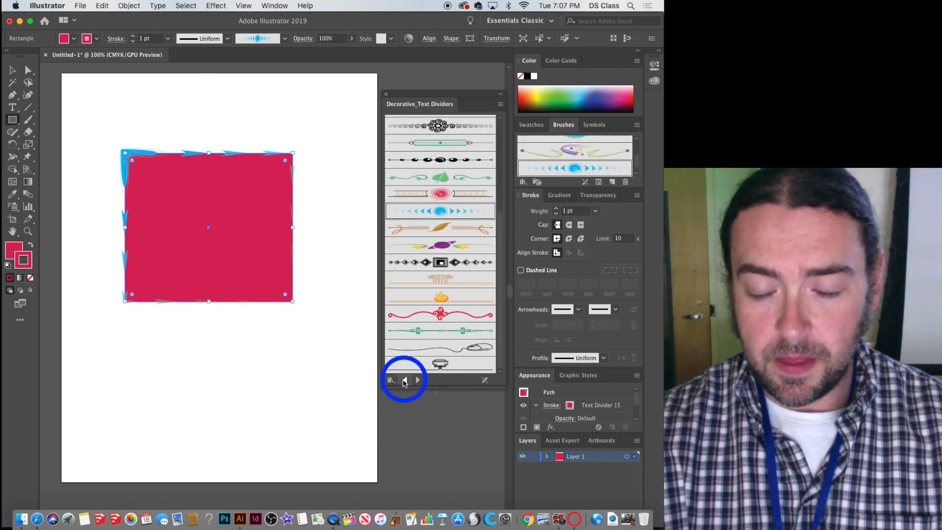
left_click(405, 380)
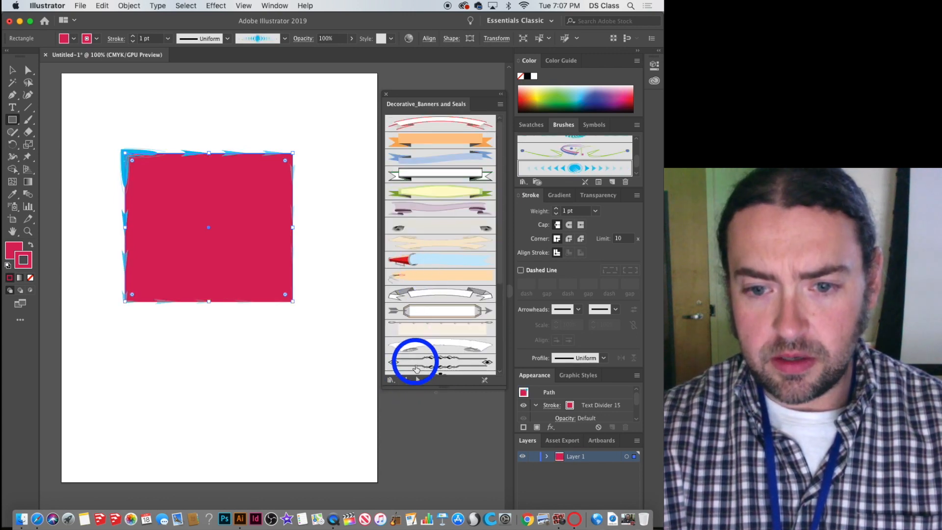
left_click(406, 381)
left_click(406, 381)
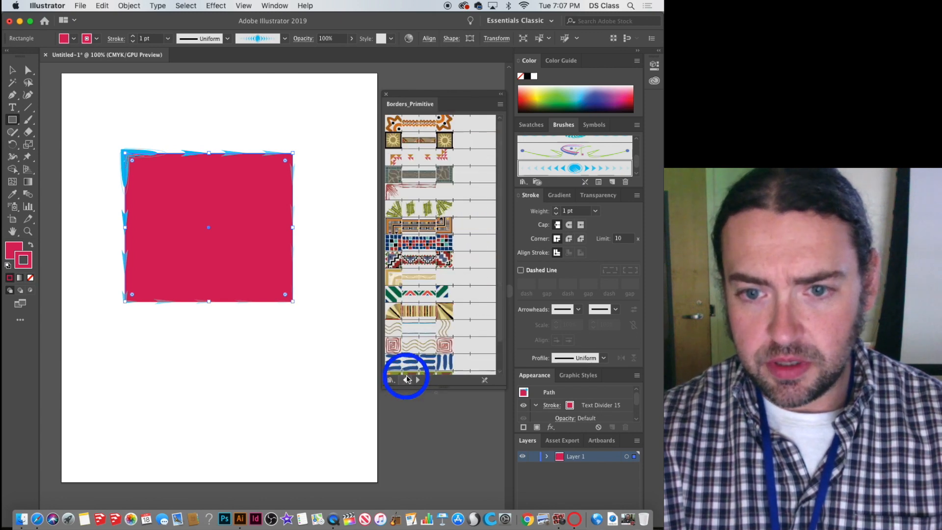
left_click(418, 318)
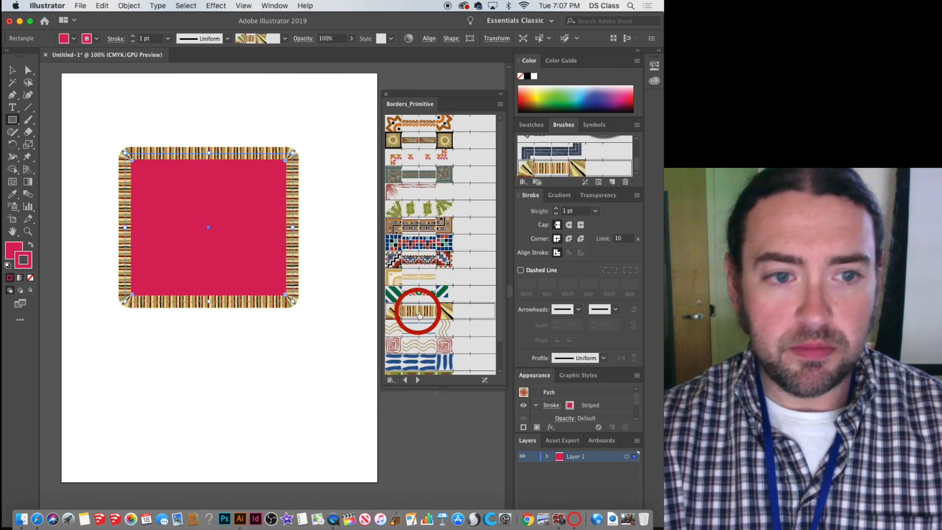
Apply the Celtic border brush to the rectangle, widen and flatten the shape, and compare the Incan brush before returning to Celtic
left_click(396, 174)
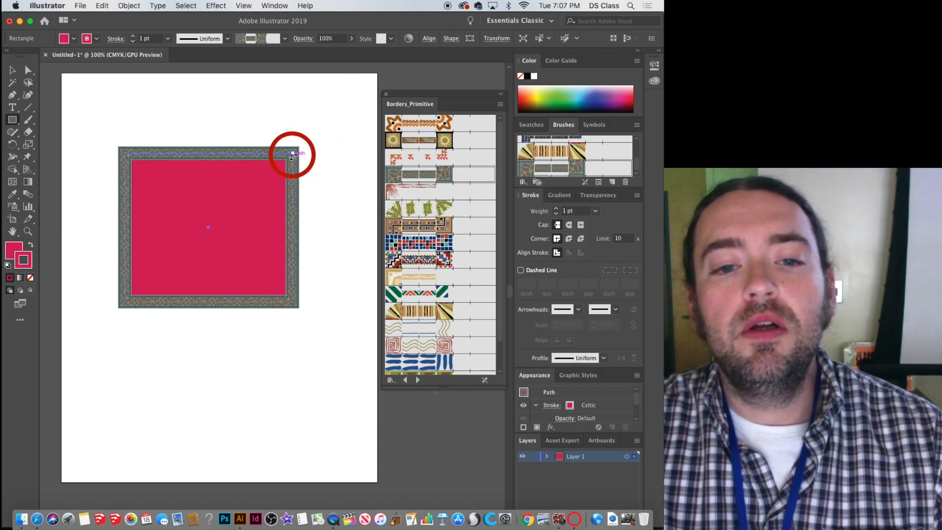
left_click_drag(292, 154, 329, 191)
left_click(443, 225)
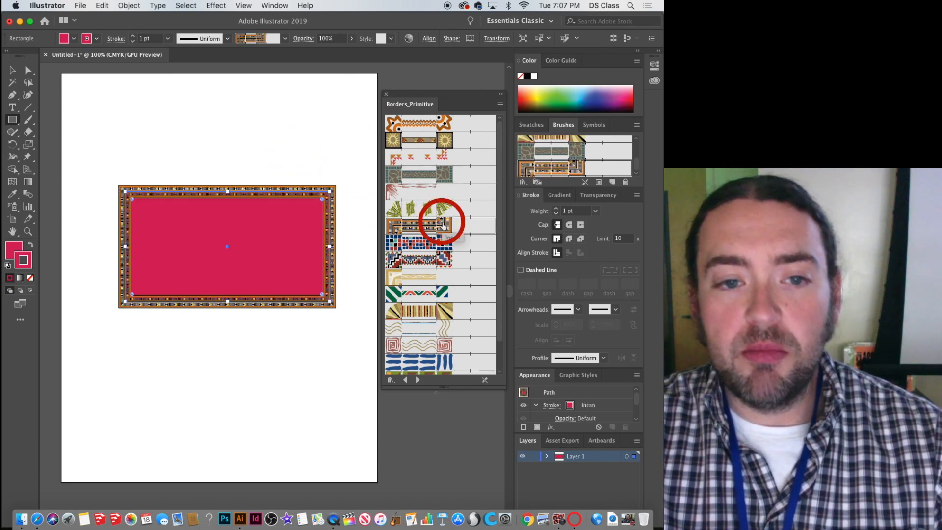
left_click(426, 172)
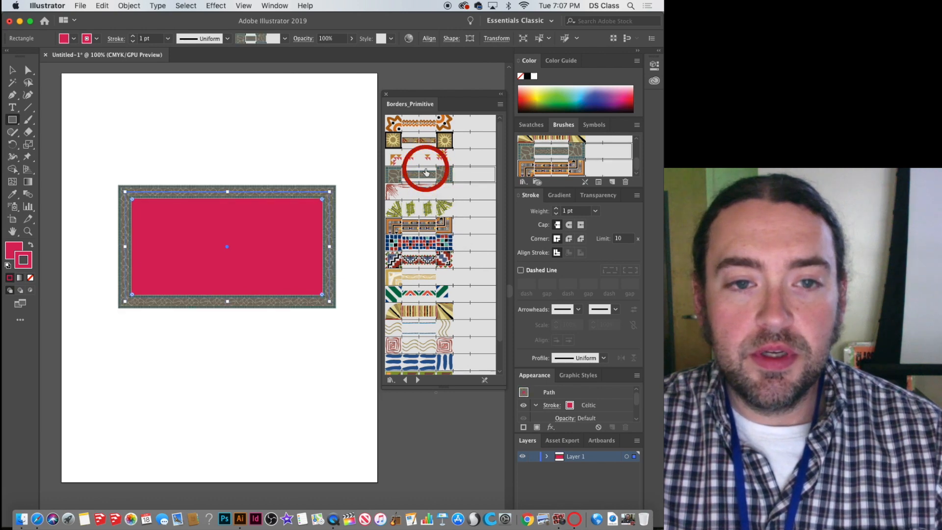
Draw a small circle above the bordered rectangle with the Ellipse tool
left_click(17, 125)
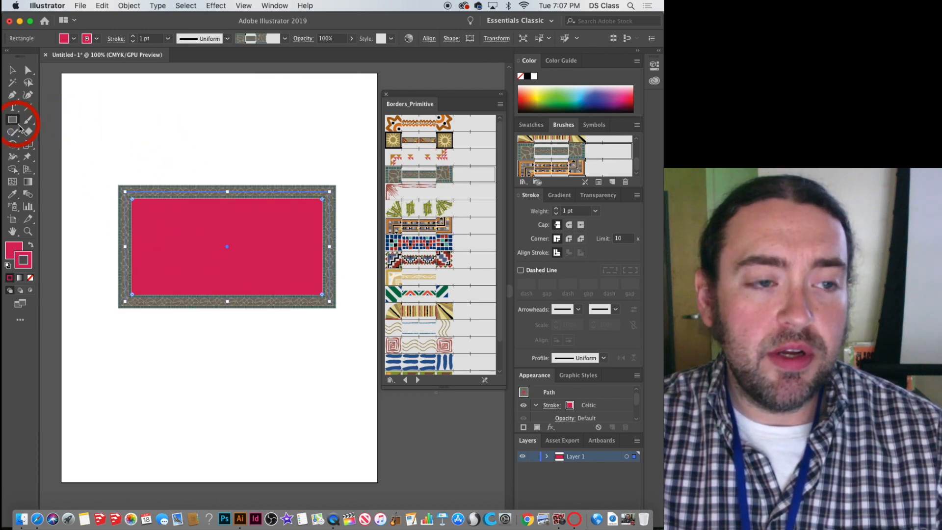
left_click_drag(17, 125, 74, 145)
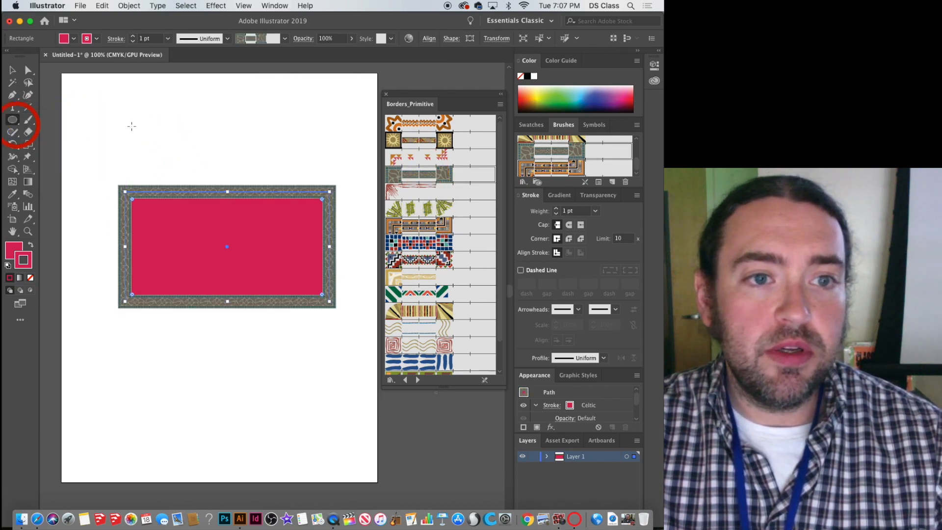
left_click_drag(159, 106, 223, 168)
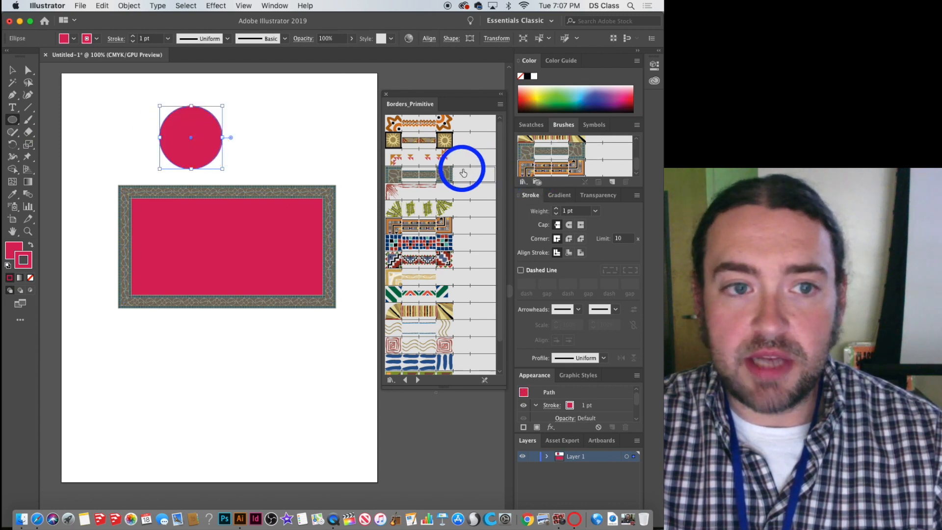
Try the Primitive 3 brush on the circle's outline, and settle on the Mosaic brush
left_click(463, 171)
left_click(406, 358)
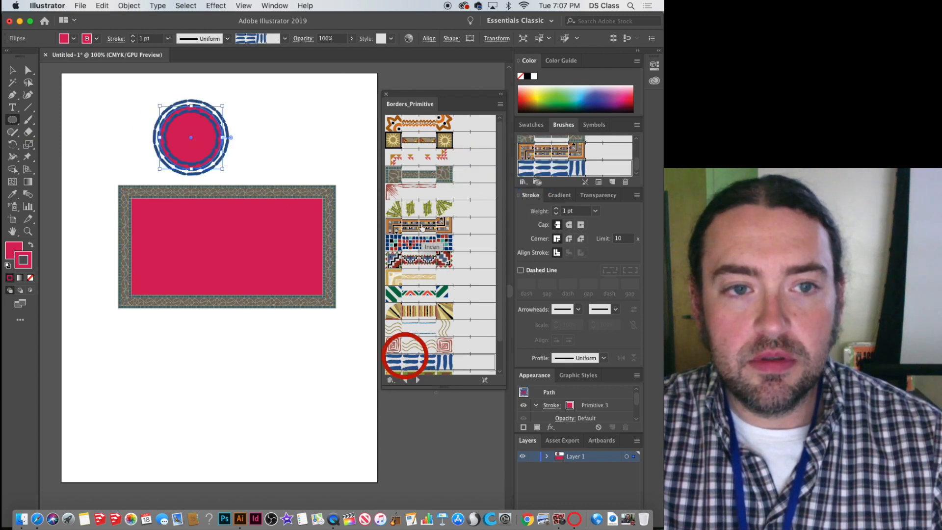
scroll(422, 214, "down", 2)
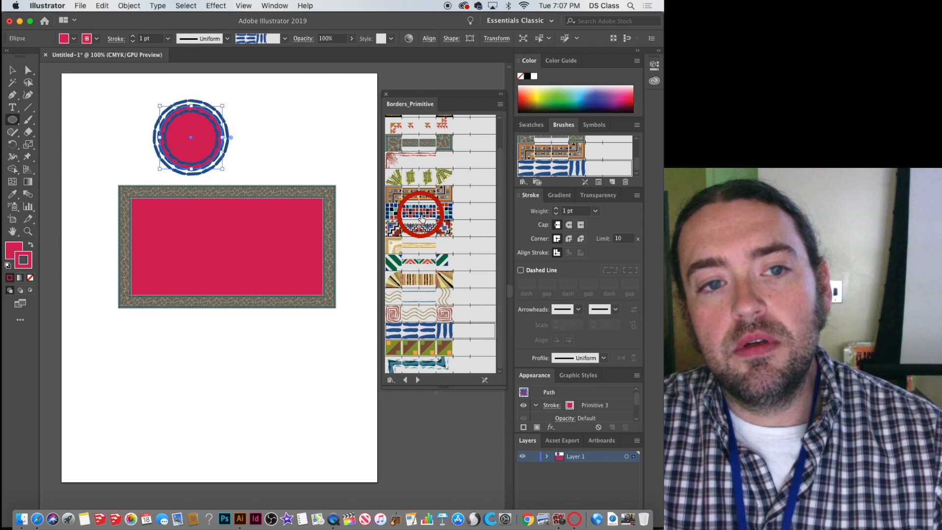
left_click(414, 212)
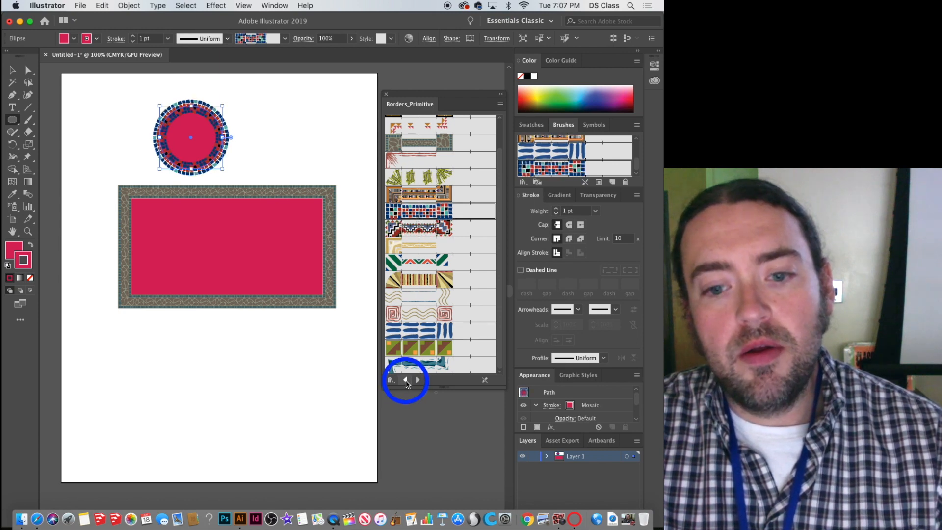
Step back through the preceding brush libraries and load Arrows_Standard
left_click(406, 381)
left_click(406, 381)
left_click(405, 381)
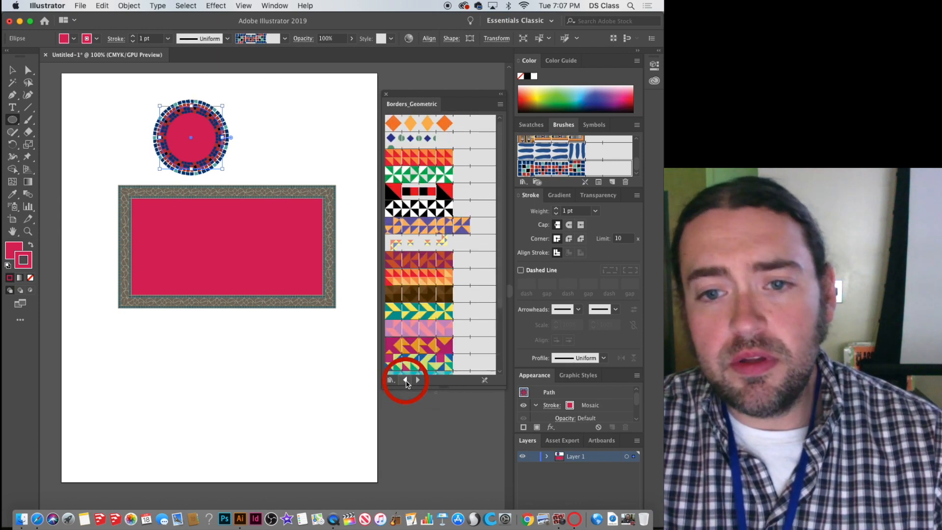
left_click(406, 381)
left_click(406, 381)
left_click(406, 381)
left_click(406, 381)
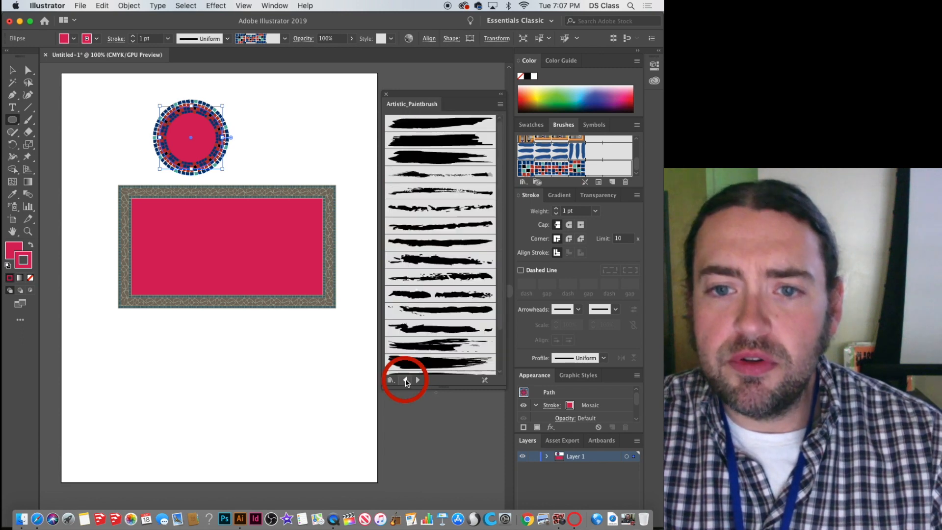
left_click(406, 380)
left_click(405, 381)
left_click(406, 381)
left_click(405, 381)
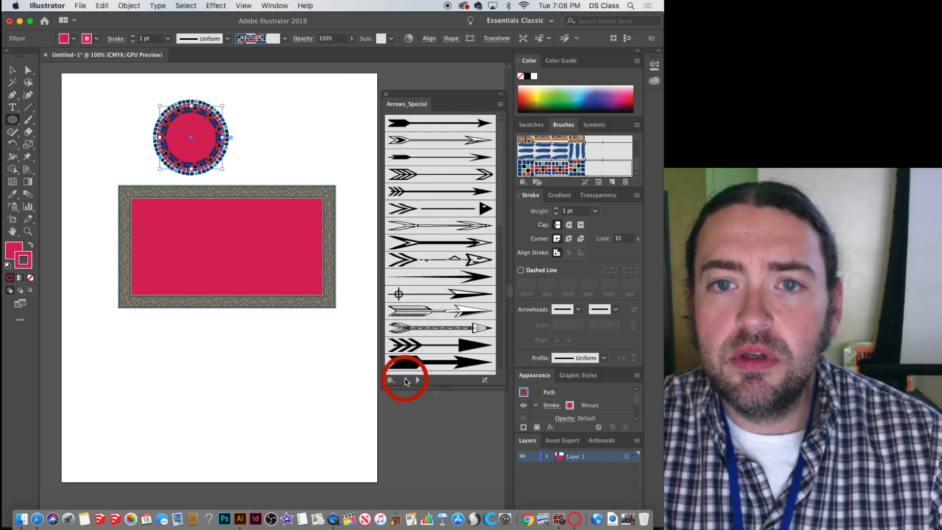
left_click(416, 380)
left_click(415, 380)
left_click(416, 380)
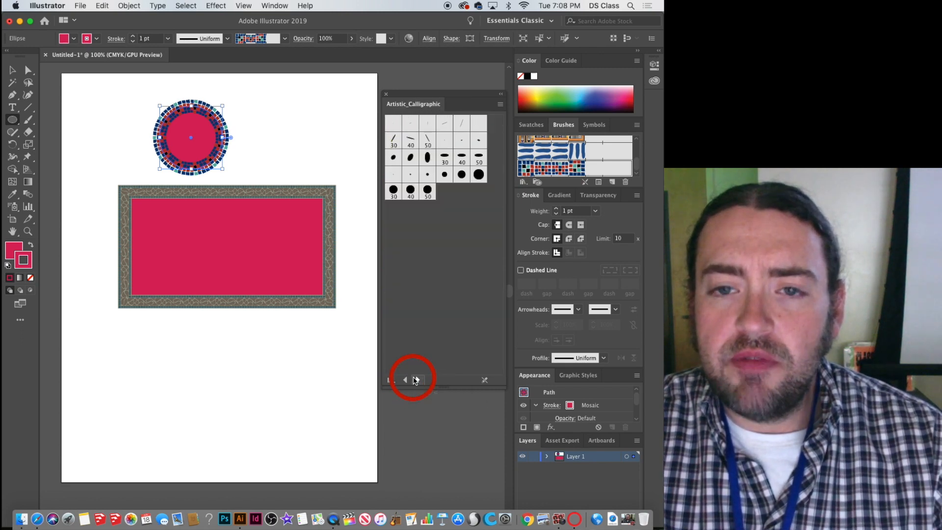
left_click(404, 380)
left_click(405, 380)
Draw a flat ellipse below the rectangle and a very thin, tall ellipse about 0.31 by 11.83 in crossing the rectangle
mouse_move(419, 275)
left_mouse_down()
mouse_move(196, 401)
mouse_move(254, 332)
mouse_move(328, 353)
left_mouse_up()
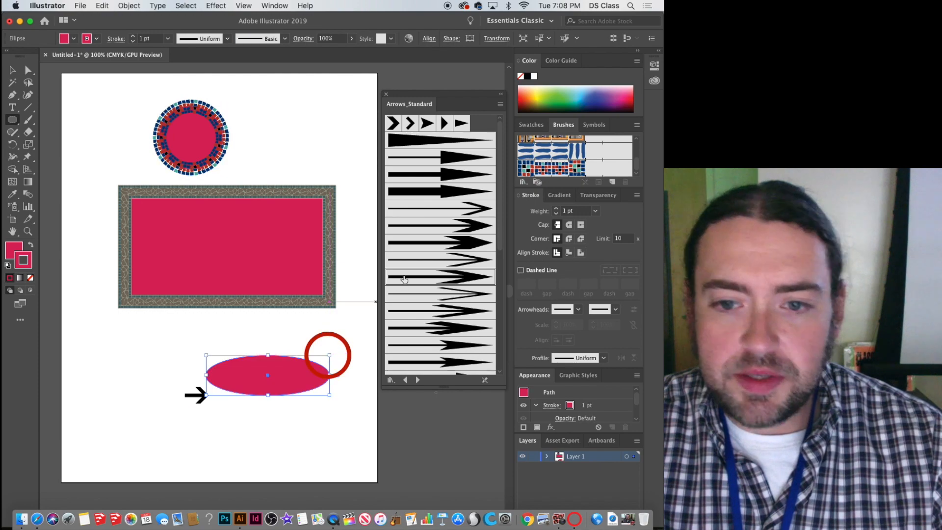
mouse_move(249, 446)
left_mouse_down()
mouse_move(233, 47)
mouse_move(240, 125)
left_mouse_up()
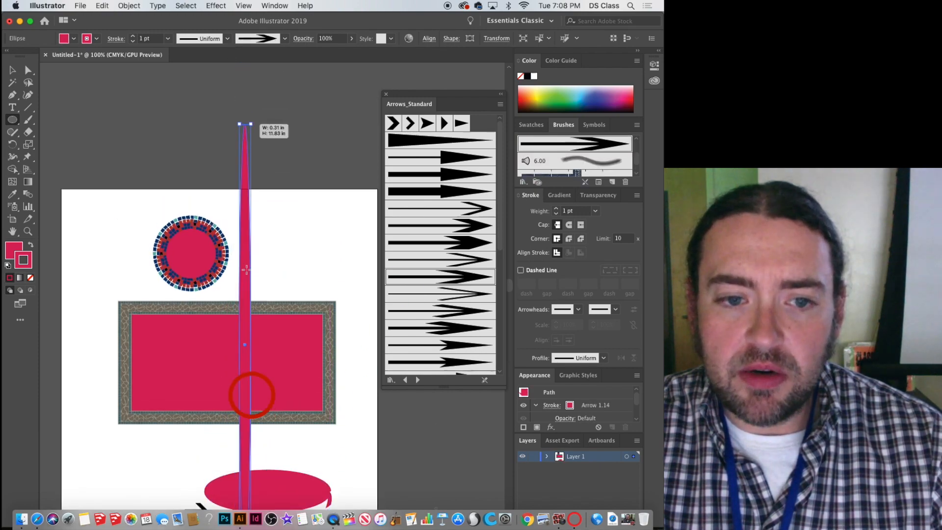
scroll(257, 396, "down", 8)
scroll(263, 392, "up", 3)
scroll(263, 393, "up", 5)
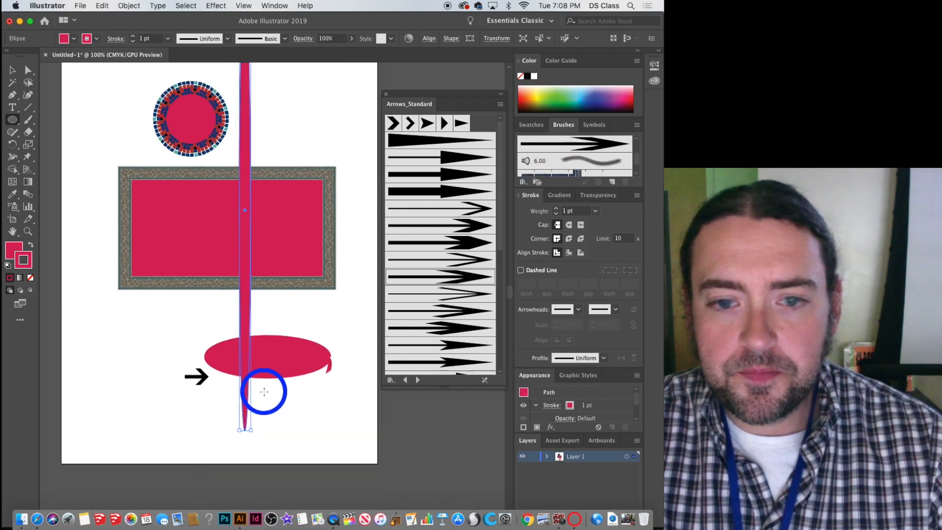
scroll(302, 395, "down", 2)
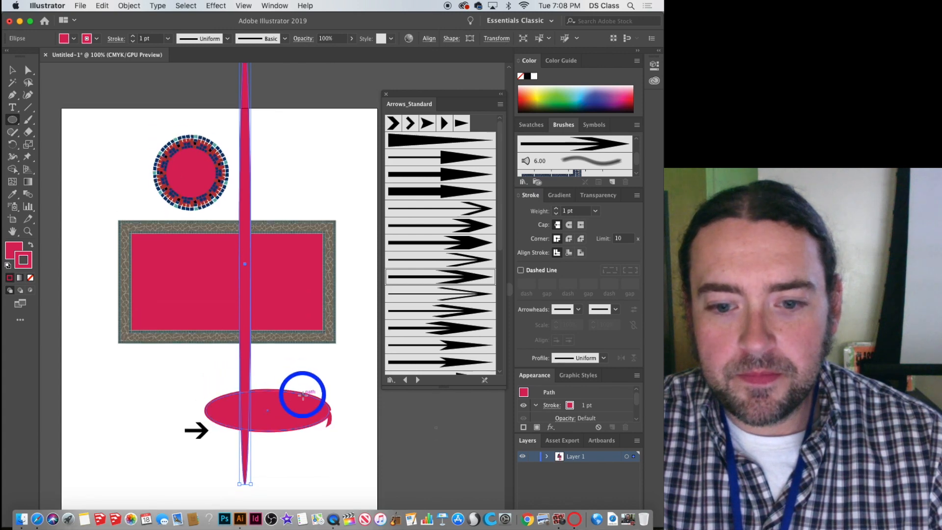
scroll(334, 398, "down", 1)
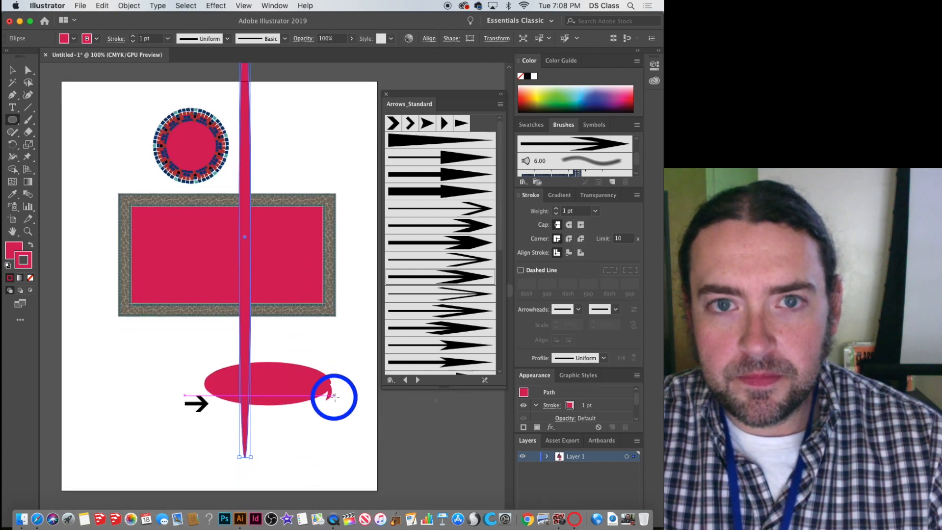
Step forward through the artistic and border brush libraries and load Borders_Novelty
left_click(418, 380)
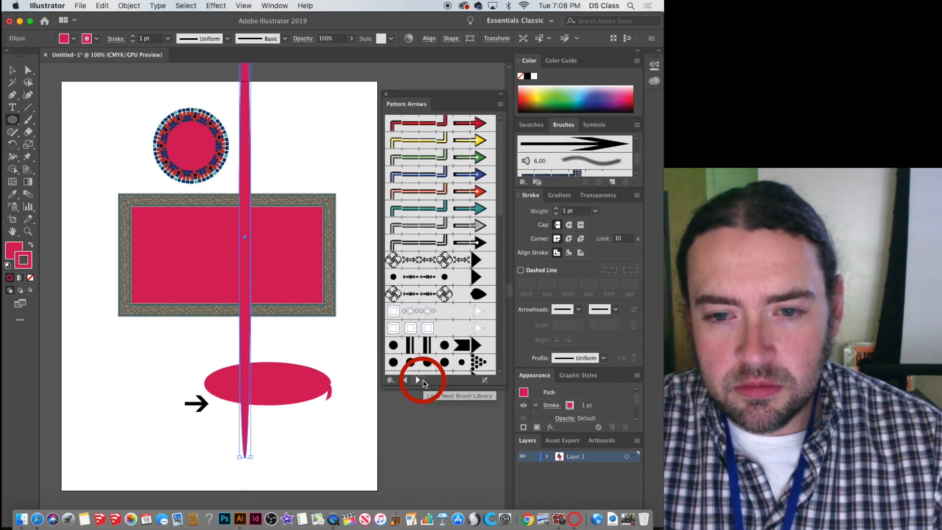
left_click(418, 380)
left_click(418, 381)
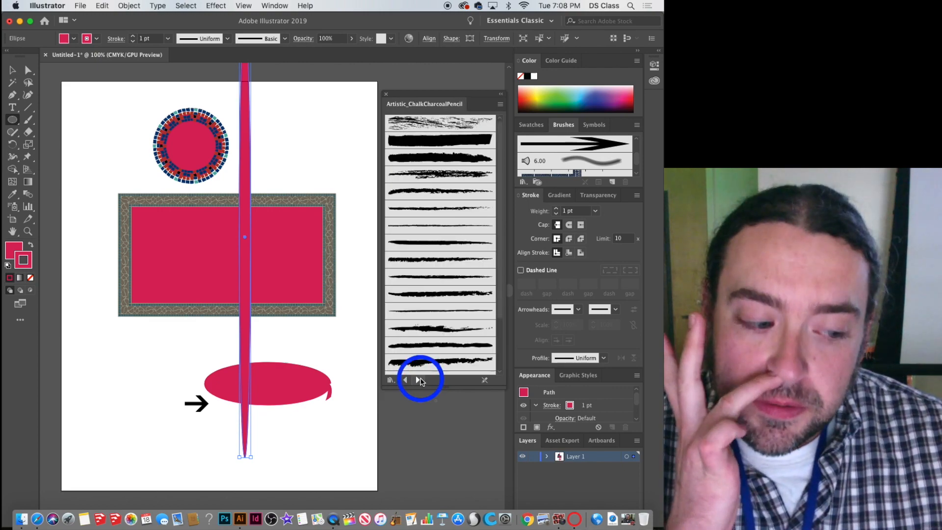
left_click(418, 380)
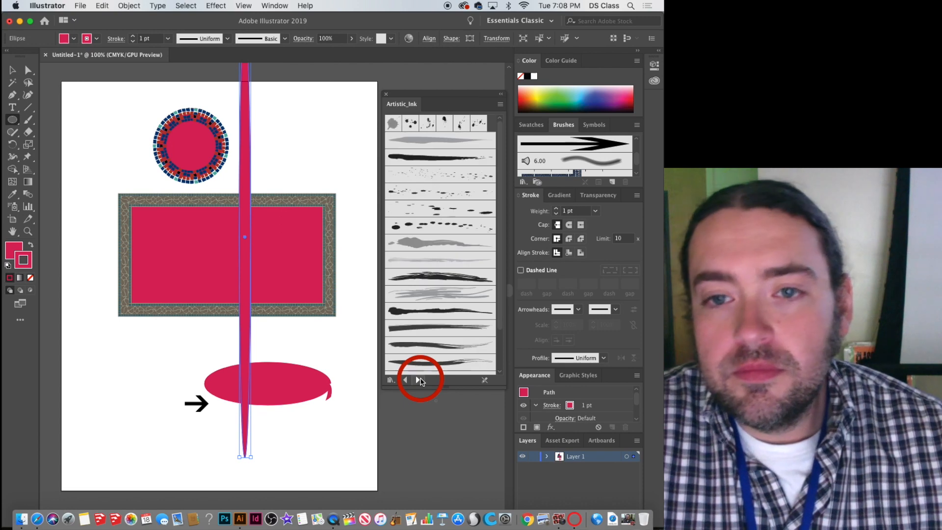
left_click(418, 381)
left_click(418, 380)
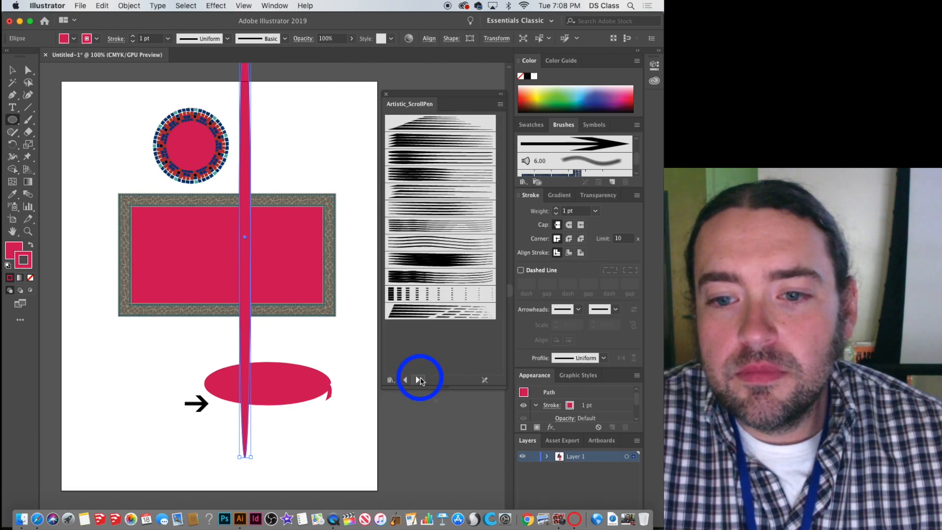
left_click(418, 381)
left_click(405, 380)
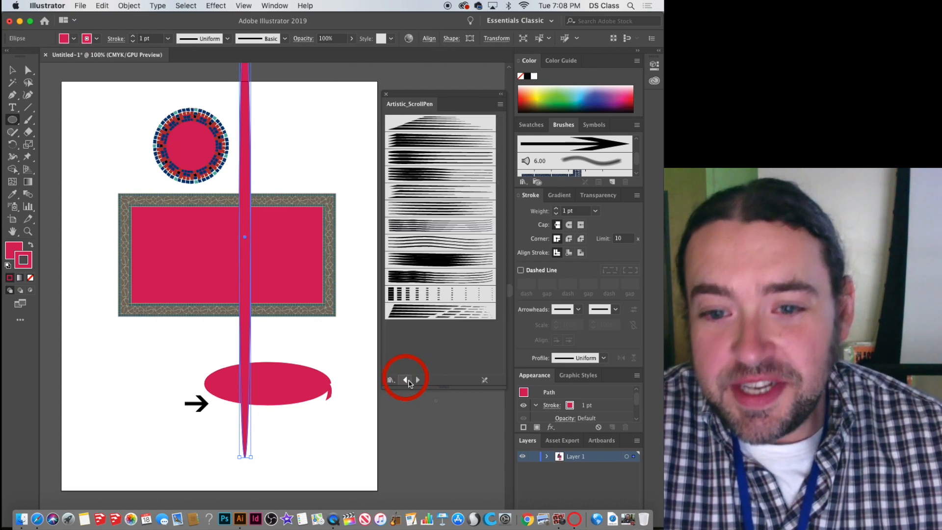
left_click(419, 380)
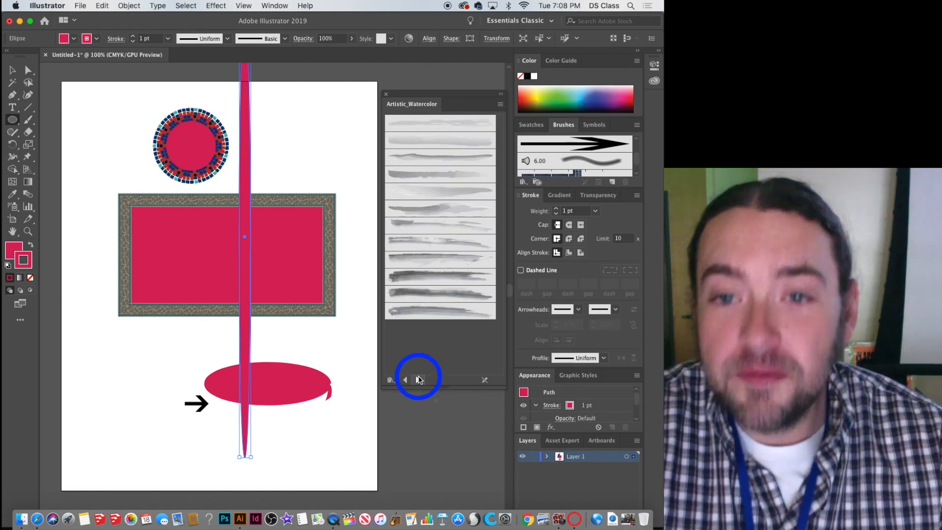
left_click(418, 381)
left_click(418, 380)
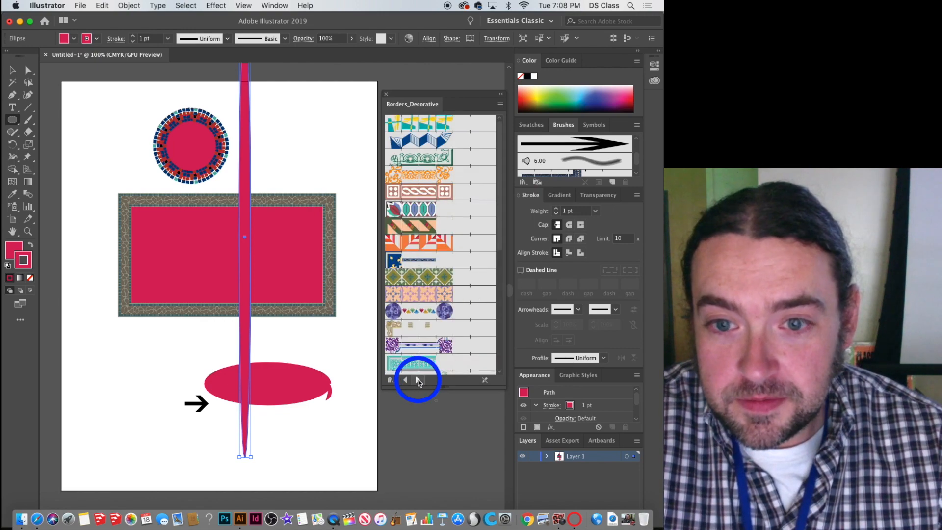
left_click(419, 380)
left_click(419, 380)
left_click(418, 380)
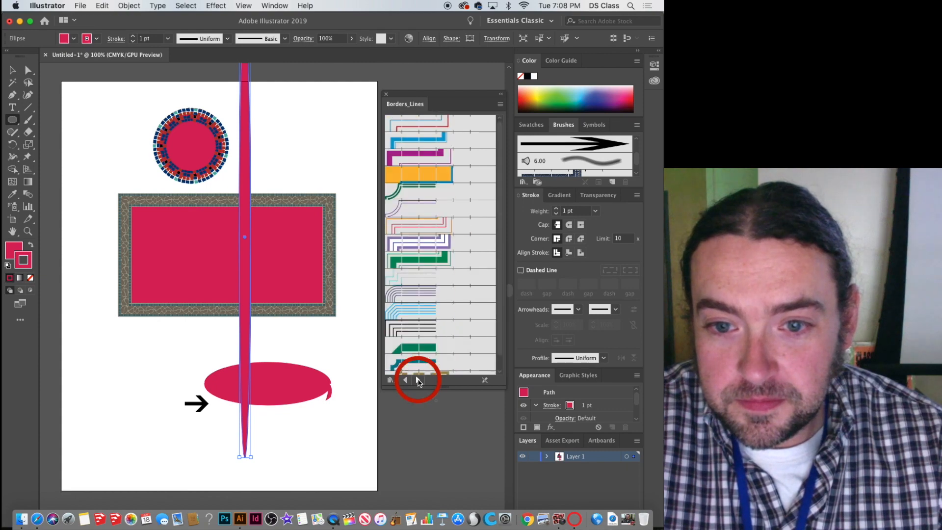
left_click(418, 380)
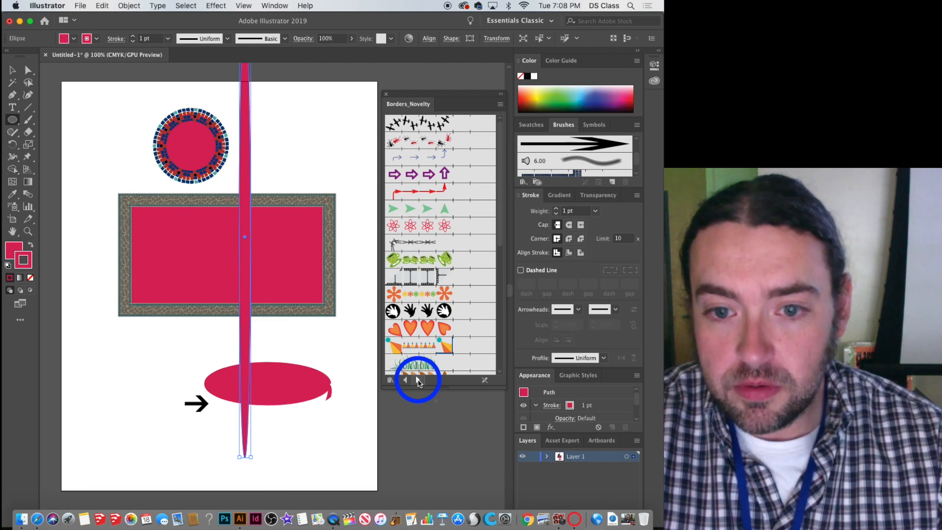
Apply the Grass brush to the tall thin ellipse, and draw small narrow ellipses around the top of the flat ellipse
left_click(417, 363)
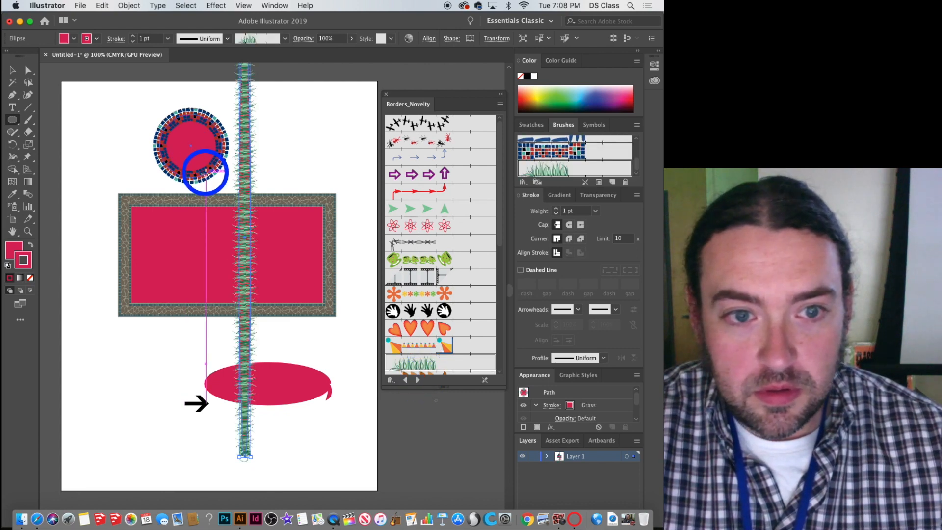
left_click(206, 175)
left_click(326, 291)
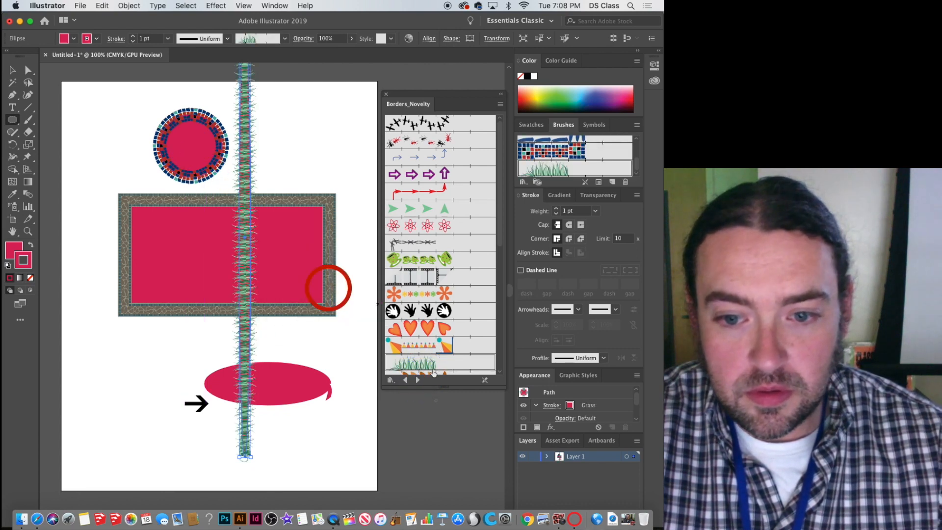
mouse_move(195, 348)
left_mouse_down()
mouse_move(293, 350)
mouse_move(308, 381)
left_mouse_up()
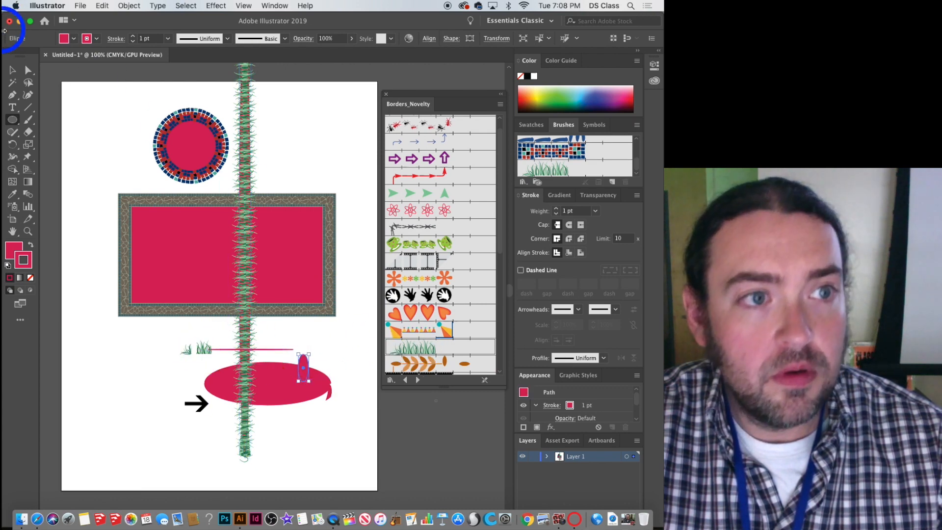
Move the bordered rectangle up and left, the mosaic circle to the page's upper right, and the grass strip to its right edge
left_click(13, 69)
left_click_drag(184, 262, 164, 243)
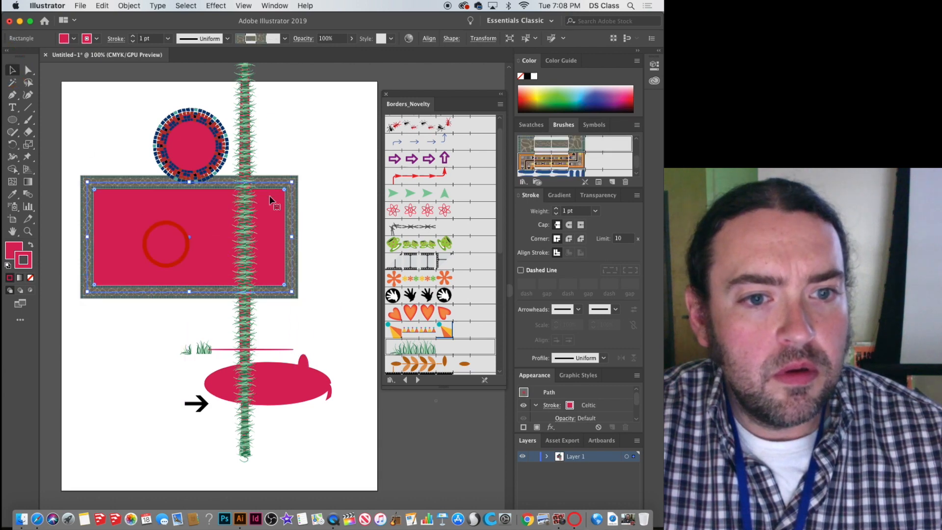
mouse_move(258, 153)
left_mouse_down()
mouse_move(323, 193)
mouse_move(318, 184)
left_mouse_up()
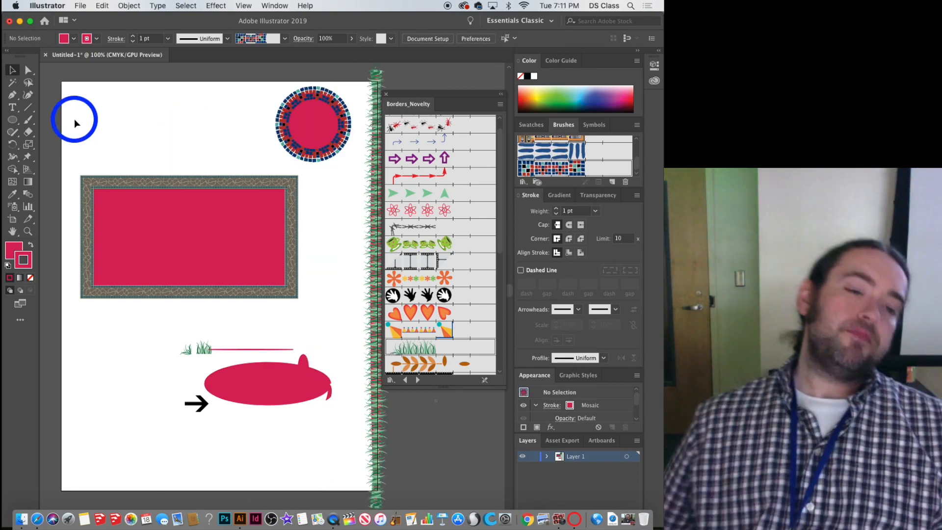
Add the text HELLO CLASS in the page's upper area above the rectangle
left_click(16, 113)
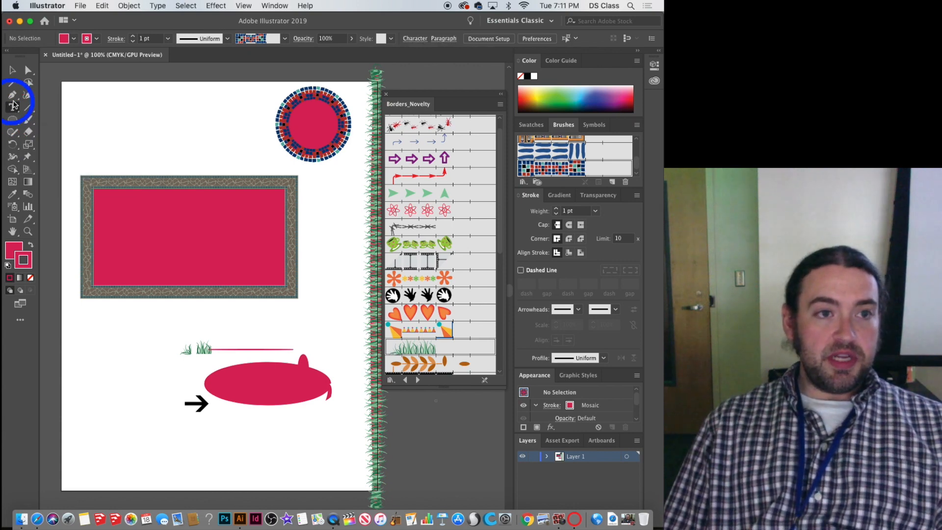
left_click(110, 100)
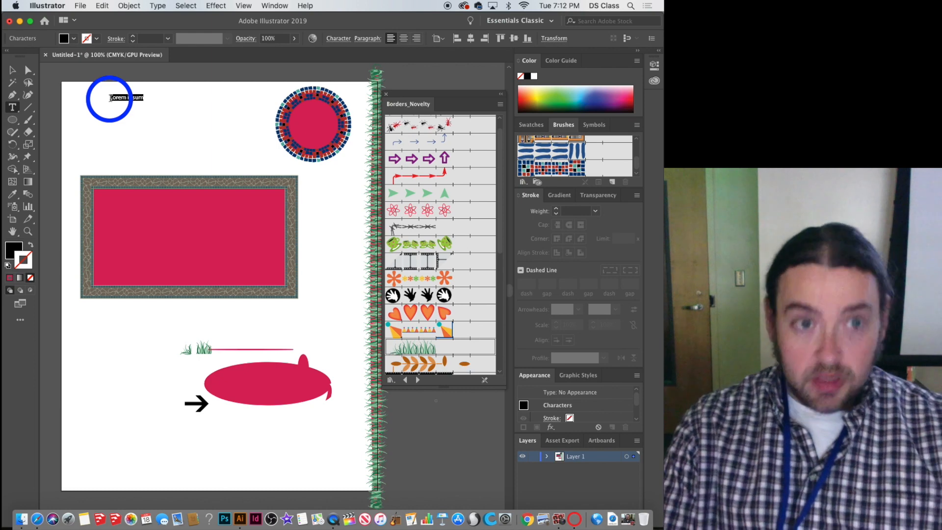
type("HELLO CLASS")
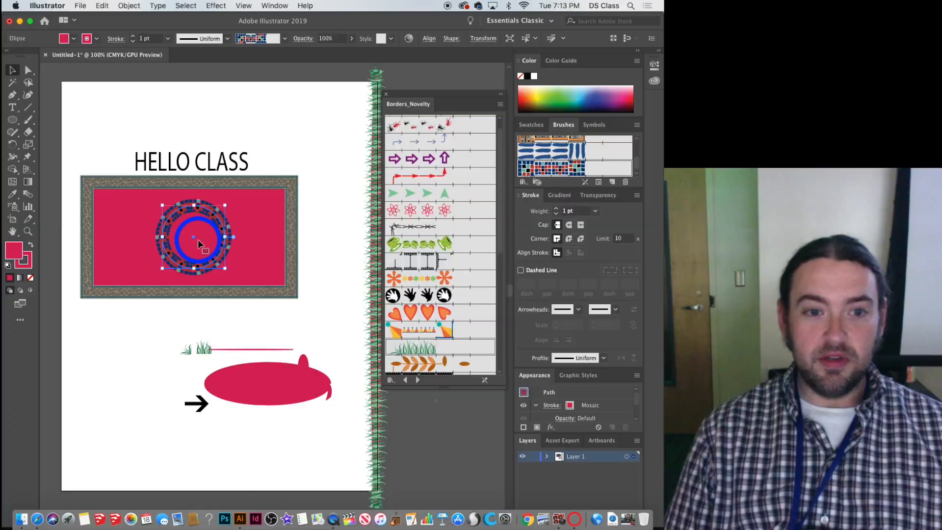
Enlarge the HELLO CLASS text to nearly the page's width and position it in the blank area above the bordered rectangle
left_click(237, 158)
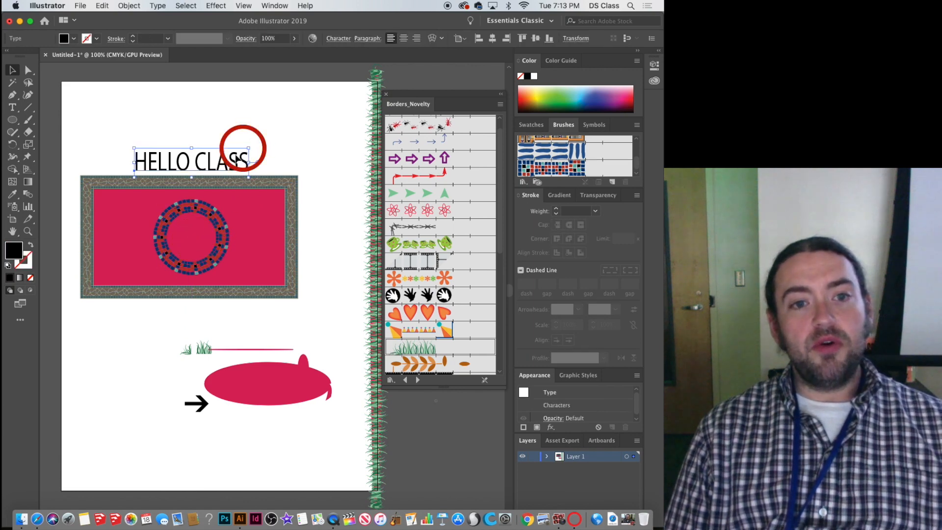
left_click_drag(234, 156, 252, 120)
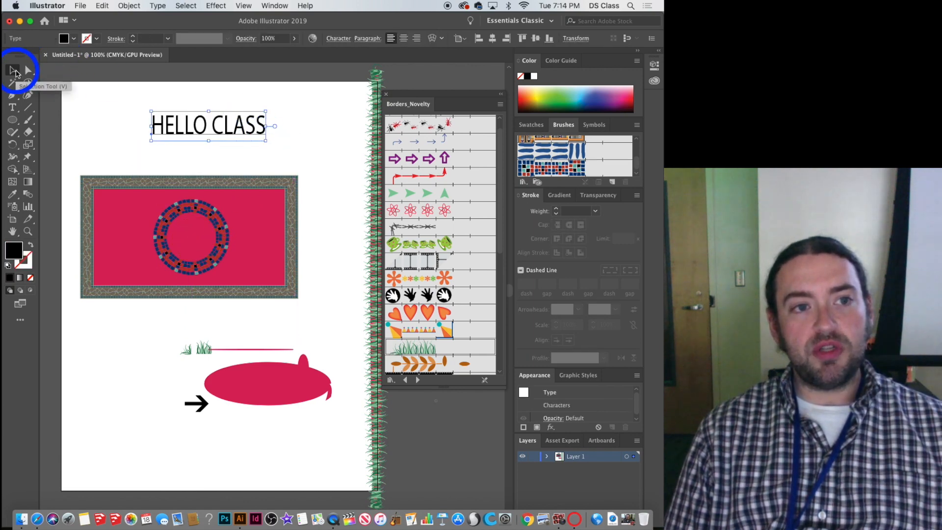
left_click_drag(266, 141, 384, 230)
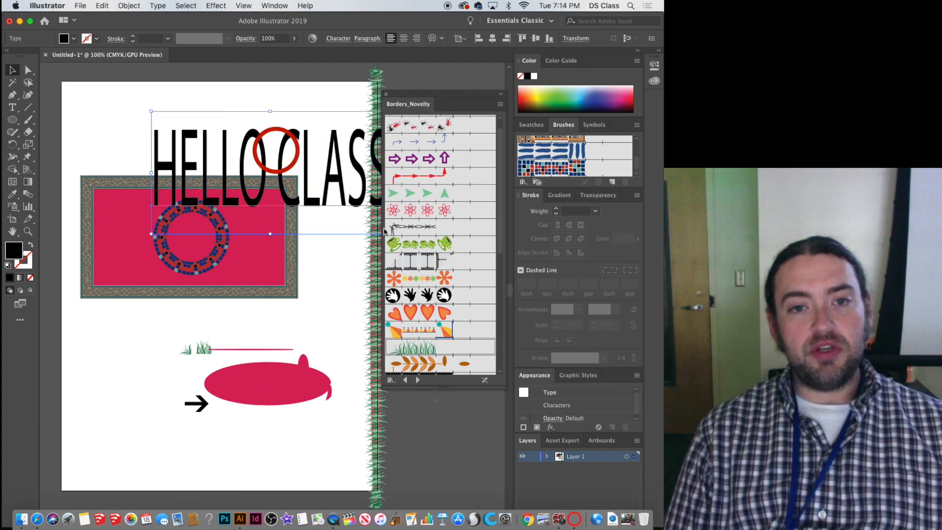
left_click_drag(329, 196, 283, 200)
left_click_drag(223, 115, 239, 143)
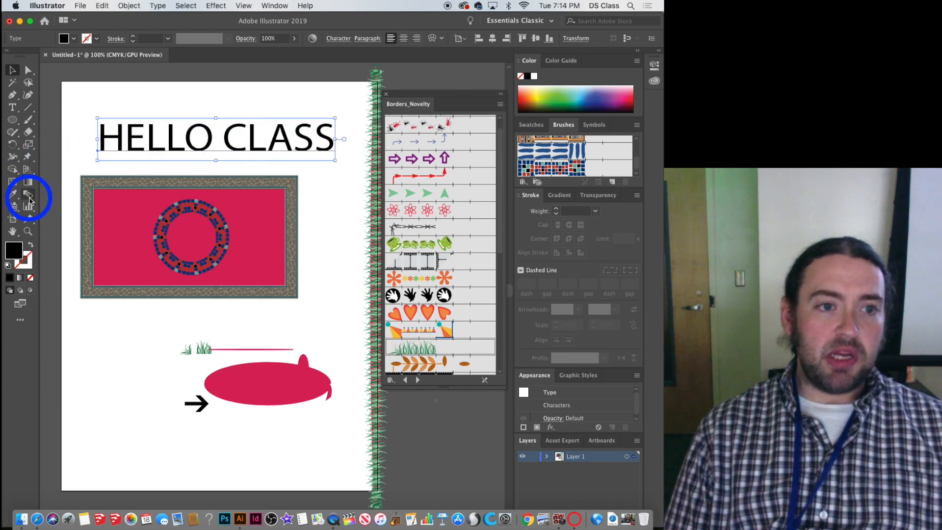
Recolor the whole HELLO CLASS text with a green fill
left_click(23, 109)
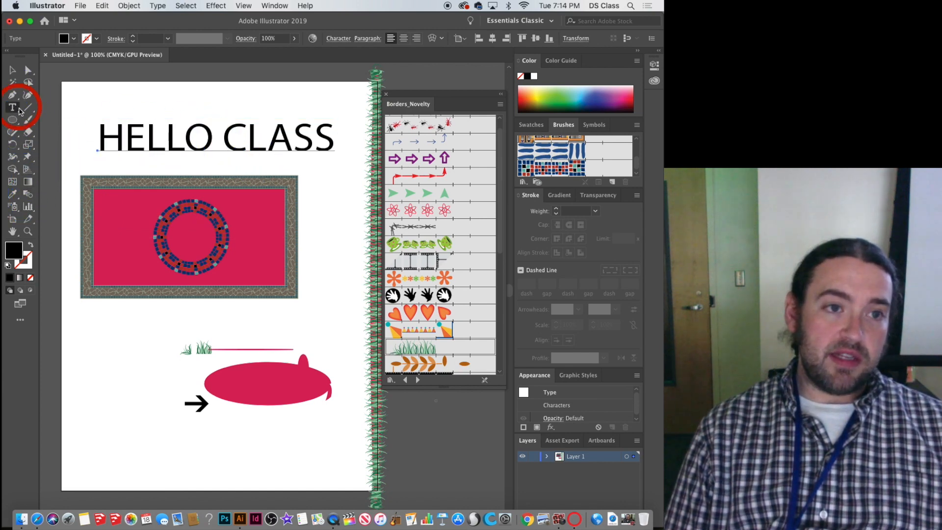
left_click_drag(142, 142, 130, 143)
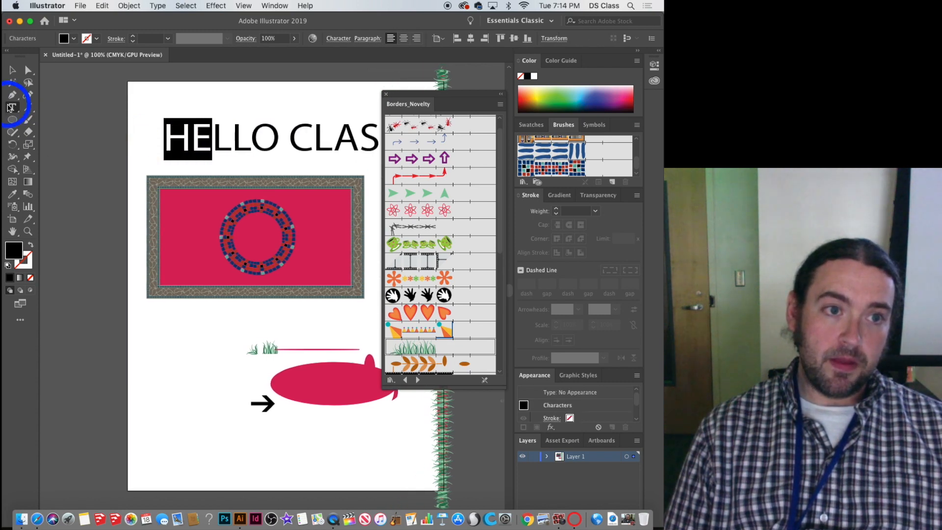
left_click(218, 155)
left_click_drag(166, 142, 510, 147)
left_click(567, 100)
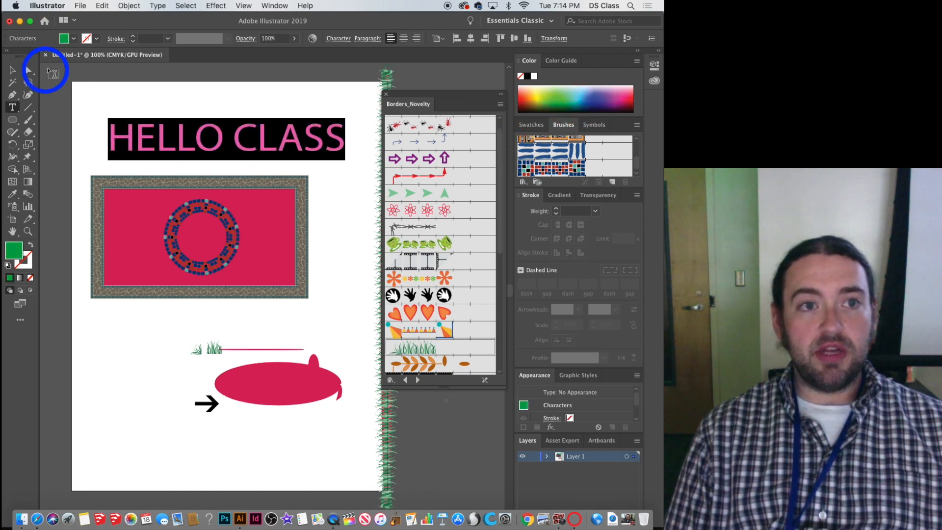
left_click(170, 145)
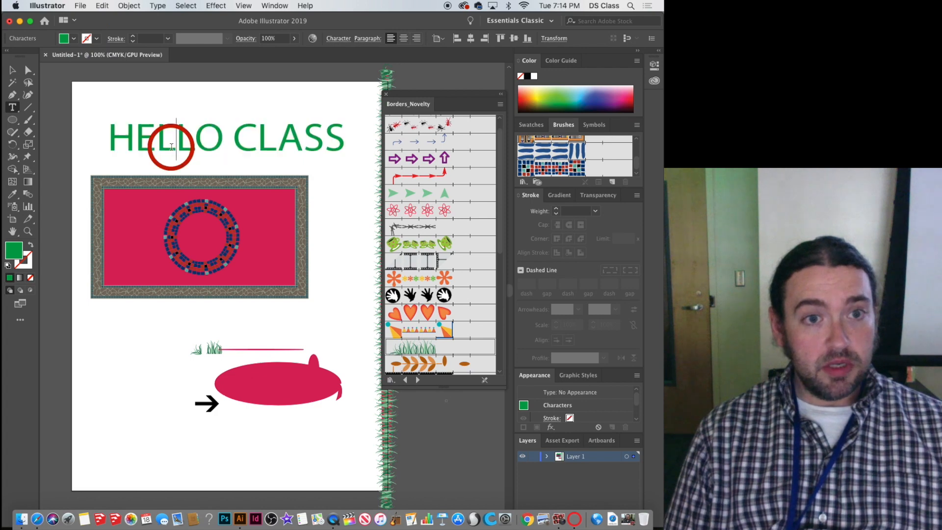
Give the HELLO CLASS text a black 3 pt stroke
triple_click(331, 133)
left_click(96, 39)
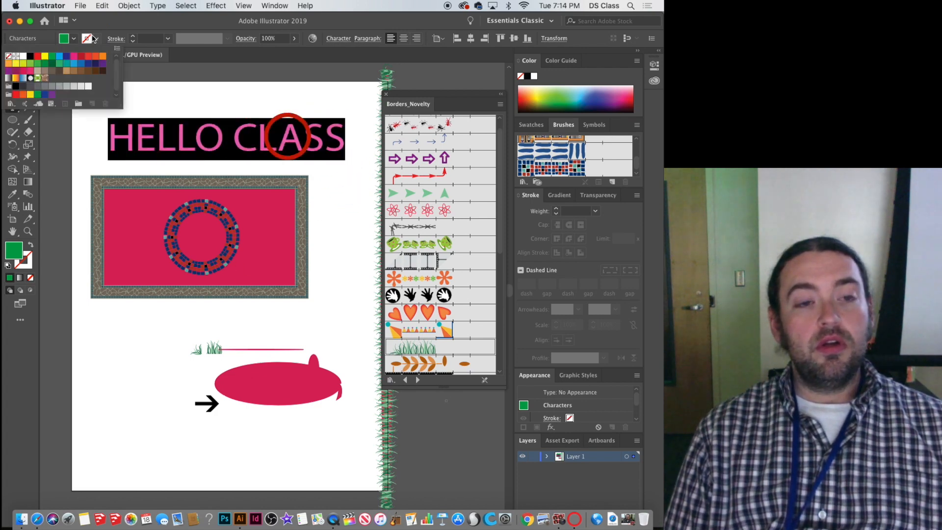
left_click(30, 57)
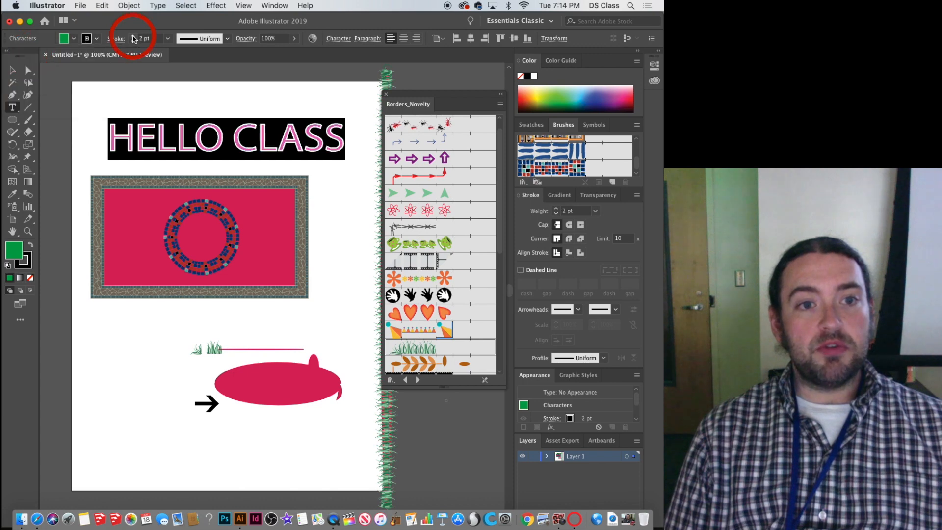
left_click(134, 39)
left_click(227, 222)
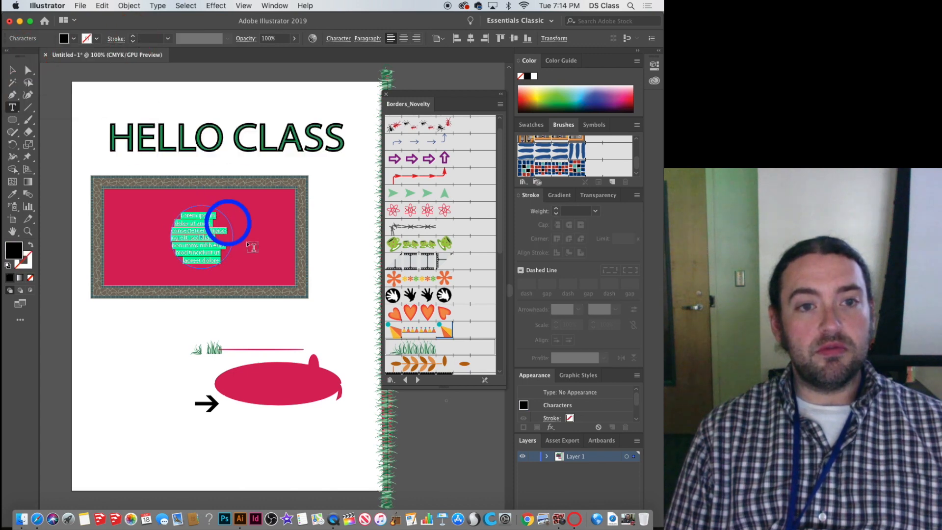
Try aligning the HELLO CLASS text's stroke to the inside and to the outside
triple_click(337, 137)
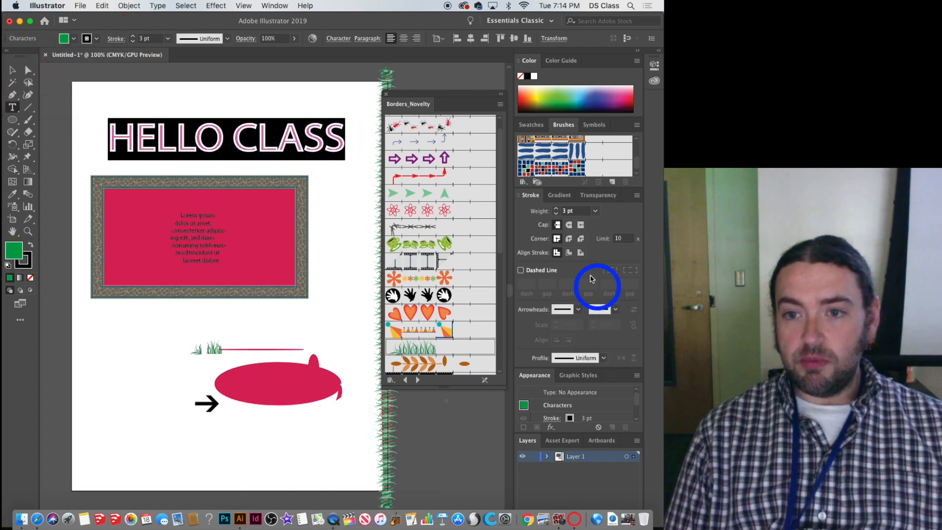
left_click(570, 253)
left_click(580, 253)
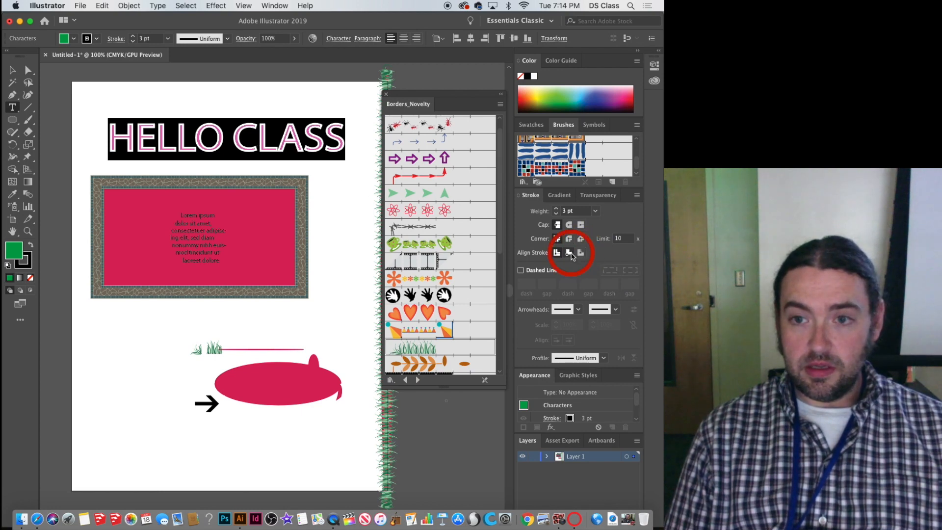
left_click(580, 253)
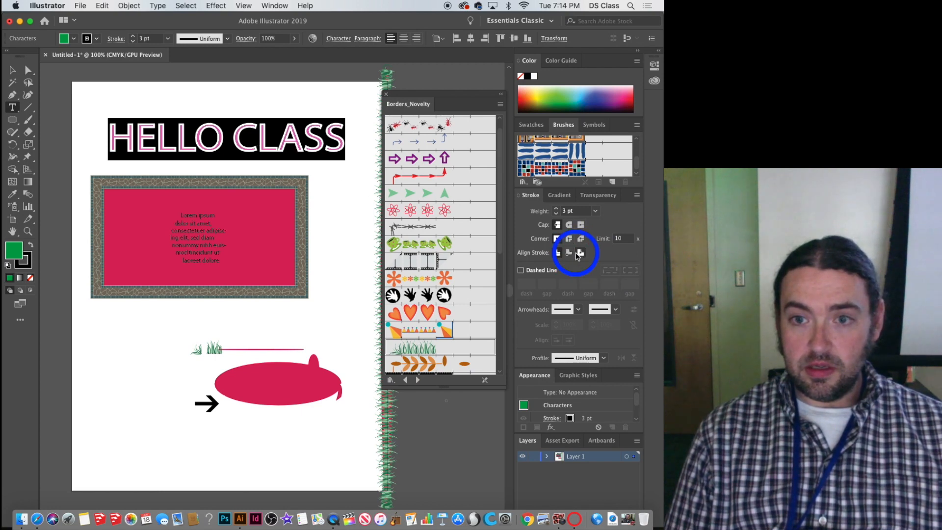
triple_click(265, 129)
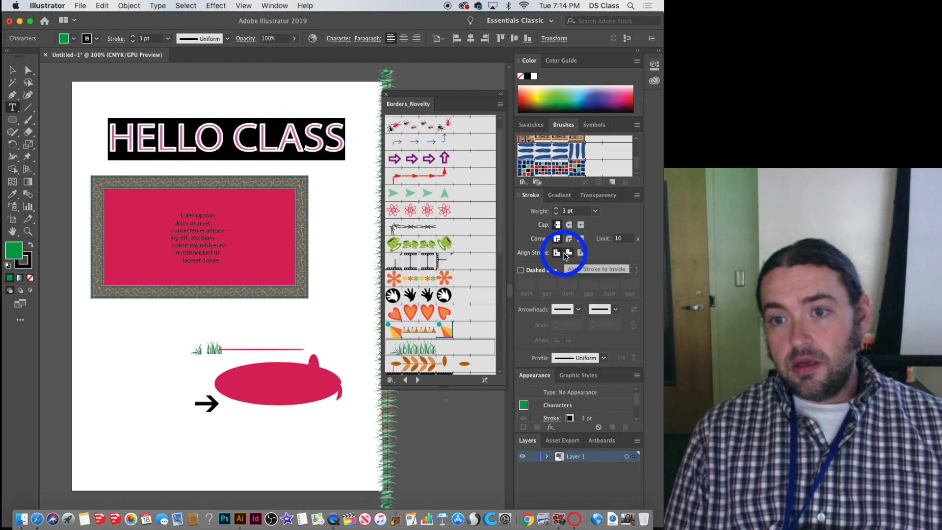
left_click(568, 253)
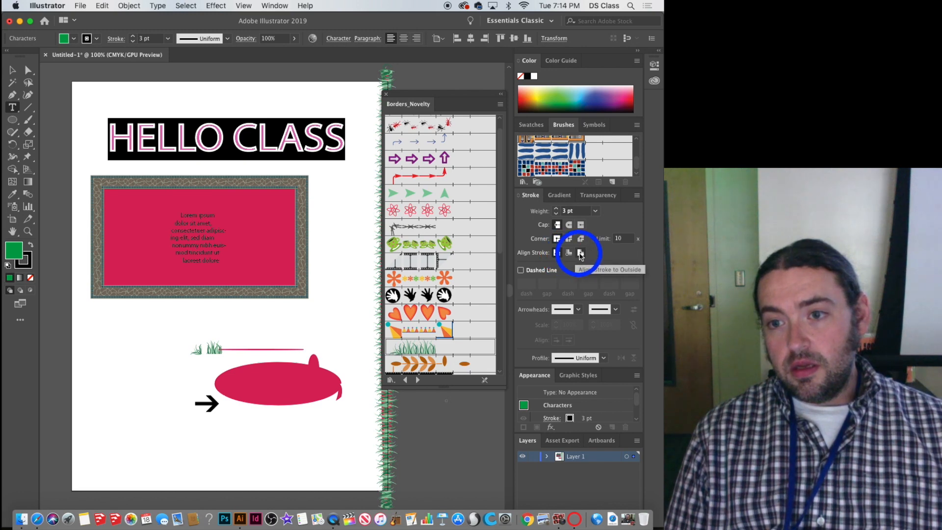
left_click(581, 254)
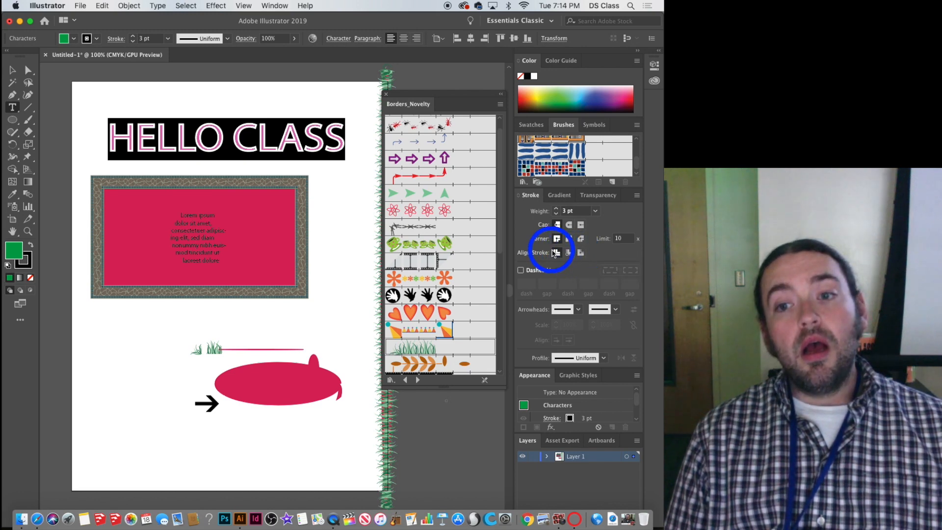
Try round and bevel corner joins on the text's stroke, and restore the miter join
left_click(570, 238)
left_click(586, 240)
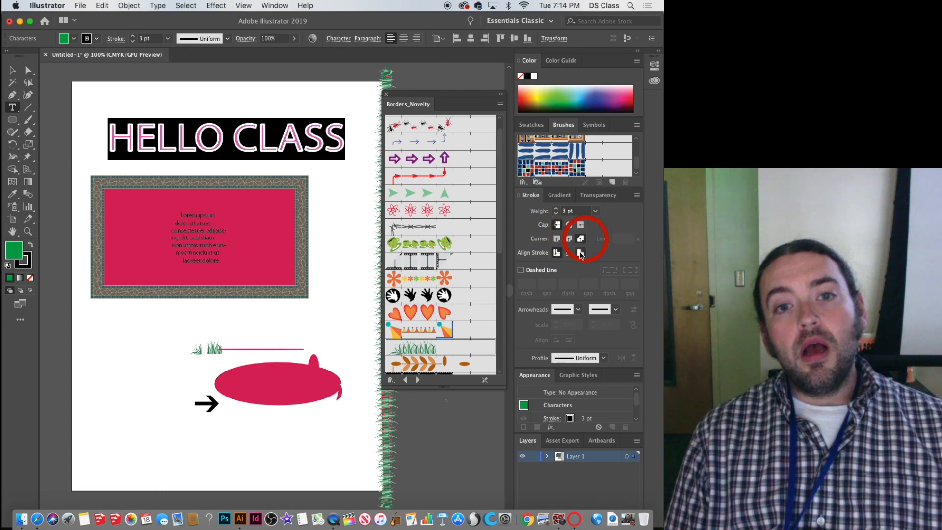
left_click(541, 252)
left_click(557, 238)
left_click(555, 225)
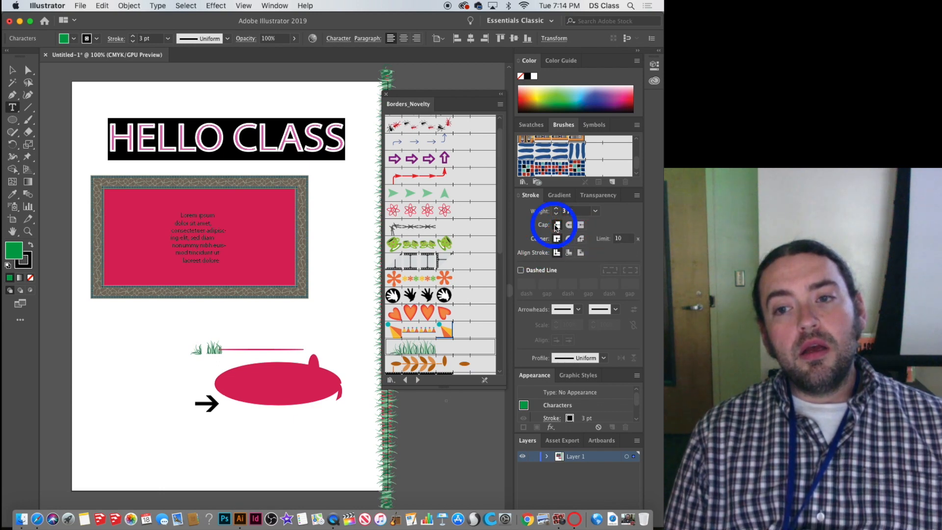
Move the large flat ellipse up and left to just below the bordered rectangle
left_click(12, 82)
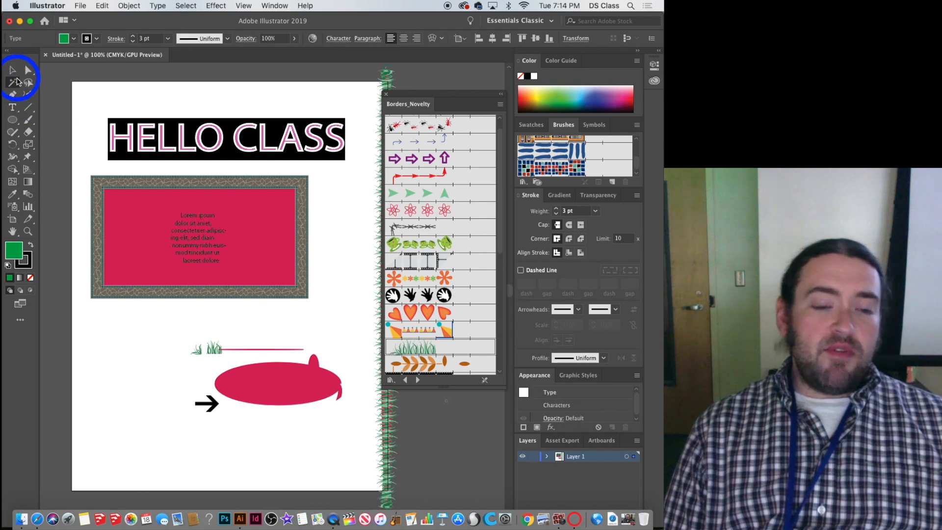
left_click(130, 230)
left_click(201, 239)
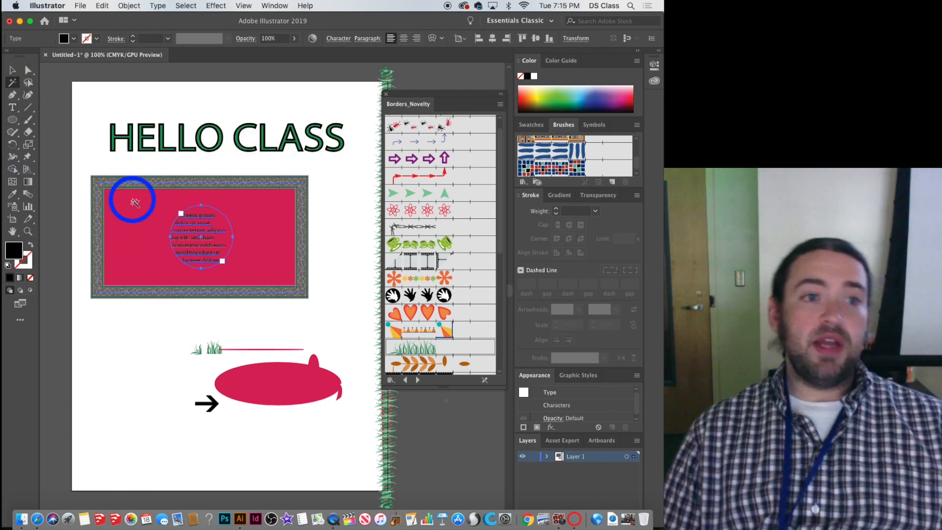
left_click(13, 71)
left_click_drag(263, 369, 131, 323)
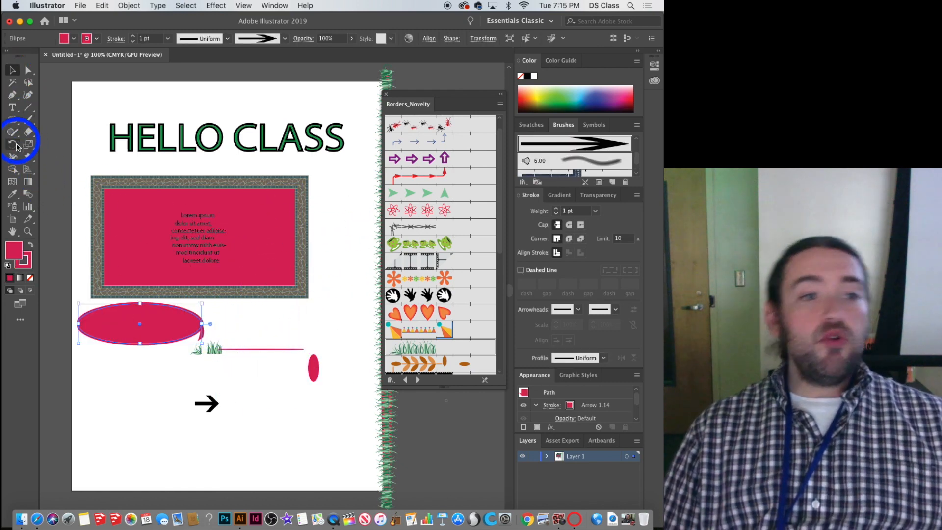
Draw a text frame over the large flat ellipse and clear its placeholder text
left_click(10, 111)
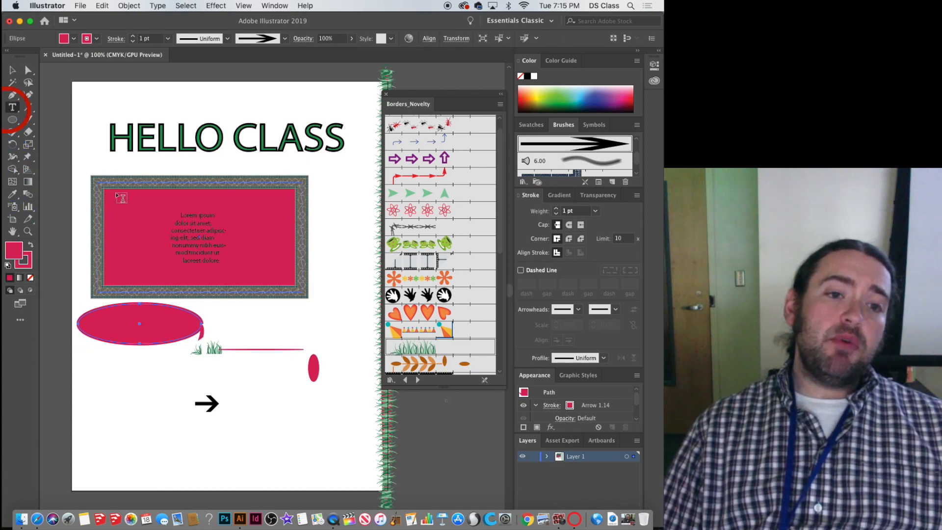
left_click_drag(80, 300, 209, 346)
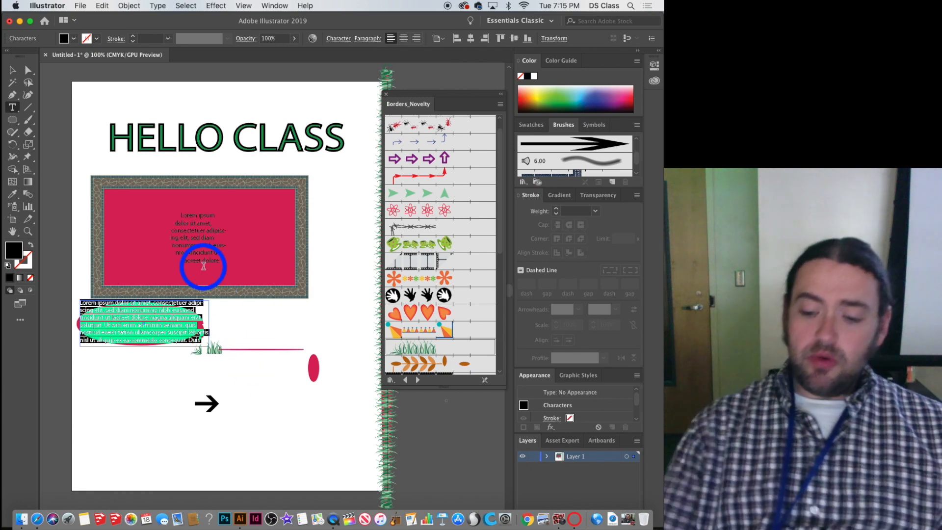
key("BackSpace")
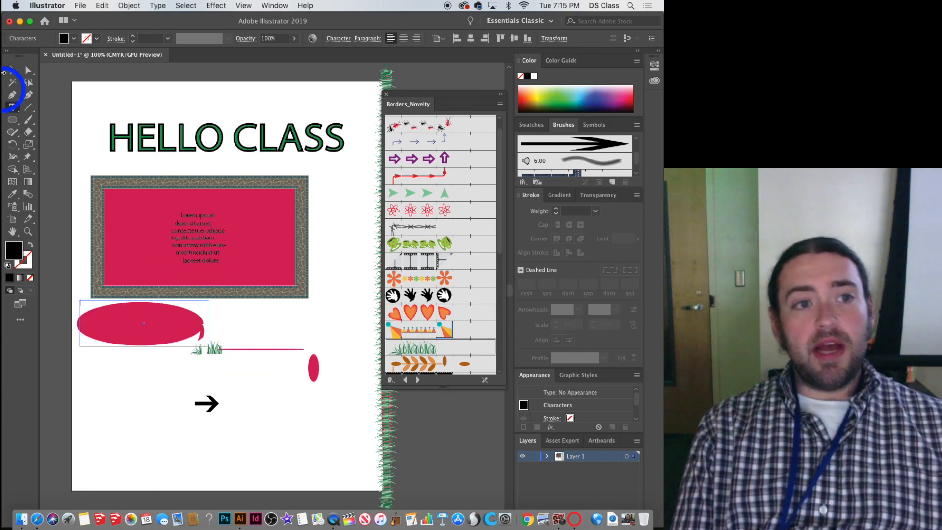
left_click(12, 73)
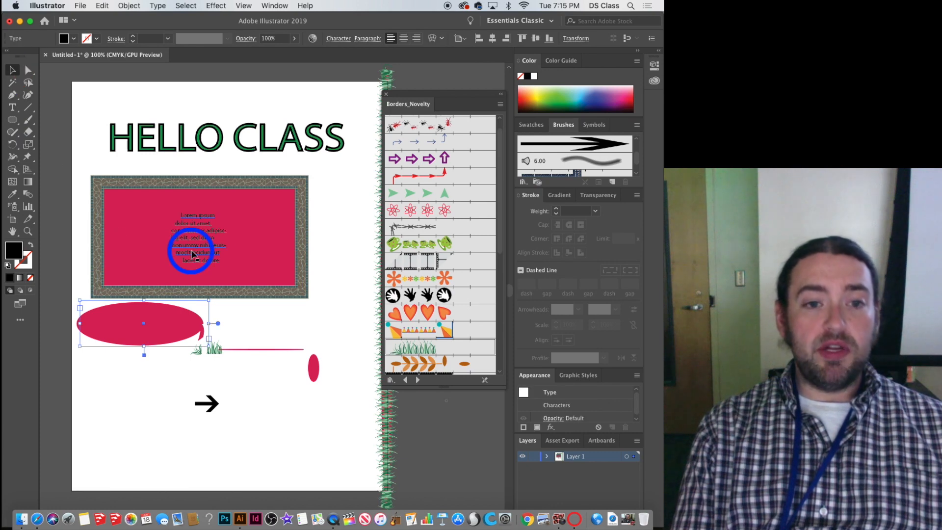
Shift the bordered rectangle slightly right and delete the circular placeholder text inside it
mouse_move(189, 248)
left_mouse_down()
mouse_move(332, 231)
mouse_move(325, 237)
left_mouse_up()
left_click_drag(244, 201, 145, 209)
left_click(193, 137)
left_click(202, 253)
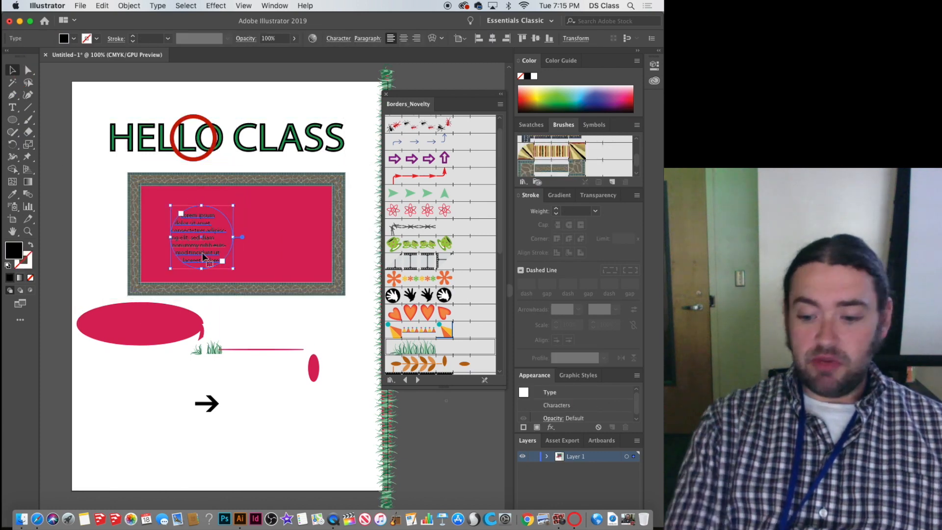
key("Delete")
Move the HELLO CLASS text onto the bordered rectangle, and reposition and widen the rectangle so it frames the text
left_click_drag(192, 150, 201, 242)
left_click(174, 257)
left_click_drag(136, 241, 101, 234)
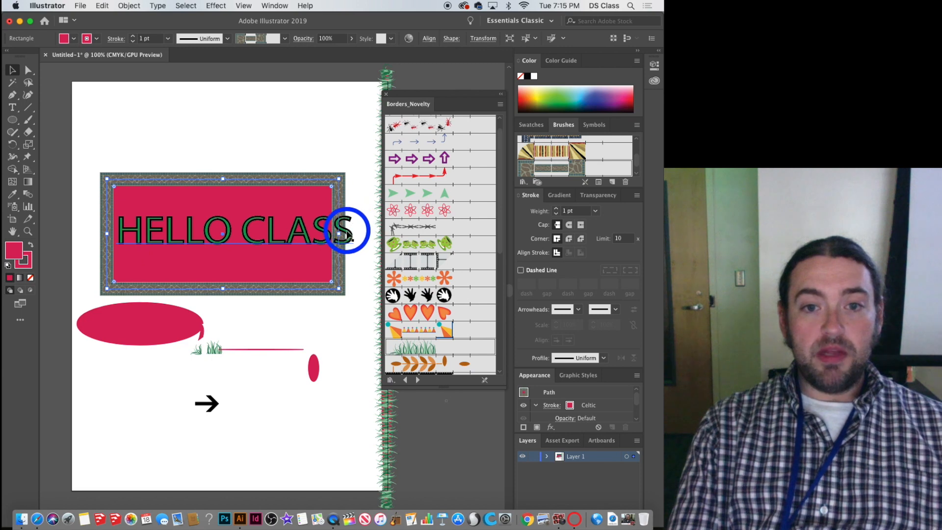
left_click_drag(344, 231, 367, 237)
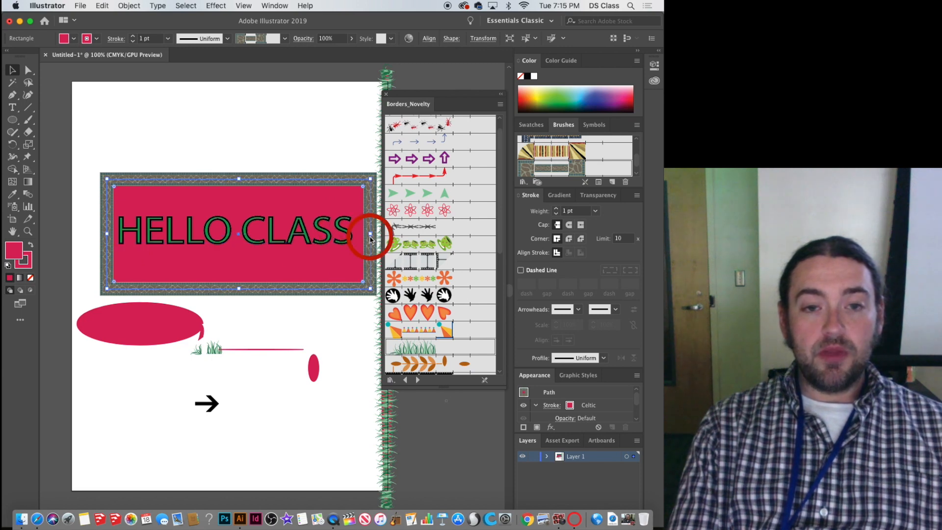
Practise marquee-selecting the bordered rectangle together with the HELLO CLASS text, and clear the selection
left_click(341, 338)
left_click_drag(370, 346, 175, 126)
left_click(264, 306)
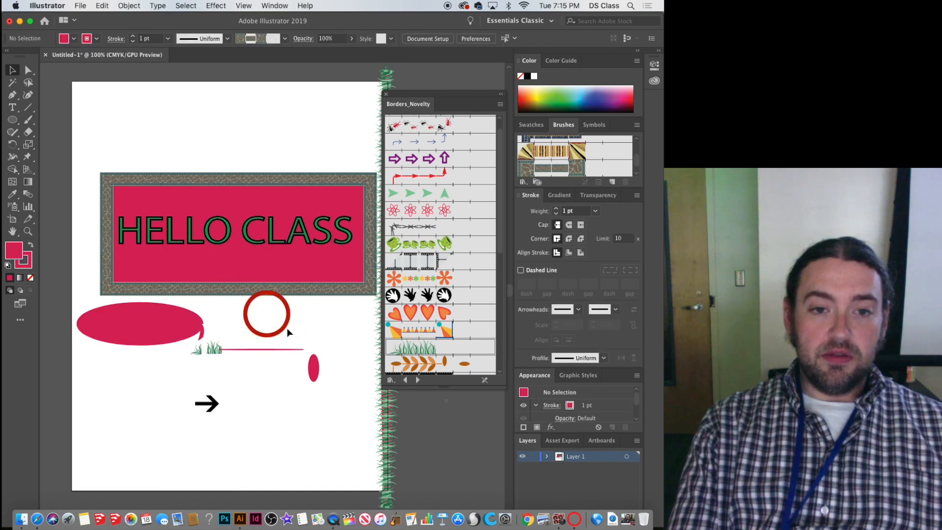
left_click_drag(287, 327, 192, 143)
left_click(314, 336)
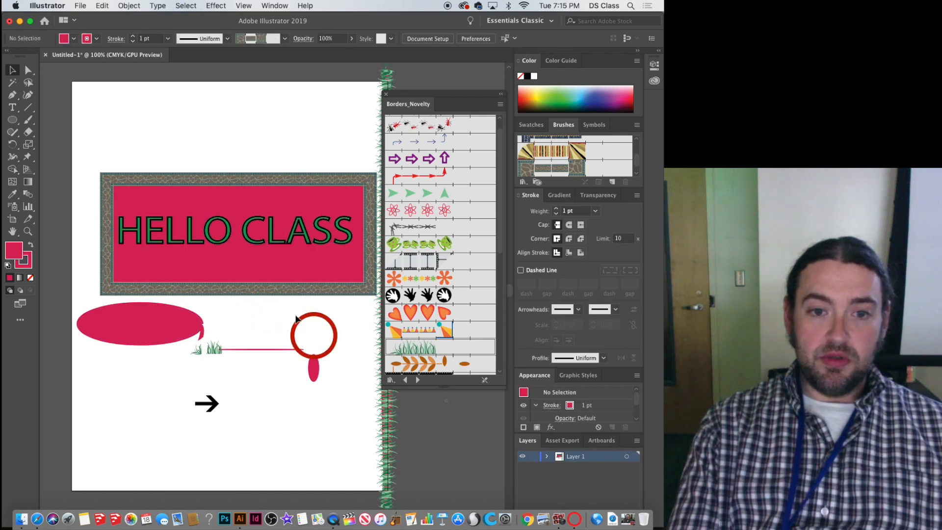
left_click_drag(284, 313, 267, 175)
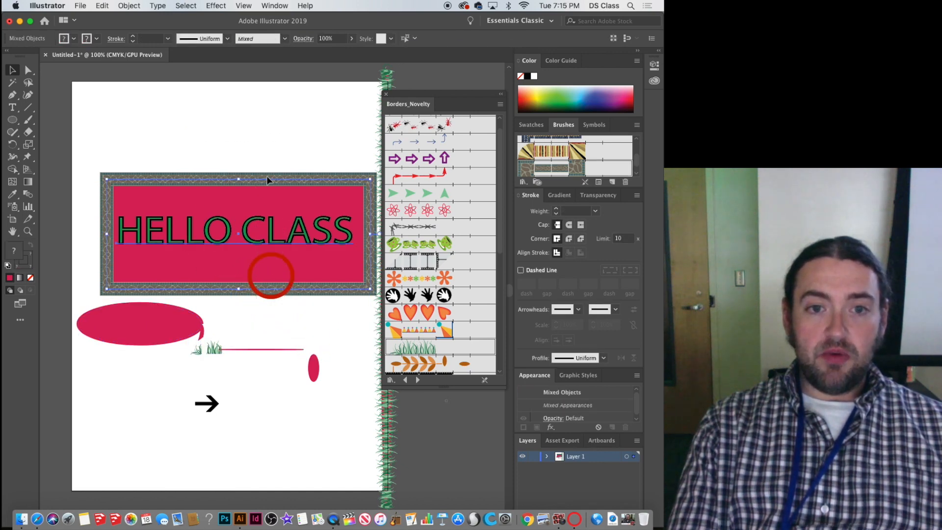
left_click(269, 302)
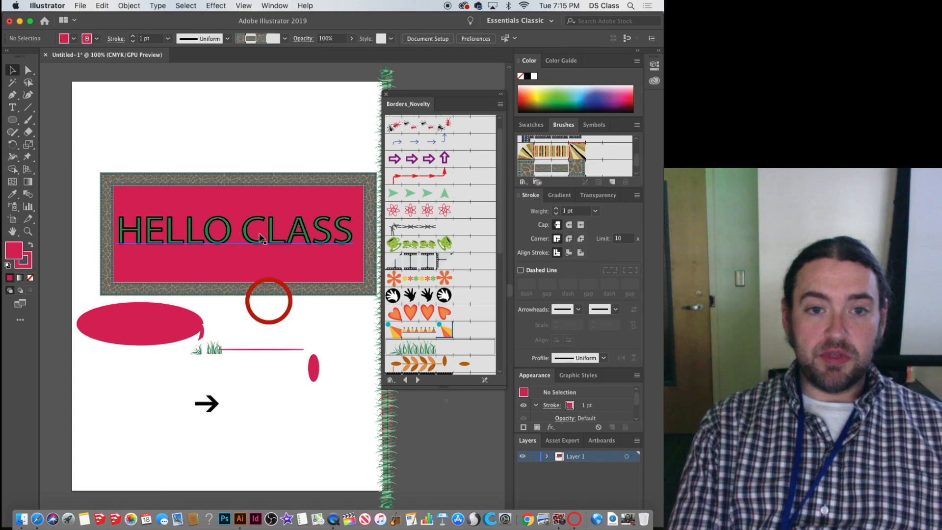
Select the bordered rectangle and lock it in place
left_click(255, 288)
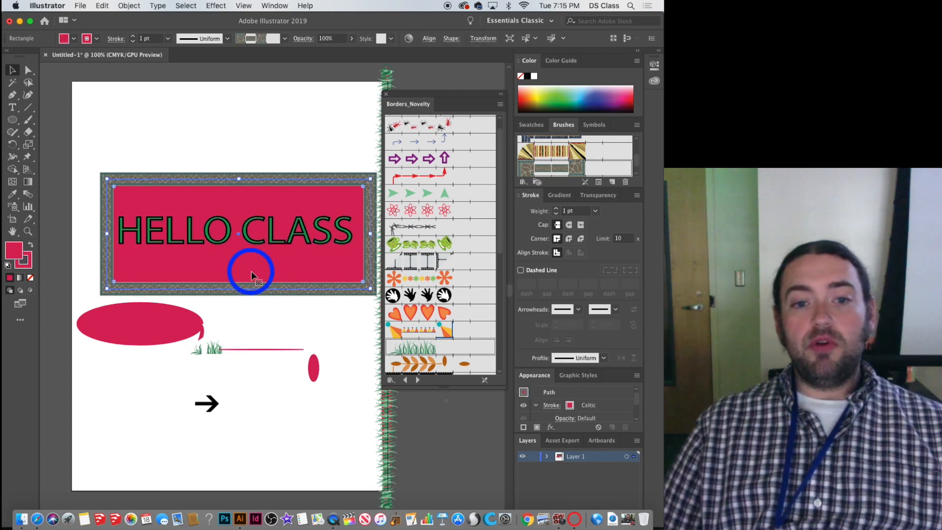
right_click(251, 275)
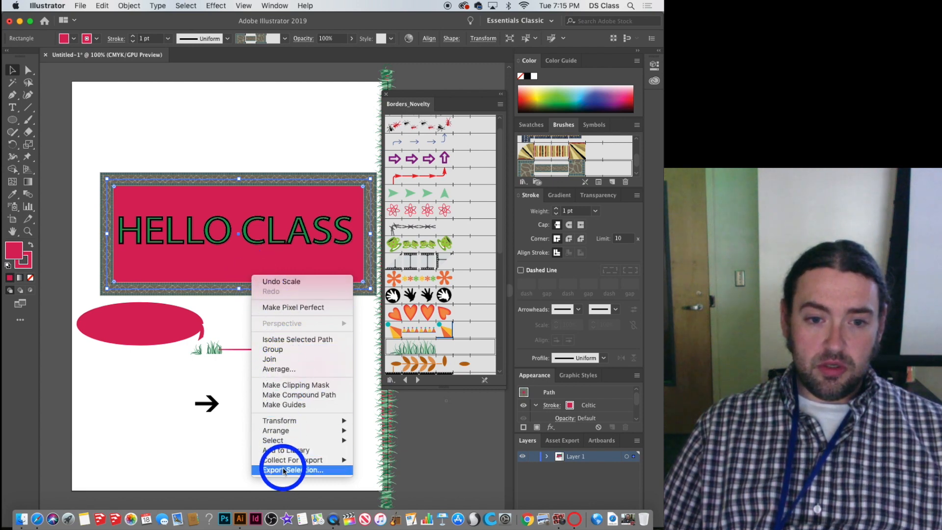
left_click(94, 7)
left_click(129, 5)
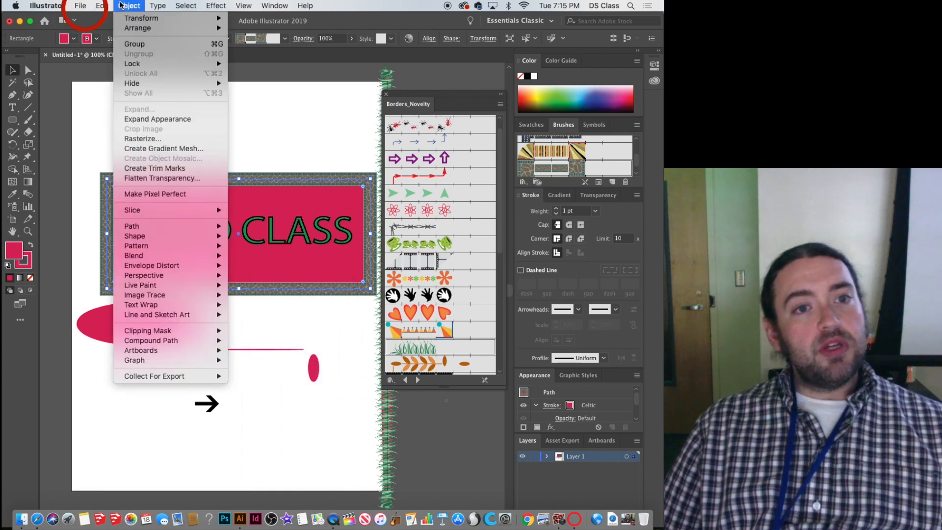
mouse_move(142, 63)
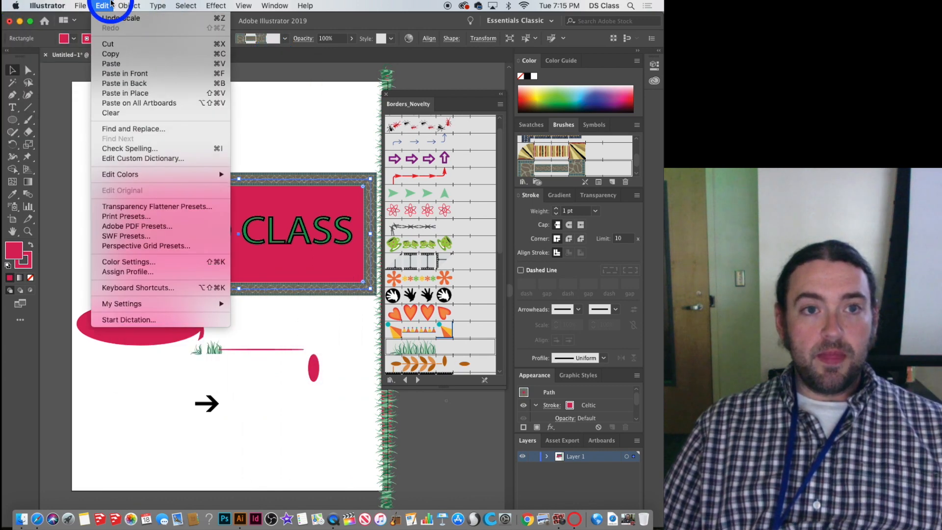
mouse_move(211, 64)
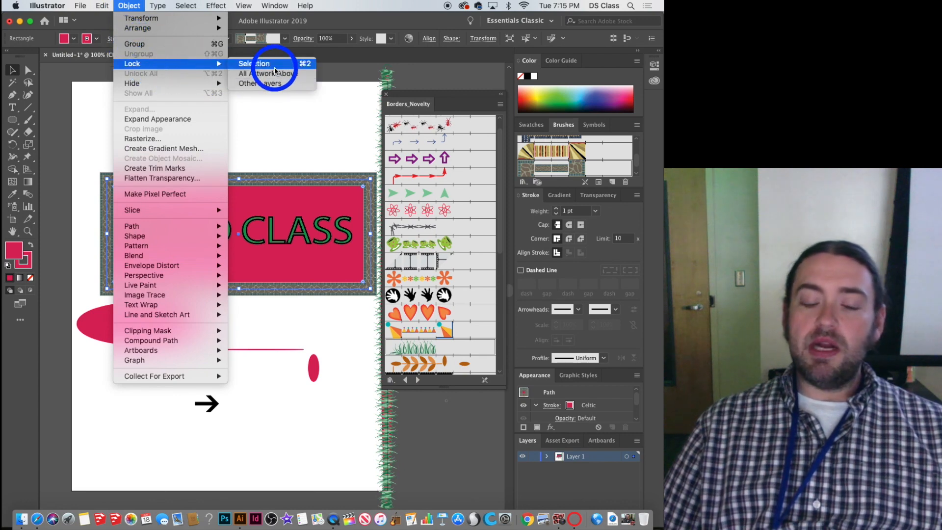
left_click(273, 64)
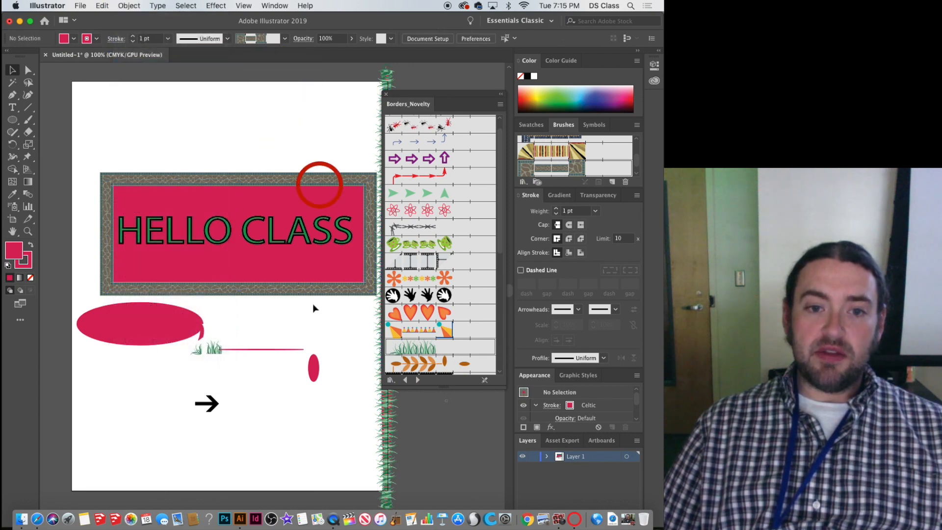
Marquee-select the HELLO CLASS text over the locked rectangle and move it up above the rectangle's border
left_click_drag(312, 319, 198, 149)
left_click_drag(354, 331, 283, 189)
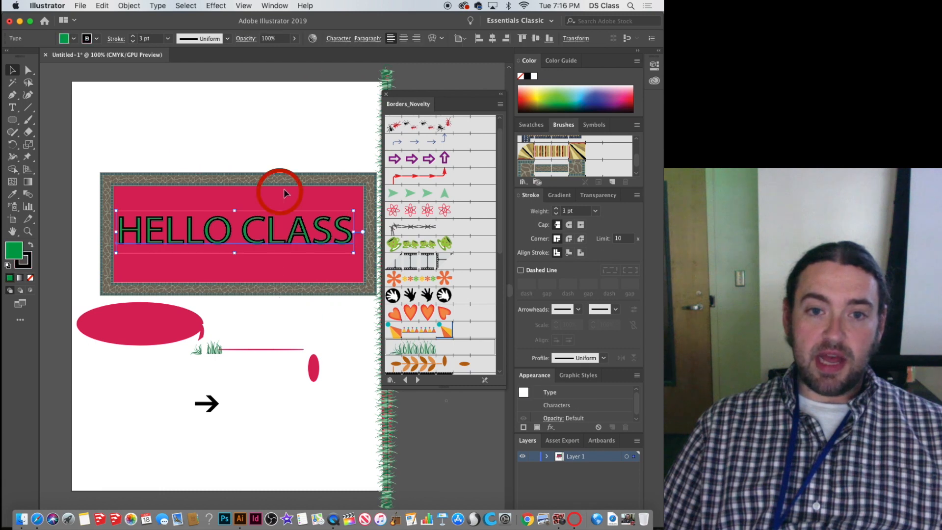
left_click_drag(314, 245, 287, 139)
left_click(298, 270)
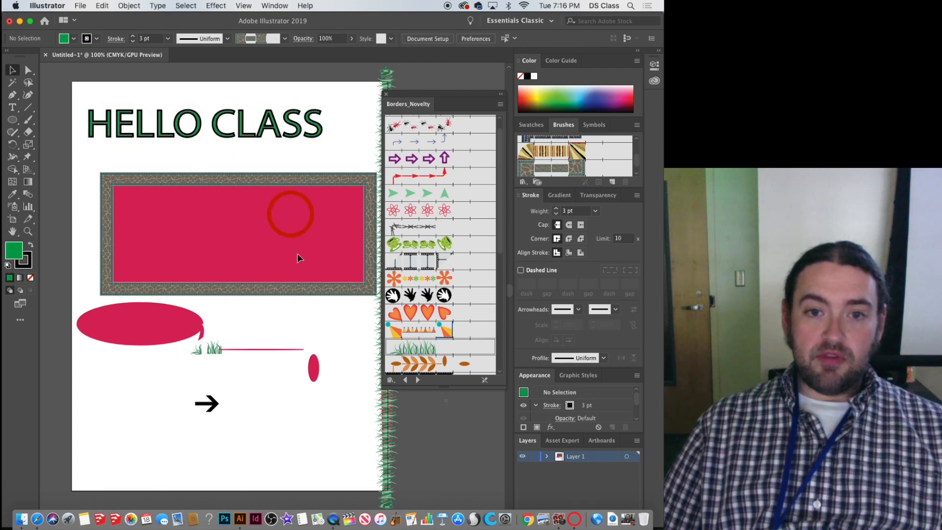
Unlock all locked objects and select the bordered rectangle
right_click(298, 253)
left_click(101, 5)
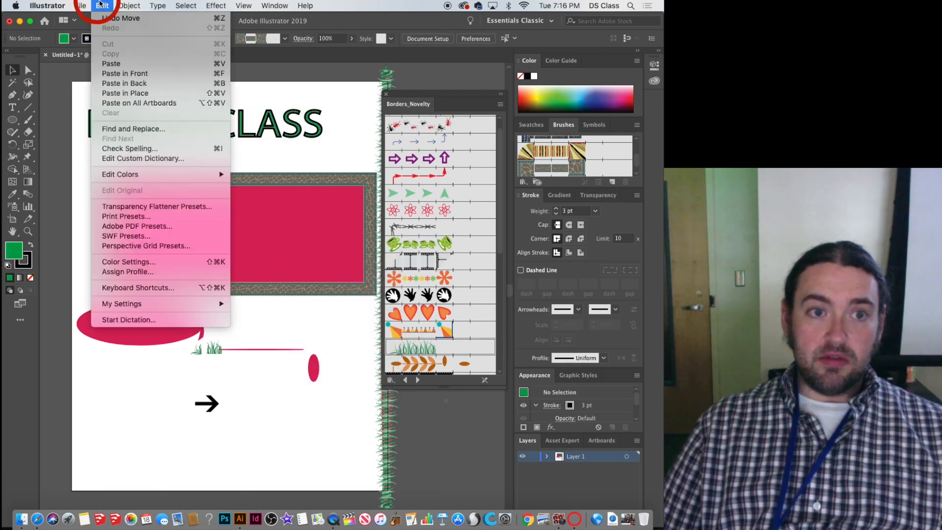
left_click(139, 5)
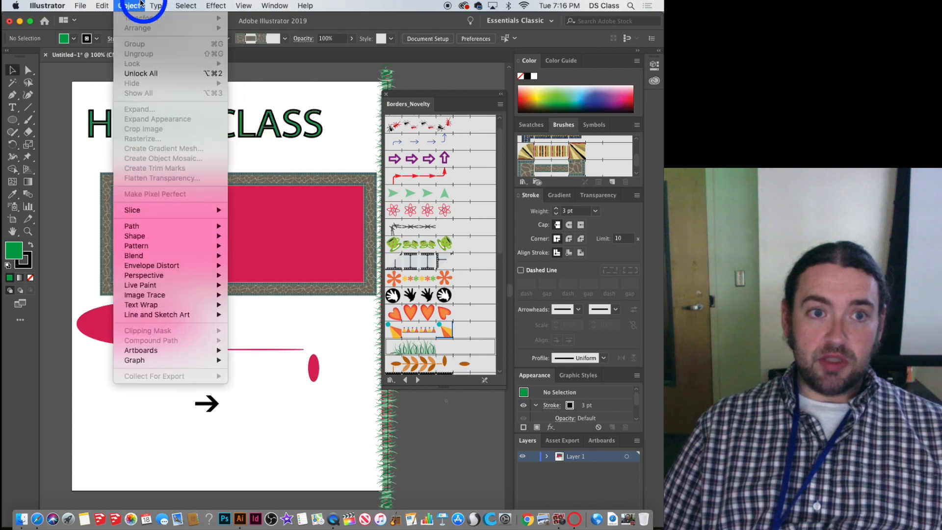
left_click(162, 75)
left_click(298, 218)
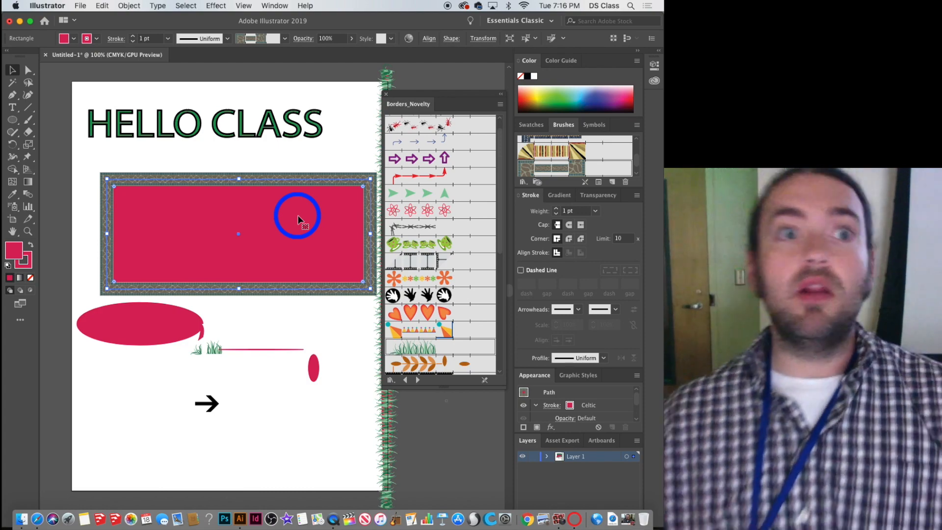
Deselect the bordered rectangle, and move the large flat ellipse and the thin red line onto it
left_click_drag(301, 216, 120, 422)
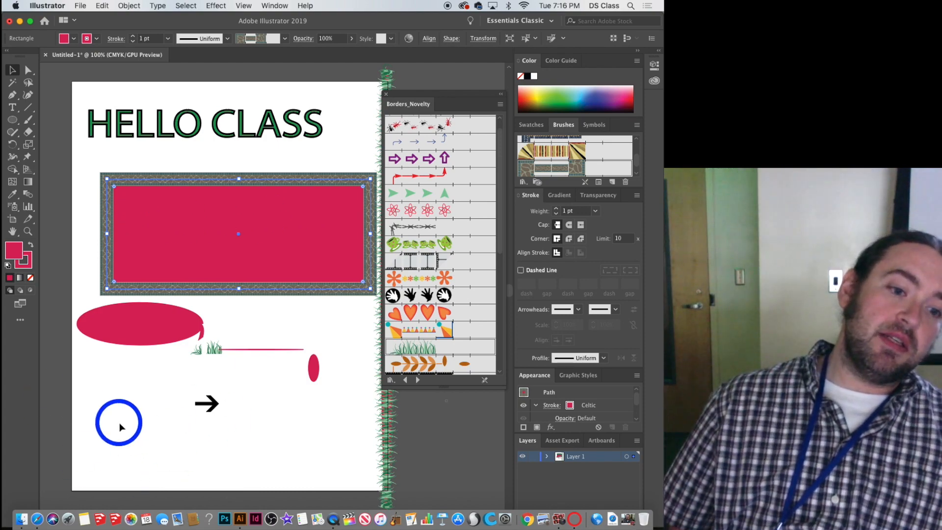
left_click(81, 272)
left_click_drag(138, 323, 252, 268)
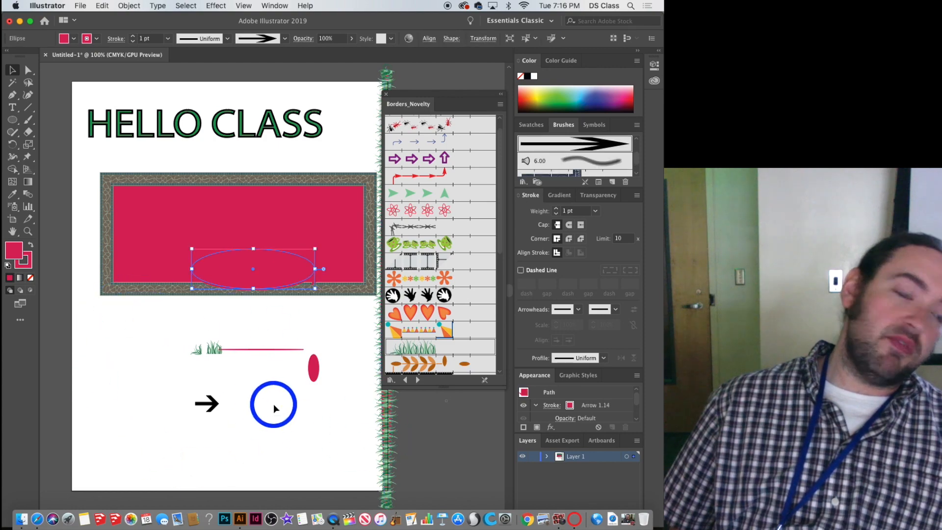
left_click_drag(228, 352, 253, 246)
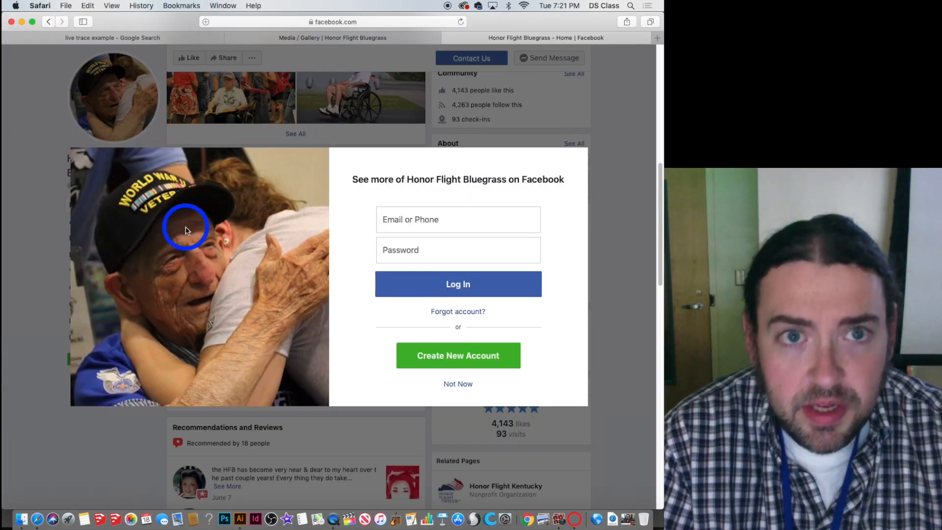
Search Google for "elephant" in Safari and show the image results
left_click(257, 22)
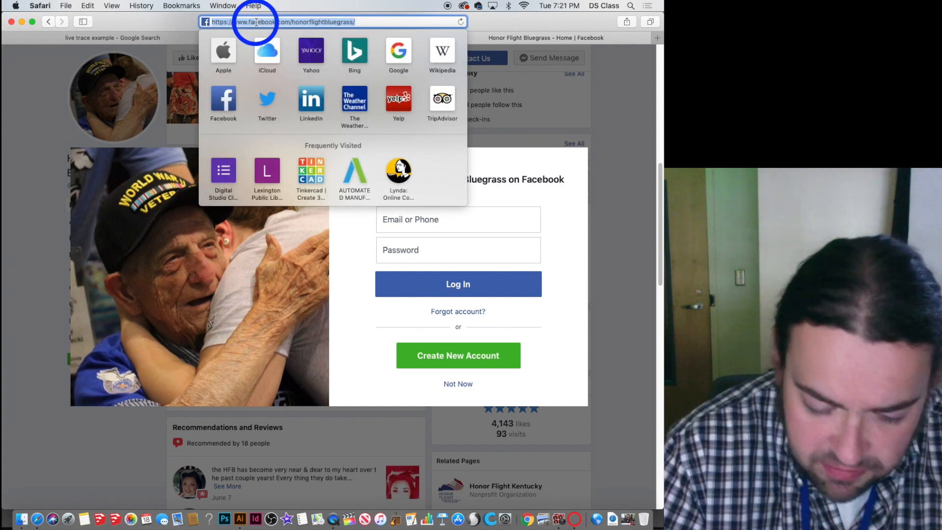
type("elephant")
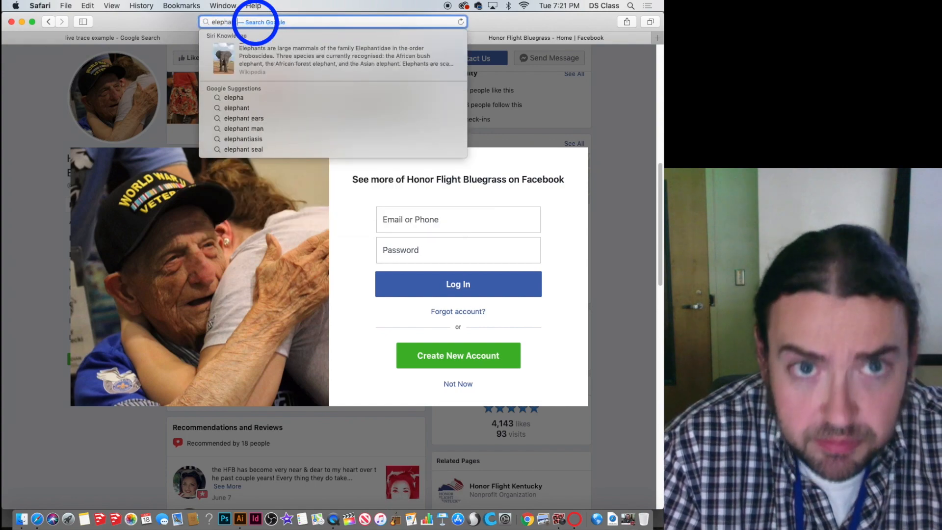
key("Return")
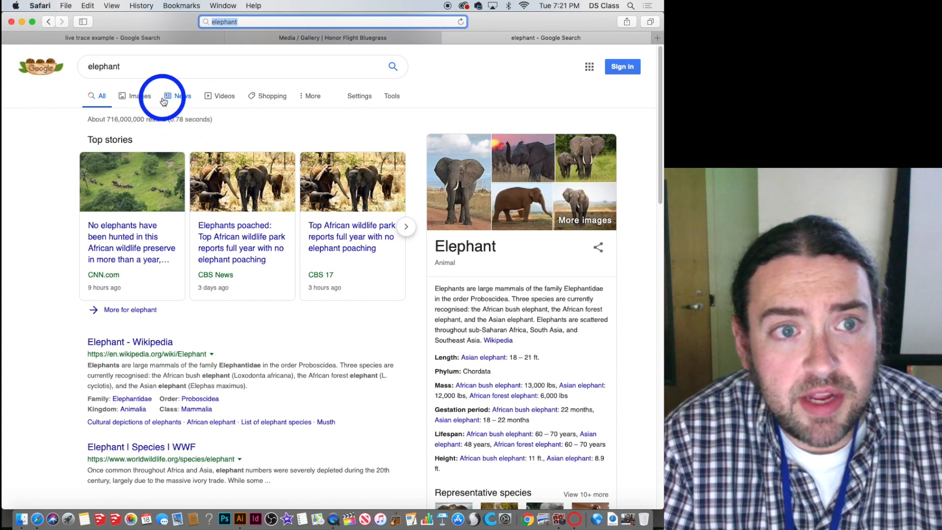
left_click(141, 97)
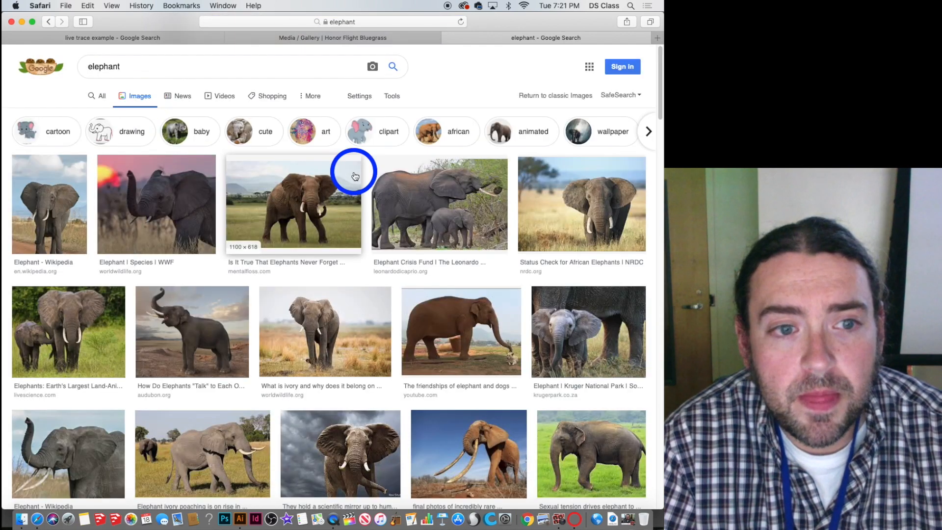
Preview the World Wildlife Fund elephant photo with the raised trunk at sunset and save it to the Desktop
left_click(178, 190)
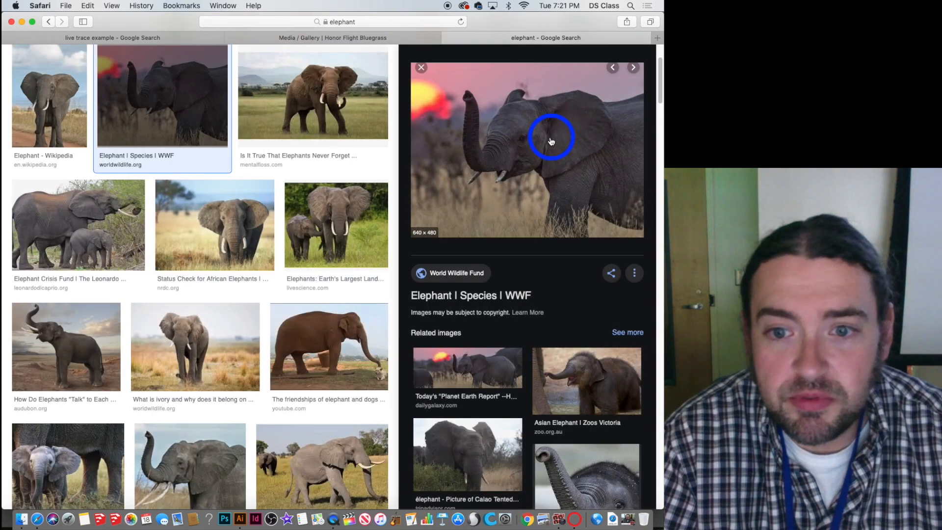
right_click(551, 136)
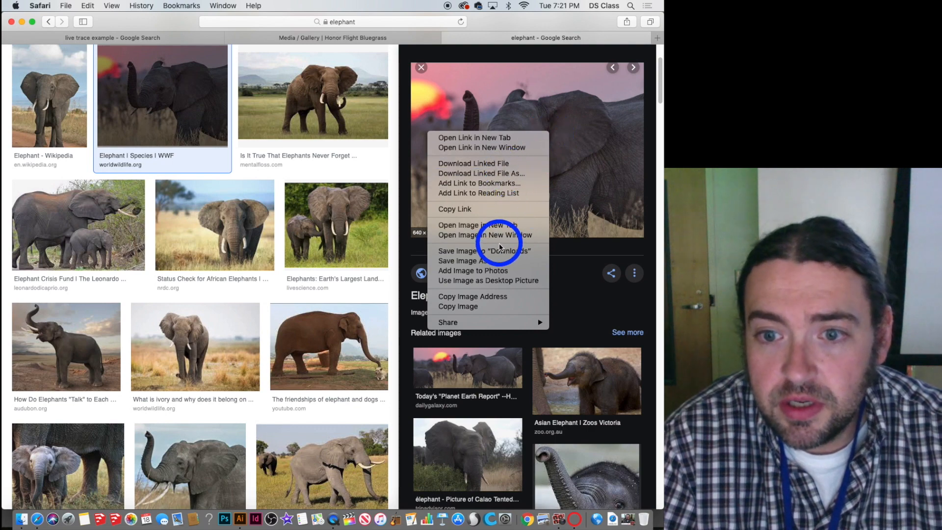
left_click(494, 260)
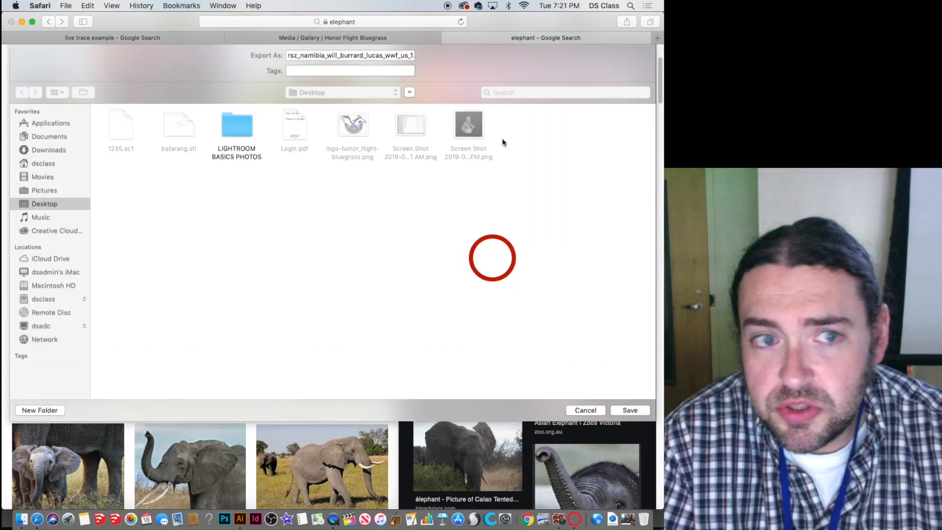
left_click(42, 206)
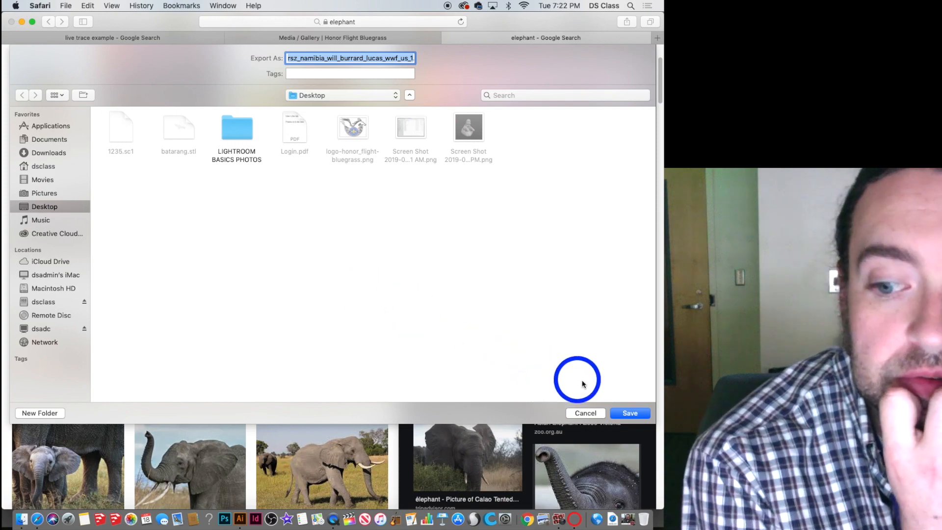
left_click(633, 413)
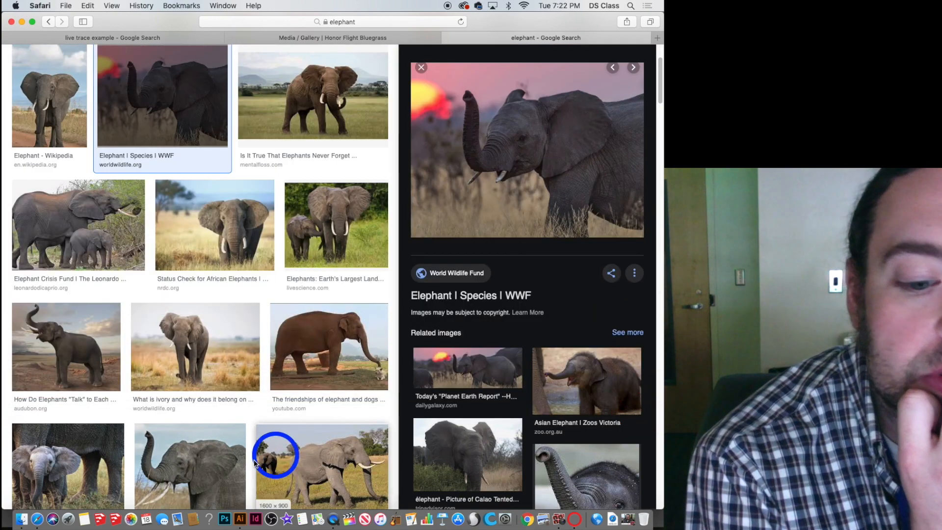
Switch to Illustrator, delete all artwork from the artboard, and close the Borders_Novelty brush library
left_click(240, 520)
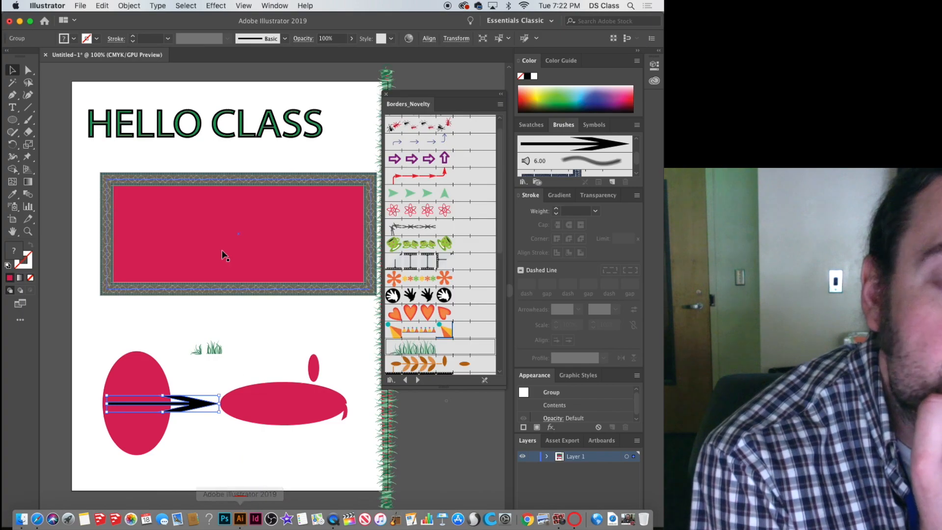
left_click_drag(75, 91, 278, 481)
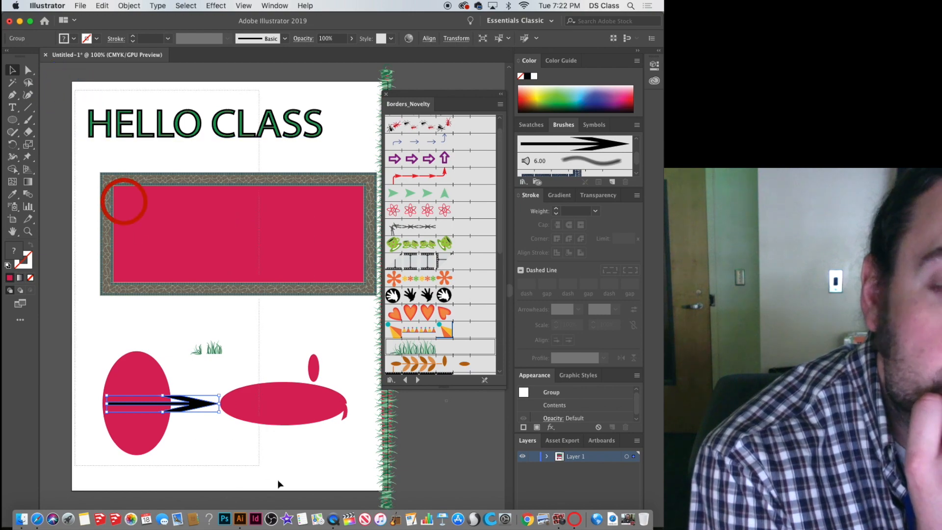
left_click_drag(396, 467, 397, 467)
key("Delete")
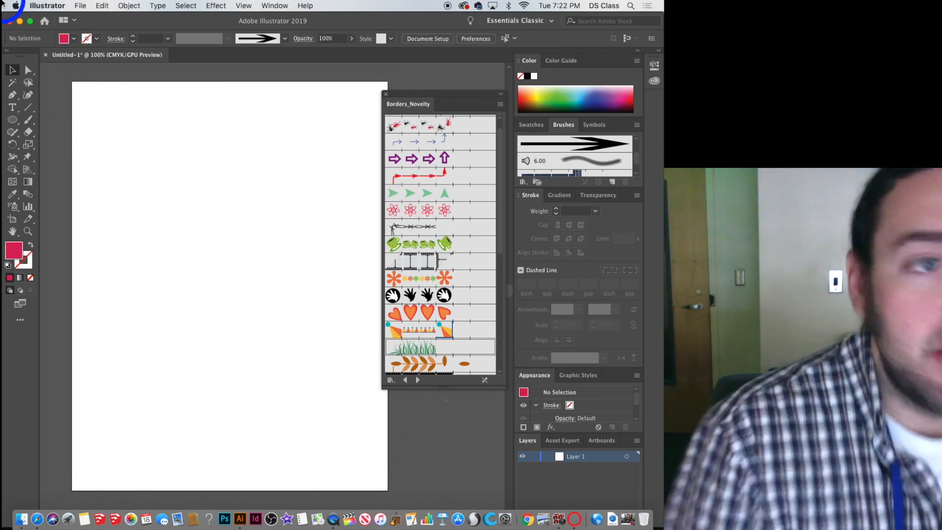
left_click(460, 195)
left_click(386, 94)
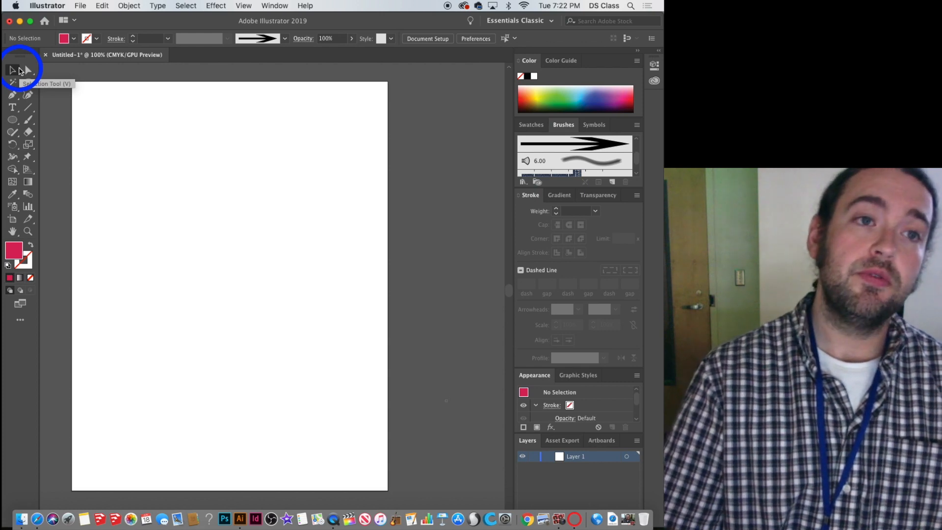
Place the saved elephant photo from the Desktop, sized to span most of the artboard's width in its upper half
left_click(81, 6)
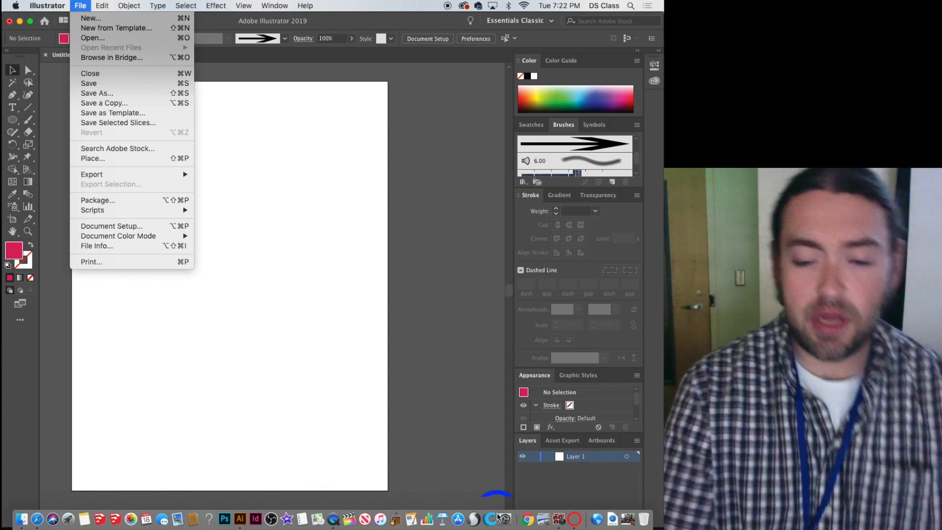
left_click(240, 519)
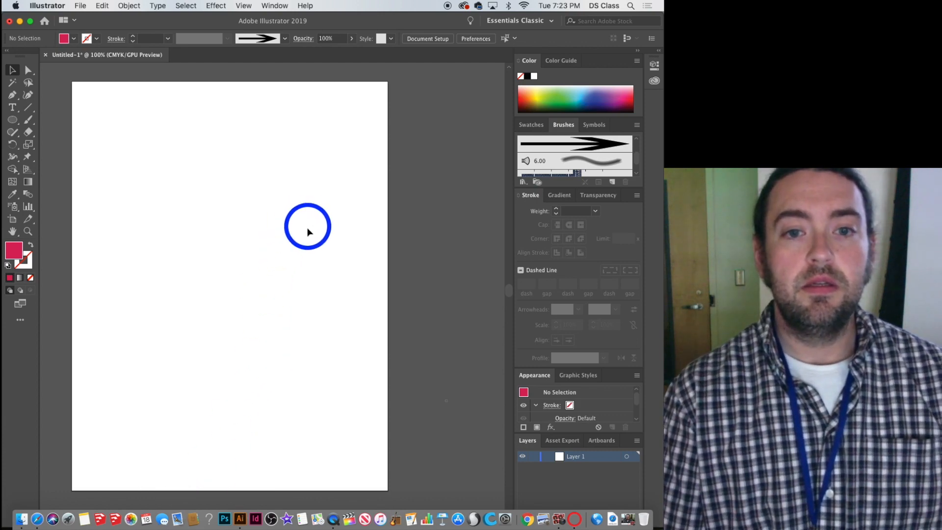
left_click(80, 5)
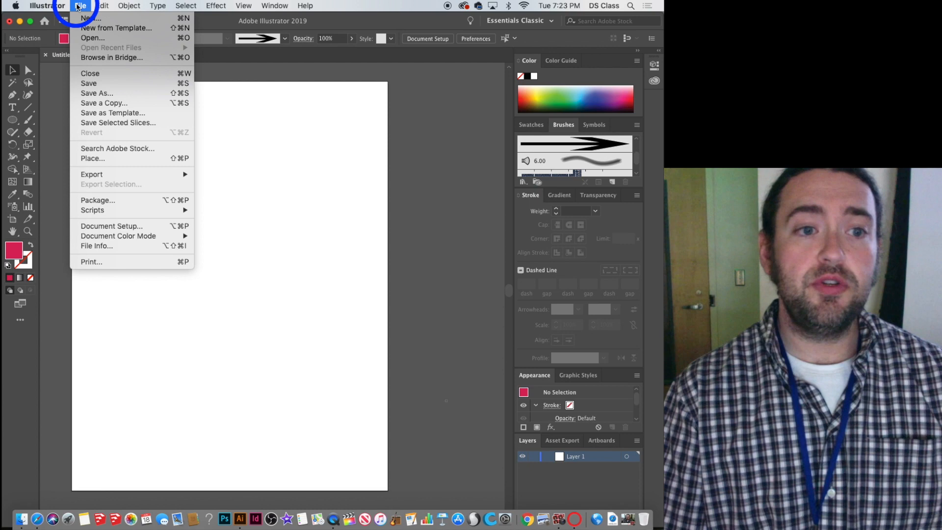
left_click(127, 159)
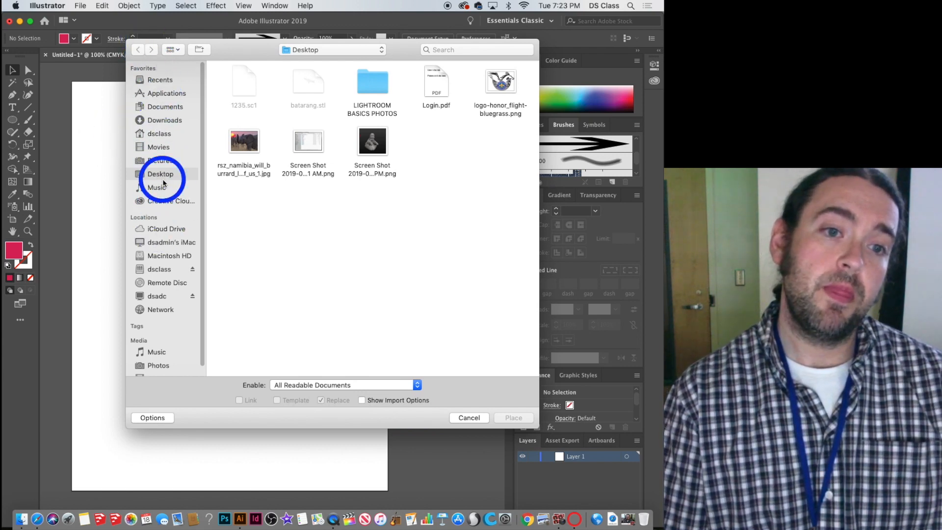
double_click(244, 146)
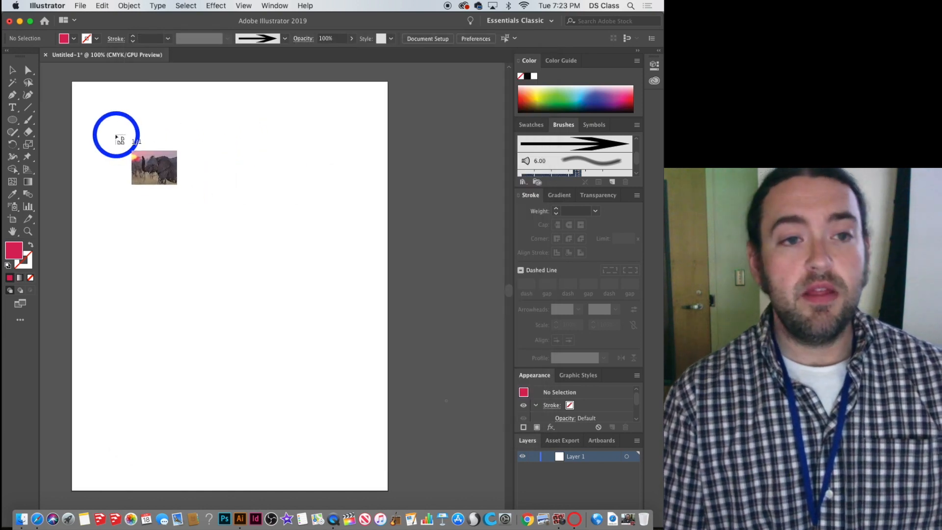
left_click_drag(95, 123, 355, 381)
scroll(324, 328, "up", 5)
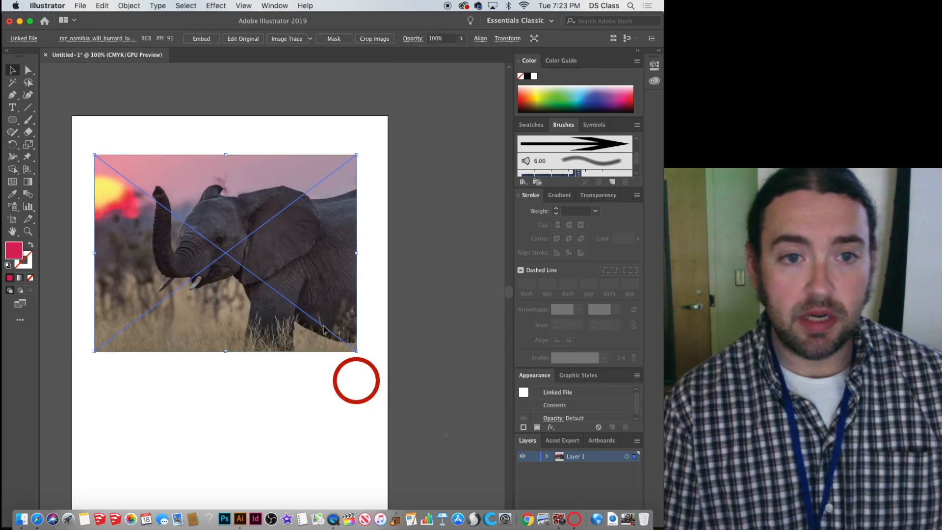
Rasterize the placed elephant photo in CMYK at High (300 ppi) with a white background
left_click(322, 325)
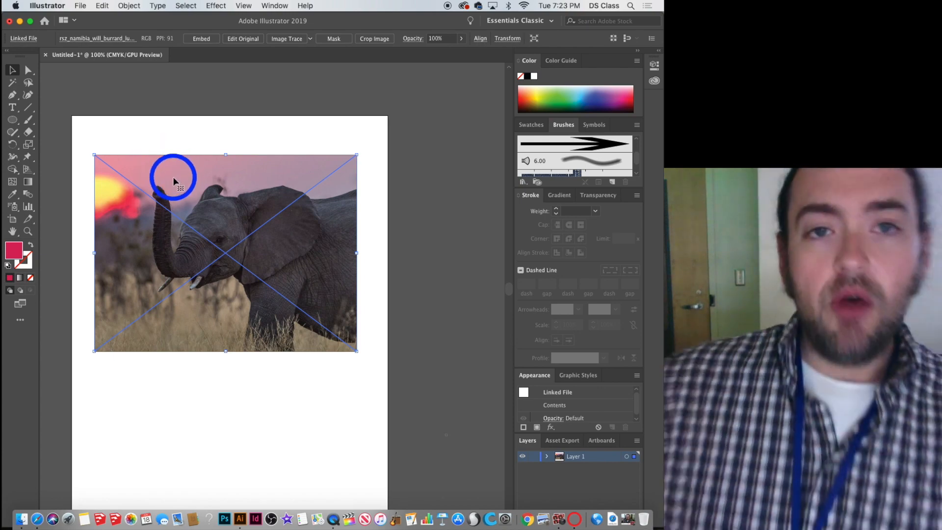
left_click(126, 5)
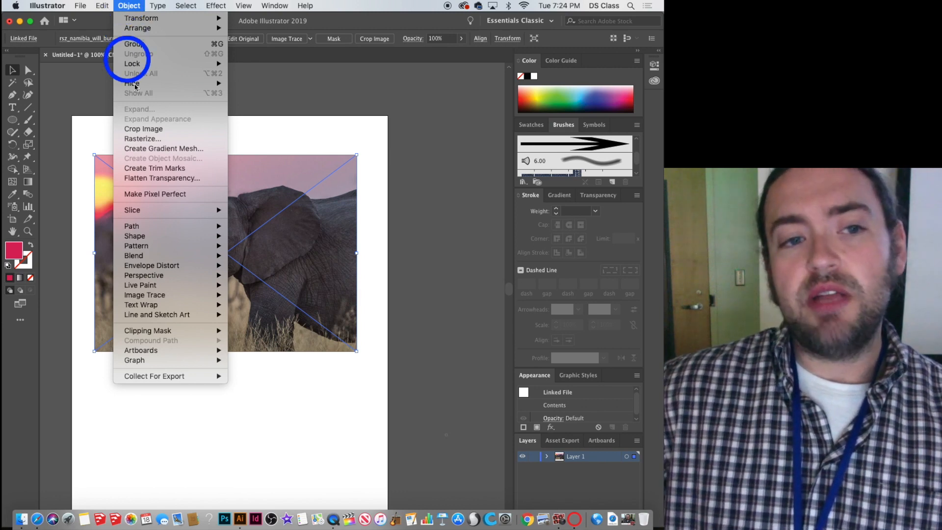
left_click(159, 141)
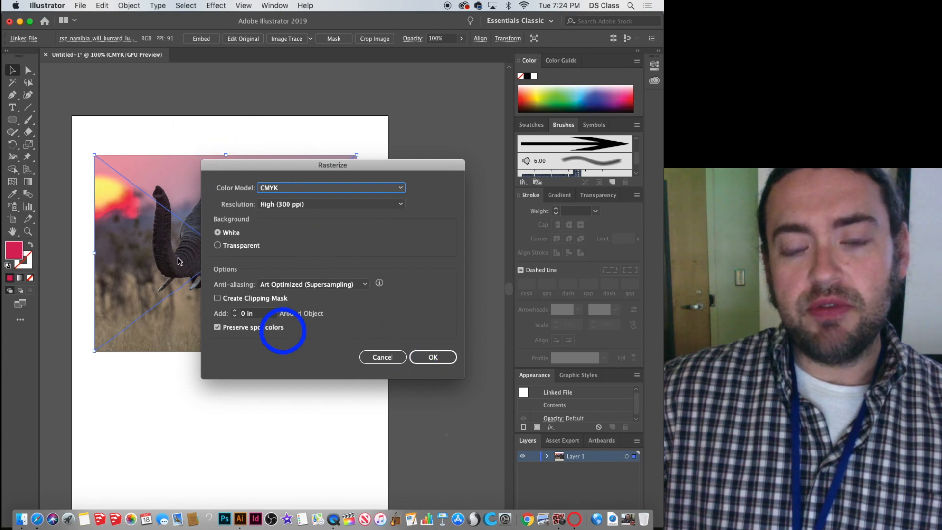
left_click(454, 359)
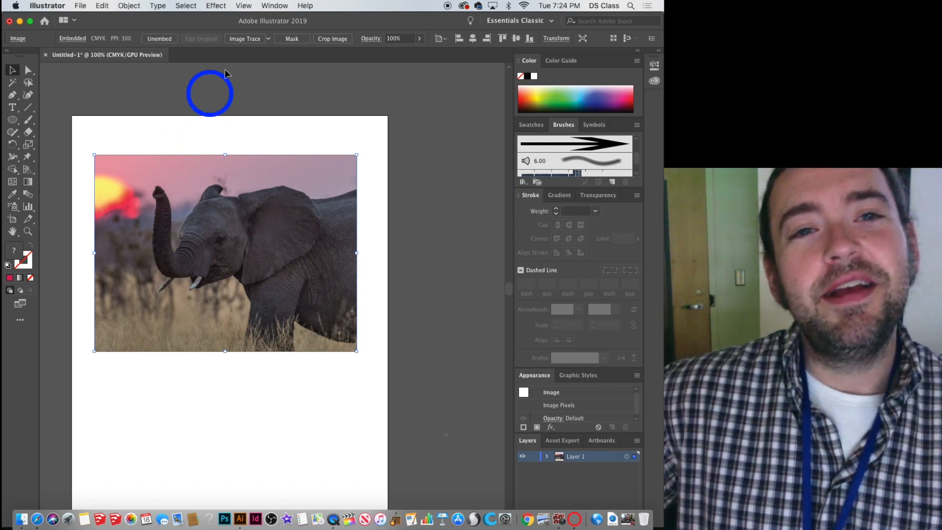
Trace the rasterized elephant photo with Image Trace, previewing the default Black and White result and accepting the large-image trace
left_click(129, 5)
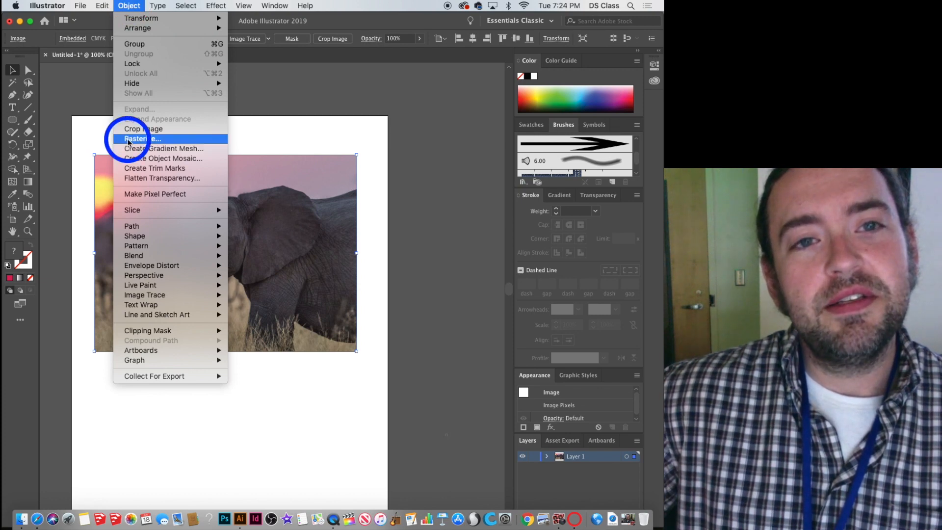
mouse_move(275, 5)
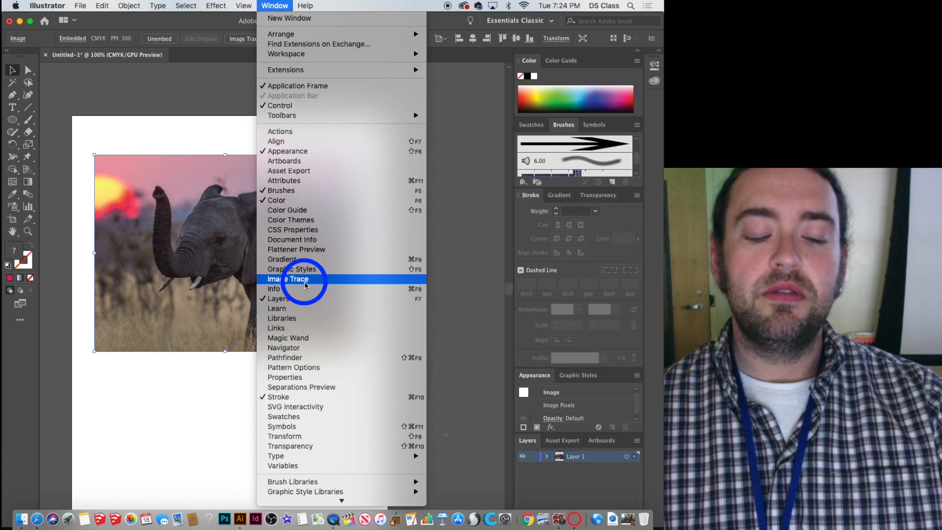
left_click(305, 280)
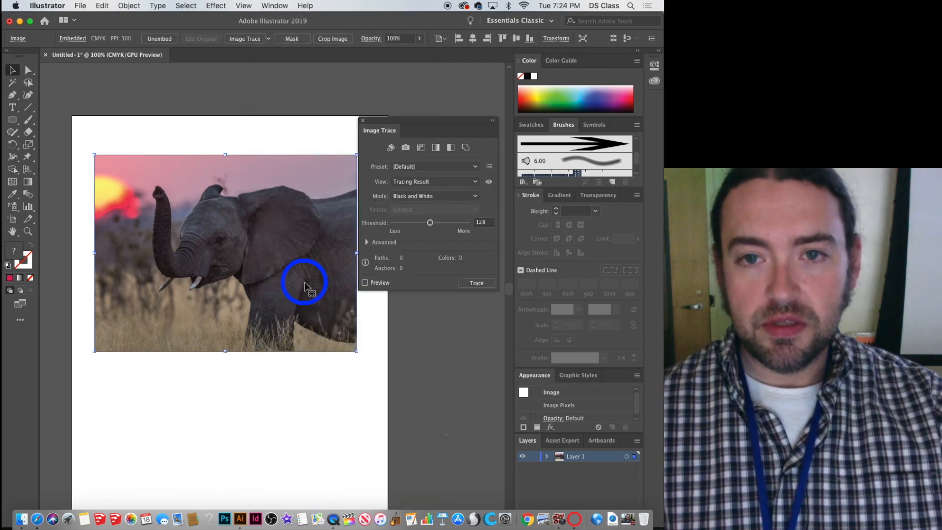
mouse_move(438, 129)
left_mouse_down()
mouse_move(444, 178)
mouse_move(433, 173)
left_mouse_up()
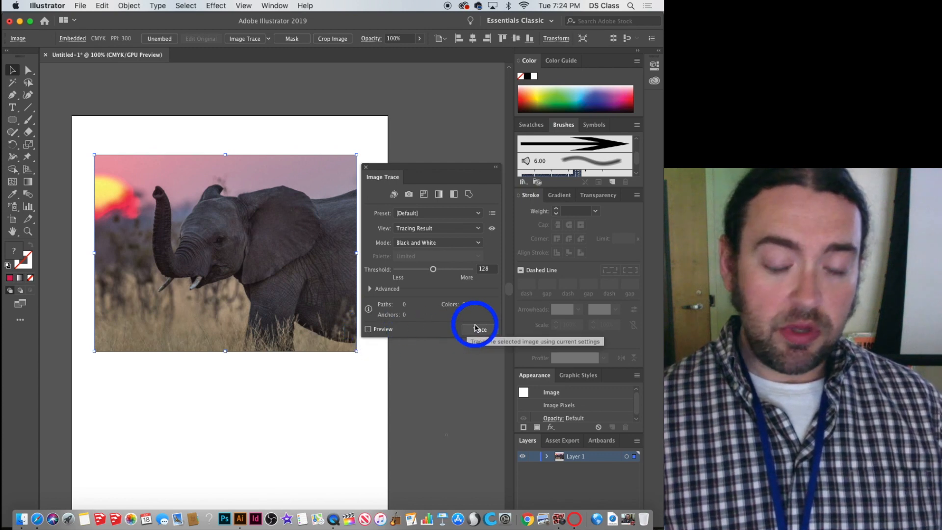
left_click(368, 329)
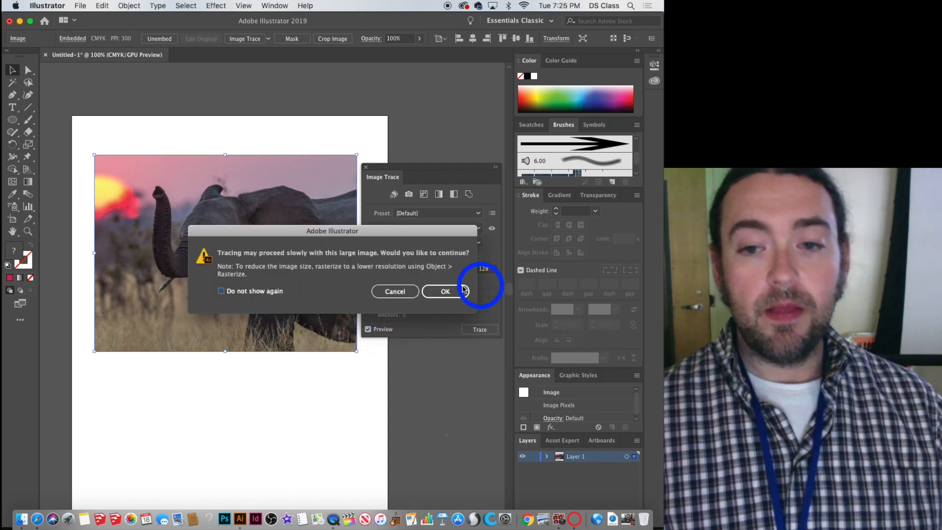
left_click(444, 291)
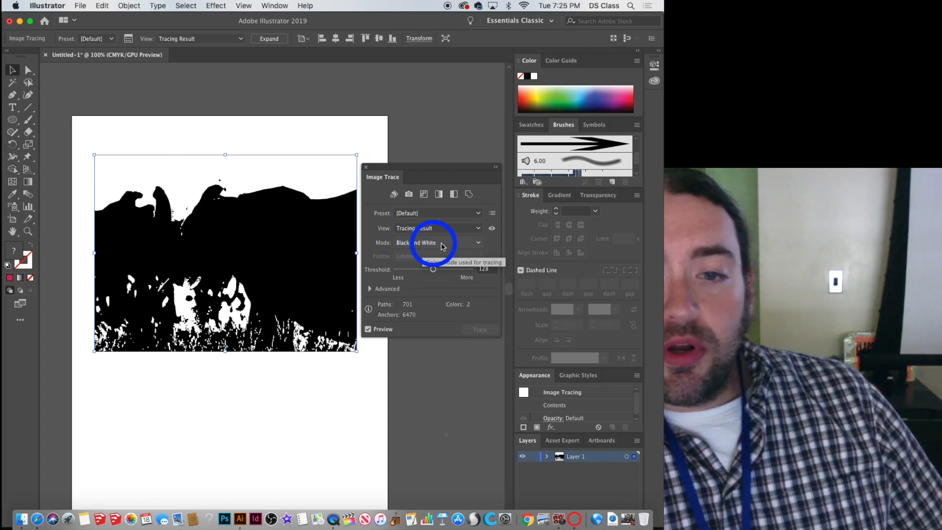
Switch the elephant tracing to Color mode with the Limited palette and reduce it to 10 colors
left_click(440, 243)
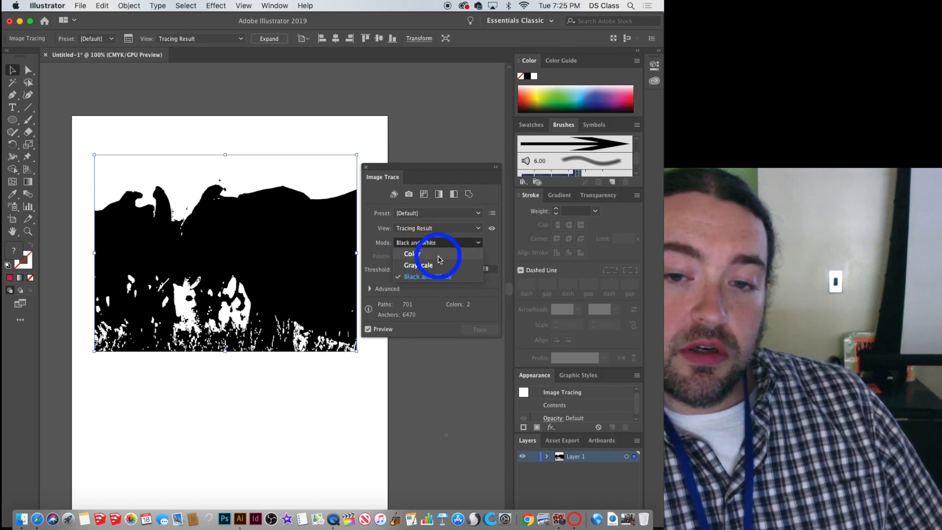
left_click(440, 255)
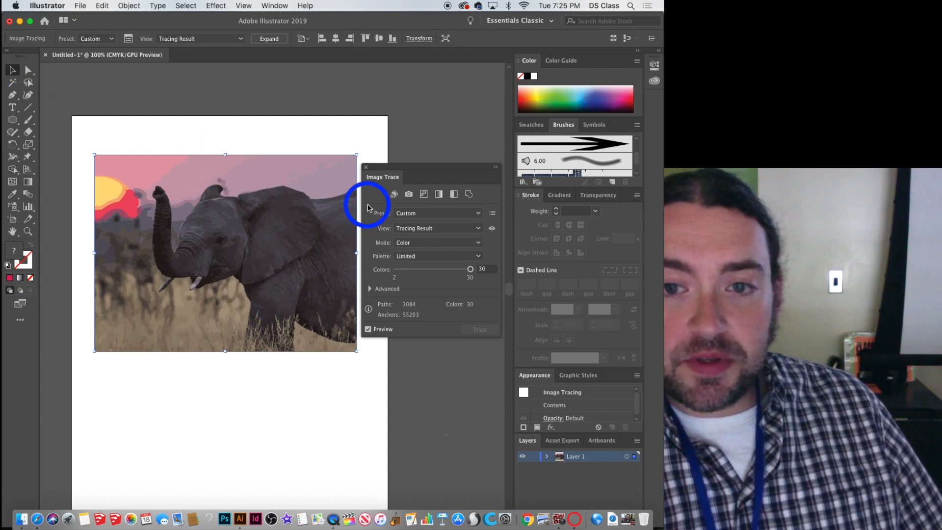
left_click_drag(392, 169, 413, 140)
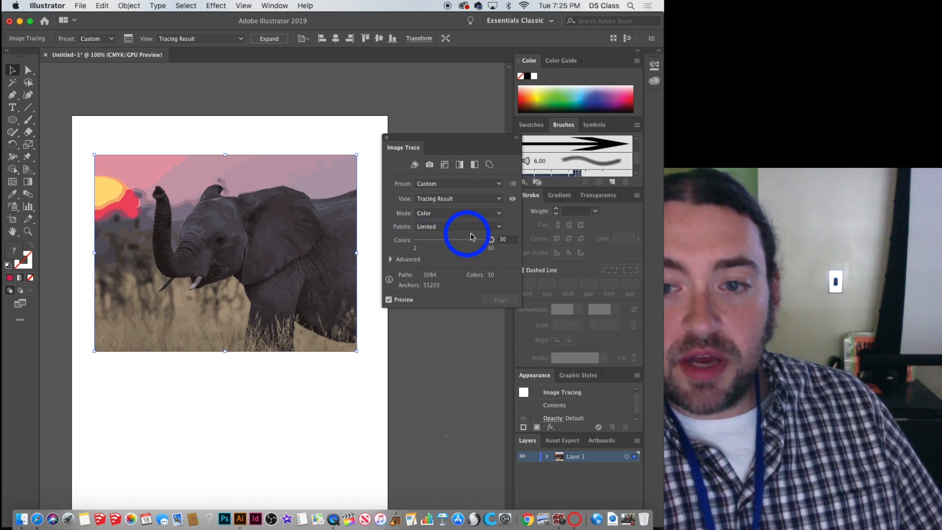
left_click_drag(492, 240, 439, 253)
left_click_drag(440, 253, 444, 252)
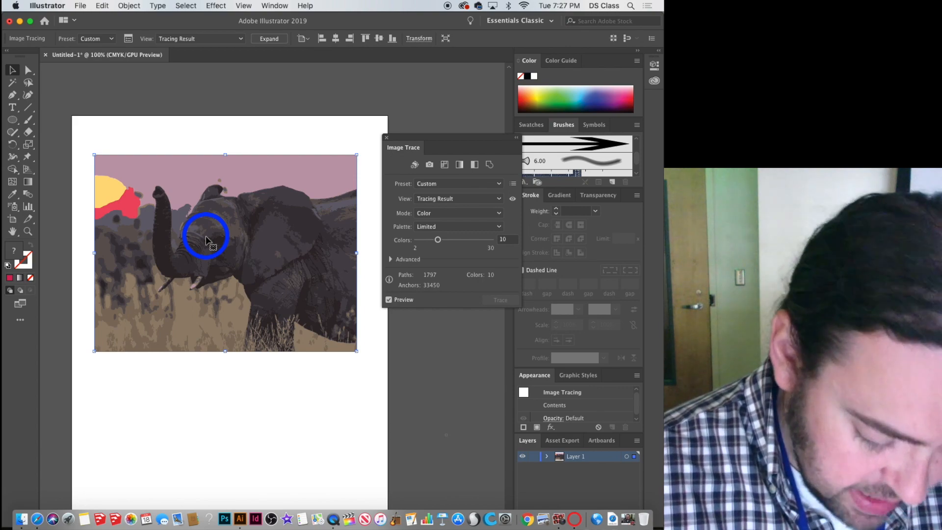
Expand the 10-color tracing's object and fill into vector paths, deselect it, and inspect the paths in outline view
right_click(209, 239)
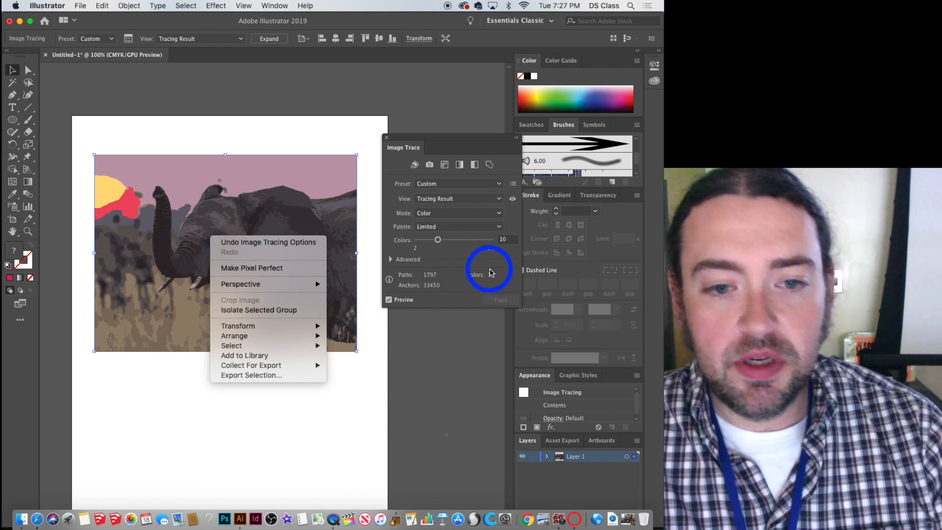
left_click(488, 303)
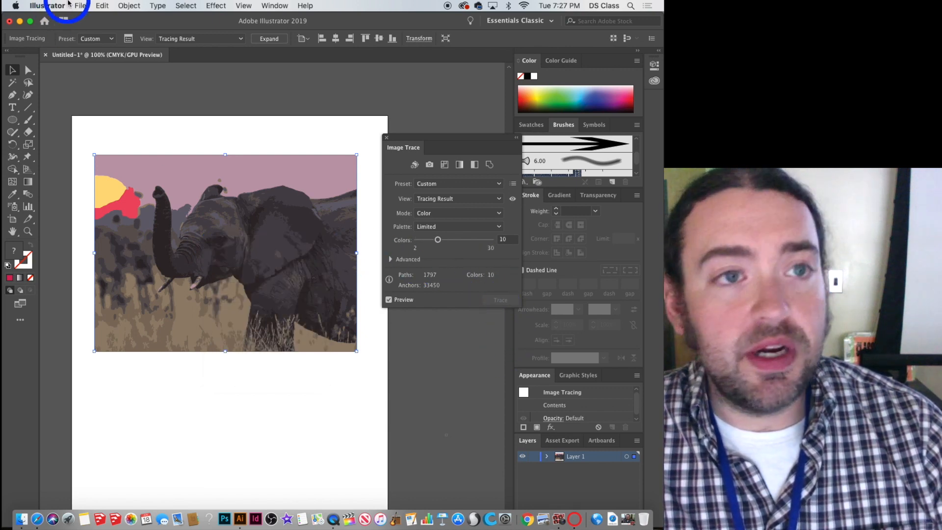
left_click(129, 6)
left_click(135, 109)
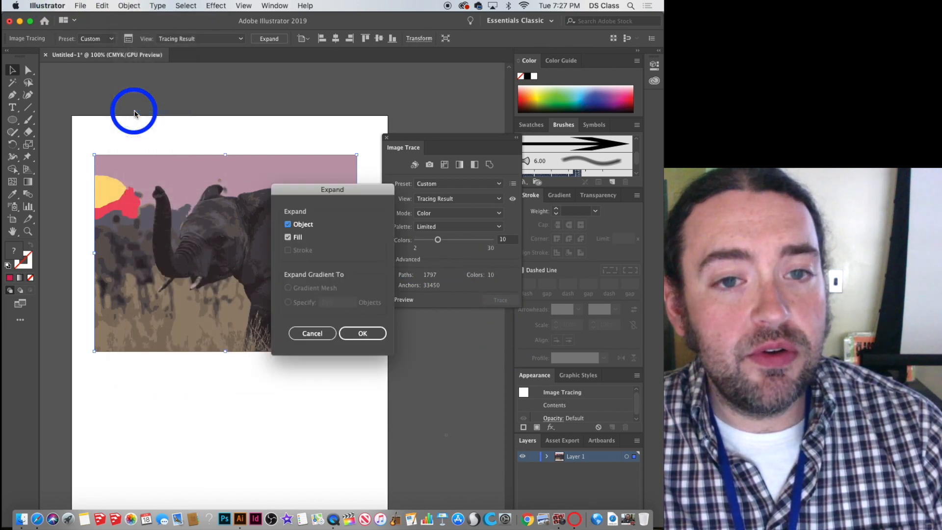
left_click(373, 332)
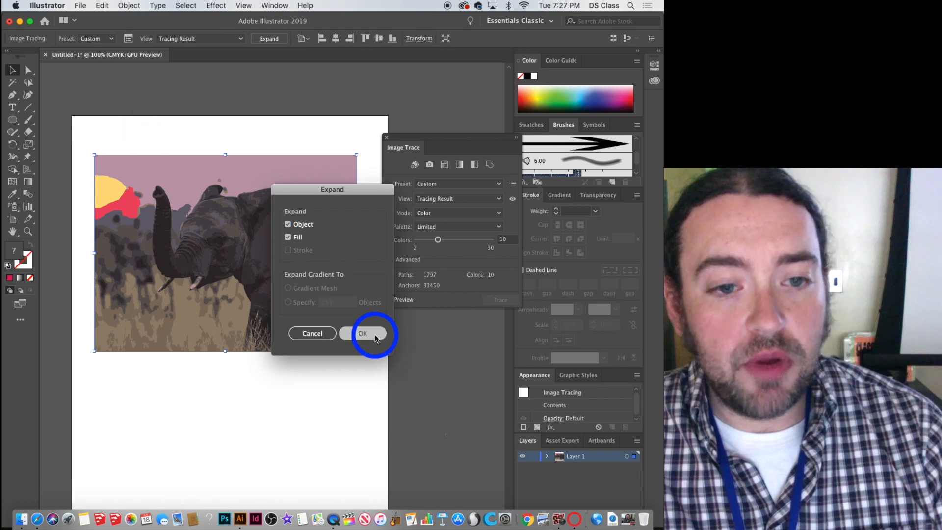
left_click(272, 147)
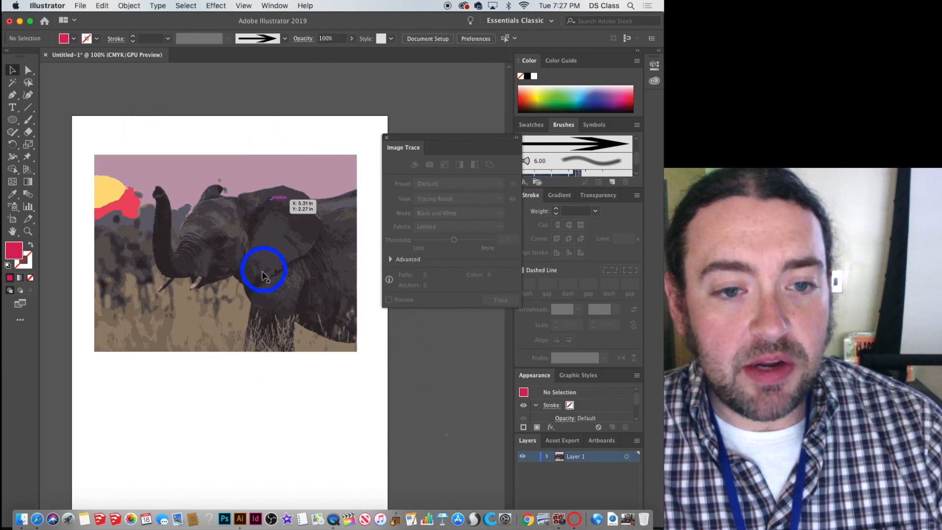
key("super+y")
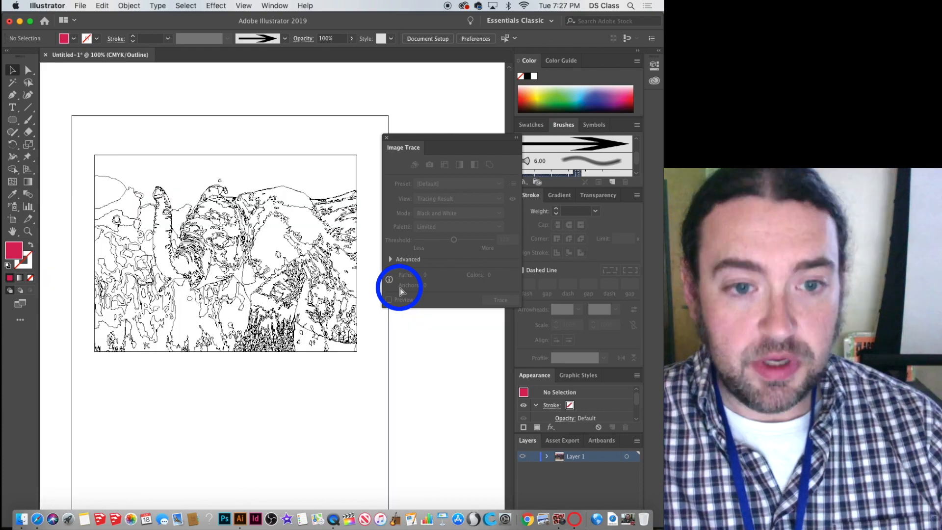
Undo the expansion and the color reduction, and retrace the elephant photo with 30 colors
left_click(237, 301)
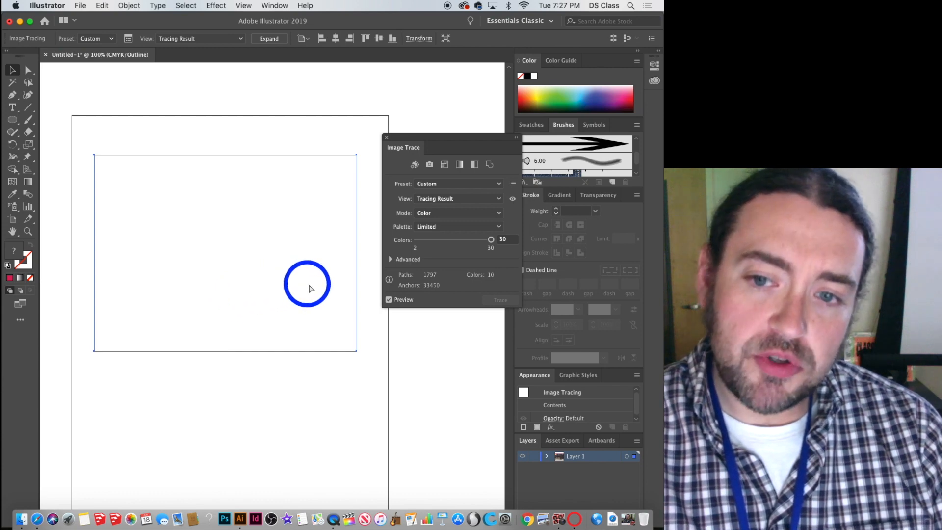
left_click(388, 299)
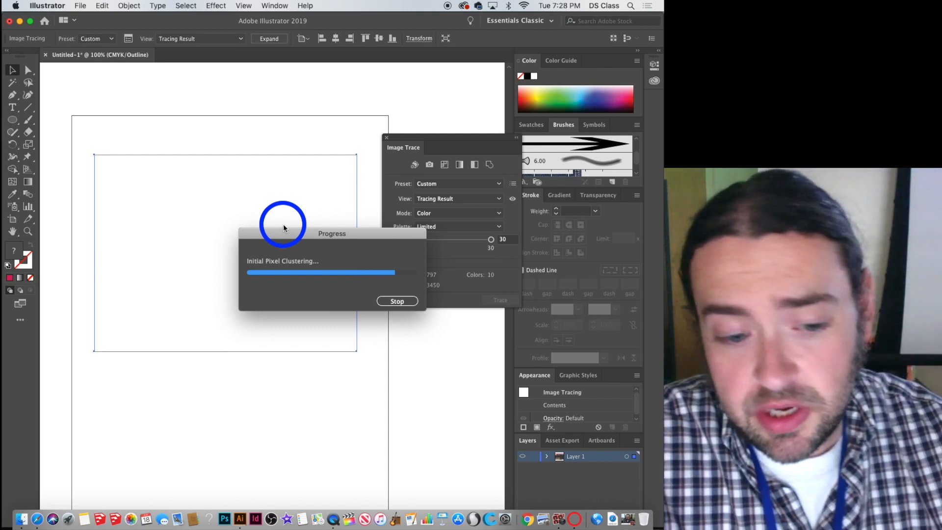
Switch to Safari, search Google for "examples of live trace", and show the image results
left_click(37, 520)
left_click(259, 23)
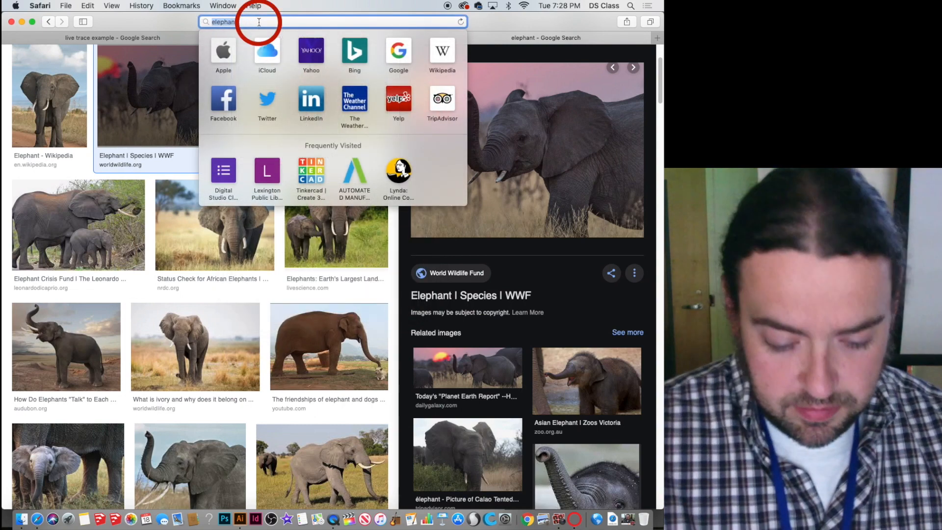
type("examples of")
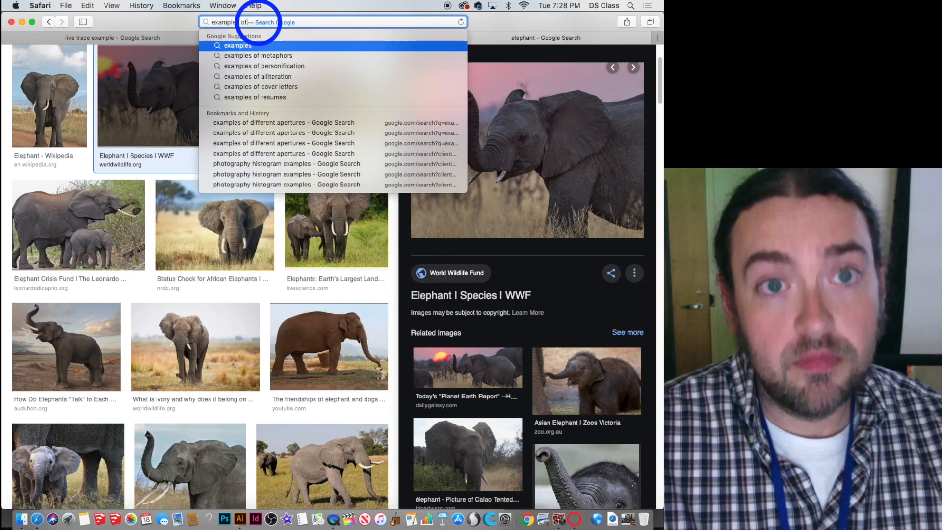
type(" live tr")
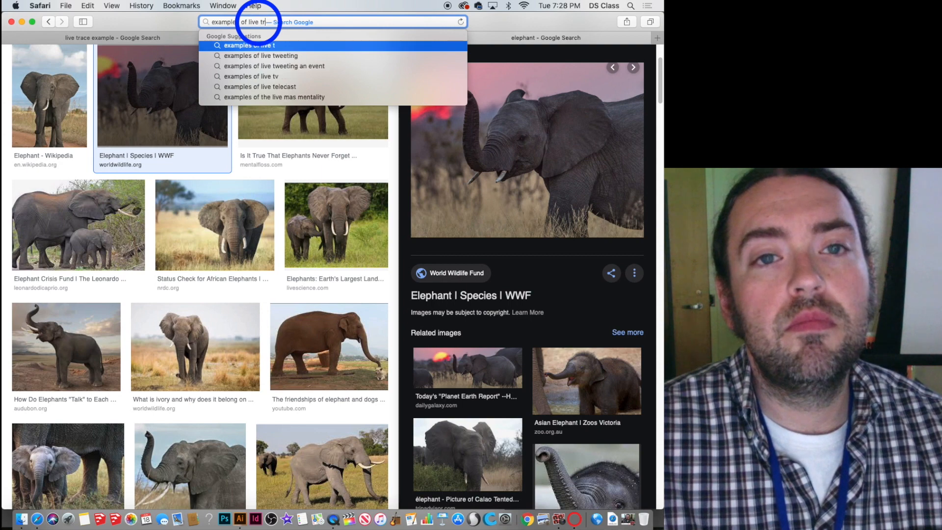
type("ace")
key("Return")
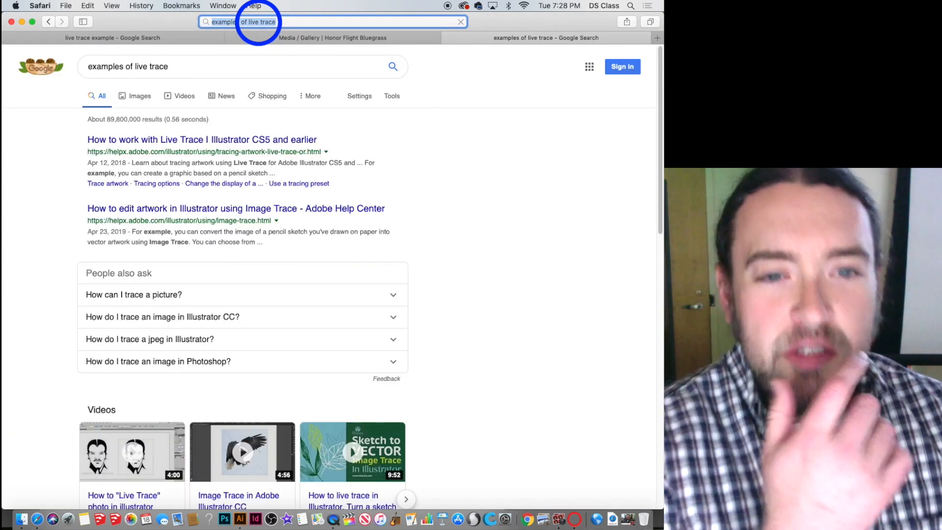
left_click(146, 99)
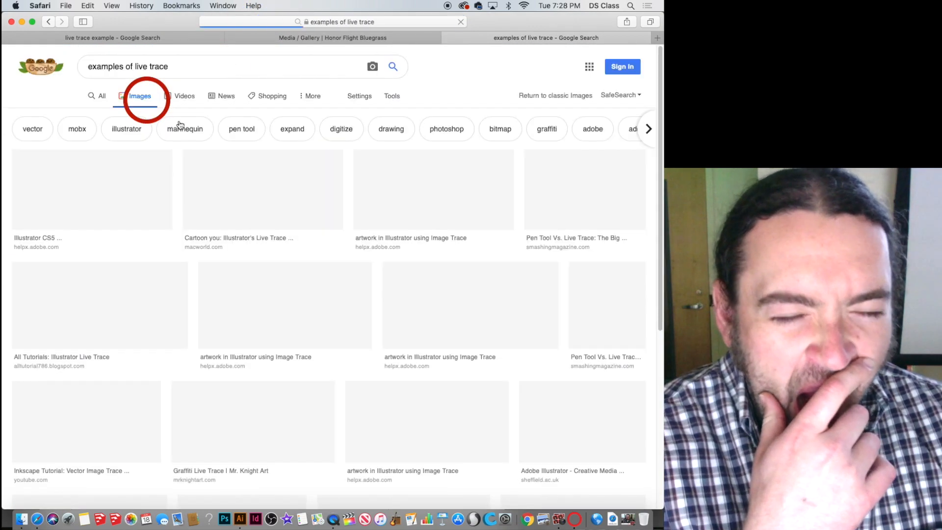
left_click(181, 125)
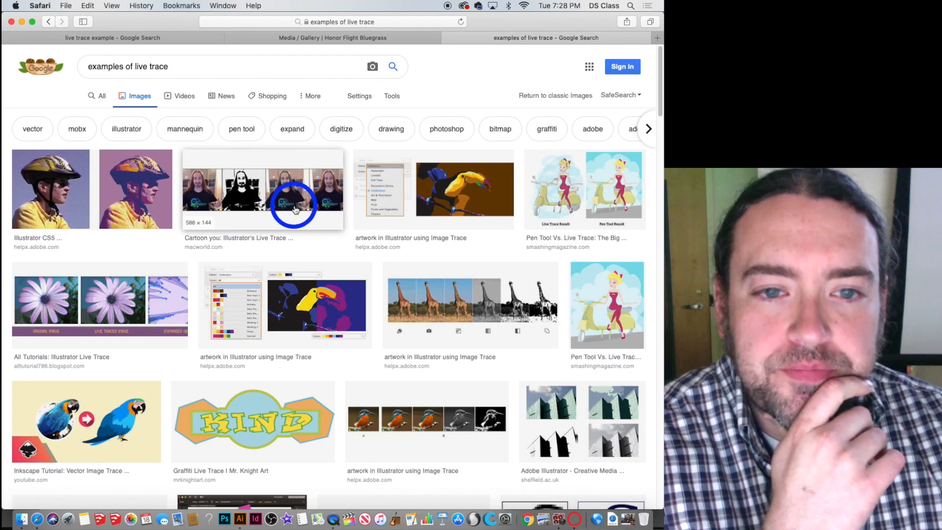
Preview the Macworld Live Trace example and the related high-contrast portrait with the light blue layer
left_click(295, 210)
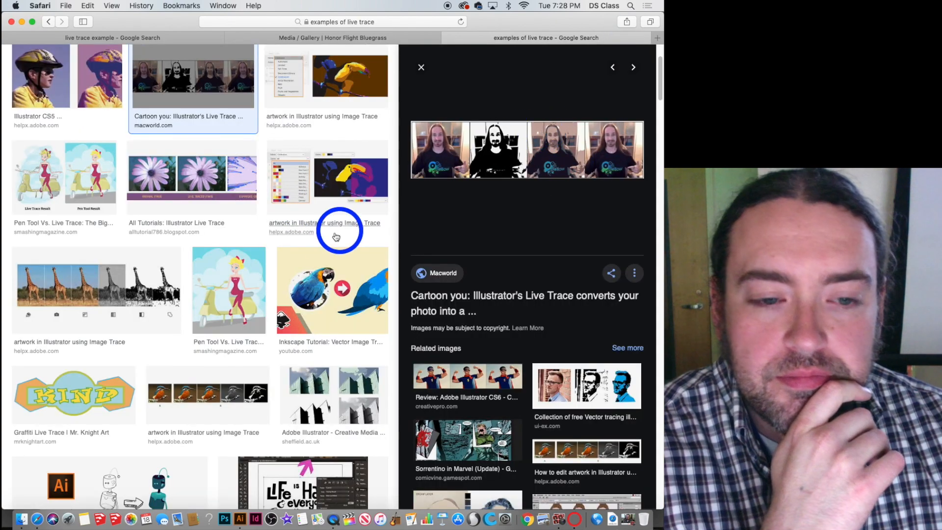
scroll(479, 171, "down", 1)
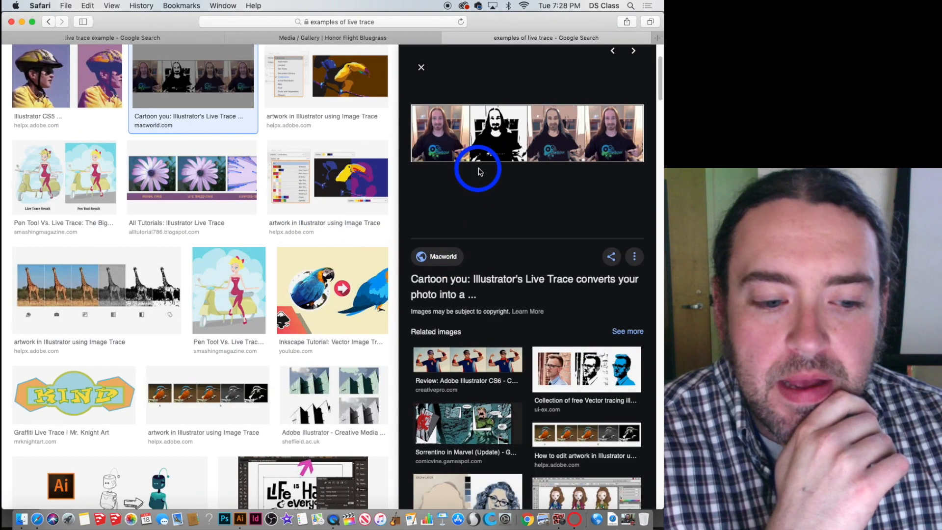
scroll(480, 173, "up", 2)
scroll(479, 174, "down", 4)
scroll(480, 176, "down", 2)
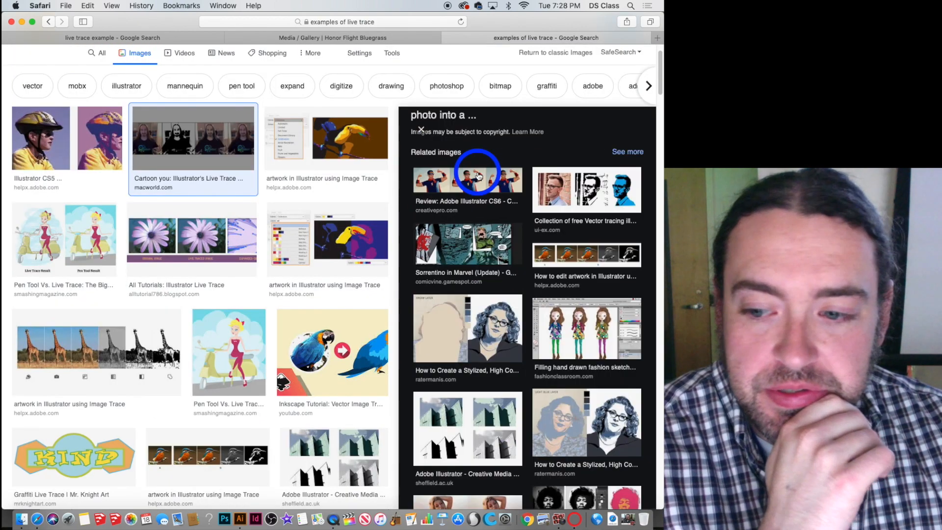
left_click(591, 390)
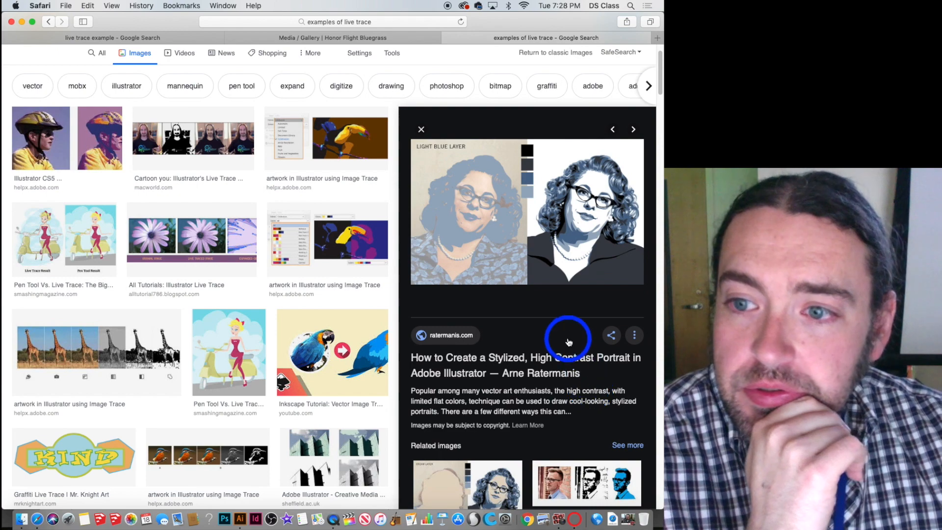
Search Google for "sheppard fairy obama" and show the image results
left_click(263, 21)
type("she")
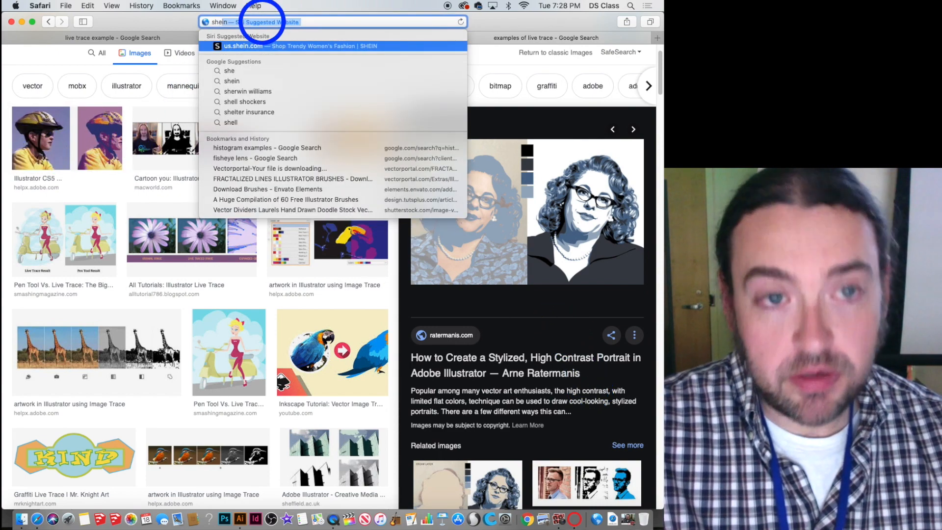
type("ppard fa")
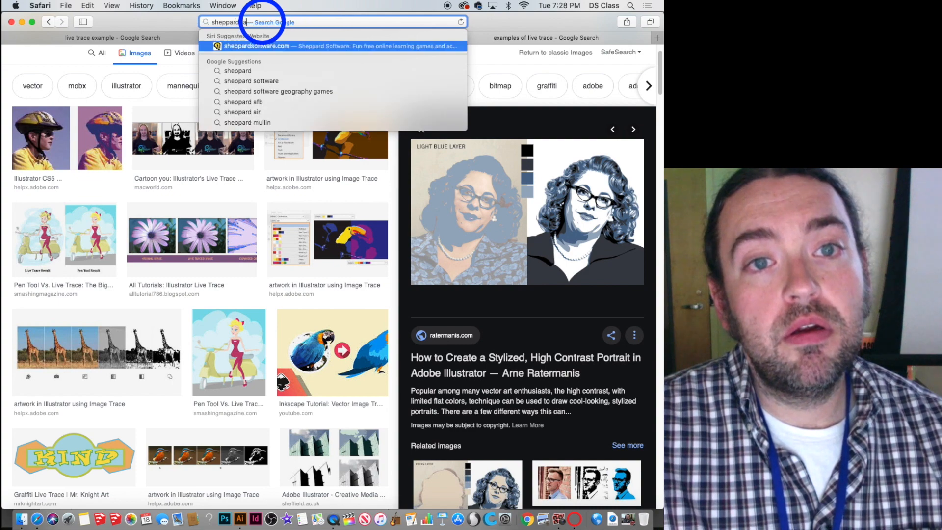
type("iry obama")
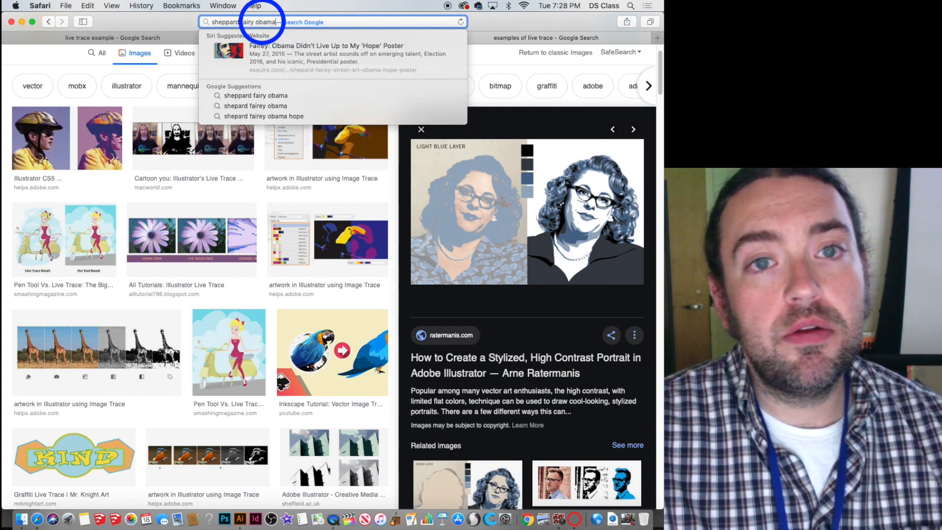
key("Return")
left_click(180, 98)
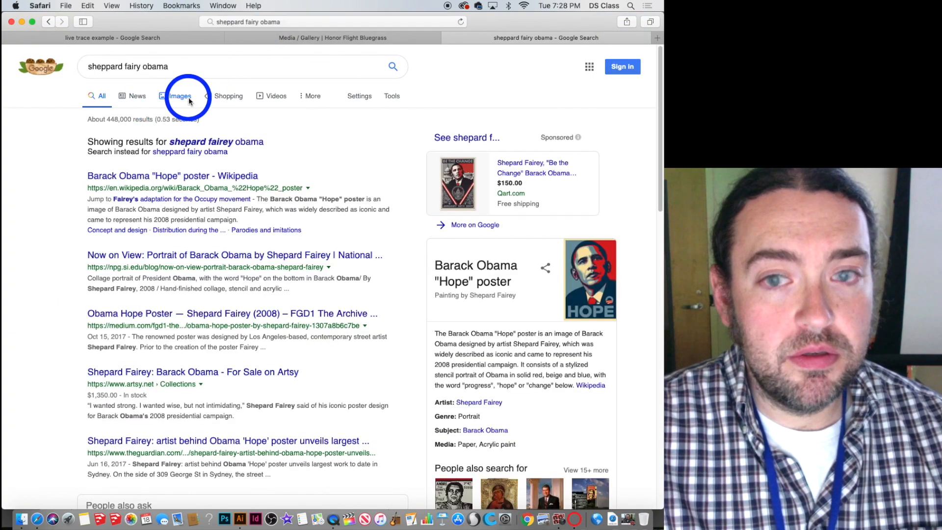
Look through the Shepard Fairey Obama image results, comparing the source photos with the stylized limited-color posters
scroll(328, 291, "down", 5)
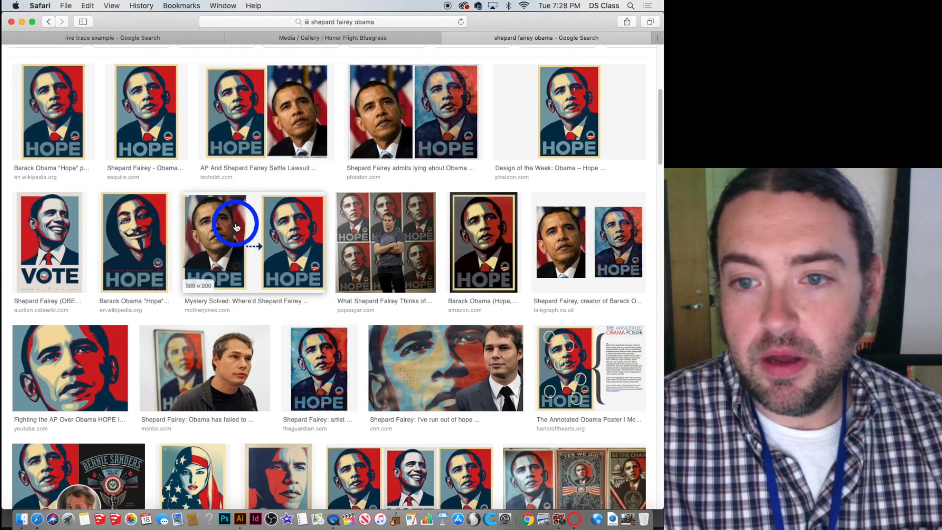
scroll(237, 227, "down", 8)
scroll(237, 226, "down", 5)
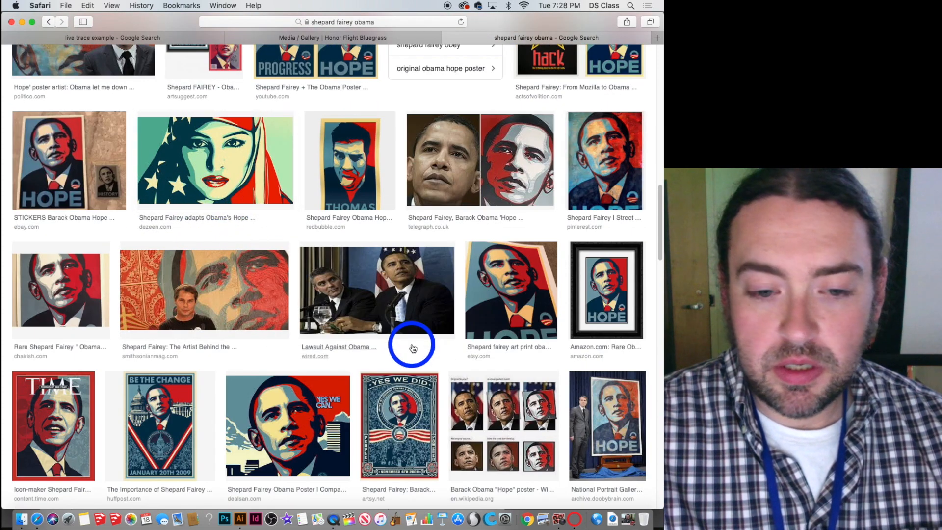
scroll(413, 345, "down", 1)
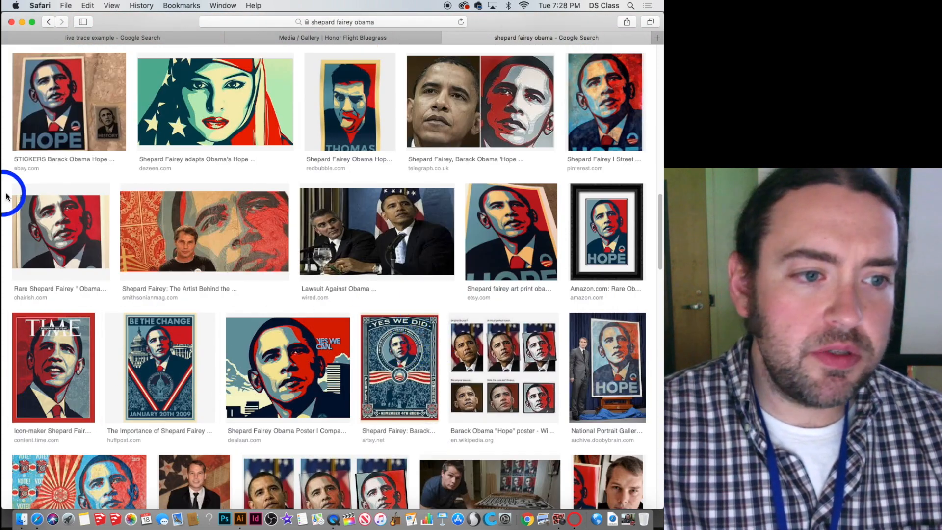
scroll(520, 264, "down", 4)
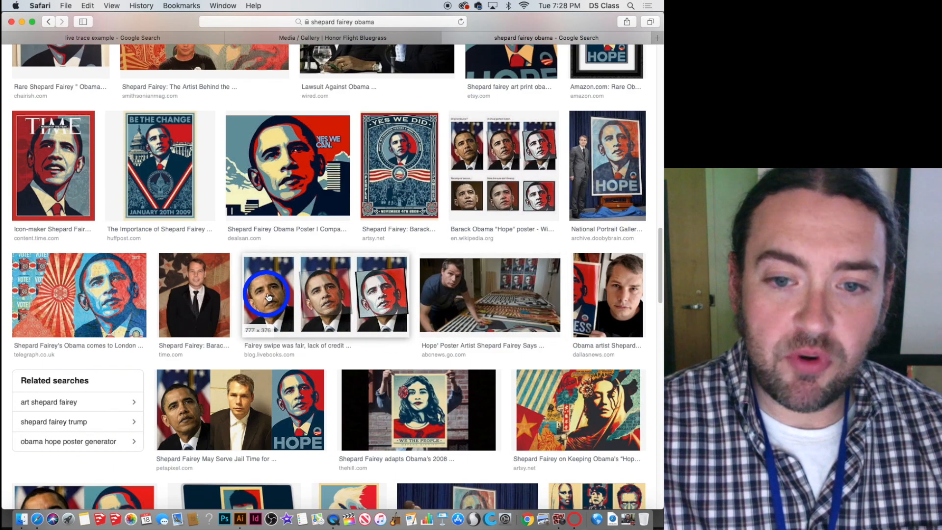
scroll(310, 327, "down", 10)
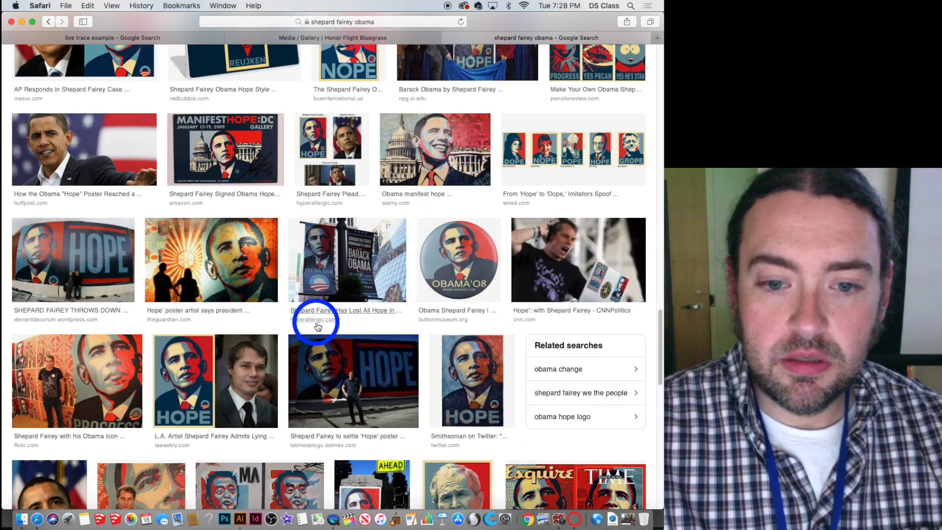
scroll(318, 327, "down", 7)
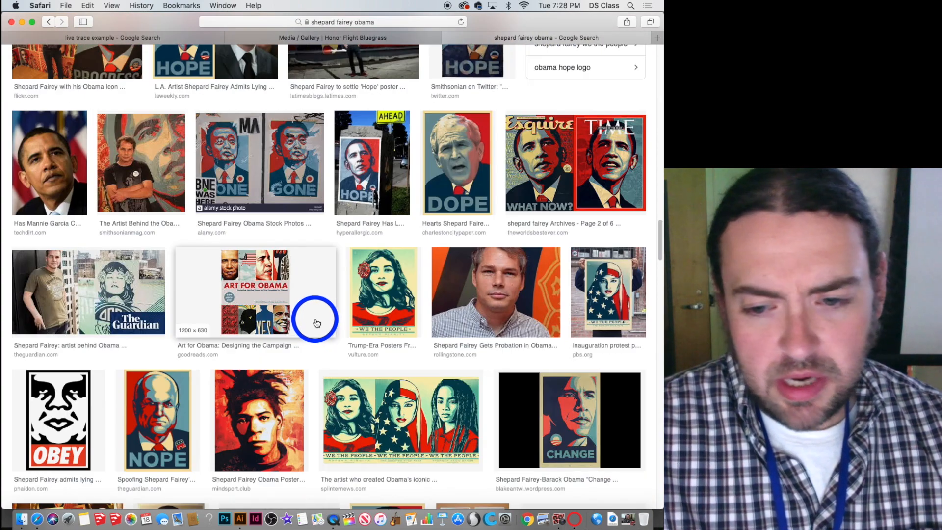
scroll(314, 321, "down", 2)
scroll(496, 343, "down", 4)
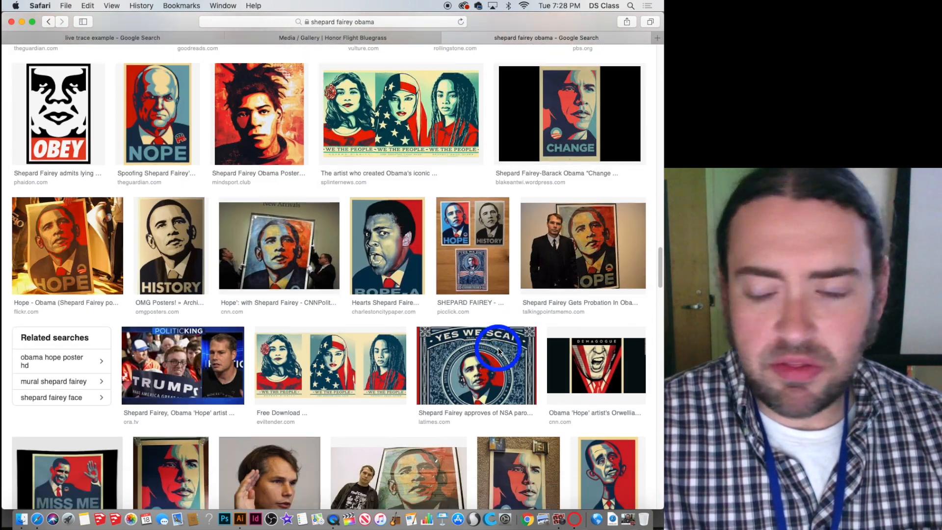
scroll(499, 351, "down", 4)
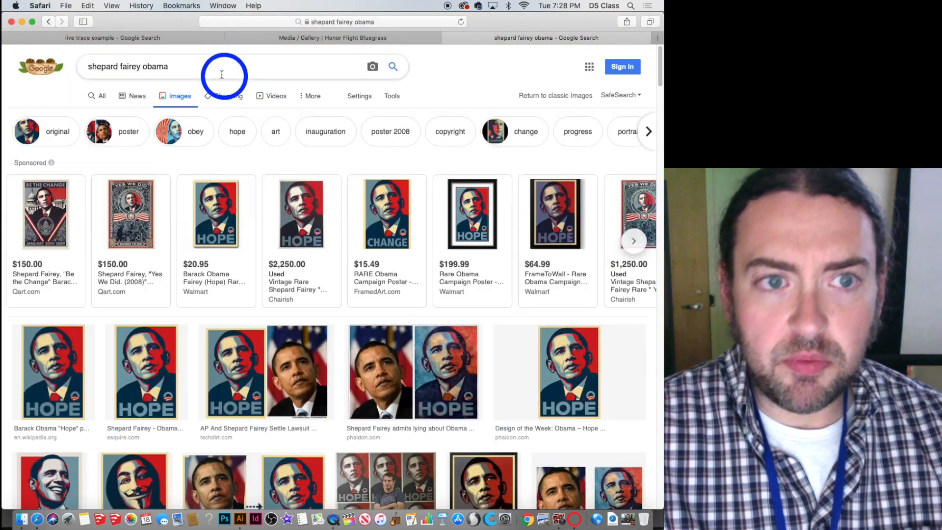
Change the image search to "shepard fairey obey" and look through the poster artwork
left_click(166, 68)
left_click_drag(180, 68, 148, 69)
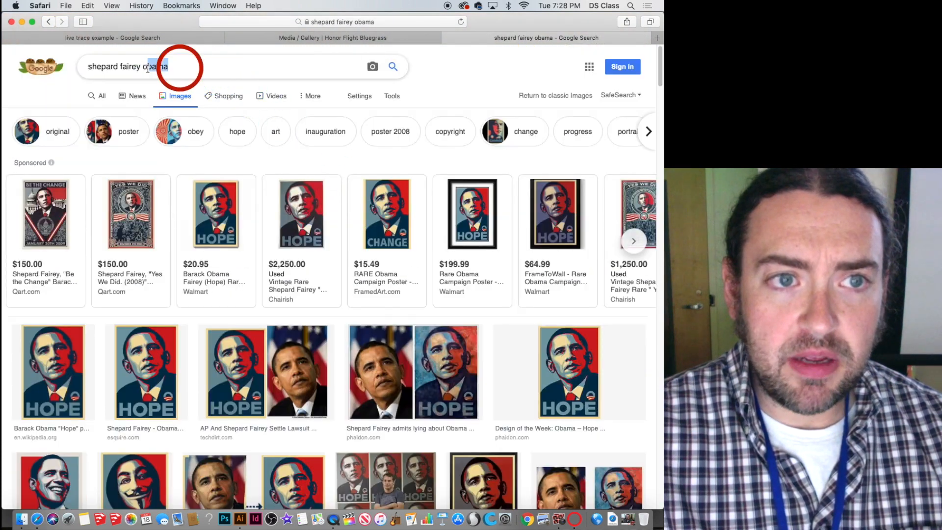
type("obey")
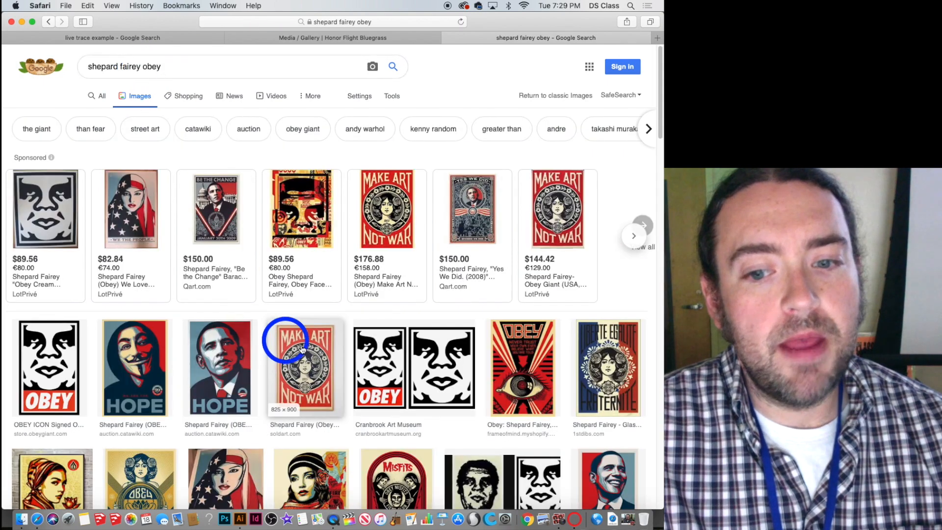
scroll(362, 331, "down", 1)
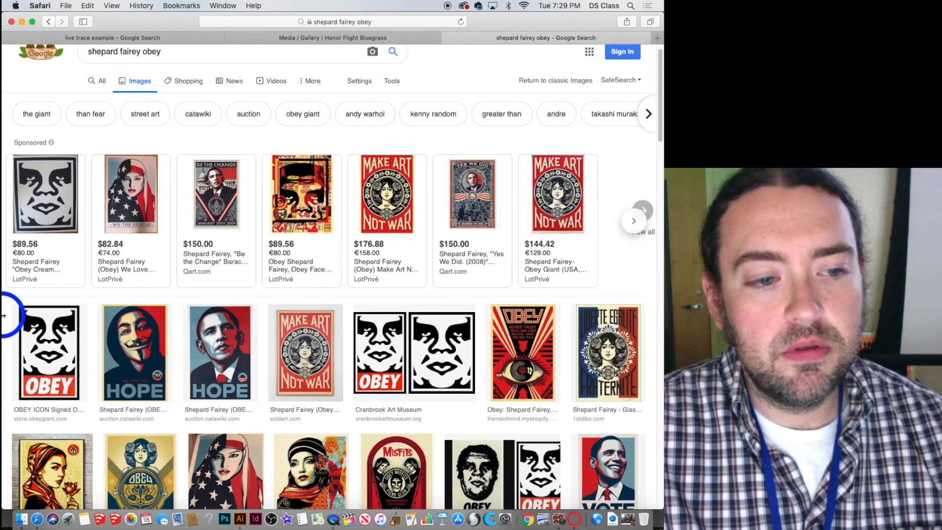
scroll(242, 288, "down", 10)
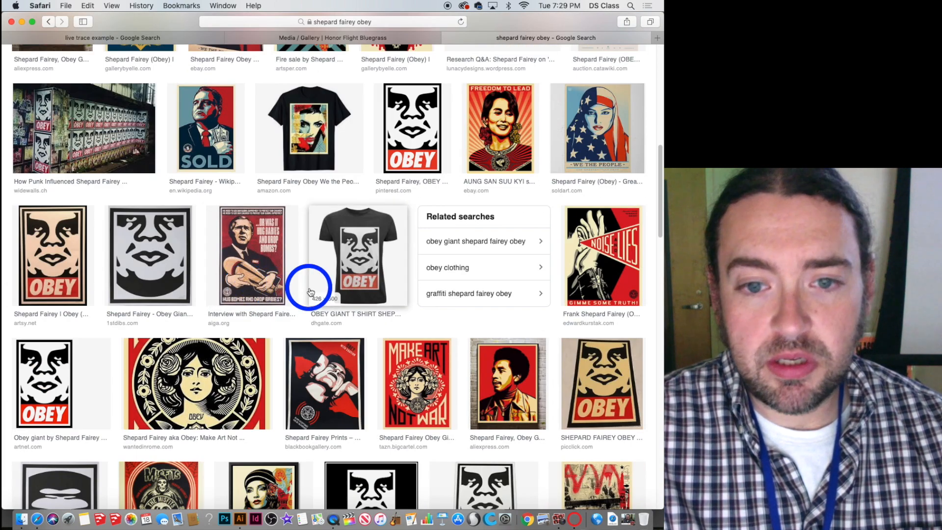
scroll(310, 292, "down", 5)
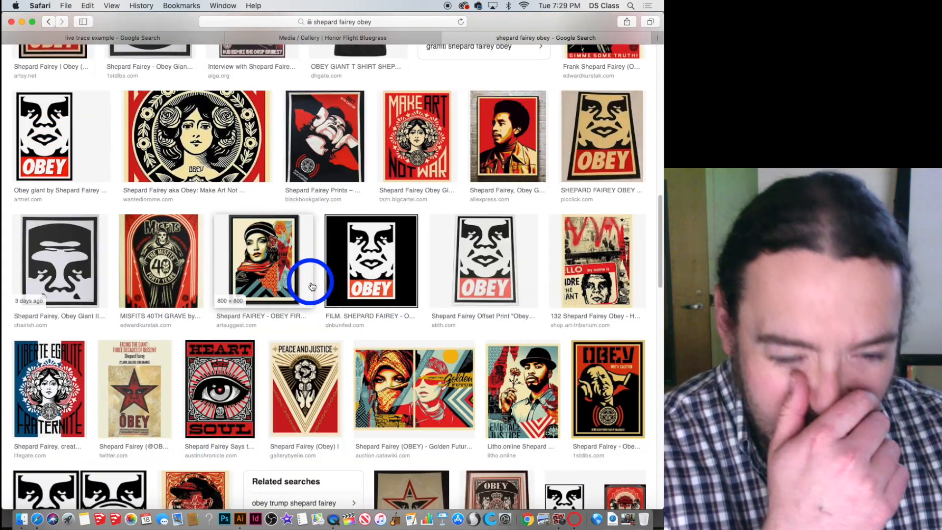
scroll(316, 287, "up", 15)
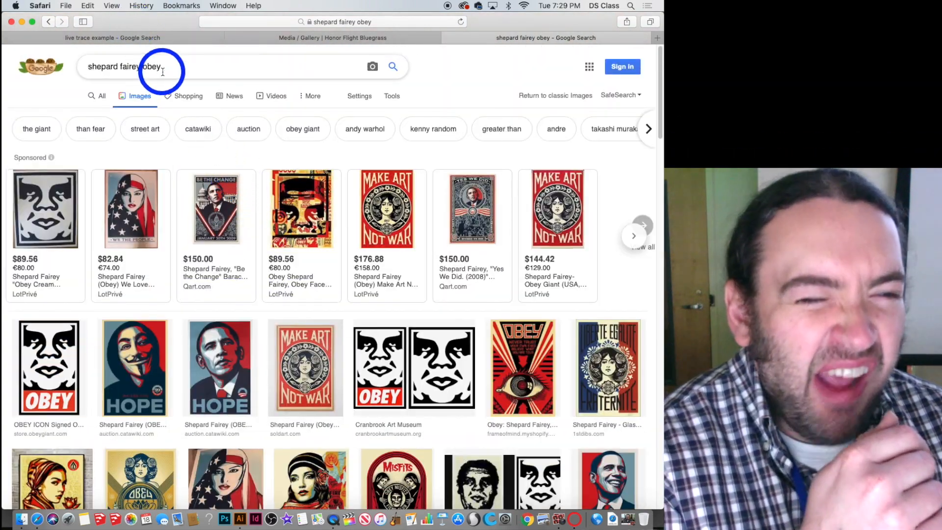
Replace the image search with "live trace example"
left_click_drag(162, 67, 118, 62)
type("live tr")
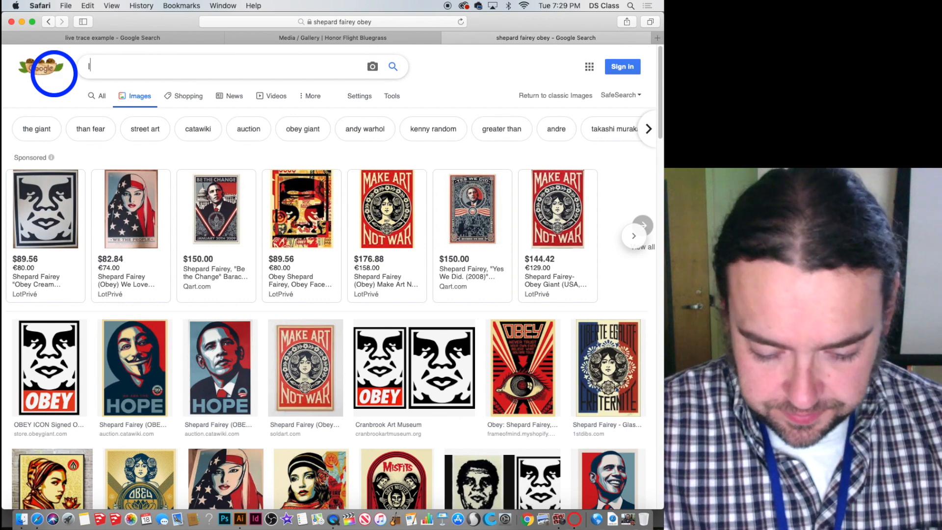
type("ace example")
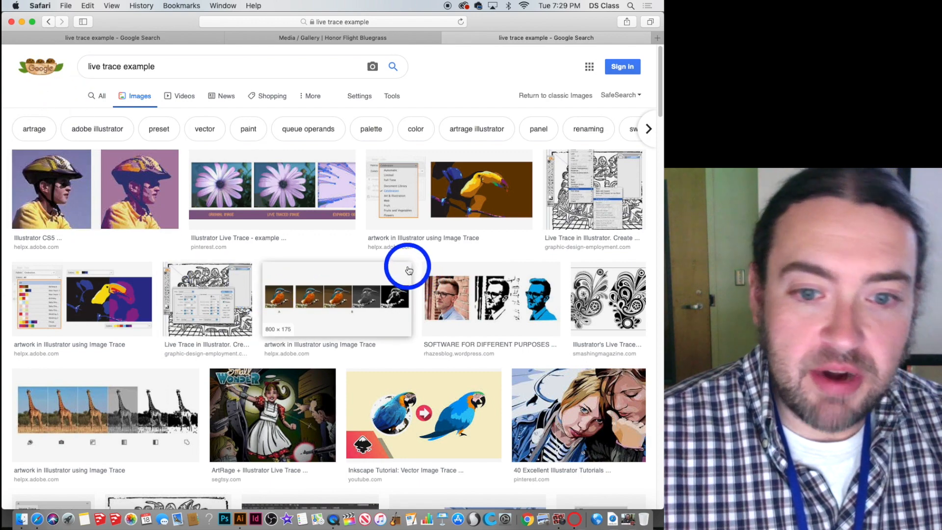
Open the rhazesblog article behind the traced portrait of the man with glasses and examine its image tracing examples
left_click(499, 302)
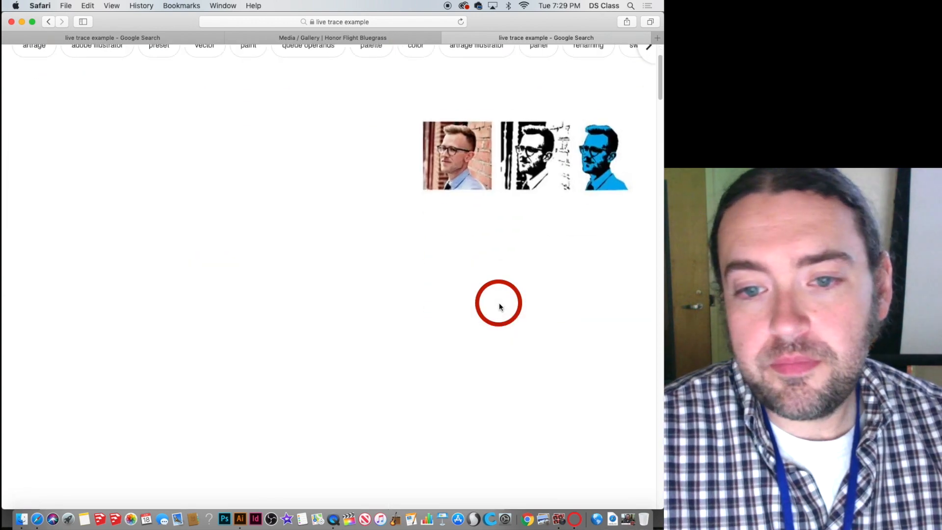
left_click(497, 150)
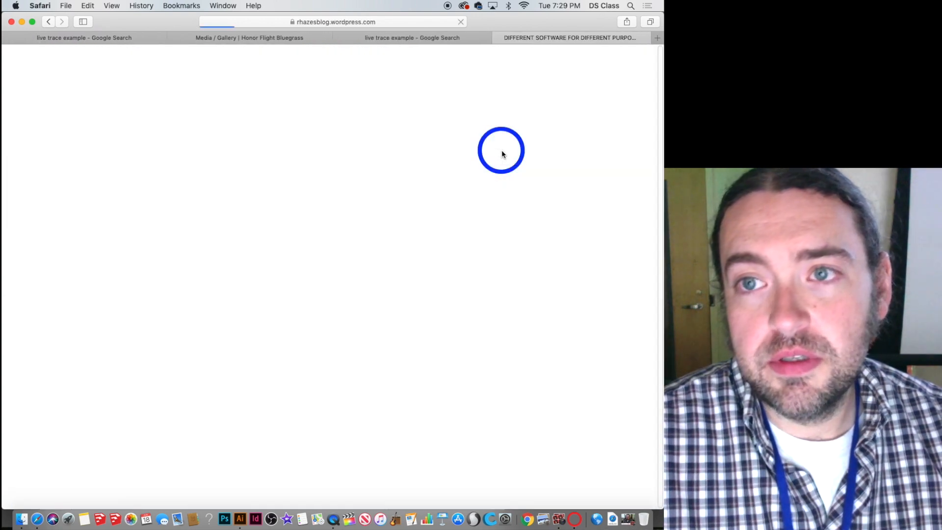
scroll(302, 246, "down", 20)
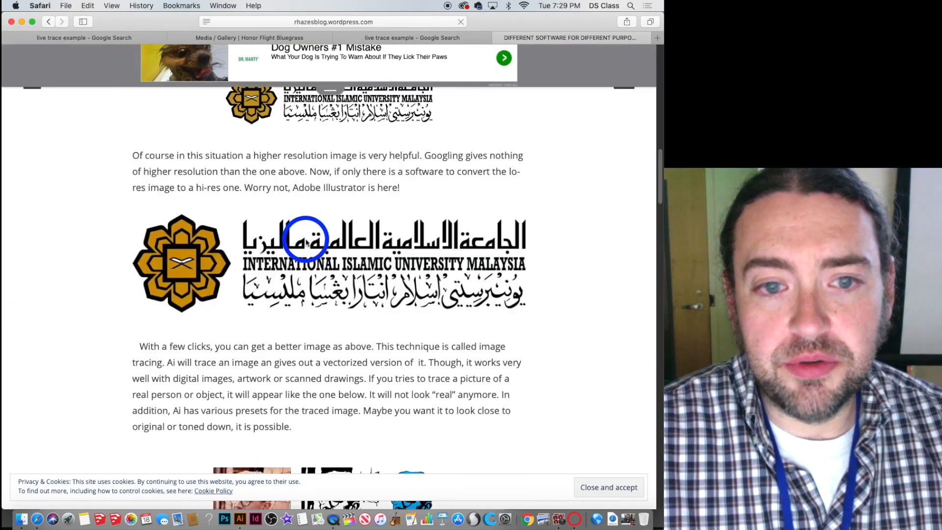
scroll(309, 242, "up", 3)
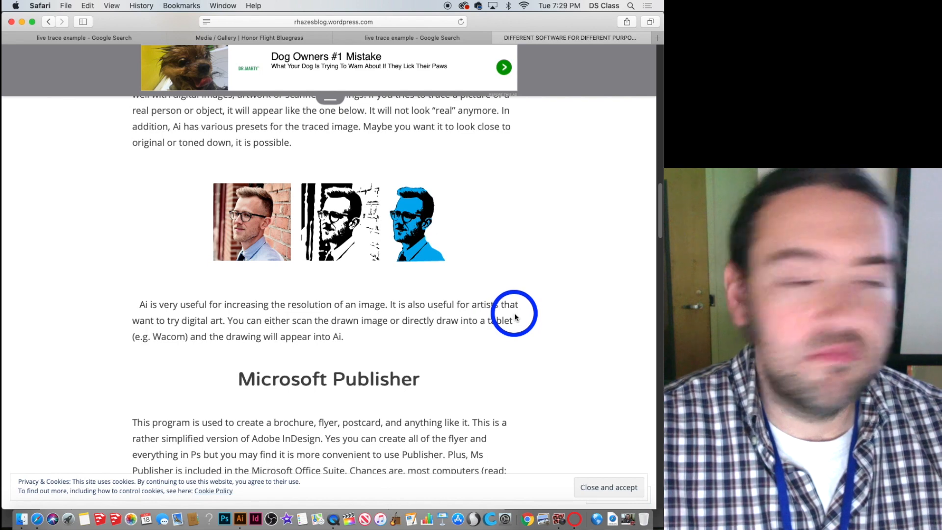
scroll(516, 312, "up", 1)
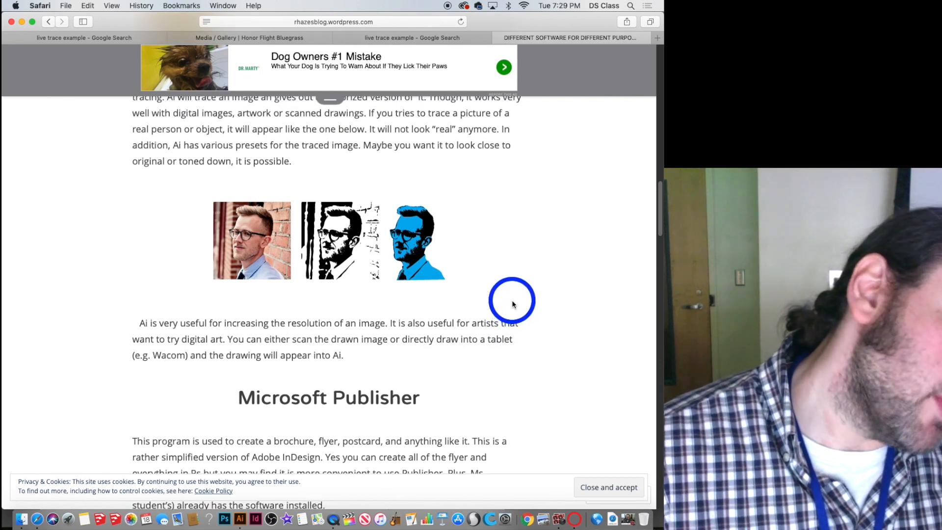
scroll(508, 291, "up", 1)
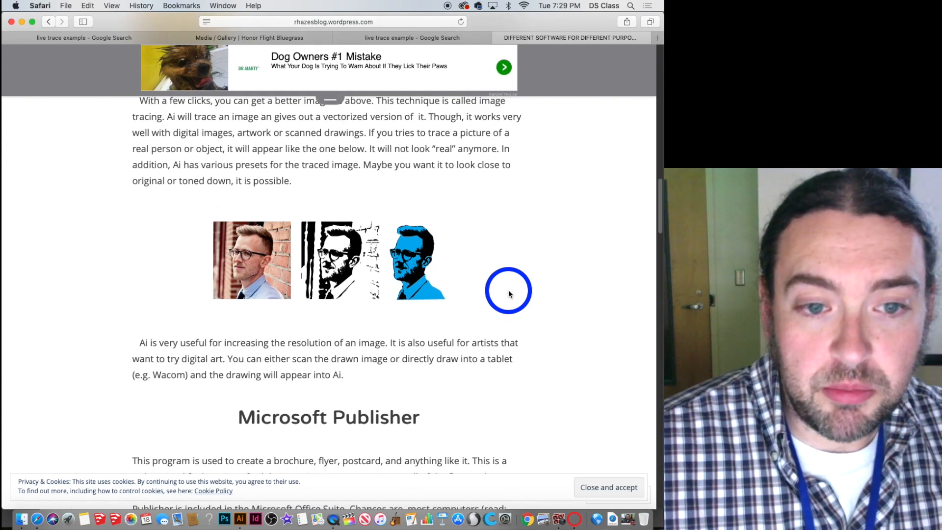
scroll(510, 270, "up", 20)
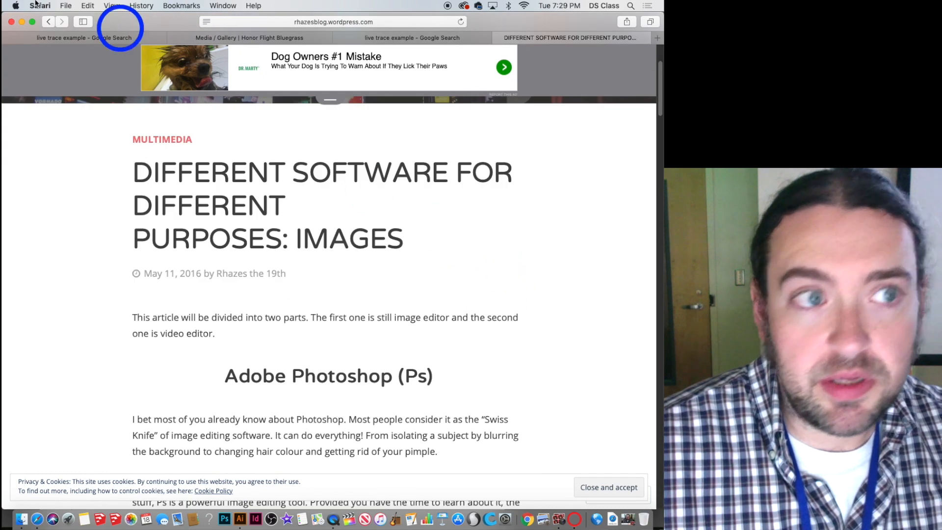
Return to the "live trace example" image results and look through them for more traced artwork
left_click(48, 22)
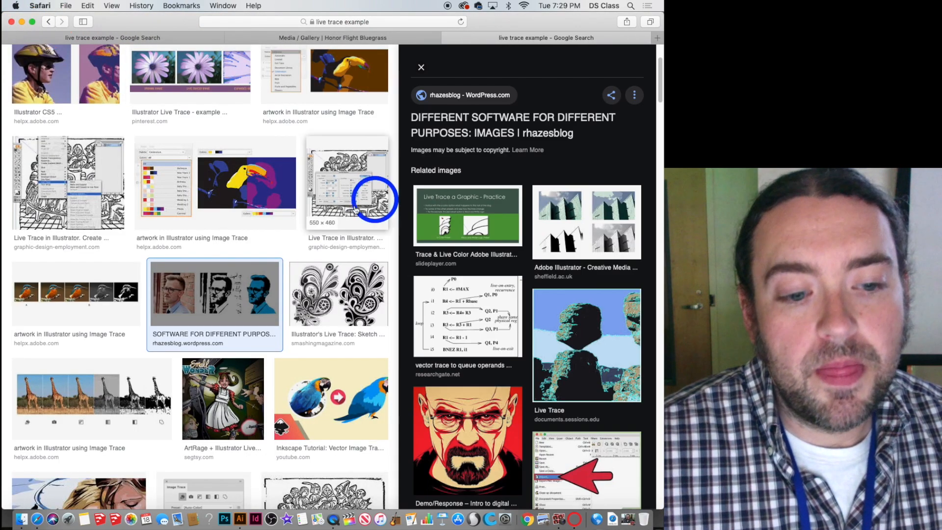
scroll(356, 208, "down", 10)
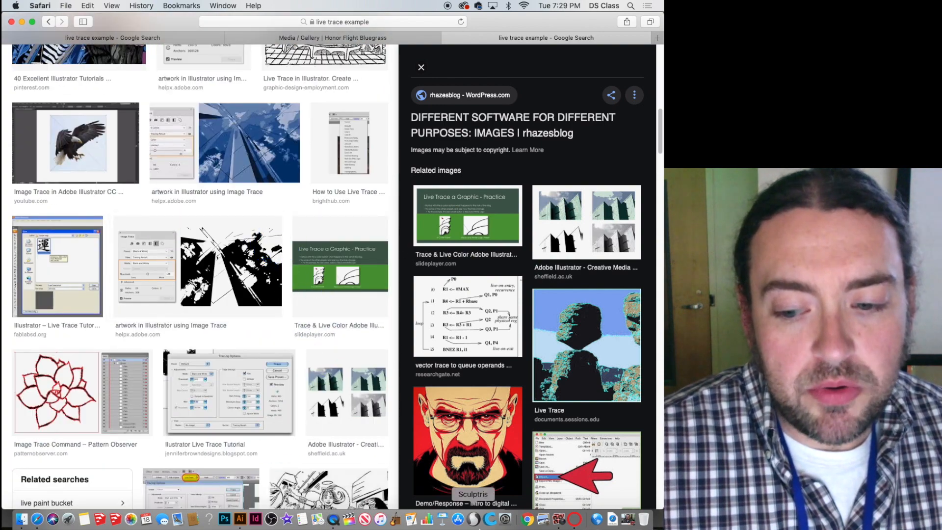
scroll(270, 276, "down", 10)
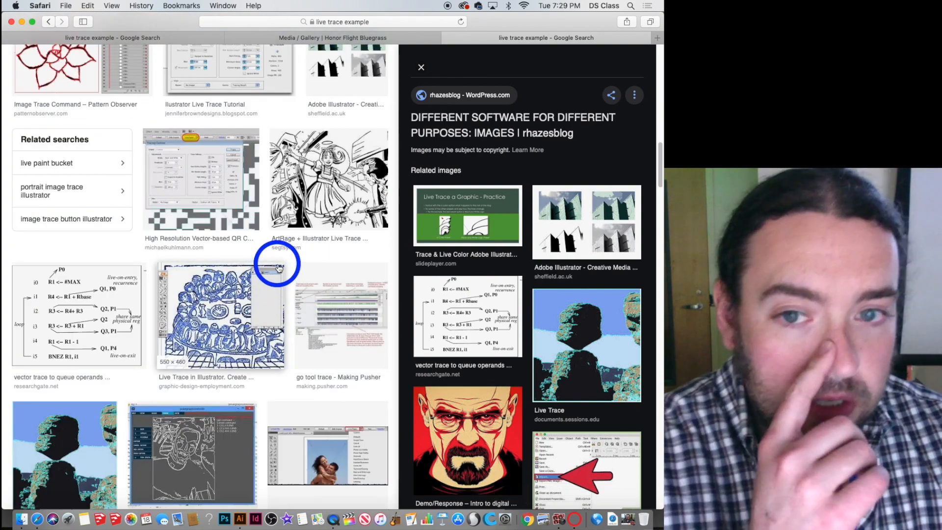
scroll(275, 270, "down", 5)
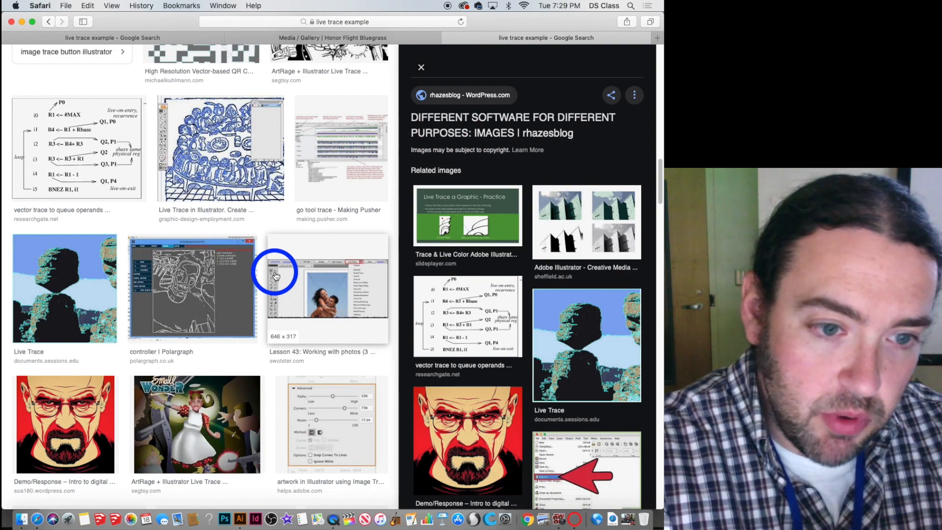
scroll(280, 280, "down", 10)
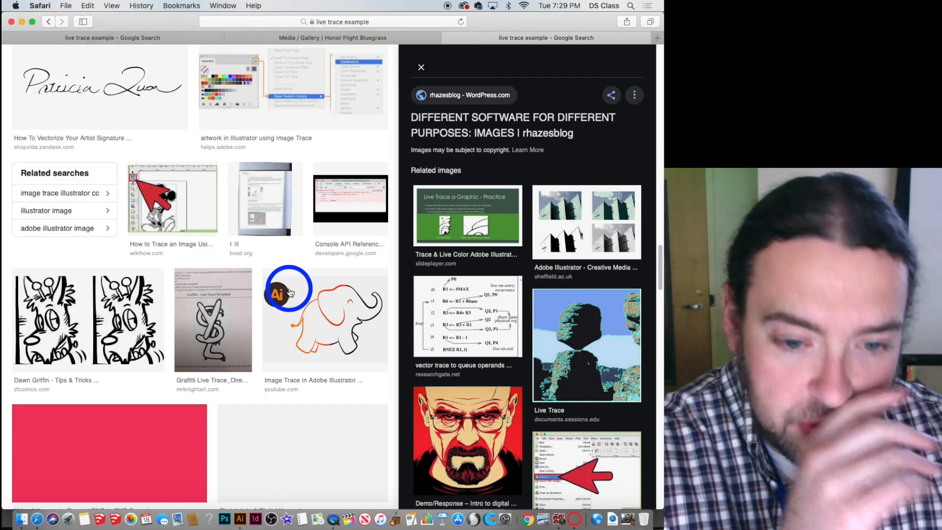
scroll(291, 293, "down", 12)
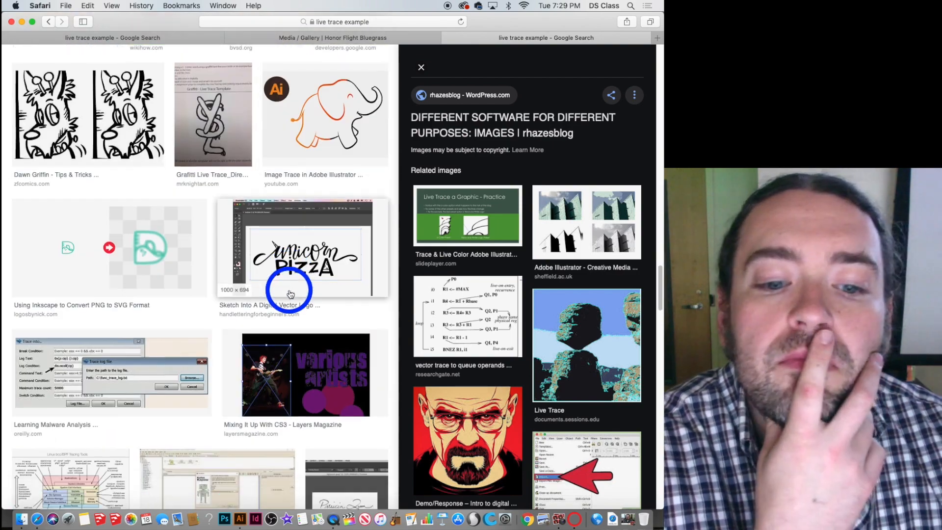
scroll(291, 293, "down", 10)
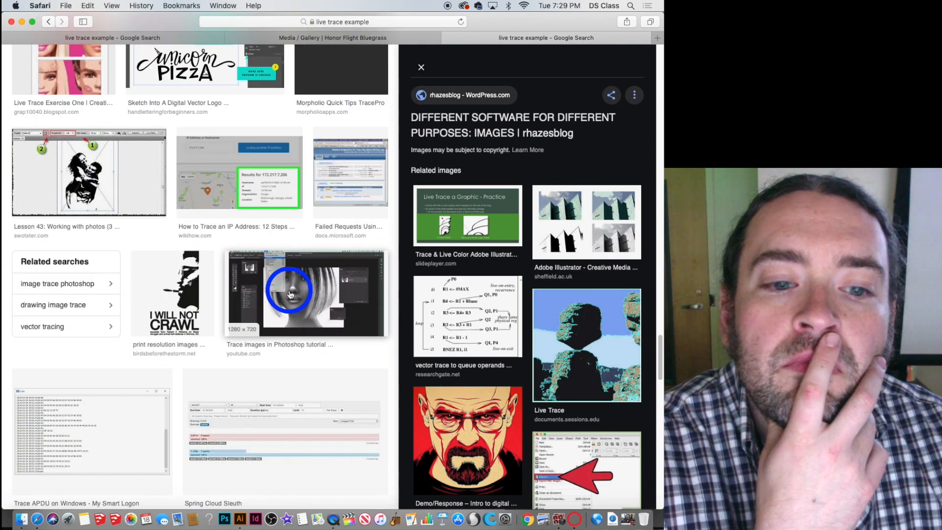
scroll(291, 295, "down", 11)
scroll(291, 295, "down", 7)
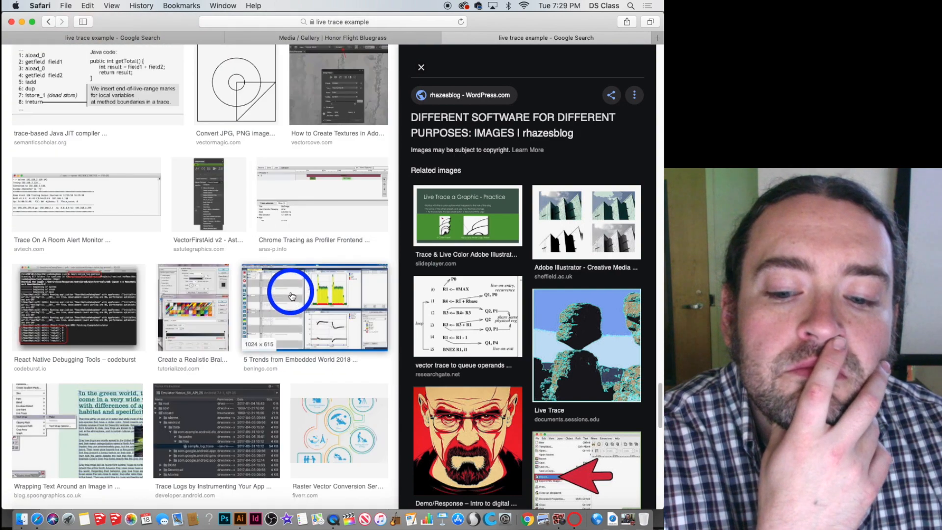
Look further through the "live trace example" image results and the related images of the traced portrait
scroll(568, 316, "down", 10)
scroll(569, 317, "down", 5)
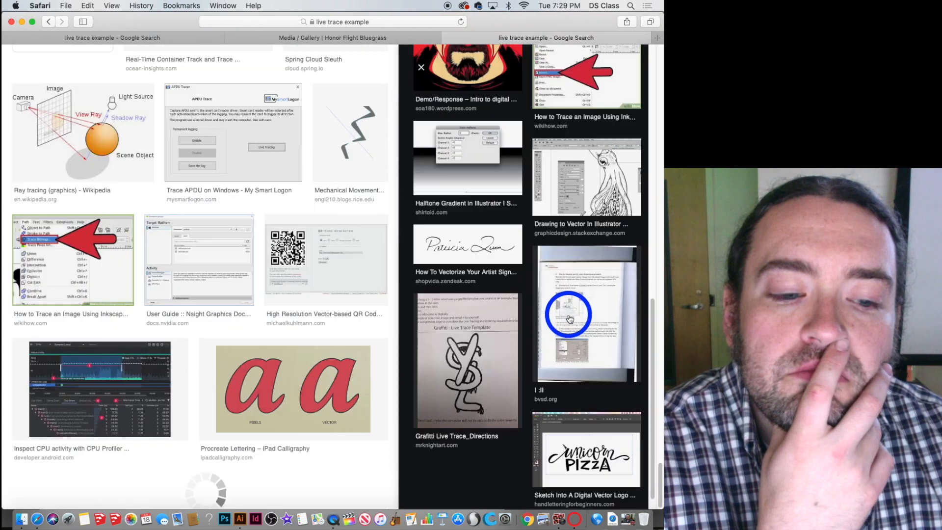
left_click(570, 319)
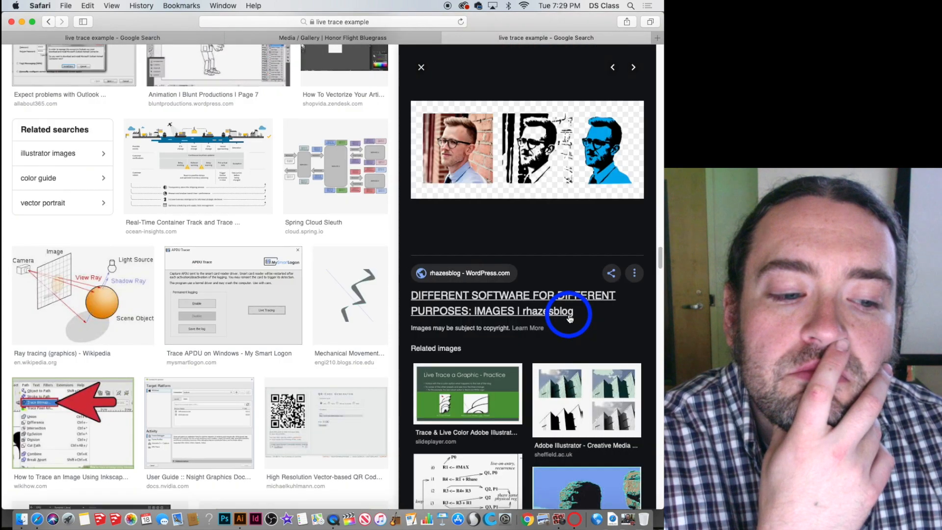
left_click(557, 524)
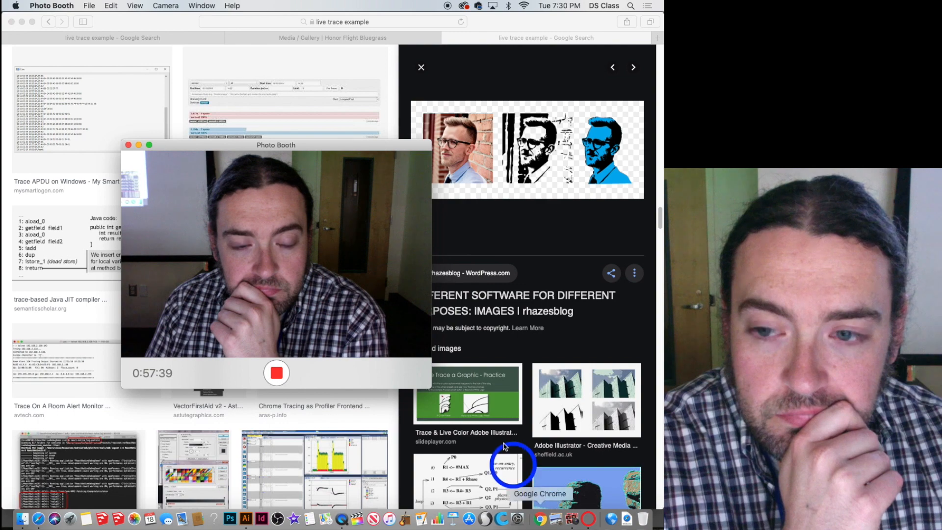
left_click(480, 316)
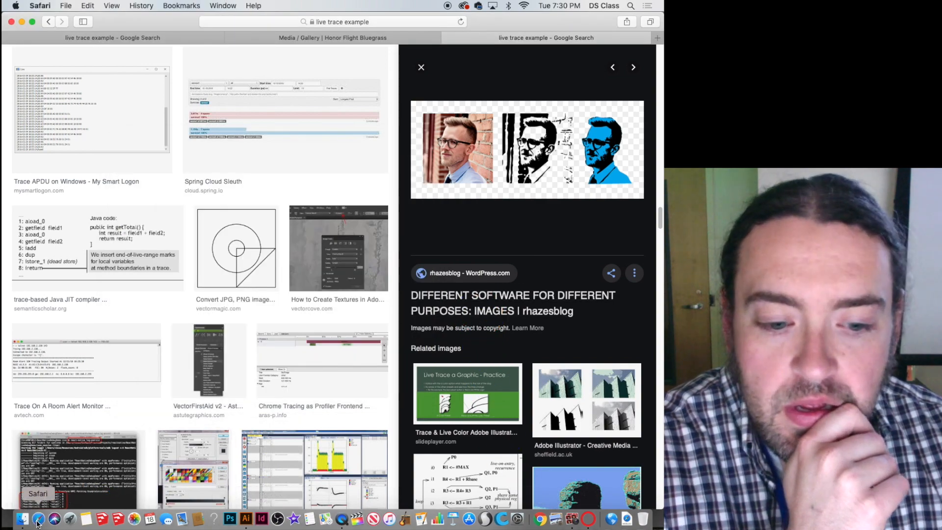
Switch to Illustrator, deselect the elephant tracing, and change the document from outline view to full-color preview
left_click(246, 519)
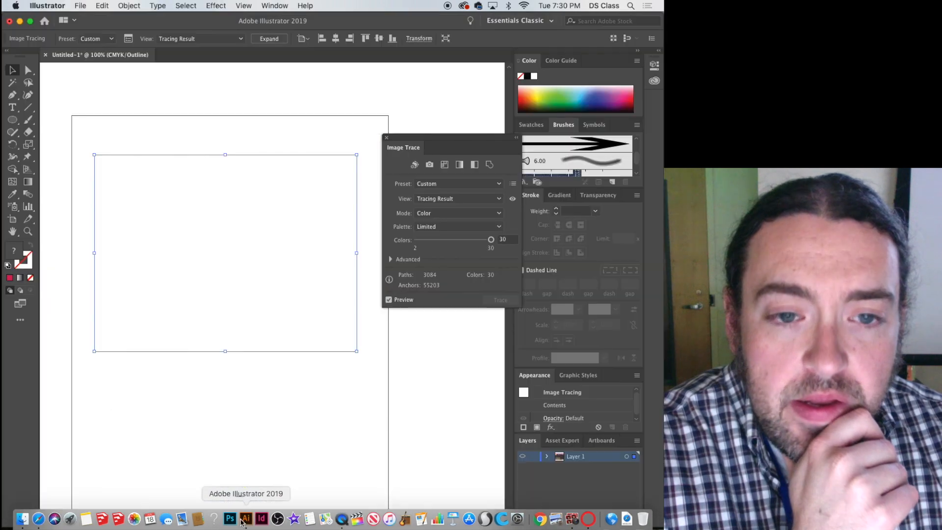
left_click(284, 182)
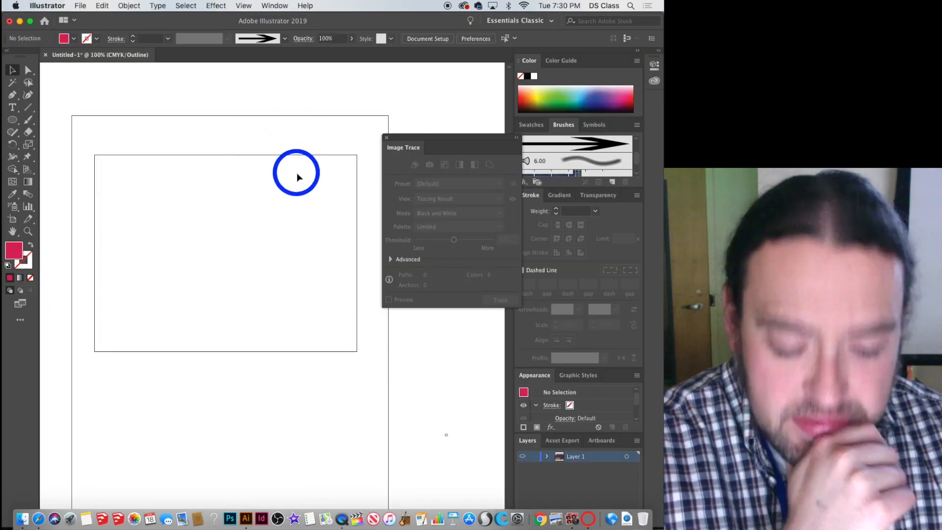
key("super+y")
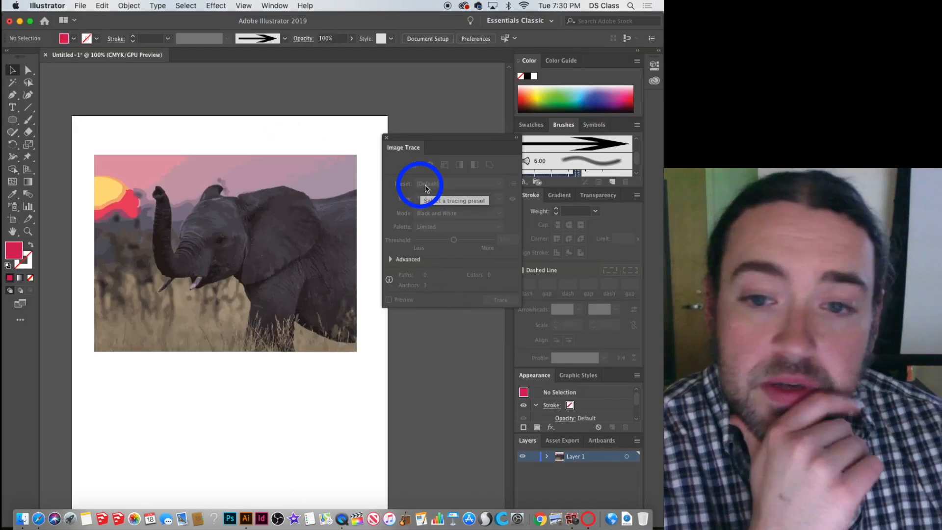
Apply the [Default] Image Trace preset to the elephant picture
left_click(332, 252)
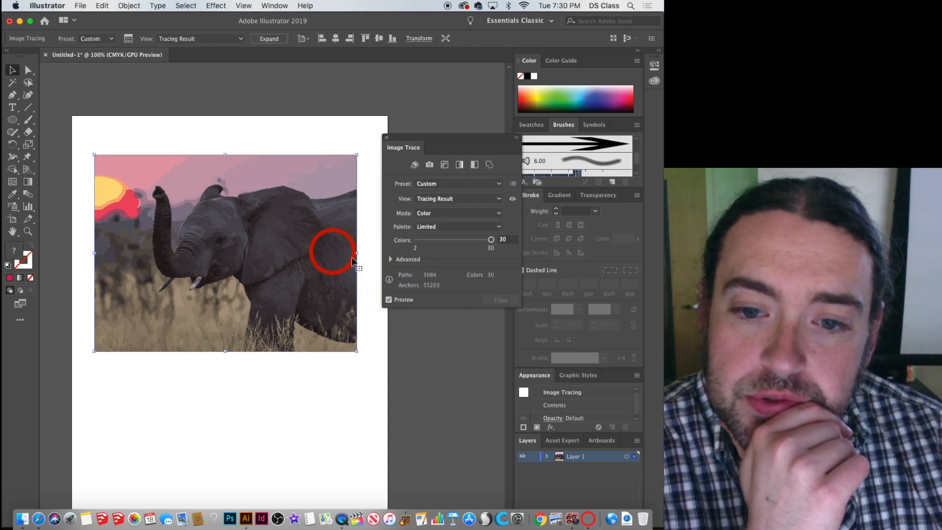
left_click(464, 185)
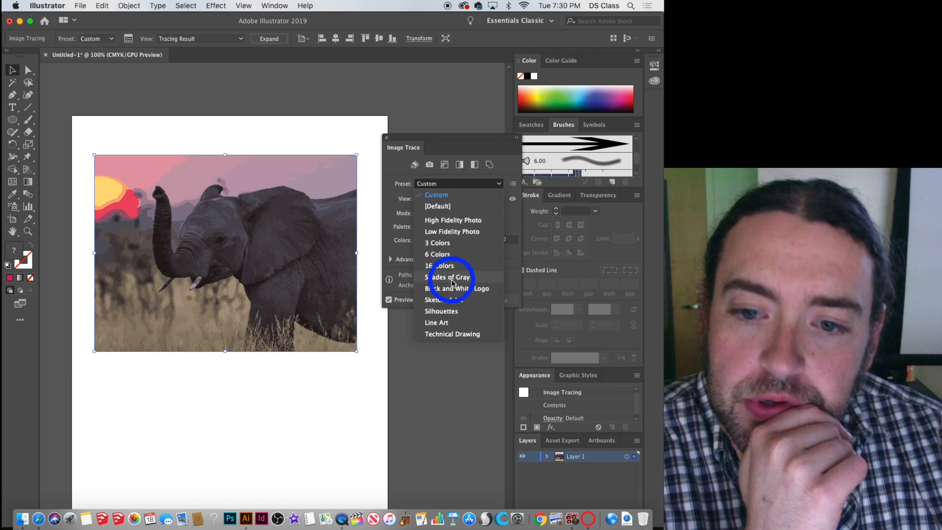
left_click(442, 206)
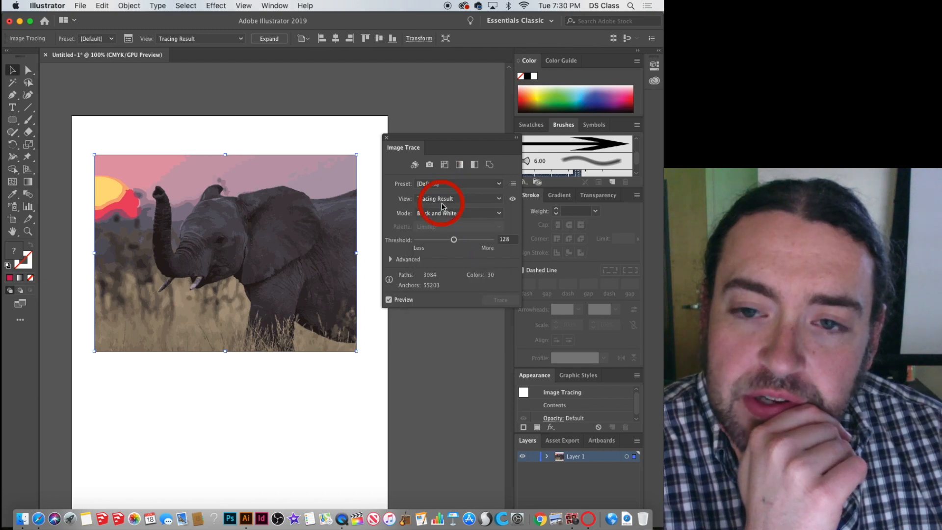
Try different threshold values on the elephant's black-and-white trace, including 63, and lower the threshold to 51
left_click(446, 240)
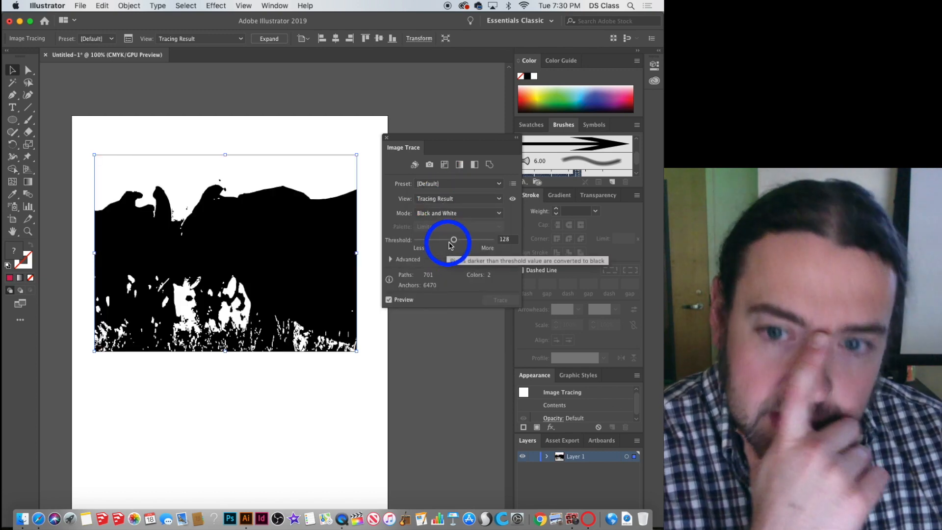
mouse_move(449, 243)
left_mouse_down()
mouse_move(457, 239)
mouse_move(435, 244)
left_mouse_up()
left_click(466, 239)
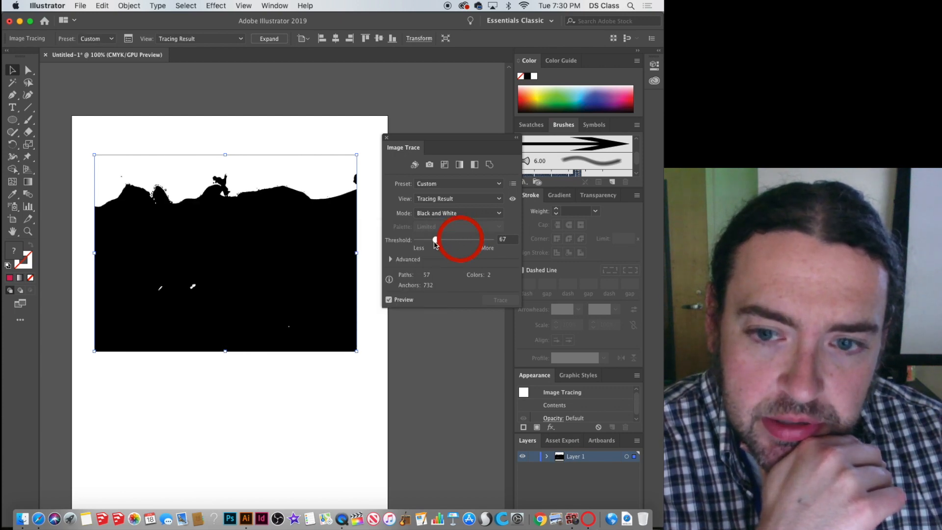
left_click(436, 240)
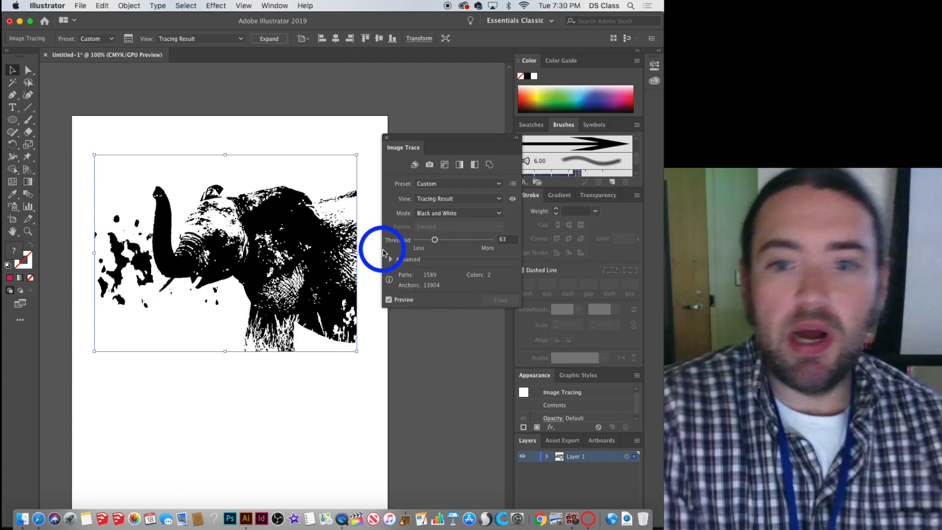
left_click_drag(435, 252, 434, 242)
left_click(431, 240)
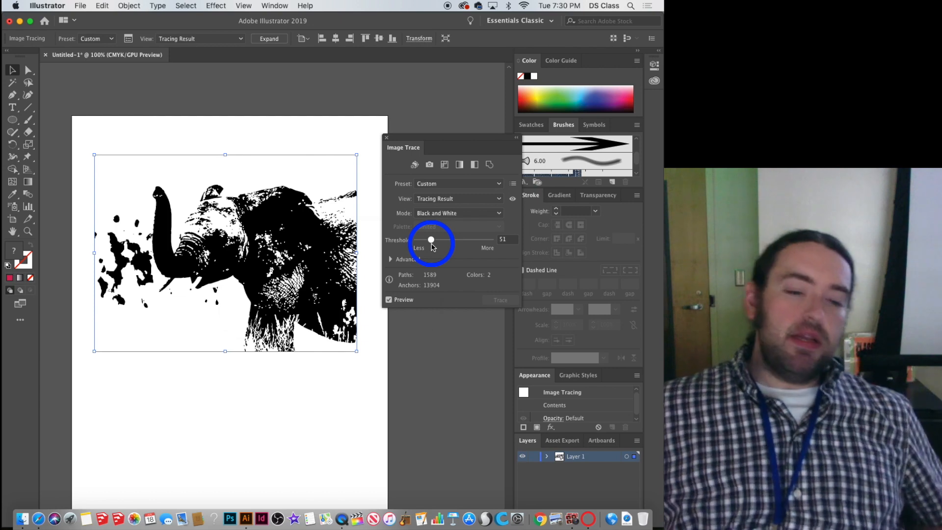